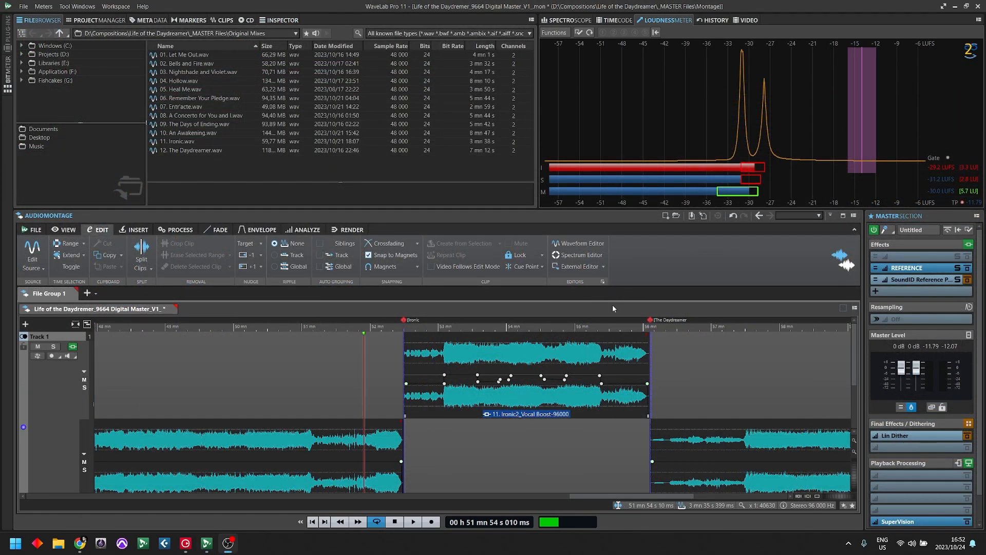
Examine the full album montage timeline, from Let Me Out to The Daydreamer, and locate the Ironic clip
{"action": "left_click", "coordinate": [347, 379]}
{"action": "key", "text": "Down"}
{"action": "key", "text": "Down"}
{"action": "key", "text": "Down"}
{"action": "key", "text": "Down"}
{"action": "key", "text": "Down"}
{"action": "key", "text": "Down"}
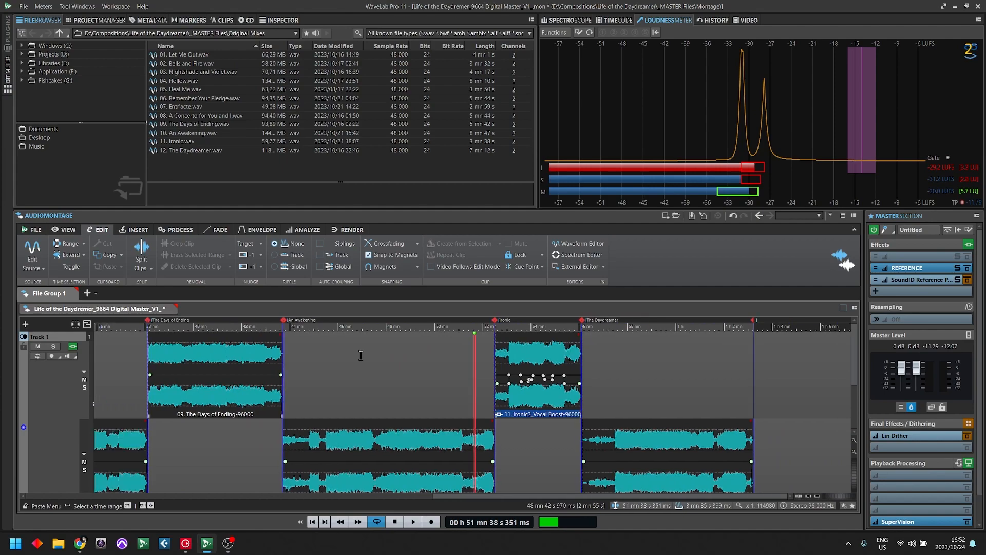
{"action": "key", "text": "Down"}
{"action": "key", "text": "Down"}
{"action": "key", "text": "Down"}
{"action": "key", "text": "Down"}
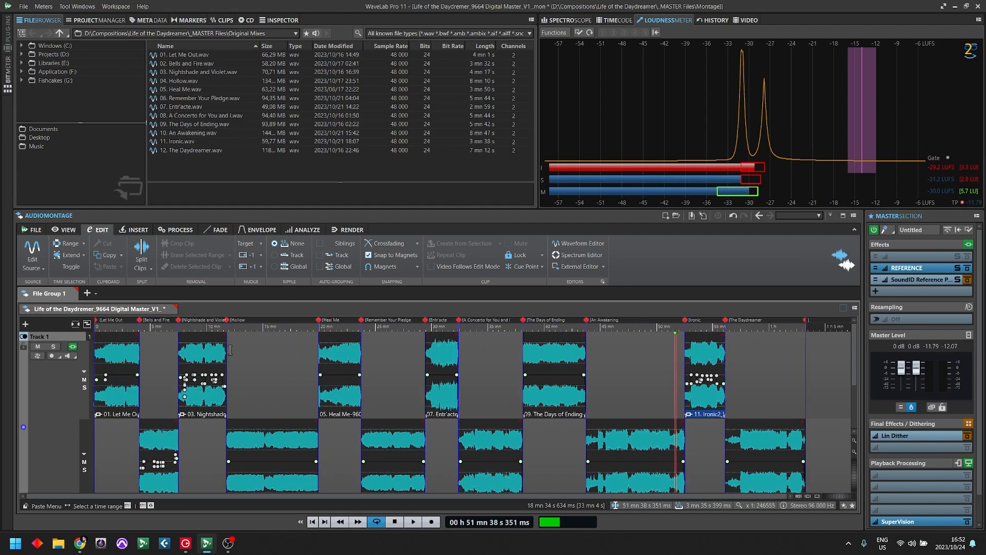
{"action": "key", "text": "Up"}
{"action": "key", "text": "Up"}
{"action": "key", "text": "Up"}
{"action": "key", "text": "Up"}
{"action": "key", "text": "Down"}
{"action": "key", "text": "Down"}
{"action": "key", "text": "Down"}
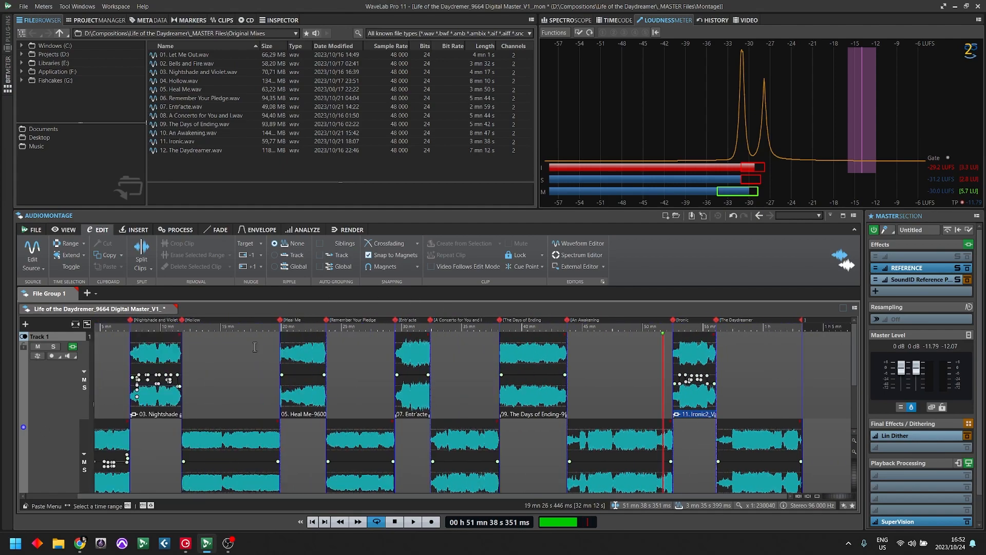
{"action": "key", "text": "Down"}
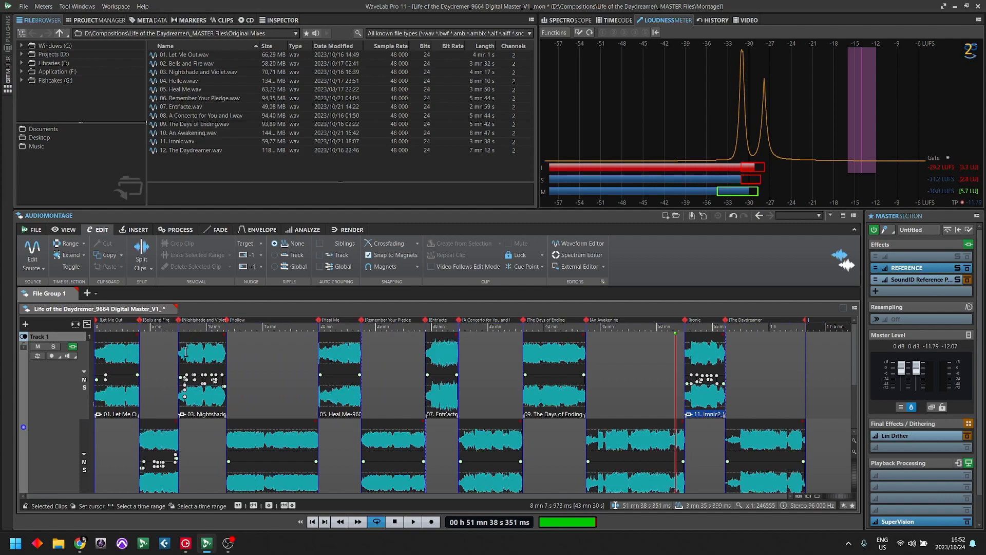
{"action": "key", "text": "Up"}
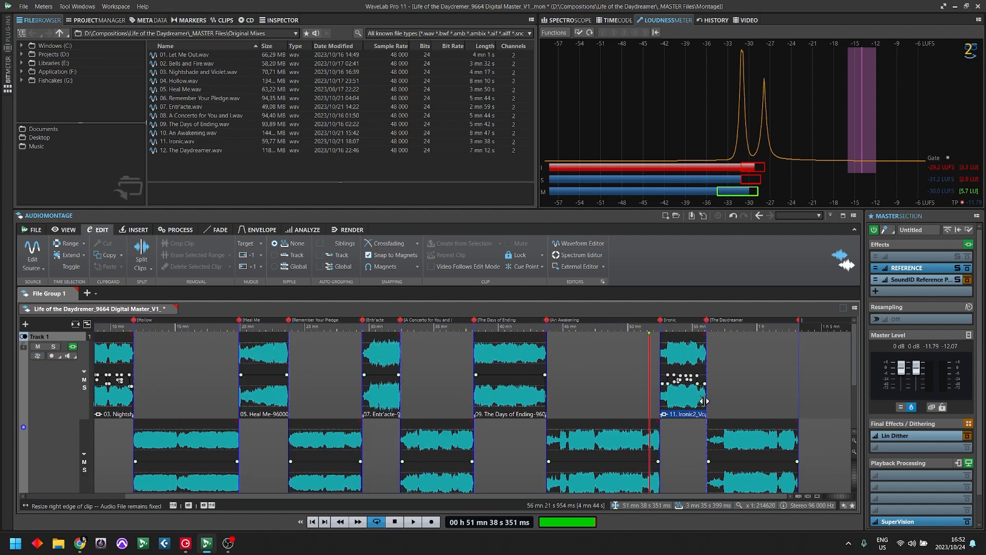
{"action": "key", "text": "Up"}
{"action": "key", "text": "Up"}
{"action": "key", "text": "Up"}
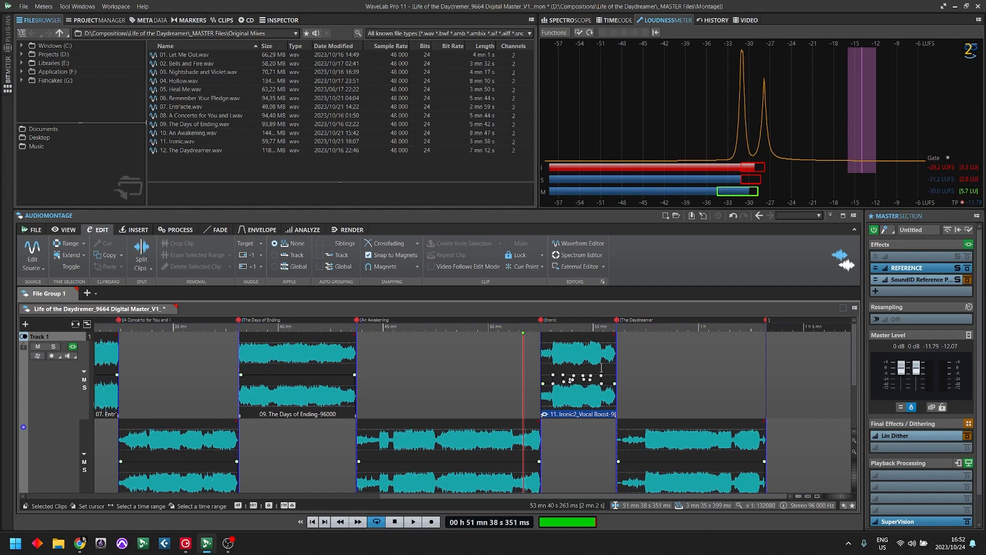
Bypass all clip effects on the Ironic clip, and show the effects of its track in the Inspector
{"action": "left_click_drag", "start_coordinate": [569, 328], "coordinate": [639, 458]}
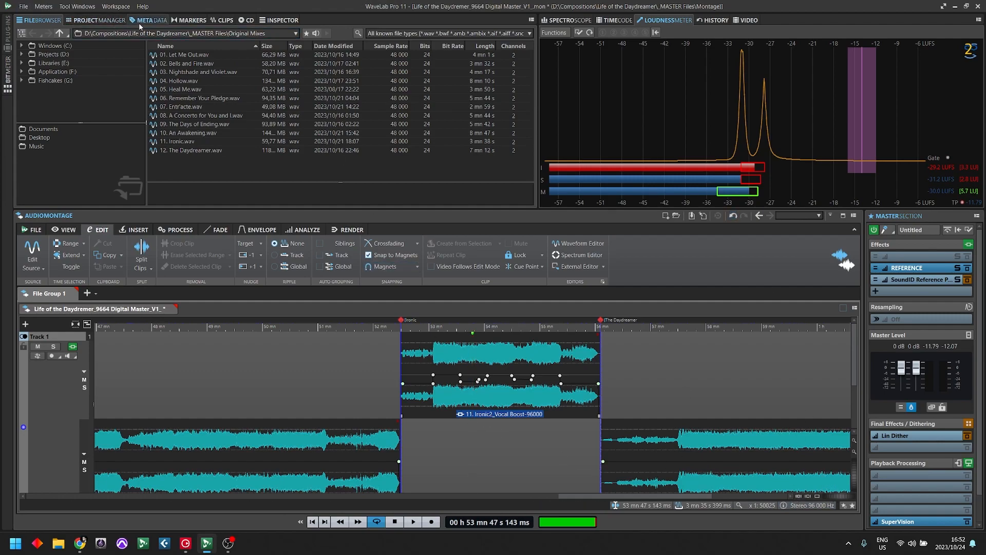
{"action": "left_click", "coordinate": [280, 20]}
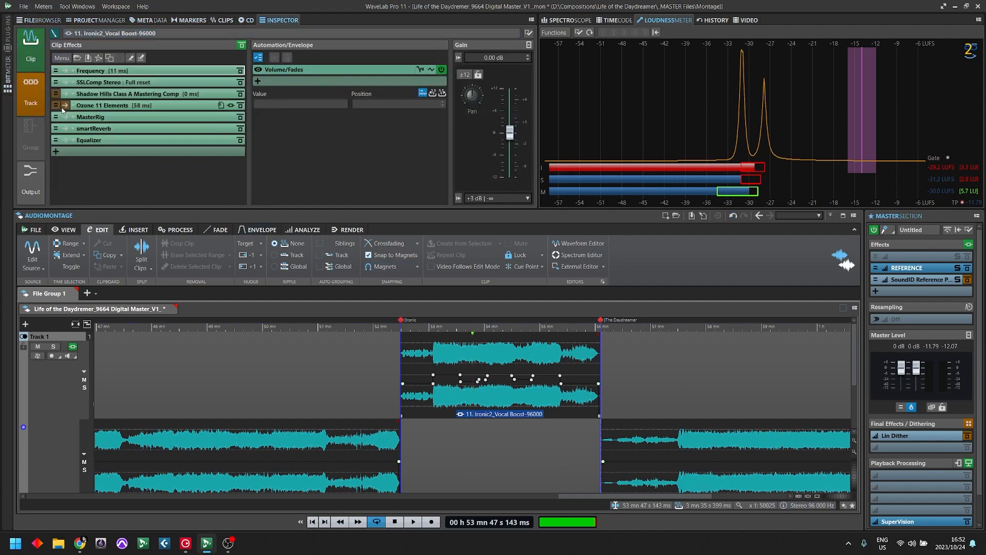
{"action": "left_click", "coordinate": [241, 45]}
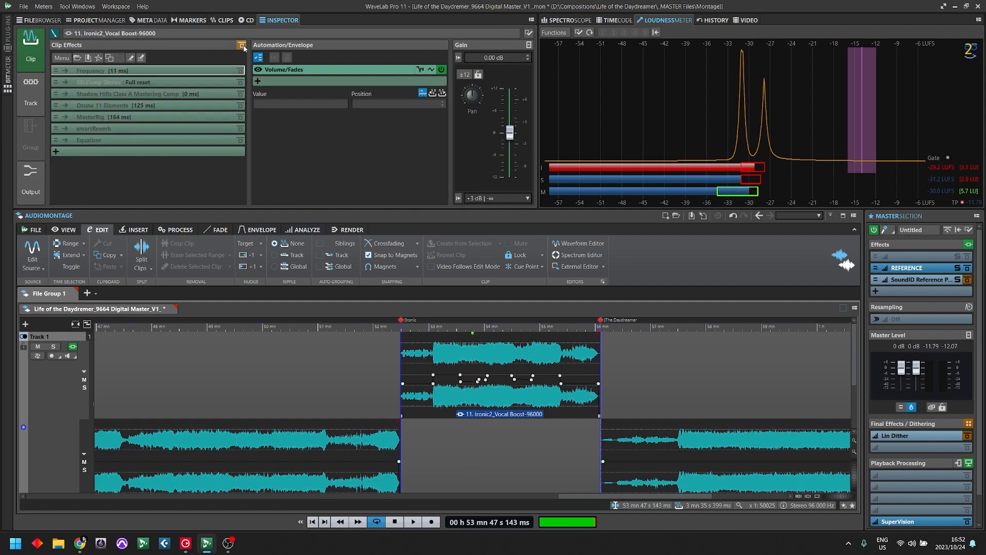
{"action": "left_click", "coordinate": [31, 92]}
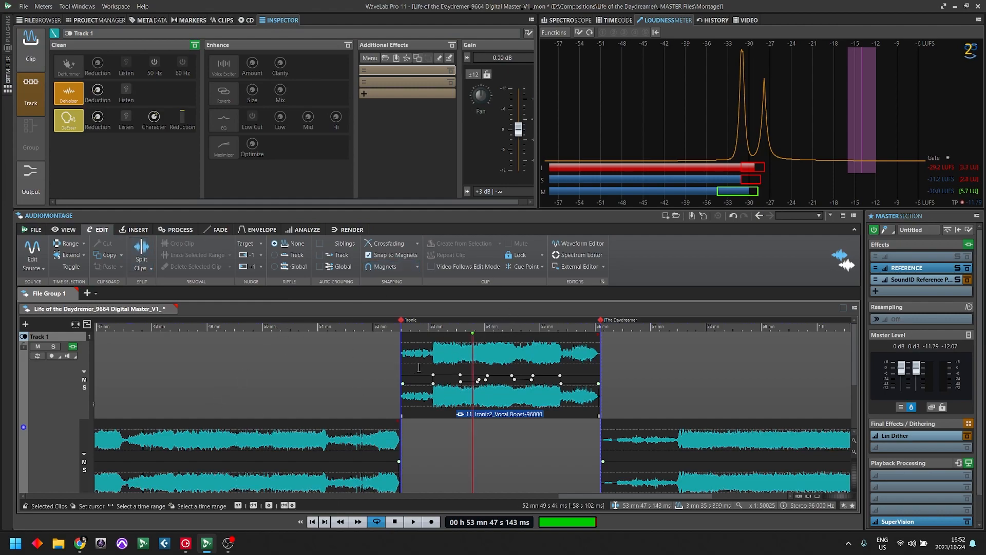
Mark the quiet intro of the Ironic clip as a time range up to the loud section, and clear the selection
{"action": "left_click_drag", "start_coordinate": [414, 328], "coordinate": [501, 369]}
{"action": "key", "text": "h"}
{"action": "key", "text": "h"}
{"action": "key", "text": "h"}
{"action": "key", "text": "h"}
{"action": "key", "text": "h"}
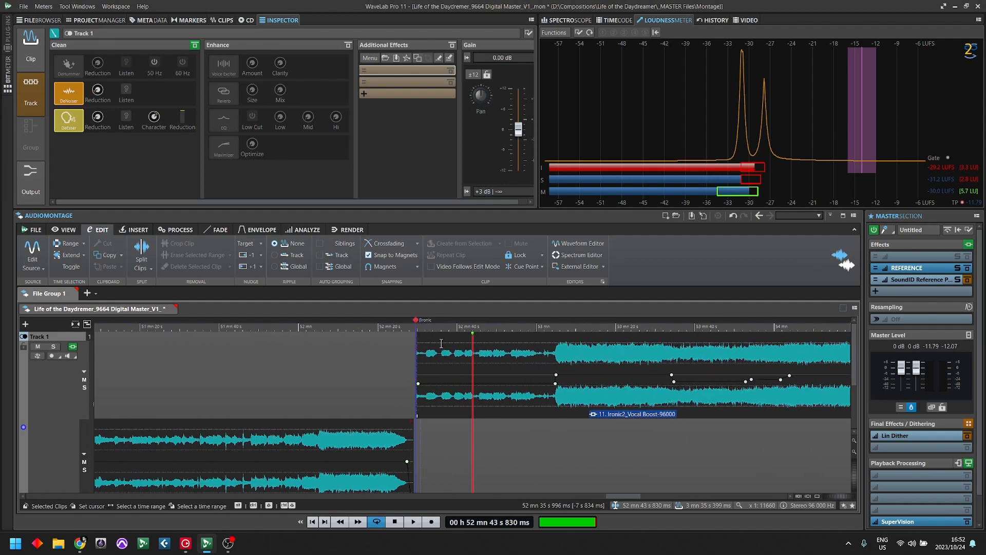
{"action": "left_click_drag", "start_coordinate": [556, 352], "coordinate": [406, 391]}
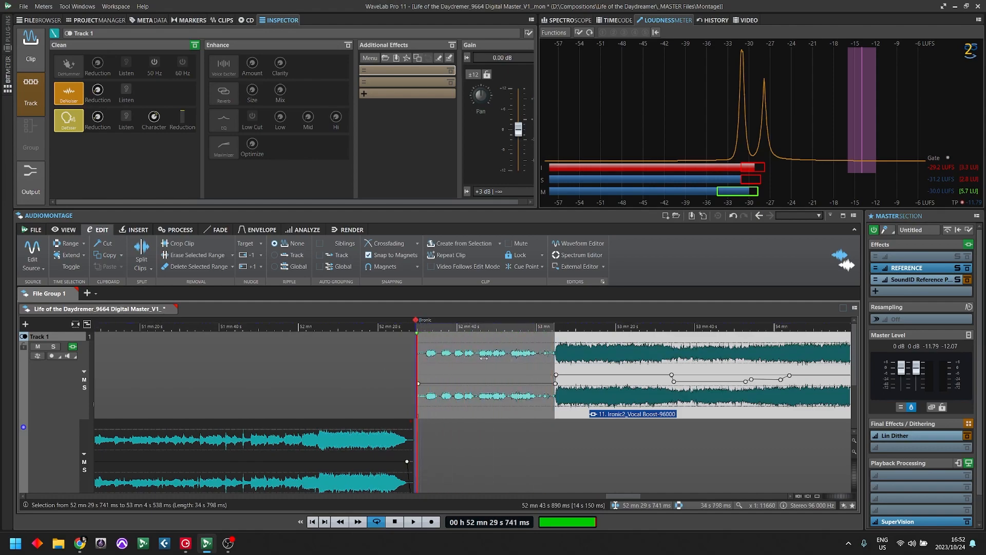
{"action": "left_click", "coordinate": [483, 414]}
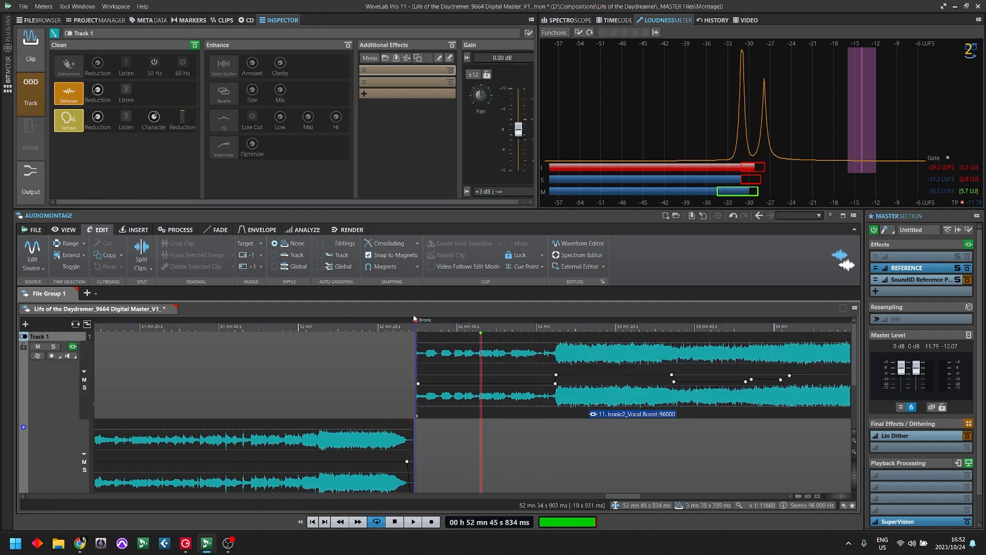
Show the Ironic clip's own effects in the Inspector and play its intro from the clip start
{"action": "left_click", "coordinate": [30, 47]}
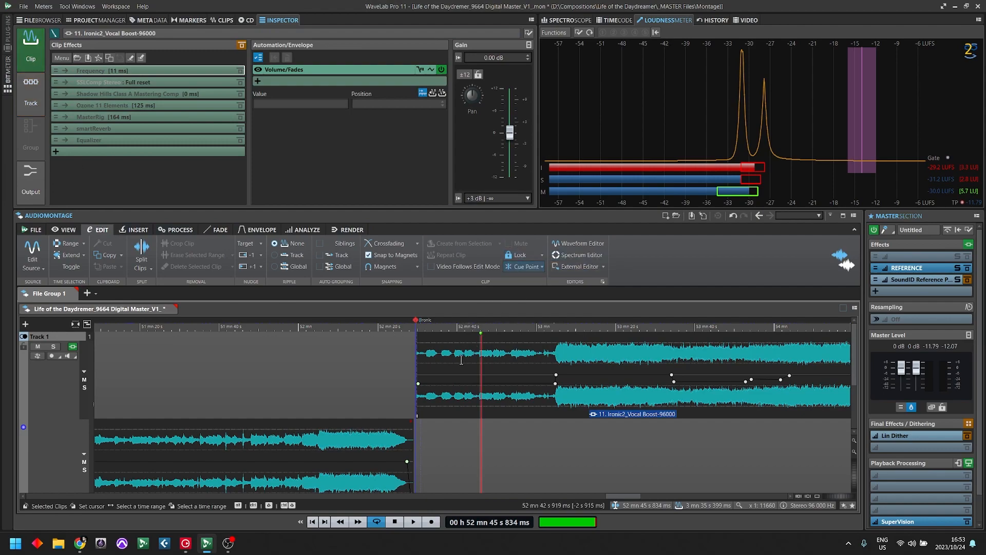
{"action": "left_click", "coordinate": [419, 327]}
{"action": "left_click_drag", "start_coordinate": [419, 327], "coordinate": [417, 326]}
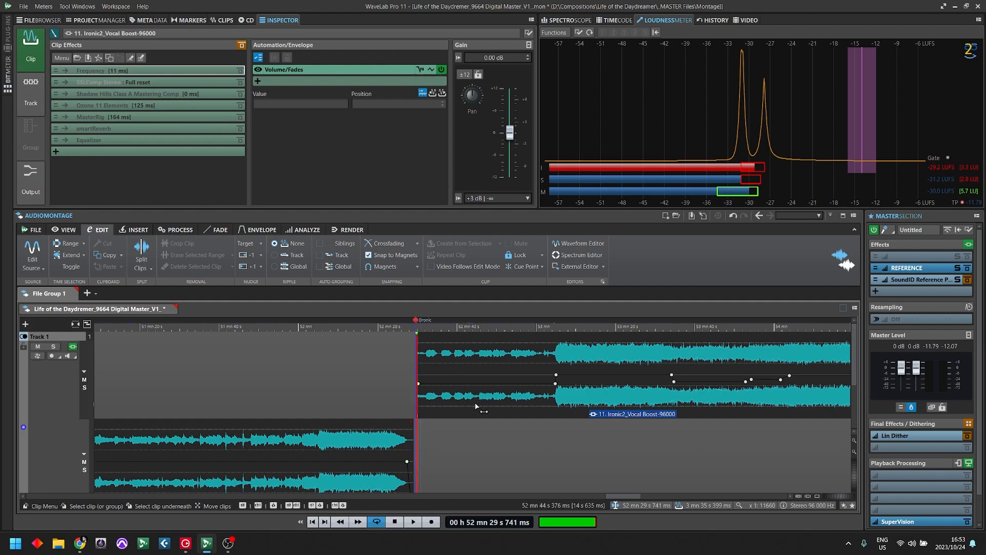
{"action": "key", "text": "space"}
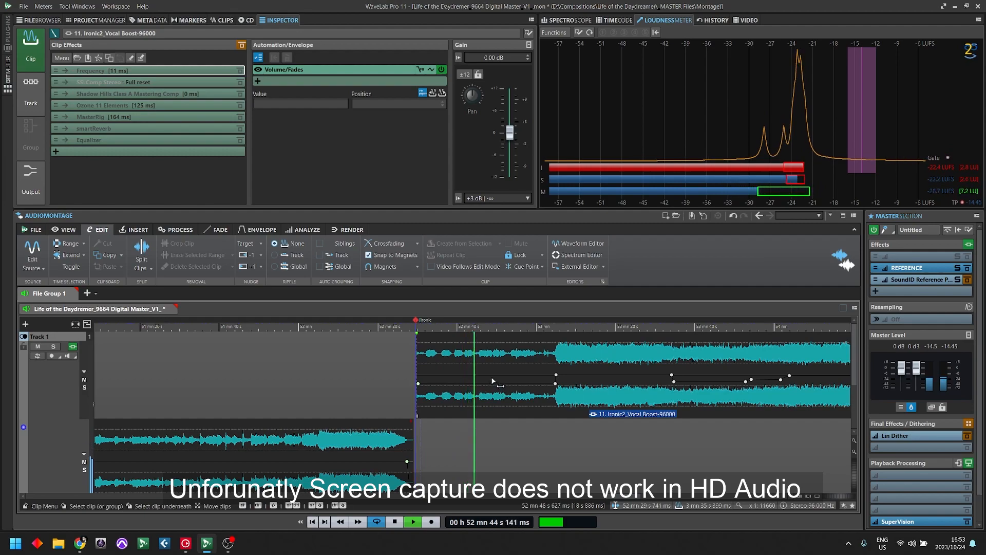
{"action": "key", "text": "space"}
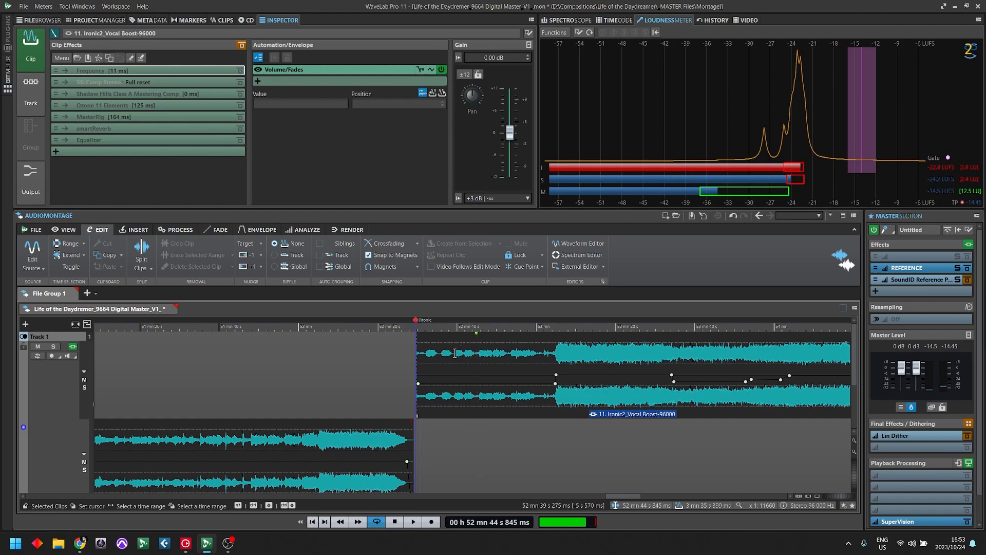
Replay a short passage of the Ironic intro from about 52 mn 39 s
{"action": "left_click_drag", "start_coordinate": [454, 353], "coordinate": [474, 353]}
{"action": "left_click", "coordinate": [496, 353]}
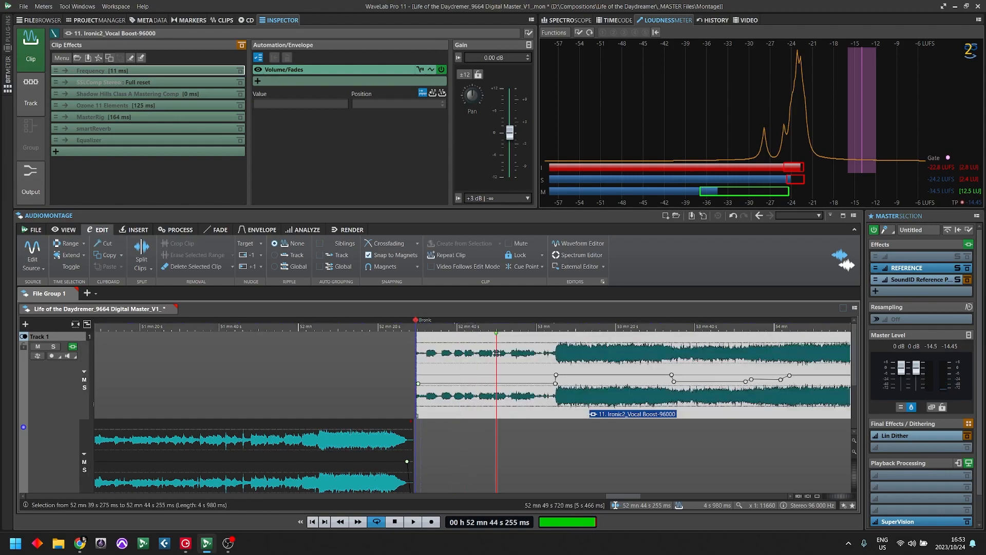
{"action": "left_click", "coordinate": [454, 351]}
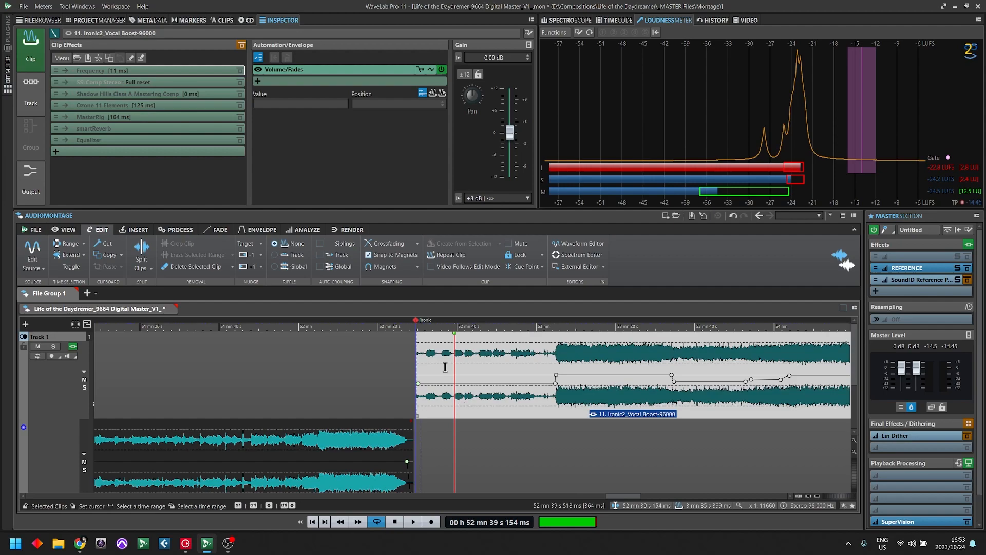
{"action": "key", "text": "space"}
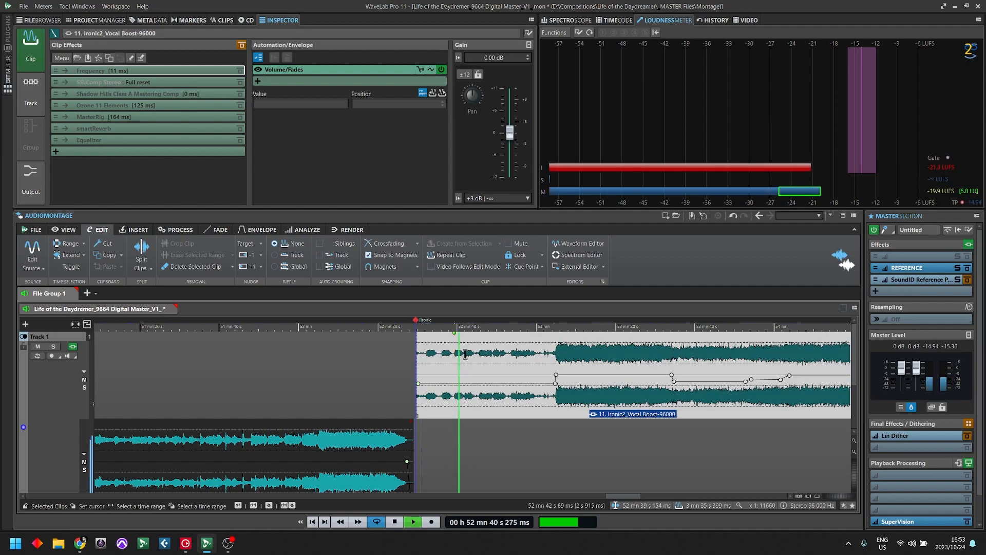
{"action": "key", "text": "space"}
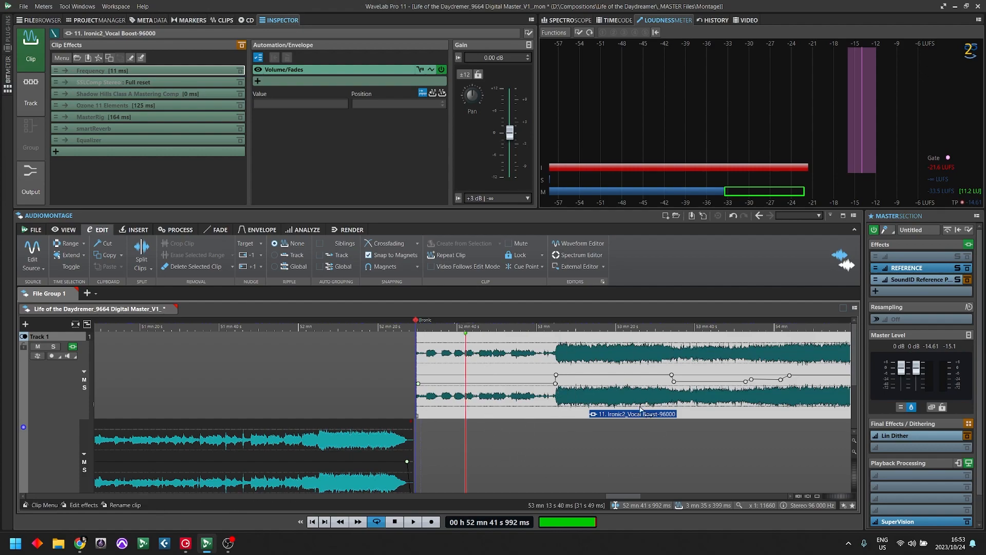
{"action": "left_click", "coordinate": [492, 405]}
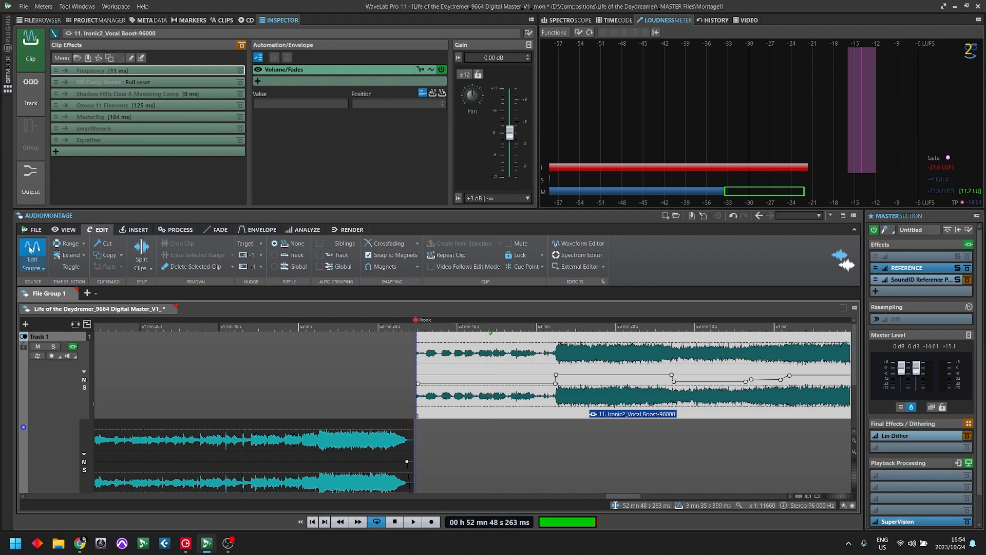
Open the source audio file of the Ironic clip for editing, zoomed in on its quiet intro
{"action": "left_click", "coordinate": [31, 249]}
{"action": "left_click_drag", "start_coordinate": [363, 369], "coordinate": [243, 407]}
{"action": "left_click_drag", "start_coordinate": [135, 403], "coordinate": [496, 406]}
{"action": "left_click", "coordinate": [78, 414]}
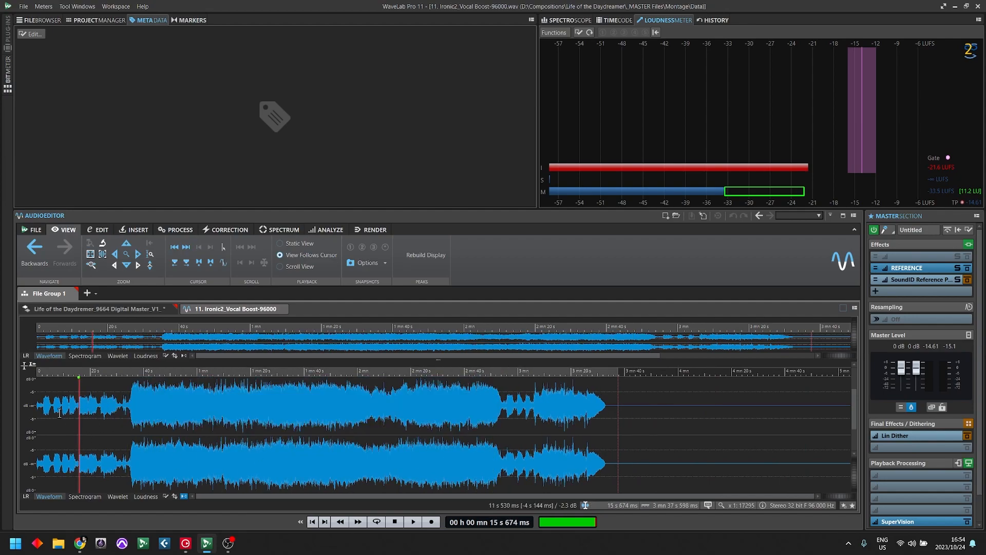
{"action": "scroll", "coordinate": [66, 409], "scroll_direction": "up", "scroll_amount": 5}
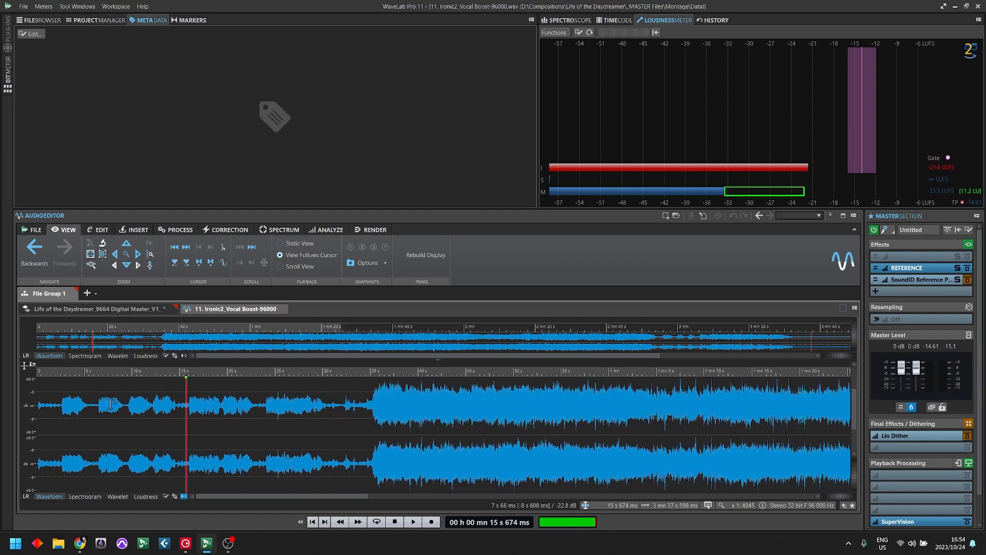
Play the source audio's quiet intro from about 6 s
{"action": "left_click", "coordinate": [93, 406]}
{"action": "key", "text": "space"}
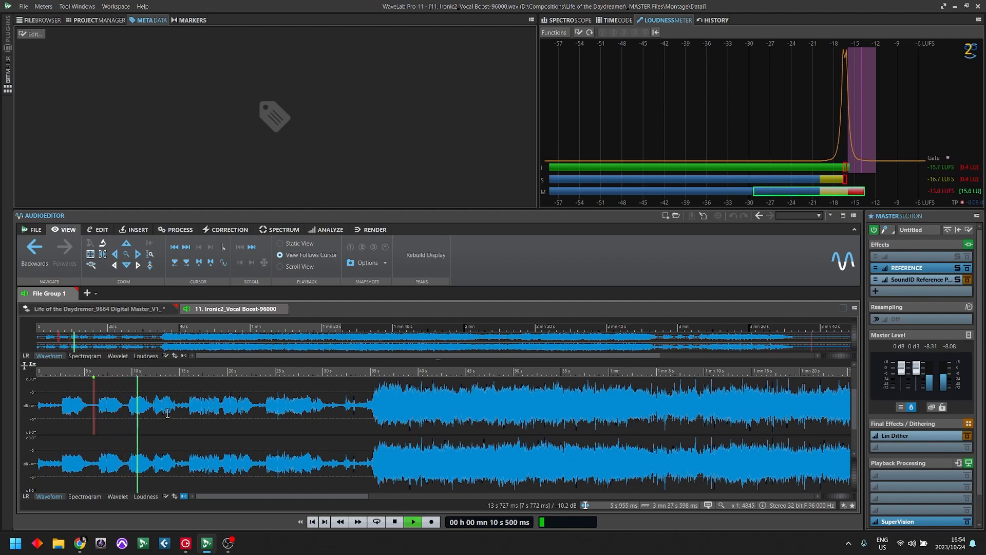
{"action": "key", "text": "space"}
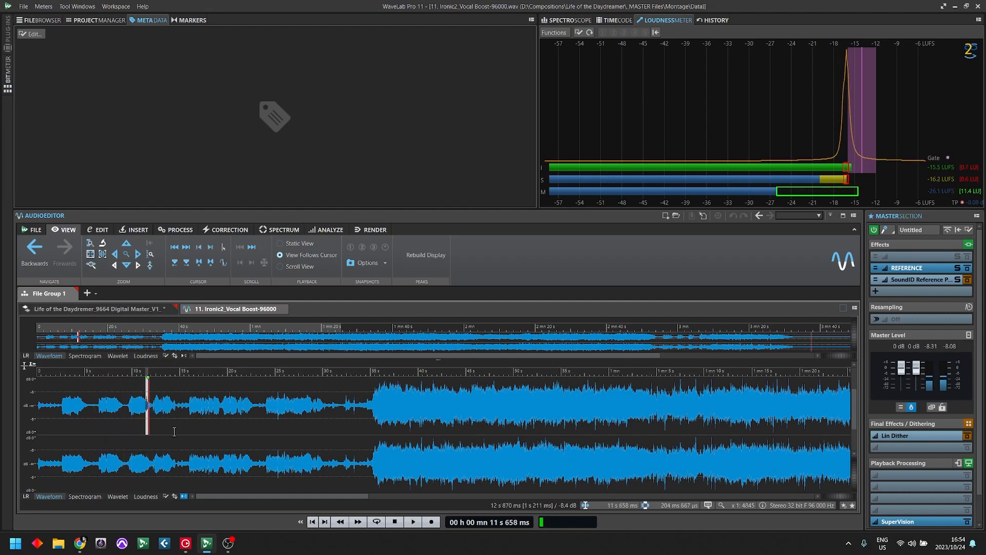
Examine the intro waveform closely between about 6 and 19 s, and play short passages around 11 to 13 s
{"action": "left_click", "coordinate": [161, 399]}
{"action": "key", "text": "Up"}
{"action": "key", "text": "Up"}
{"action": "key", "text": "Up"}
{"action": "key", "text": "Up"}
{"action": "key", "text": "Up"}
{"action": "key", "text": "Up"}
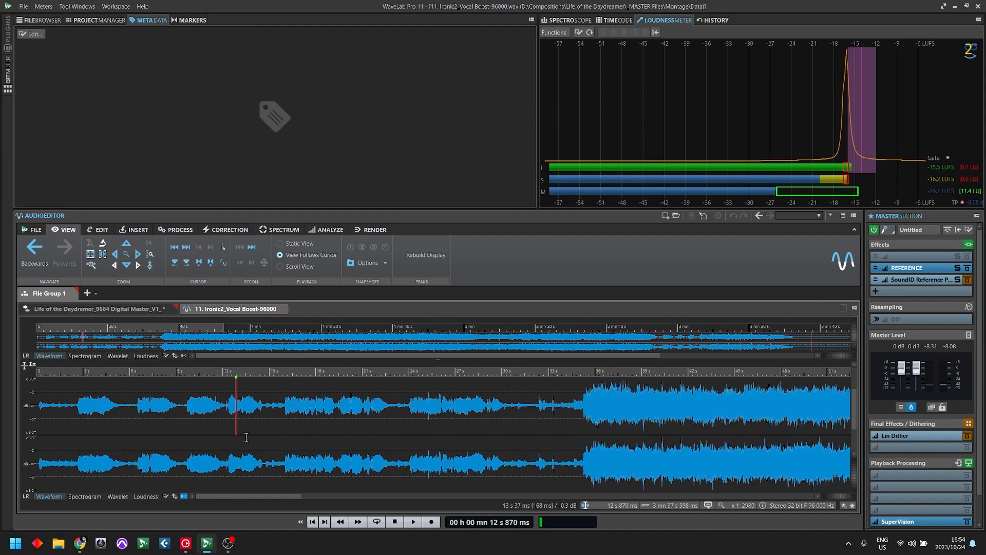
{"action": "key", "text": "Up"}
{"action": "key", "text": "Up"}
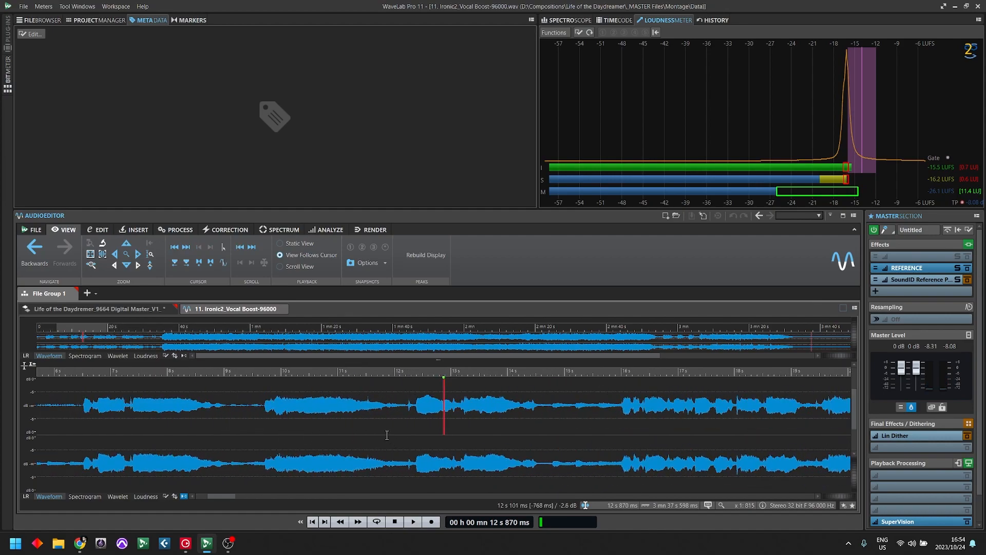
{"action": "key", "text": "space"}
{"action": "key", "text": "space"}
{"action": "left_click", "coordinate": [358, 402]}
{"action": "key", "text": "space"}
{"action": "key", "text": "space"}
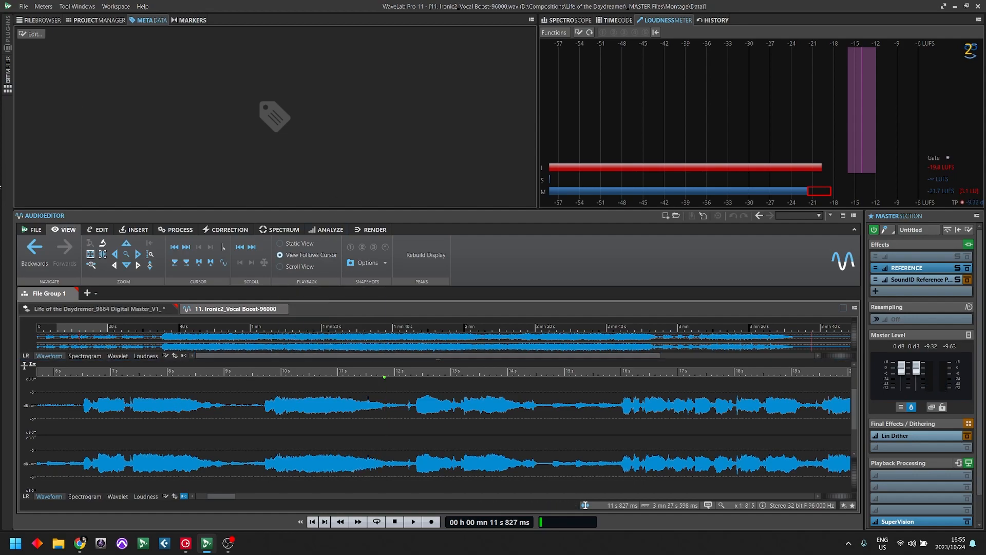
{"action": "left_click", "coordinate": [179, 231]}
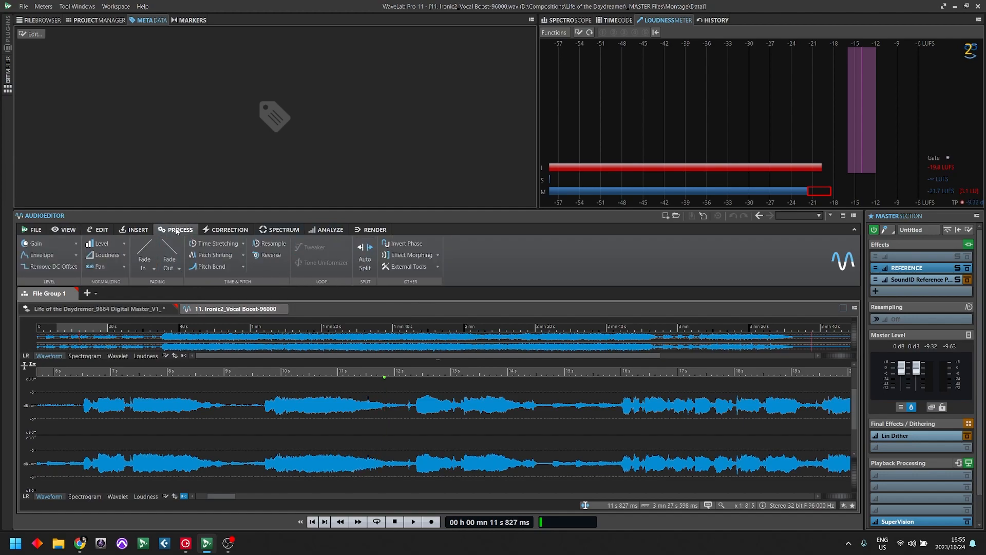
{"action": "left_click", "coordinate": [100, 230]}
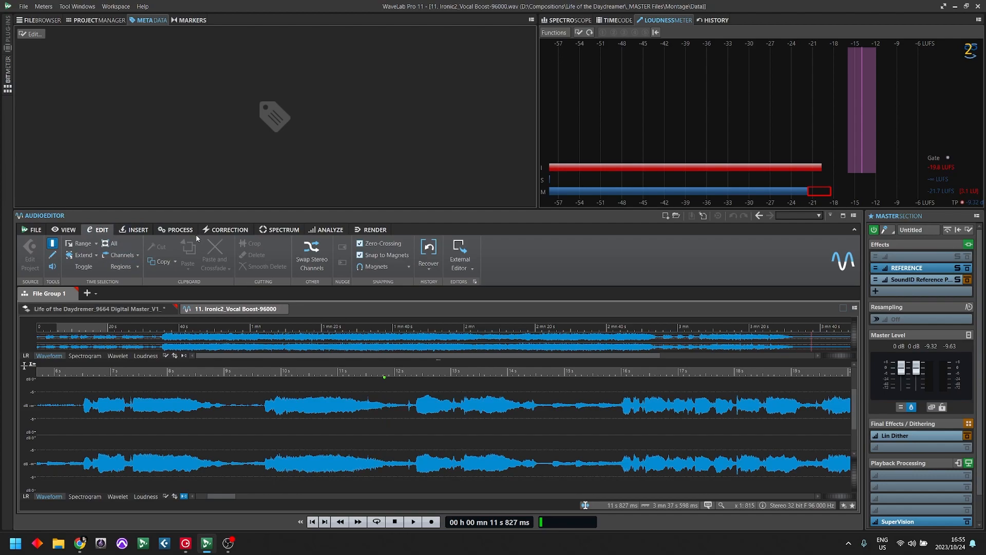
{"action": "left_click", "coordinate": [175, 229]}
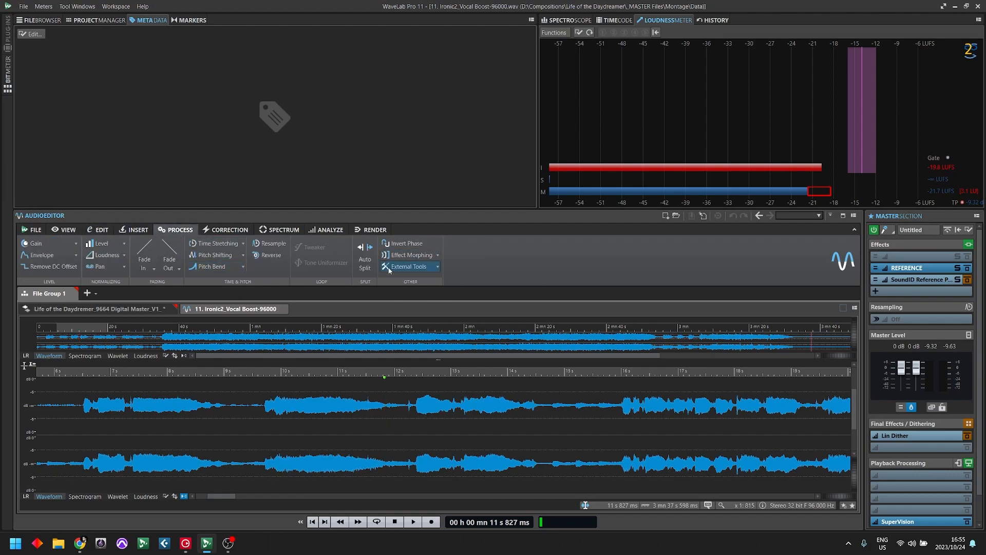
{"action": "left_click", "coordinate": [437, 269]}
{"action": "left_click", "coordinate": [432, 280]}
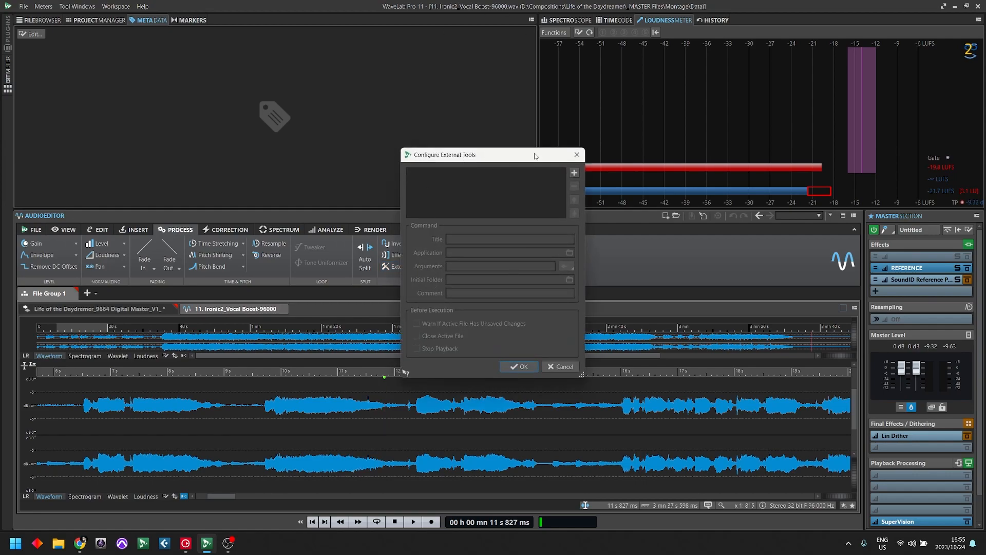
{"action": "left_click", "coordinate": [565, 366]}
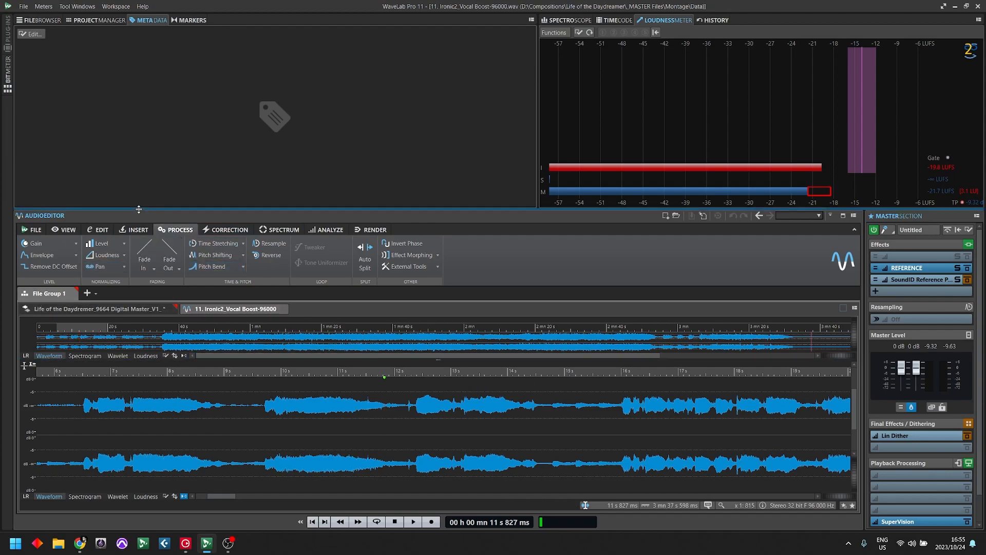
Place the edit cursor at 11 s 787 ms in the source audio
{"action": "left_click", "coordinate": [382, 411]}
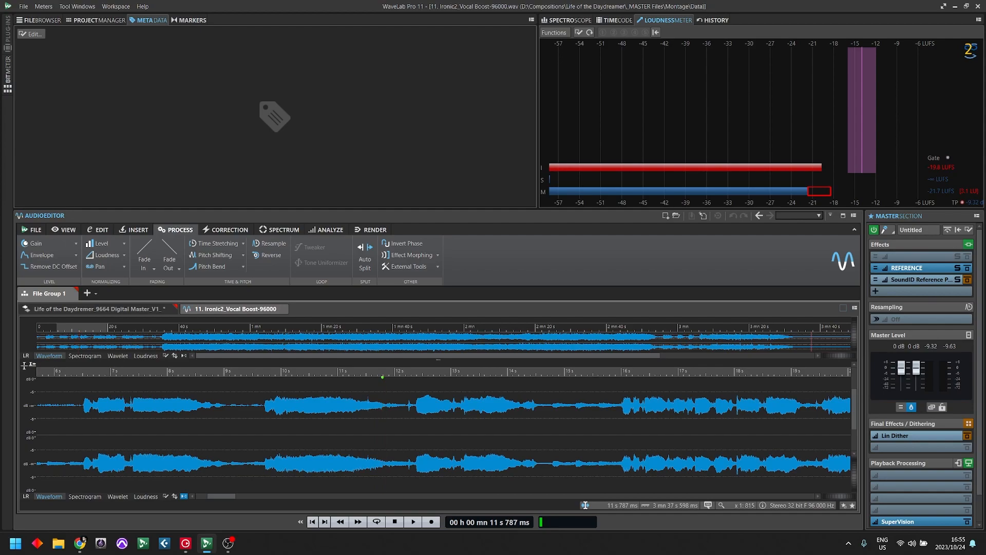
Play short passages between about 9.8 and 13.2 s while watching the live spectrogram window, and move the window out of view
{"action": "left_click_drag", "start_coordinate": [378, 101], "coordinate": [560, 101]}
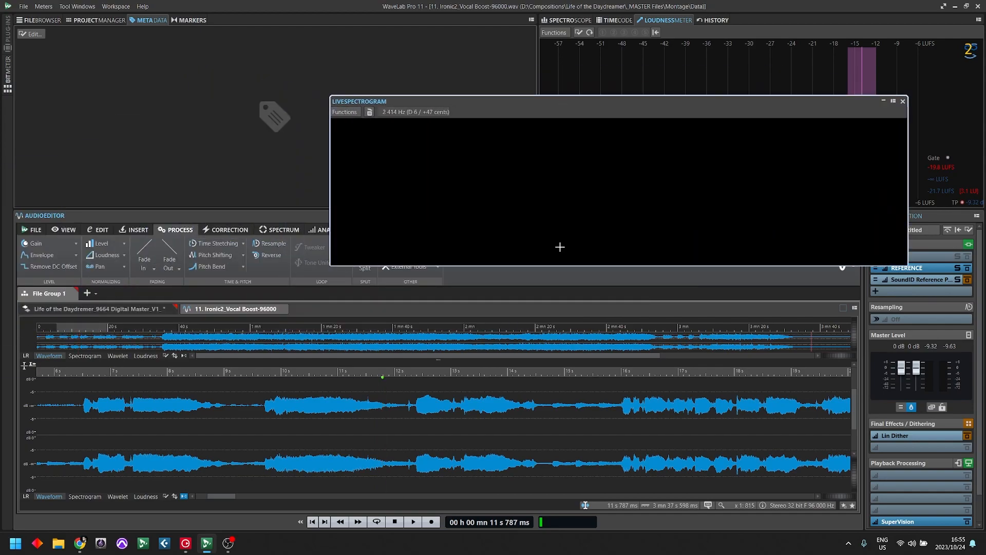
{"action": "left_click", "coordinate": [270, 397]}
{"action": "key", "text": "space"}
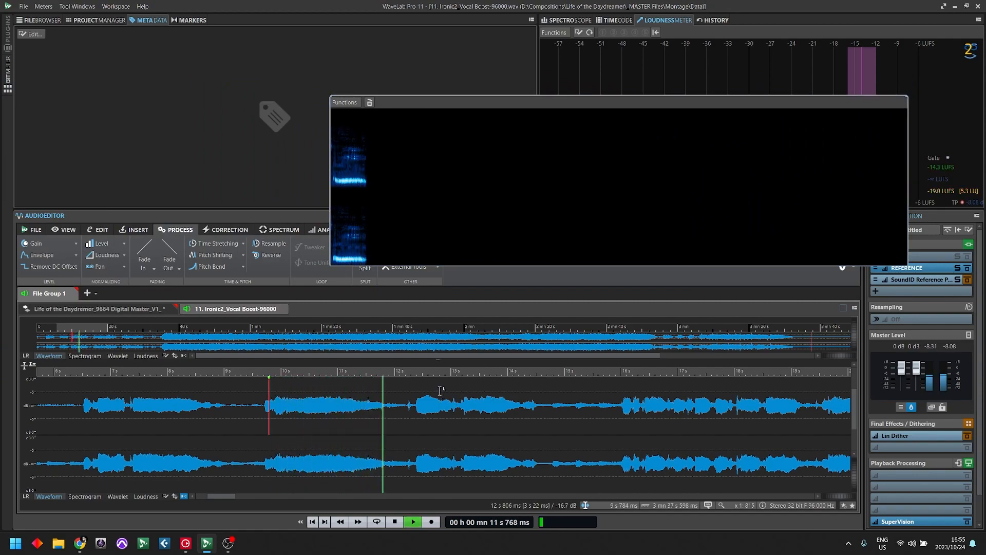
{"action": "key", "text": "space"}
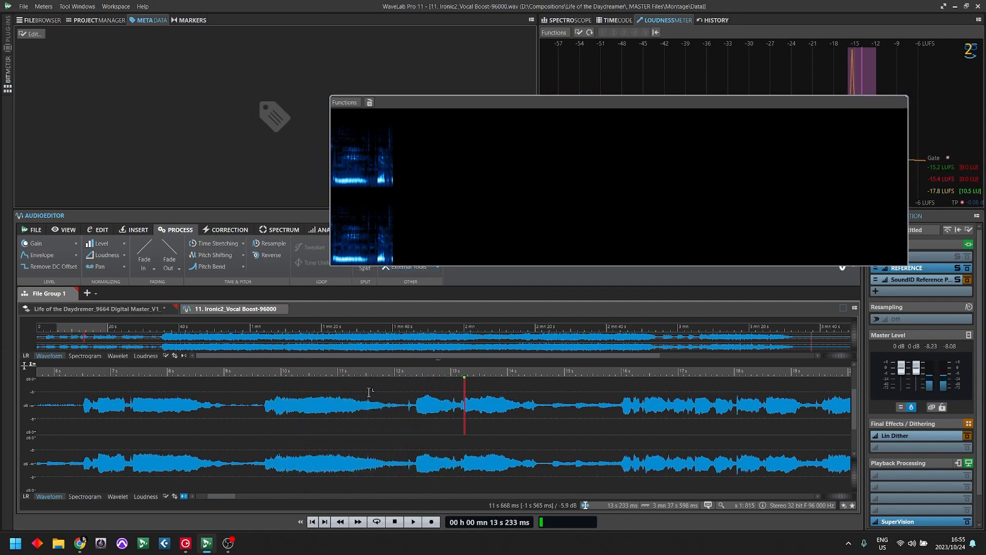
{"action": "key", "text": "space"}
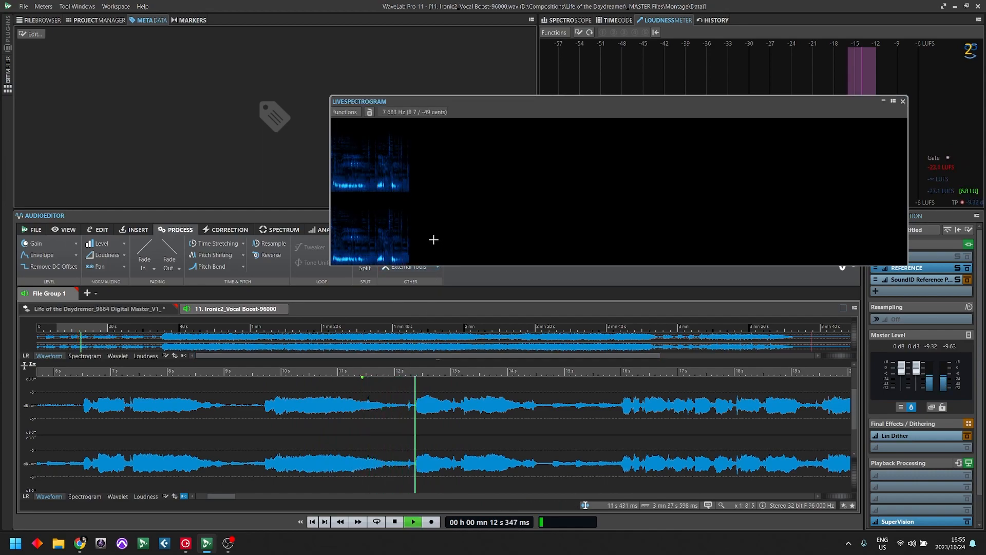
{"action": "key", "text": "space"}
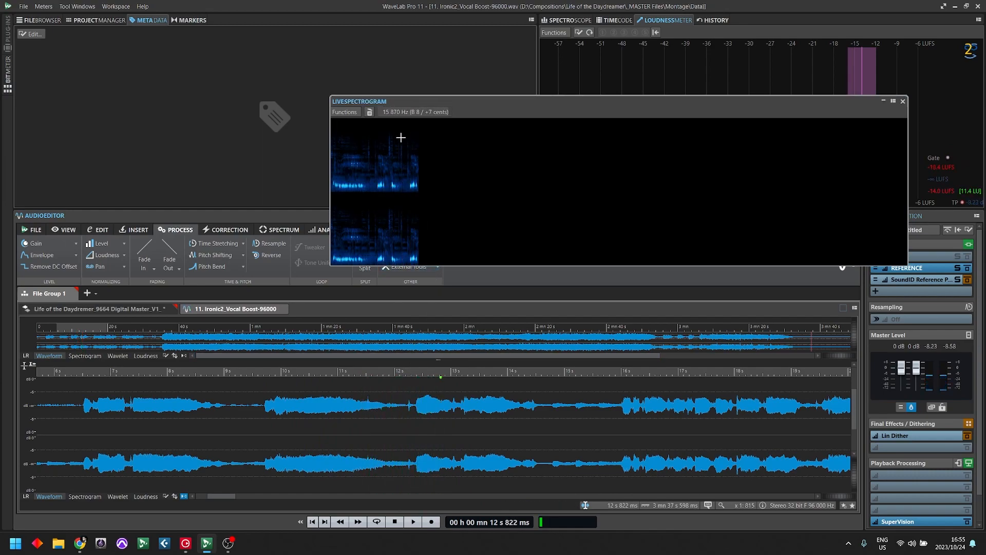
{"action": "left_click_drag", "start_coordinate": [628, 105], "coordinate": [628, 1]}
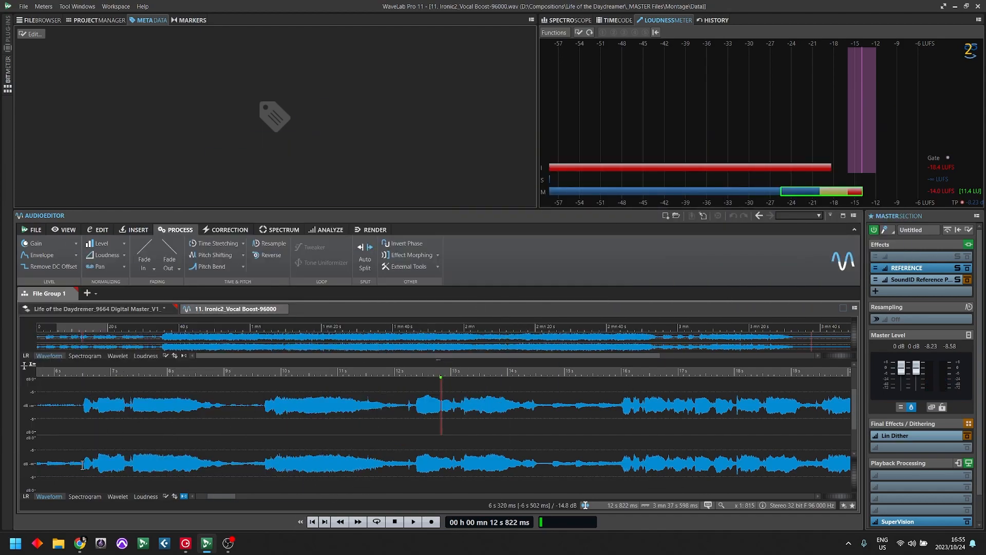
Show the main view as a spectrogram, play it from 9 s 648 ms, and enlarge the audio editor area
{"action": "left_click", "coordinate": [85, 497]}
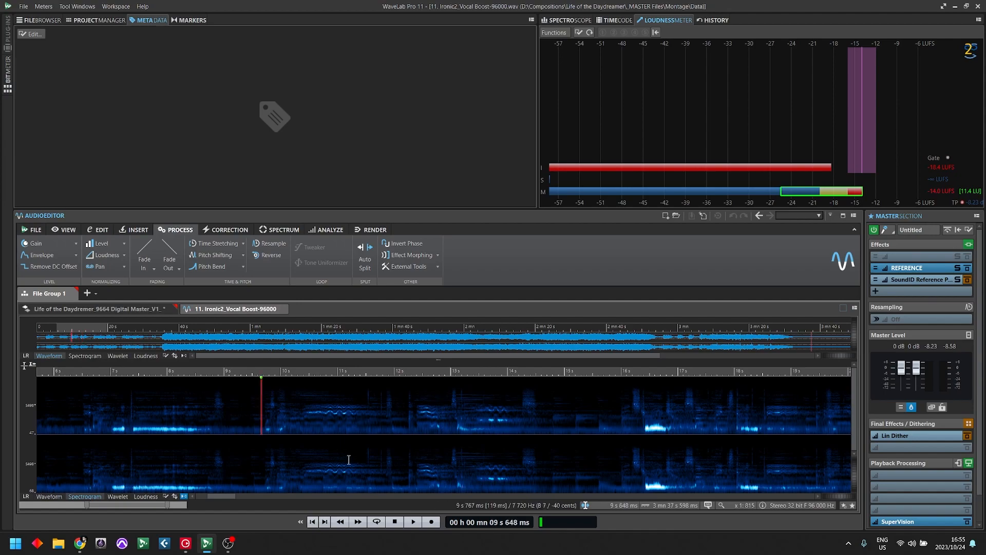
{"action": "key", "text": "space"}
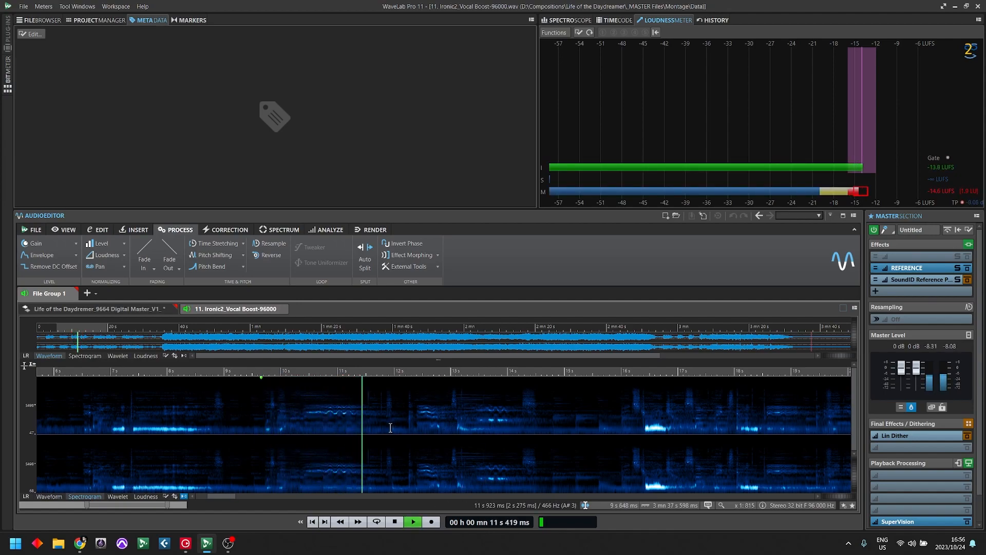
{"action": "key", "text": "space"}
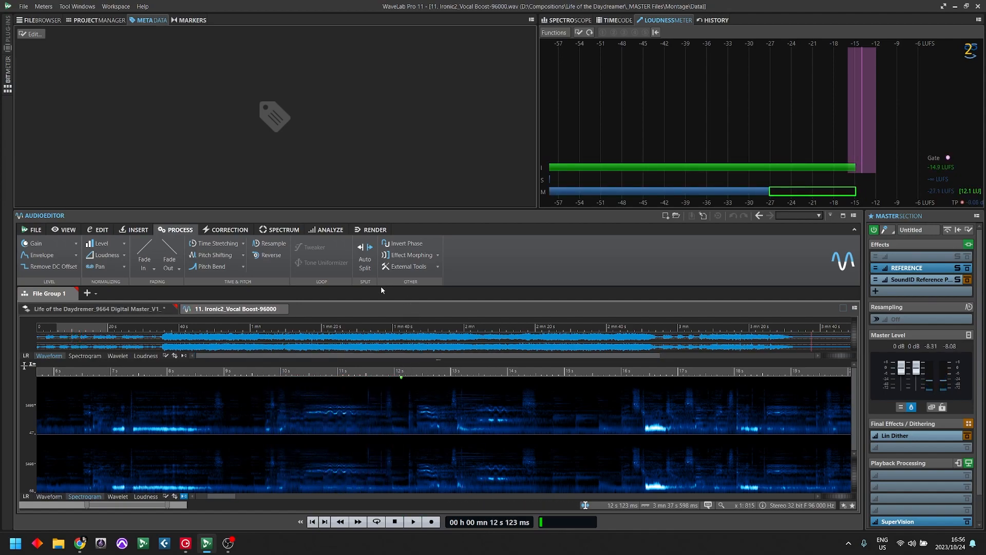
{"action": "left_click_drag", "start_coordinate": [407, 209], "coordinate": [423, 76]}
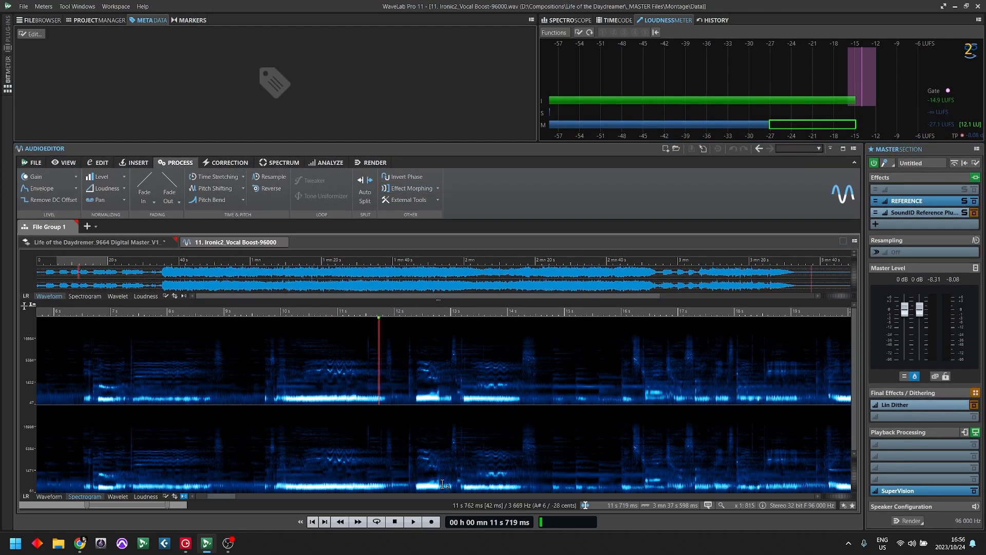
Examine the spectrogram closely around 11.5 to 11.9 s and play the passage from about 11 s 487 ms
{"action": "scroll", "coordinate": [432, 470], "scroll_direction": "up", "scroll_amount": 5}
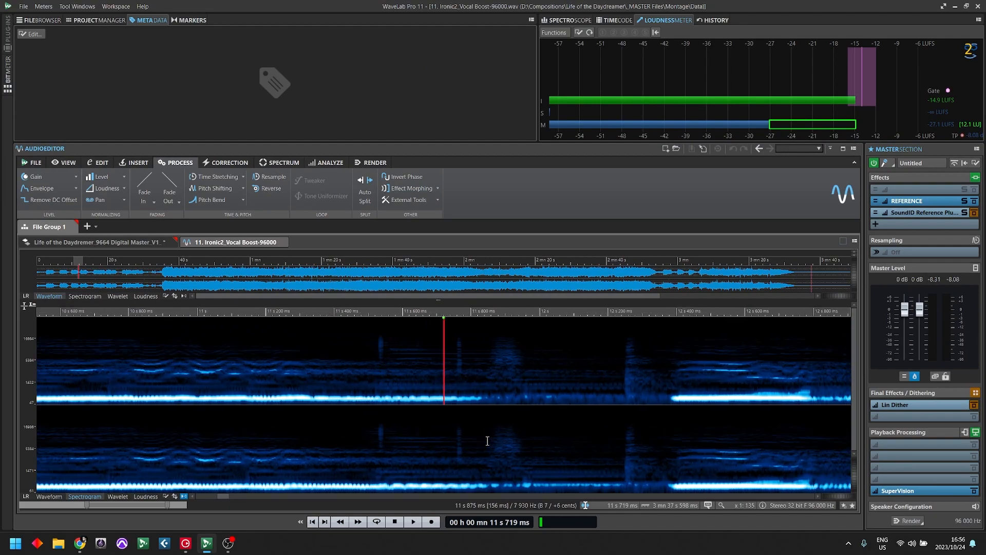
{"action": "scroll", "coordinate": [467, 345], "scroll_direction": "up", "scroll_amount": 1}
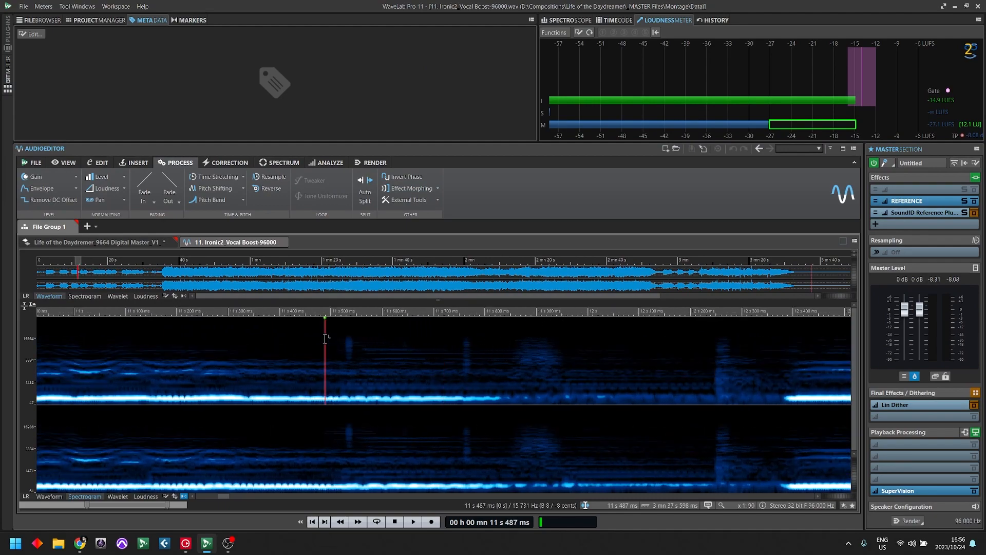
{"action": "key", "text": "space"}
{"action": "left_click", "coordinate": [327, 359]}
{"action": "key", "text": "space"}
{"action": "key", "text": "space"}
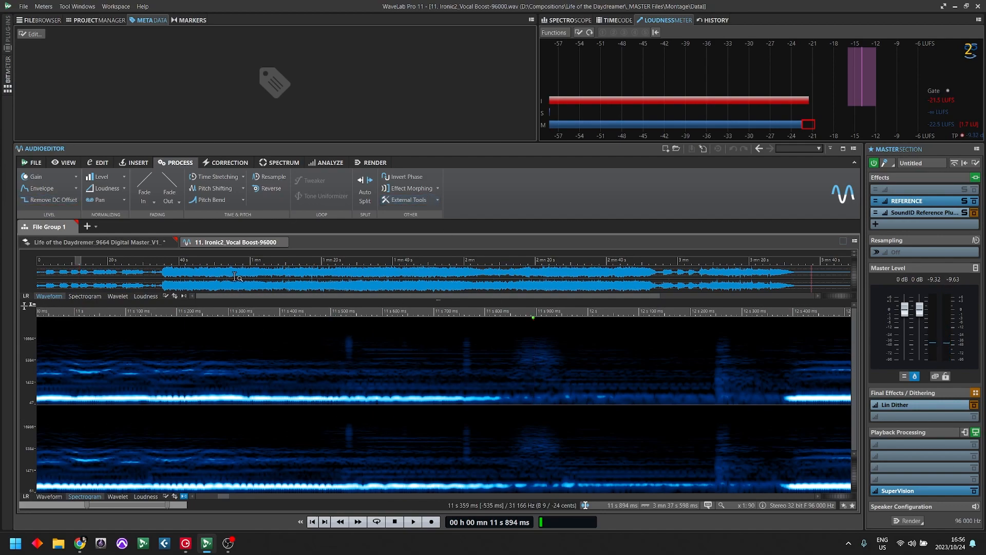
Try a Magic Wand spectral selection covering about 3000 to 20624 Hz between 11 s 533 ms and 11 s 709 ms
{"action": "left_click", "coordinate": [283, 163]}
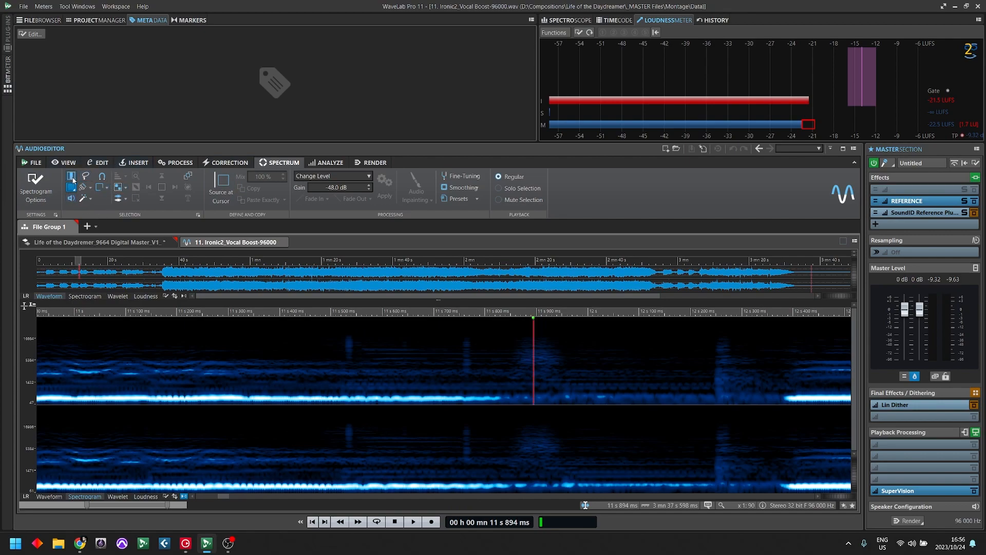
{"action": "left_click", "coordinate": [83, 199]}
{"action": "left_click_drag", "start_coordinate": [348, 335], "coordinate": [439, 371]}
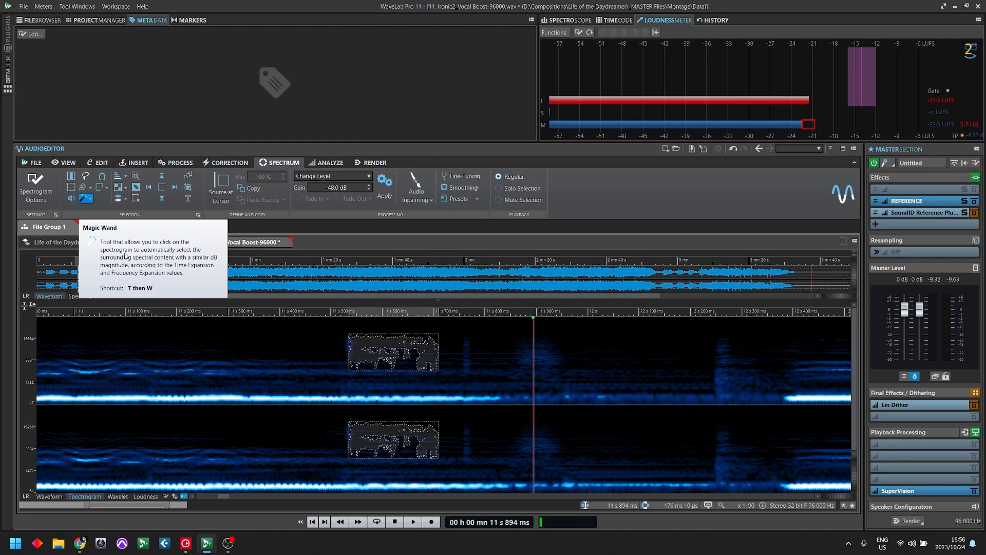
Lasso the high-frequency click at about 11 s 528 ms to 11 s 543 ms, 8500 to 20227 Hz, and repair it with Audio Inpainting
{"action": "left_click", "coordinate": [86, 177]}
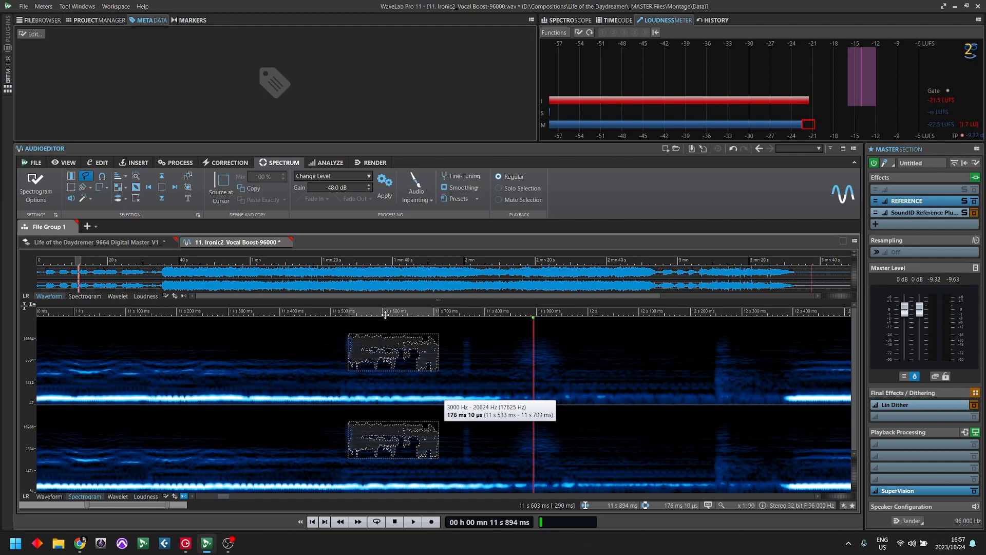
{"action": "left_click", "coordinate": [353, 313]}
{"action": "key", "text": "Up"}
{"action": "key", "text": "Up"}
{"action": "key", "text": "Up"}
{"action": "key", "text": "Up"}
{"action": "key", "text": "Up"}
{"action": "key", "text": "Up"}
{"action": "key", "text": "Up"}
{"action": "key", "text": "Up"}
{"action": "key", "text": "Up"}
{"action": "key", "text": "Up"}
{"action": "key", "text": "Up"}
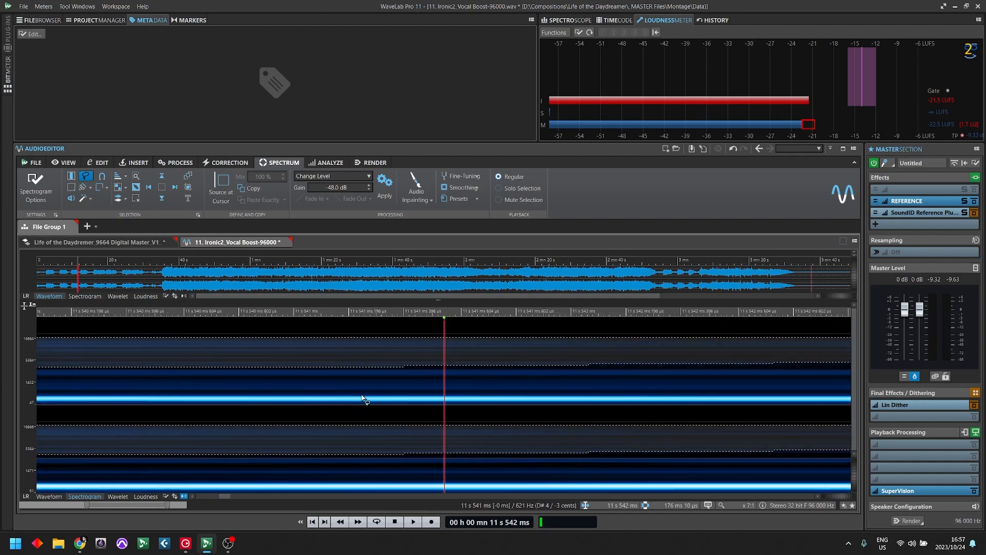
{"action": "key", "text": "Down"}
{"action": "key", "text": "Down"}
{"action": "key", "text": "Down"}
{"action": "key", "text": "Down"}
{"action": "key", "text": "Down"}
{"action": "key", "text": "Down"}
{"action": "key", "text": "Down"}
{"action": "key", "text": "Up"}
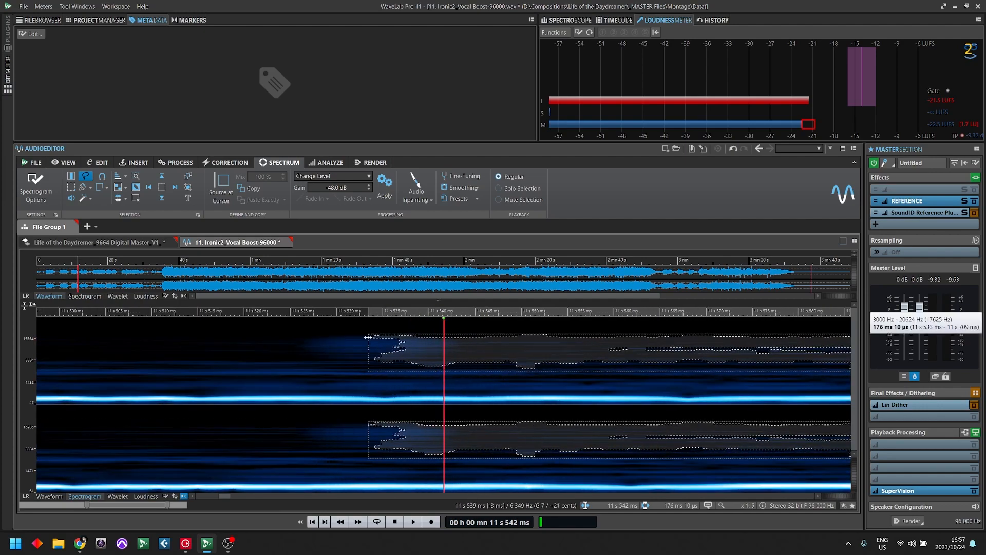
{"action": "mouse_move", "coordinate": [234, 329]}
{"action": "left_mouse_down"}
{"action": "mouse_move", "coordinate": [247, 350]}
{"action": "mouse_move", "coordinate": [234, 334]}
{"action": "left_mouse_up"}
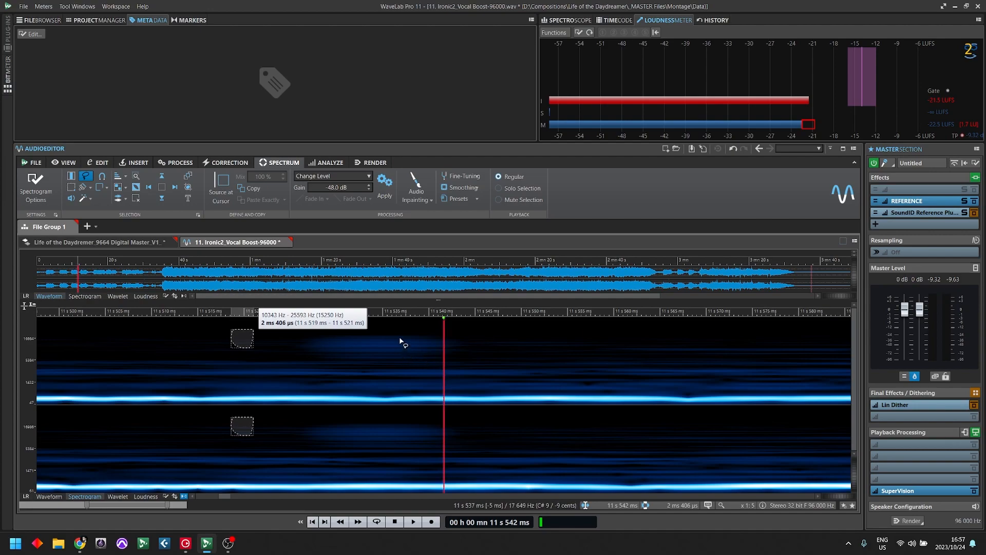
{"action": "left_click_drag", "start_coordinate": [399, 335], "coordinate": [389, 338]}
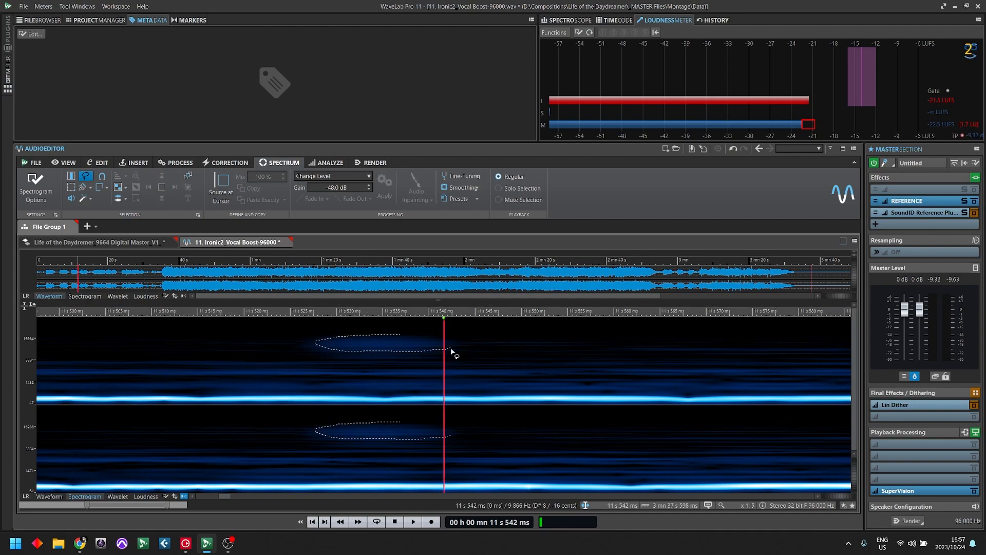
{"action": "left_click_drag", "start_coordinate": [400, 340], "coordinate": [398, 337]}
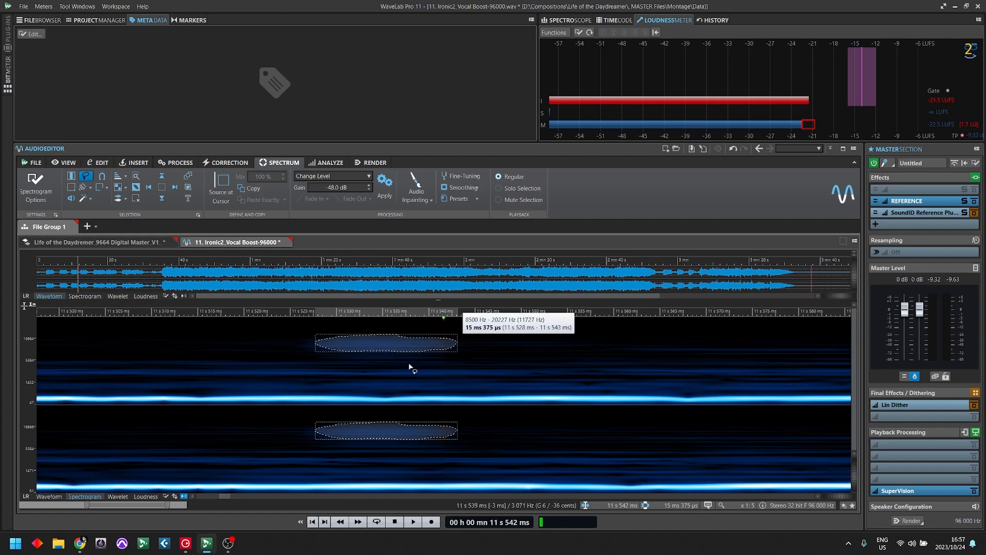
{"action": "left_click", "coordinate": [417, 181]}
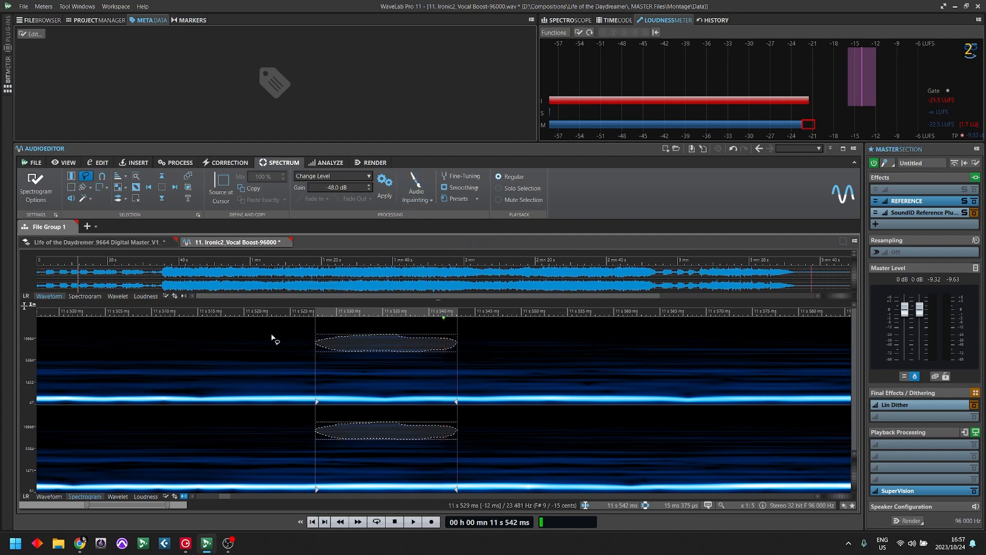
{"action": "left_click_drag", "start_coordinate": [225, 331], "coordinate": [242, 343]}
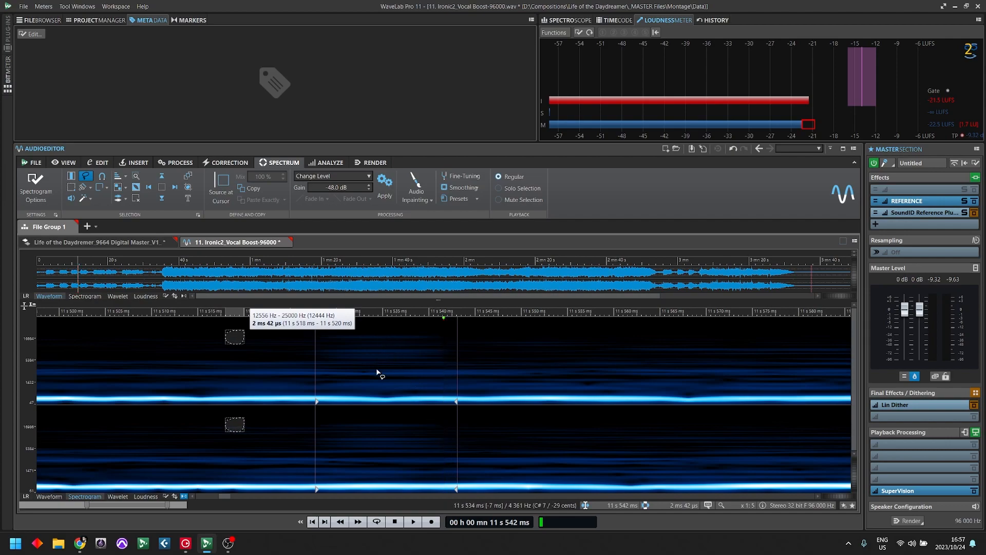
Lasso the second click at about 11 s 757 ms to 11 s 774 ms, 3438 to 16733 Hz, and repair it with Audio Inpainting
{"action": "key", "text": "Down"}
{"action": "key", "text": "Down"}
{"action": "key", "text": "Down"}
{"action": "key", "text": "Down"}
{"action": "key", "text": "Down"}
{"action": "key", "text": "Down"}
{"action": "key", "text": "Down"}
{"action": "key", "text": "Down"}
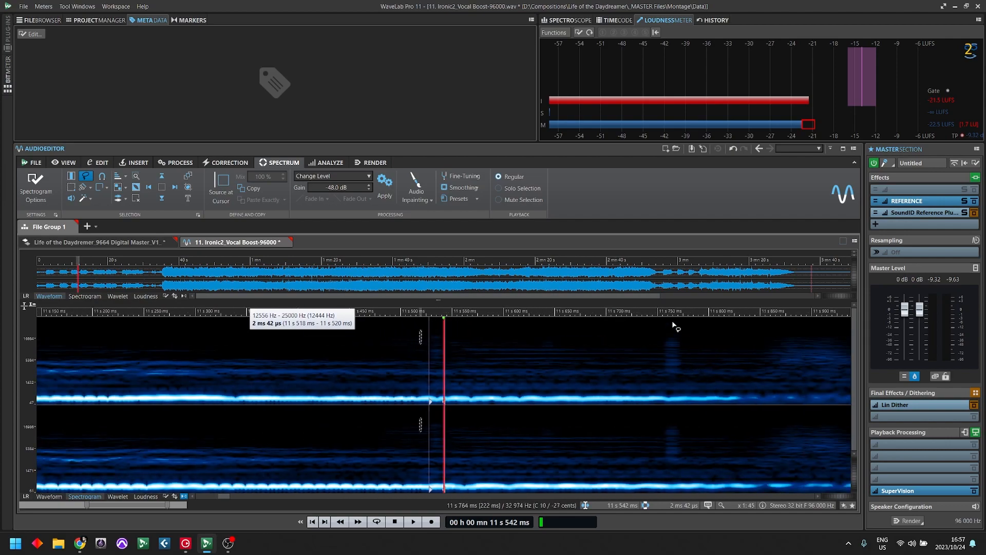
{"action": "left_click", "coordinate": [674, 327]}
{"action": "key", "text": "Up"}
{"action": "key", "text": "Up"}
{"action": "key", "text": "Up"}
{"action": "key", "text": "Up"}
{"action": "key", "text": "Up"}
{"action": "key", "text": "Up"}
{"action": "key", "text": "Up"}
{"action": "key", "text": "Up"}
{"action": "key", "text": "Up"}
{"action": "key", "text": "Up"}
{"action": "key", "text": "Down"}
{"action": "key", "text": "Down"}
{"action": "left_click_drag", "start_coordinate": [393, 338], "coordinate": [392, 343]}
{"action": "left_click", "coordinate": [417, 182]}
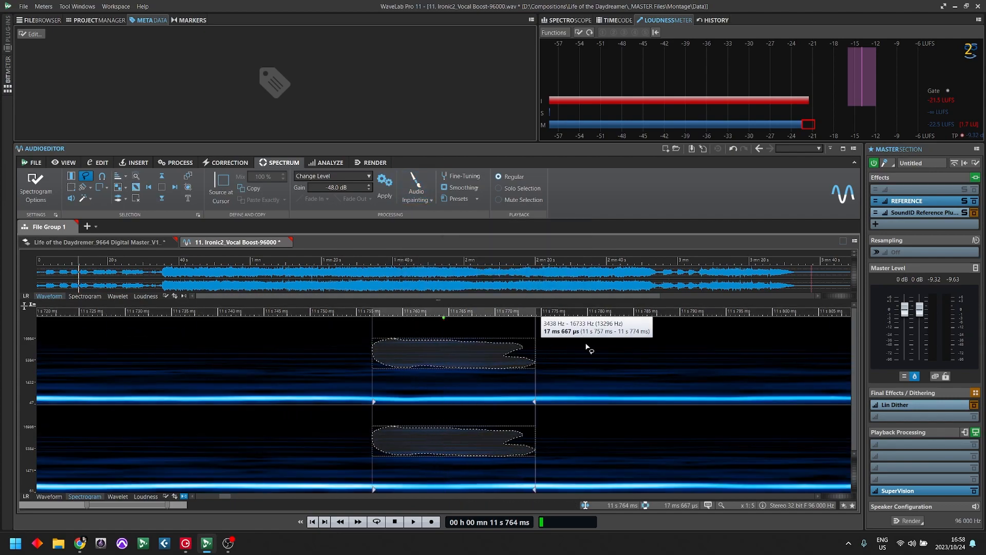
{"action": "mouse_move", "coordinate": [365, 313]}
{"action": "left_mouse_down"}
{"action": "mouse_move", "coordinate": [301, 313]}
{"action": "mouse_move", "coordinate": [281, 340]}
{"action": "left_mouse_up"}
Play the passage containing both repaired clicks from about 11.1 s to check the result
{"action": "key", "text": "Down"}
{"action": "key", "text": "Down"}
{"action": "key", "text": "Down"}
{"action": "key", "text": "Down"}
{"action": "key", "text": "Down"}
{"action": "key", "text": "Down"}
{"action": "key", "text": "Down"}
{"action": "key", "text": "Down"}
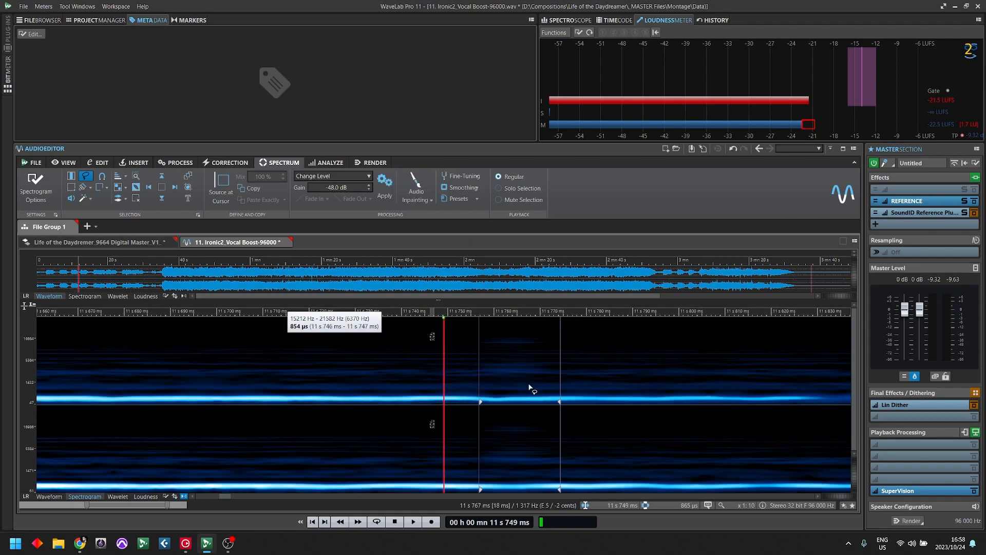
{"action": "left_click", "coordinate": [248, 312]}
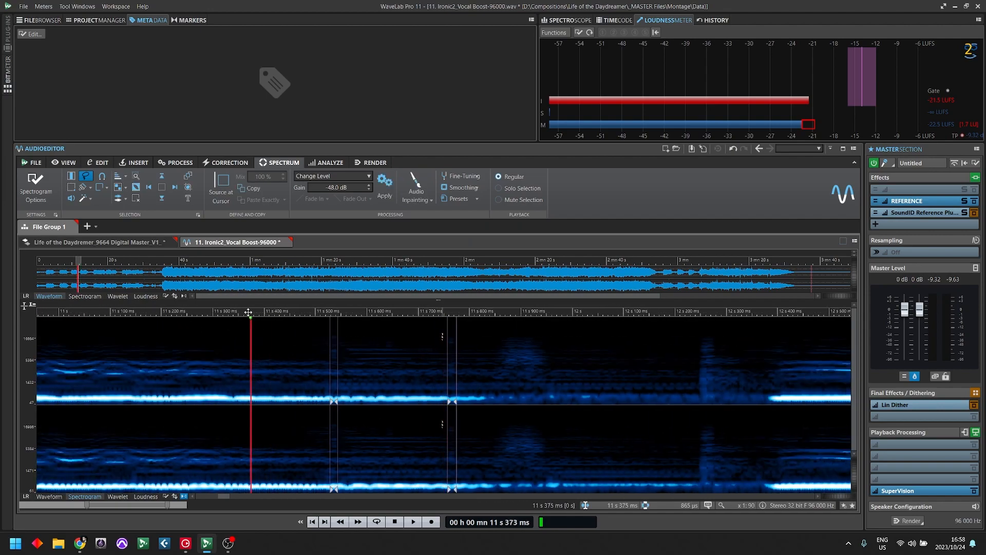
{"action": "left_click", "coordinate": [113, 310]}
{"action": "key", "text": "space"}
{"action": "key", "text": "space"}
Undo both inpainting repairs and play the original passage from about 11.3 s for comparison
{"action": "key", "text": "ctrl+z"}
{"action": "key", "text": "ctrl+z"}
{"action": "key", "text": "ctrl+z"}
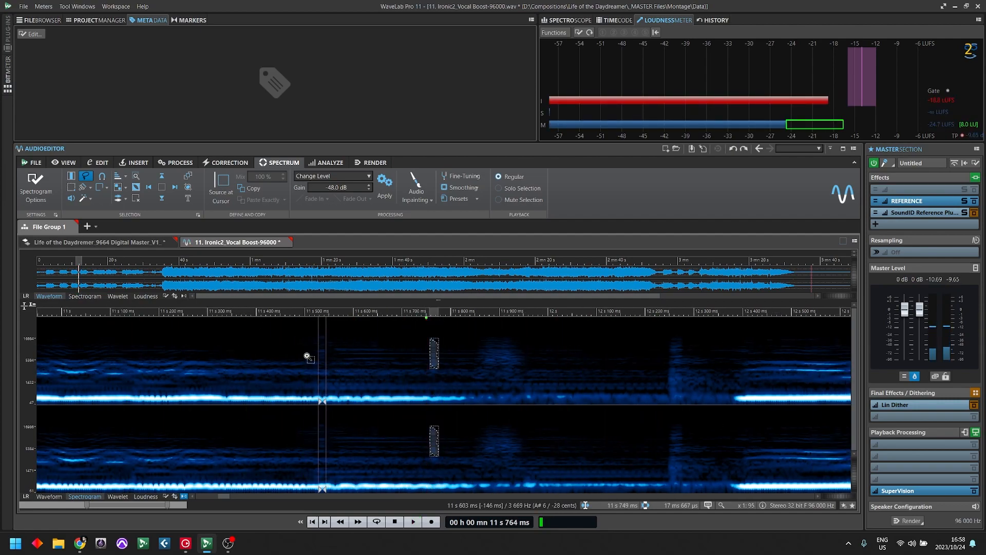
{"action": "left_click", "coordinate": [214, 312]}
{"action": "key", "text": "space"}
{"action": "key", "text": "space"}
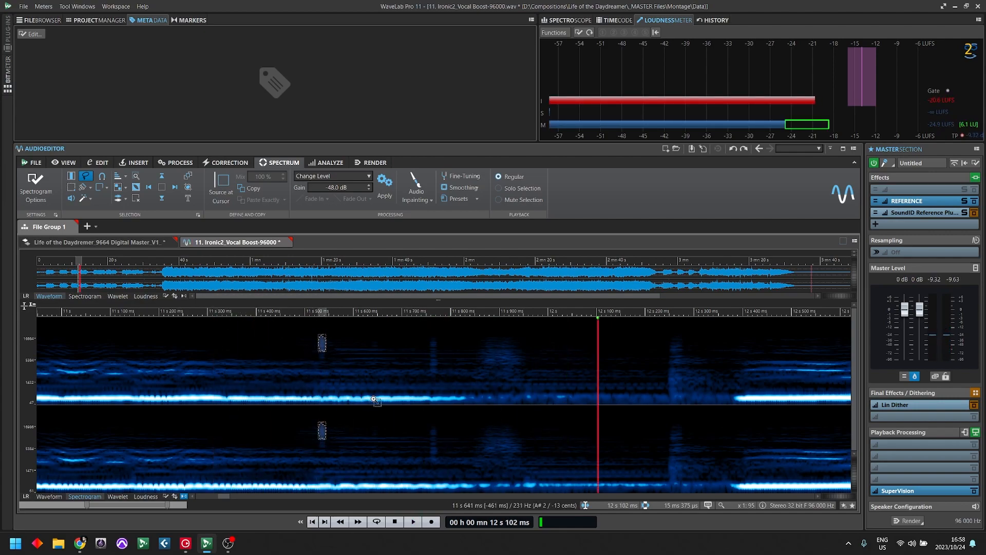
Select a rectangle around the click at about 11 s 526 ms to 11 s 545 ms, 652 to 27457 Hz, and apply Audio Inpainting
{"action": "left_click", "coordinate": [296, 332]}
{"action": "left_click", "coordinate": [319, 311]}
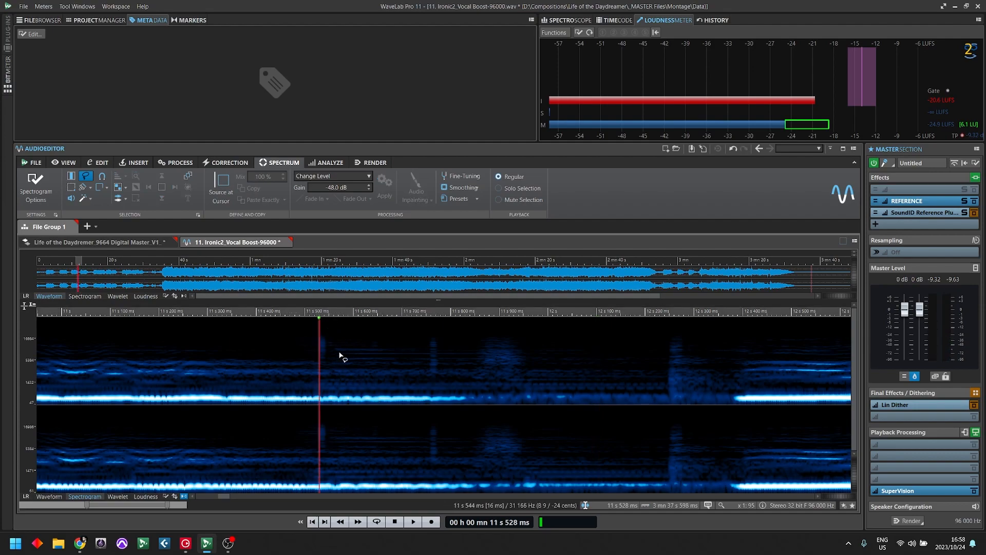
{"action": "key", "text": "Up"}
{"action": "key", "text": "Up"}
{"action": "key", "text": "Up"}
{"action": "key", "text": "Up"}
{"action": "key", "text": "Up"}
{"action": "key", "text": "Up"}
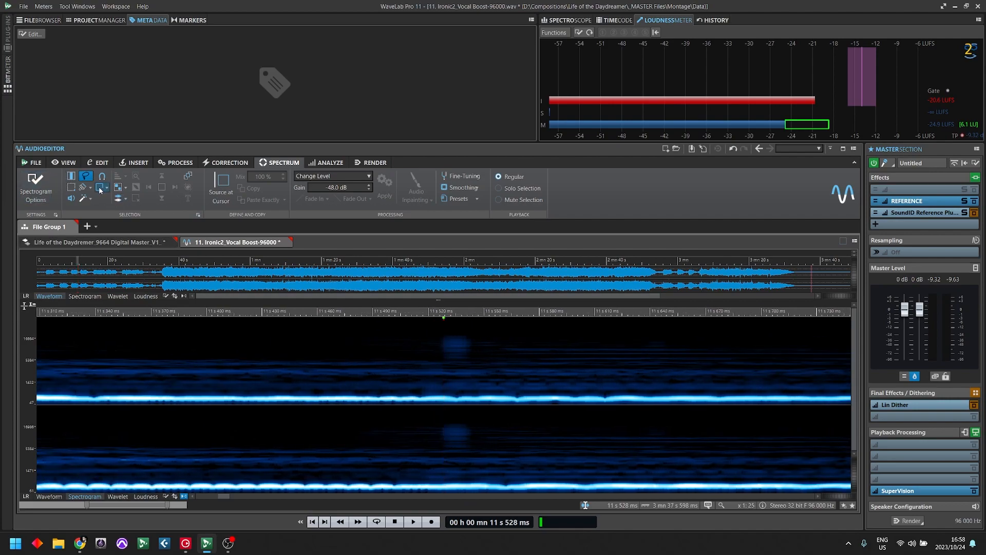
{"action": "left_click", "coordinate": [72, 188]}
{"action": "mouse_move", "coordinate": [476, 328]}
{"action": "left_mouse_down"}
{"action": "mouse_move", "coordinate": [439, 377]}
{"action": "mouse_move", "coordinate": [440, 395]}
{"action": "left_mouse_up"}
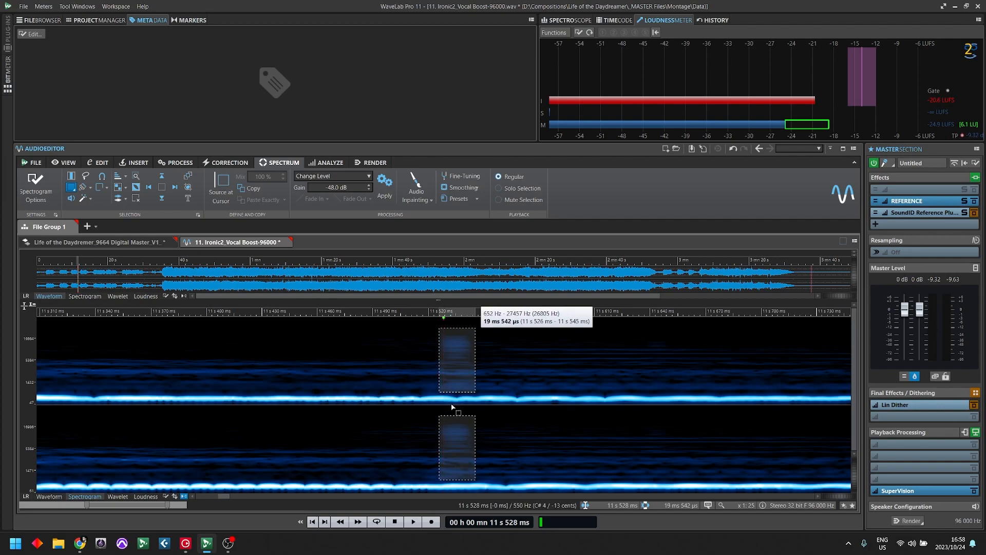
{"action": "left_click", "coordinate": [420, 197]}
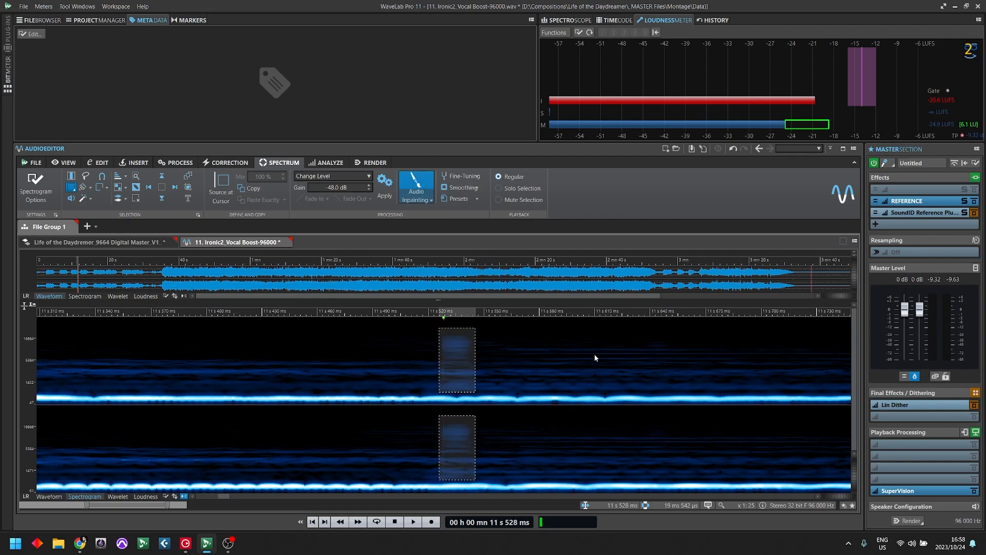
Select a rectangle around the second click at about 11 s 757 ms to 11 s 773 ms, 1804 to 18400 Hz, and apply Audio Inpainting
{"action": "key", "text": "Down"}
{"action": "key", "text": "Down"}
{"action": "left_click", "coordinate": [685, 313]}
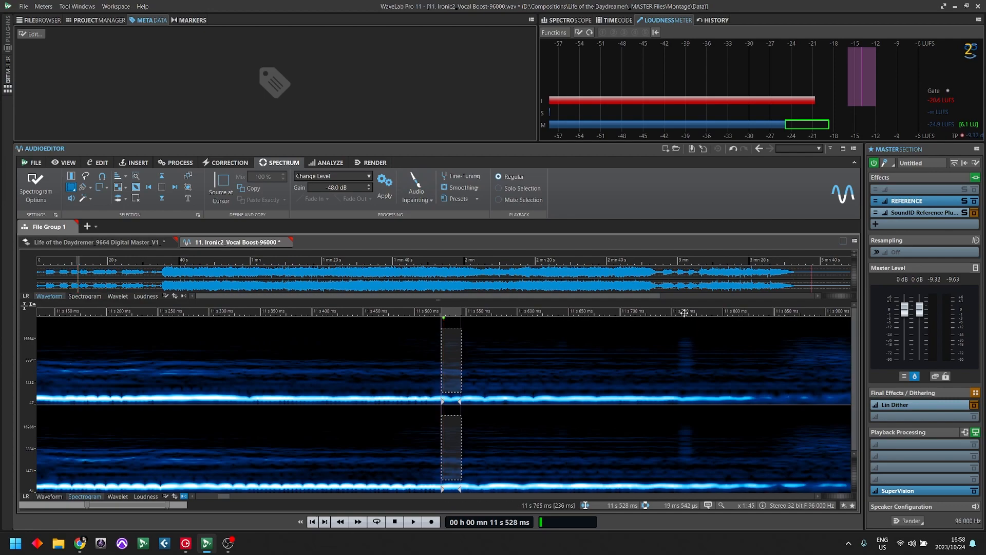
{"action": "key", "text": "Up"}
{"action": "key", "text": "Up"}
{"action": "key", "text": "Up"}
{"action": "key", "text": "Up"}
{"action": "key", "text": "Up"}
{"action": "left_click_drag", "start_coordinate": [491, 337], "coordinate": [416, 379]}
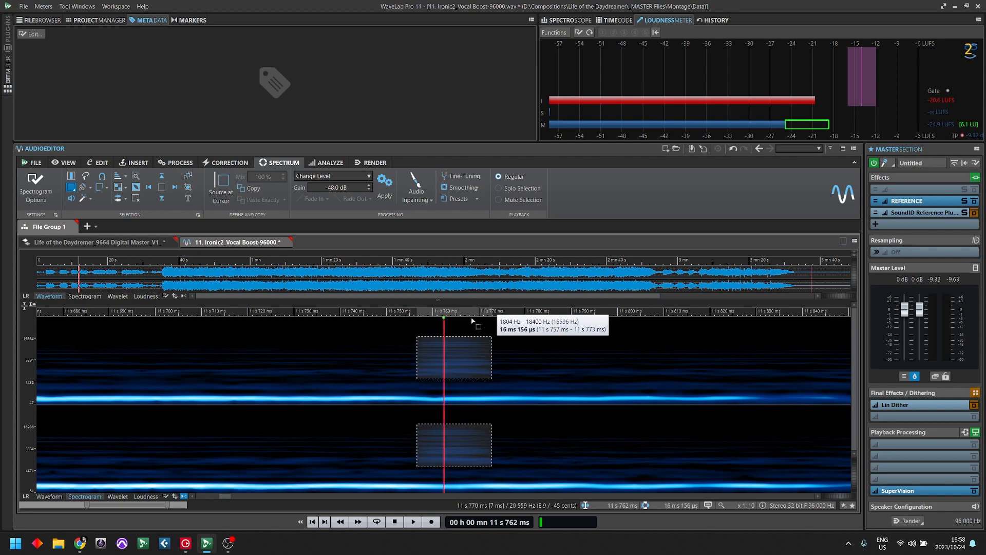
{"action": "left_click", "coordinate": [417, 192]}
Play the audio across the second repaired click from about 11.7 s
{"action": "key", "text": "Down"}
{"action": "key", "text": "Down"}
{"action": "key", "text": "Down"}
{"action": "key", "text": "Down"}
{"action": "key", "text": "Down"}
{"action": "key", "text": "Down"}
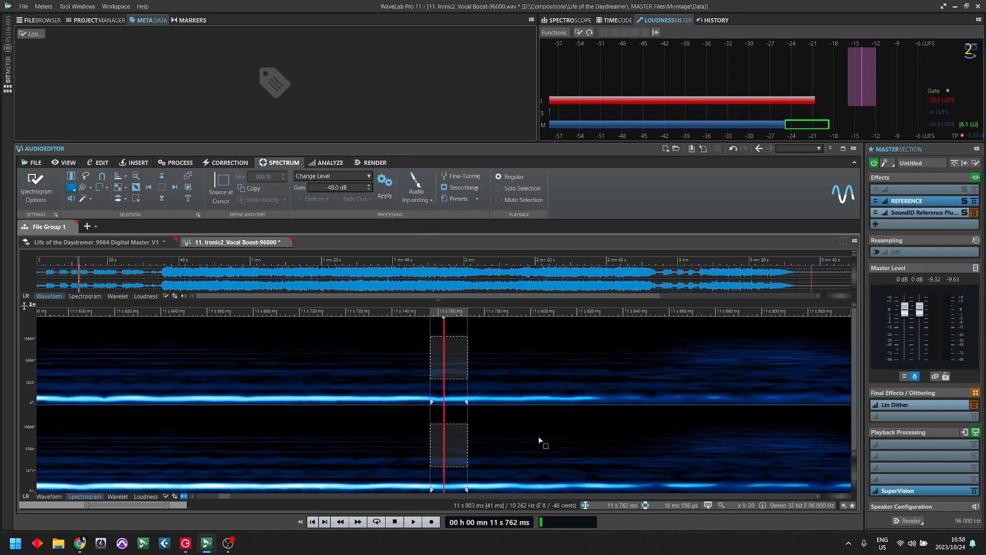
{"action": "left_click_drag", "start_coordinate": [307, 310], "coordinate": [264, 323]}
{"action": "key", "text": "space"}
{"action": "key", "text": "space"}
Play a longer passage covering both repaired clicks from about 10.9 s to check them in context
{"action": "key", "text": "Down"}
{"action": "key", "text": "Down"}
{"action": "key", "text": "Down"}
{"action": "key", "text": "Down"}
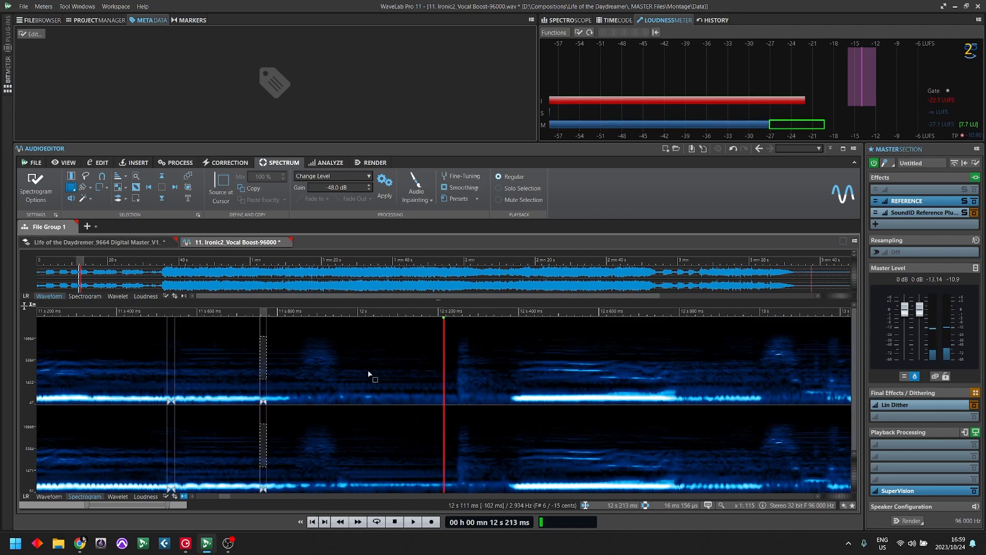
{"action": "key", "text": "space"}
{"action": "left_click_drag", "start_coordinate": [231, 312], "coordinate": [212, 316]}
{"action": "key", "text": "space"}
{"action": "key", "text": "Down"}
{"action": "key", "text": "Down"}
{"action": "key", "text": "Down"}
{"action": "key", "text": "space"}
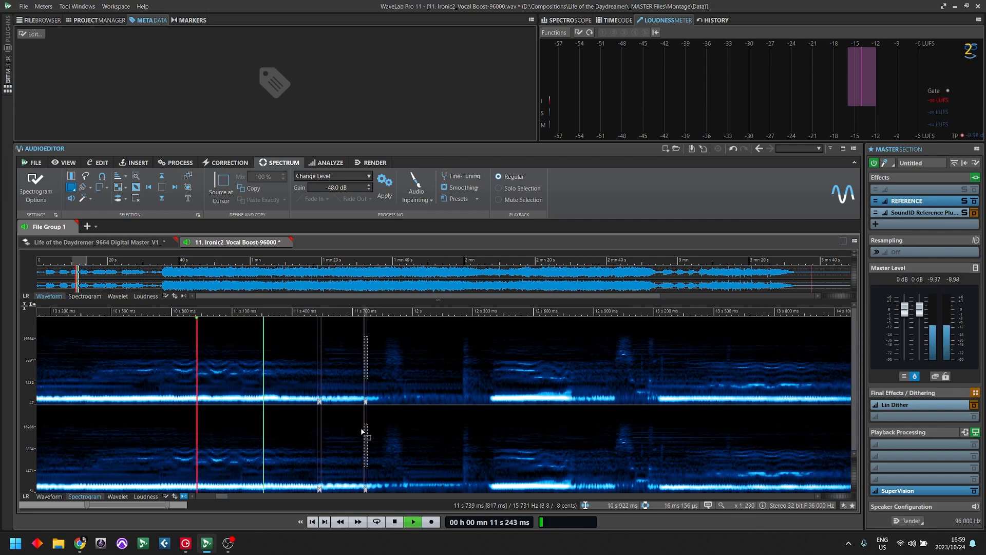
{"action": "key", "text": "space"}
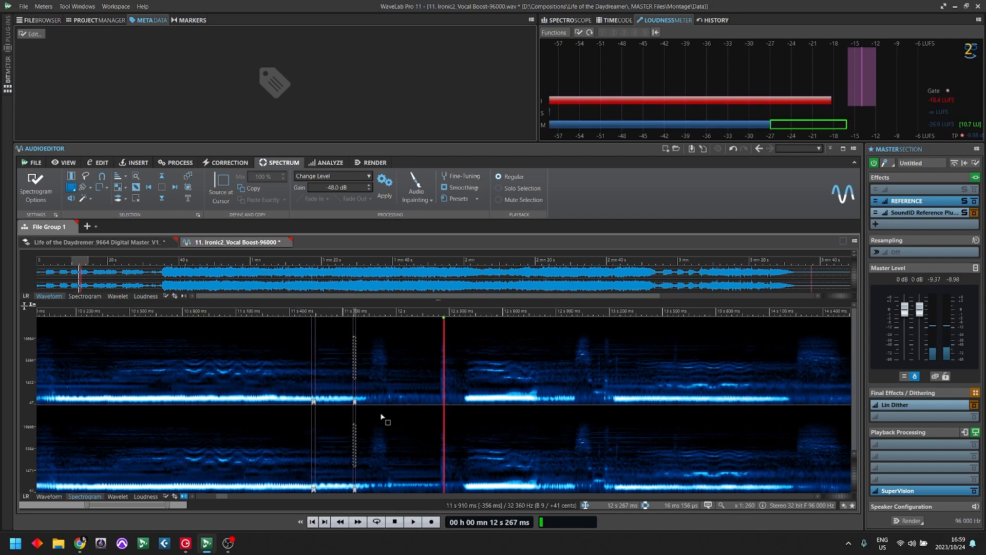
Examine the spectrogram from about 6 s to 18 s, then the area around 12.2 s, for further clicks
{"action": "key", "text": "Down"}
{"action": "key", "text": "Down"}
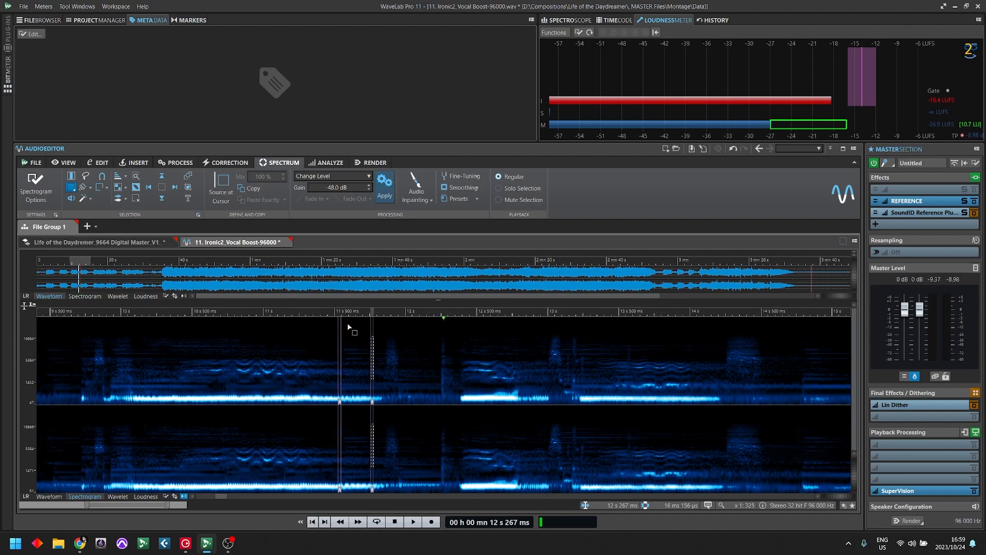
{"action": "key", "text": "Down"}
{"action": "key", "text": "Down"}
{"action": "key", "text": "Down"}
{"action": "key", "text": "Down"}
{"action": "key", "text": "Down"}
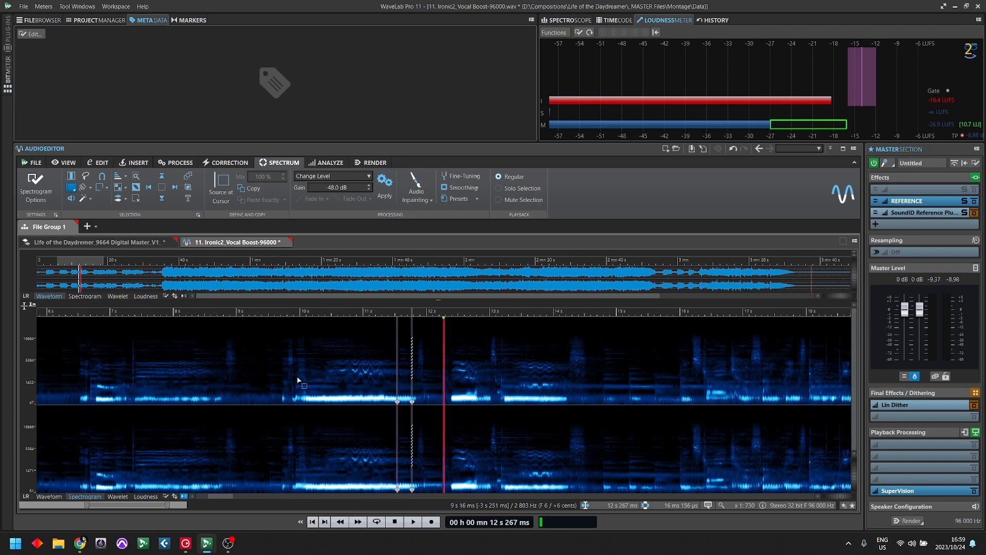
{"action": "key", "text": "Up"}
{"action": "key", "text": "Up"}
{"action": "key", "text": "Up"}
{"action": "key", "text": "Up"}
{"action": "key", "text": "Up"}
{"action": "key", "text": "Up"}
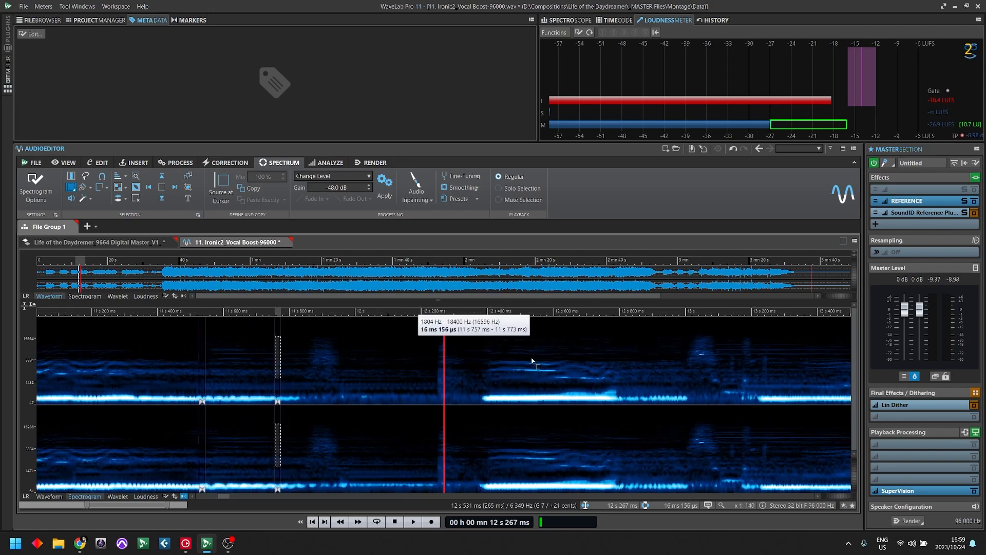
Play the passage around the broadband transient near 12.2 s, starting from about 11.7 s, 12.18 s and 11.8 s
{"action": "left_click_drag", "start_coordinate": [269, 314], "coordinate": [262, 314]}
{"action": "key", "text": "space"}
{"action": "key", "text": "space"}
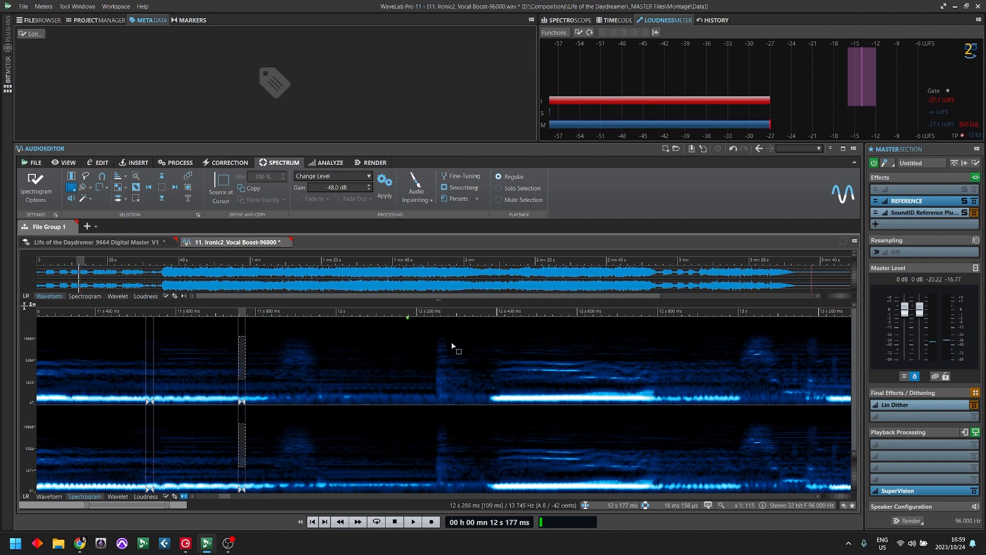
{"action": "key", "text": "space"}
{"action": "key", "text": "space"}
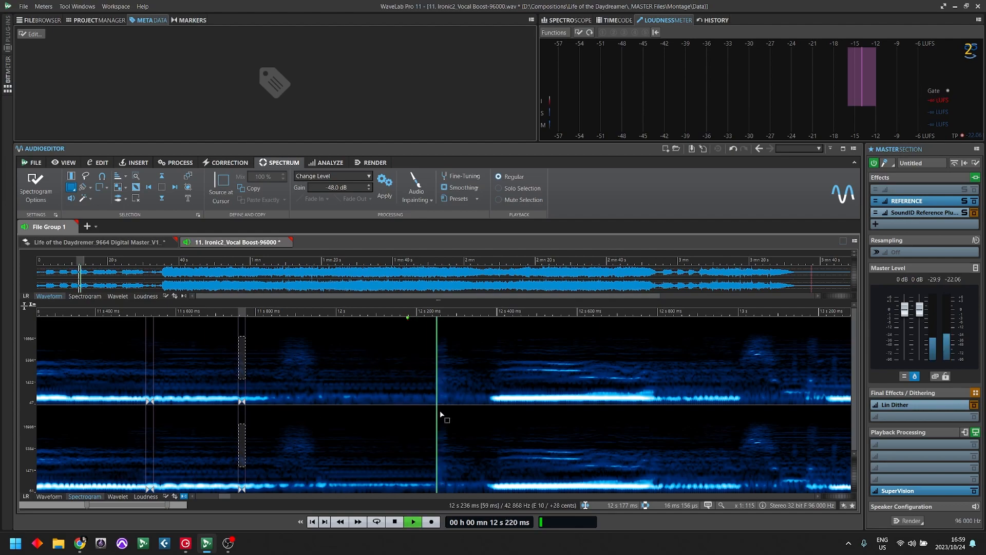
{"action": "left_click", "coordinate": [255, 343]}
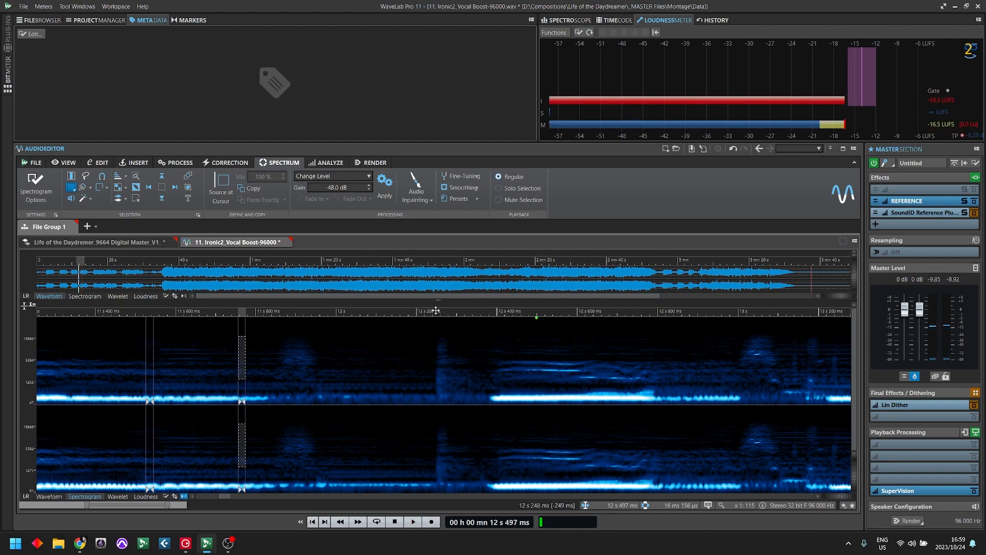
{"action": "key", "text": "space"}
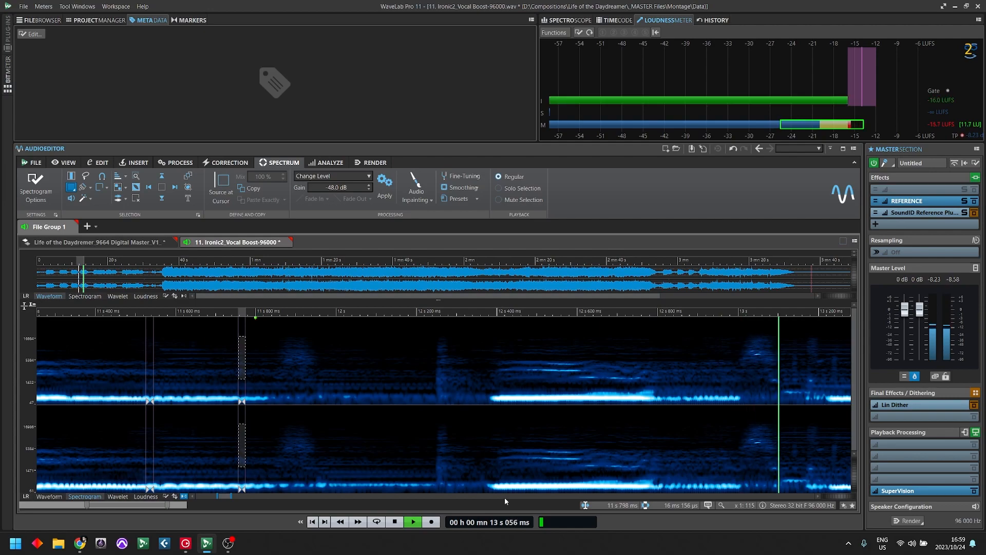
{"action": "key", "text": "space"}
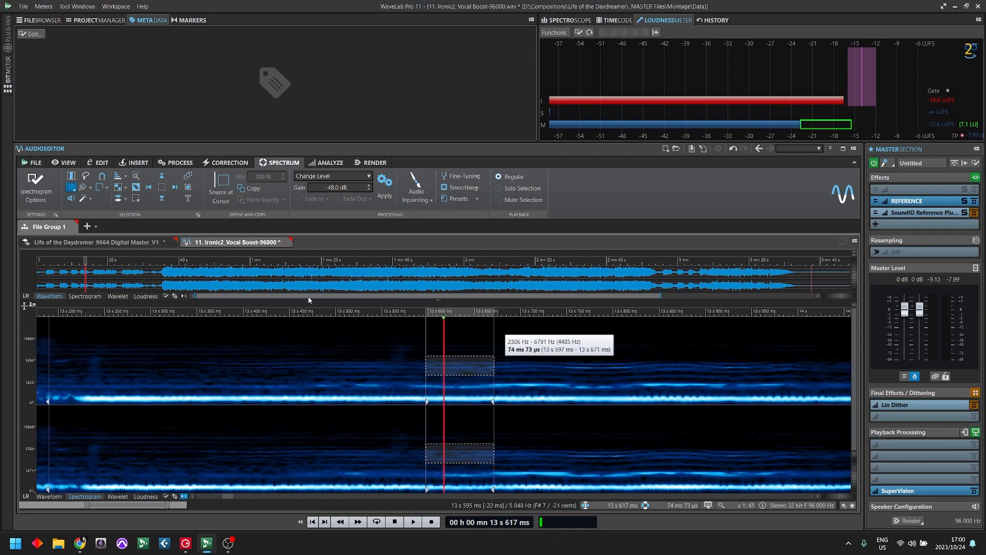
Examine the repaired regions between about 11.5 s and 13.7 s within the wider intro spectrogram
{"action": "scroll", "coordinate": [461, 330], "scroll_direction": "down", "scroll_amount": 2}
{"action": "scroll", "coordinate": [460, 331], "scroll_direction": "down", "scroll_amount": 2}
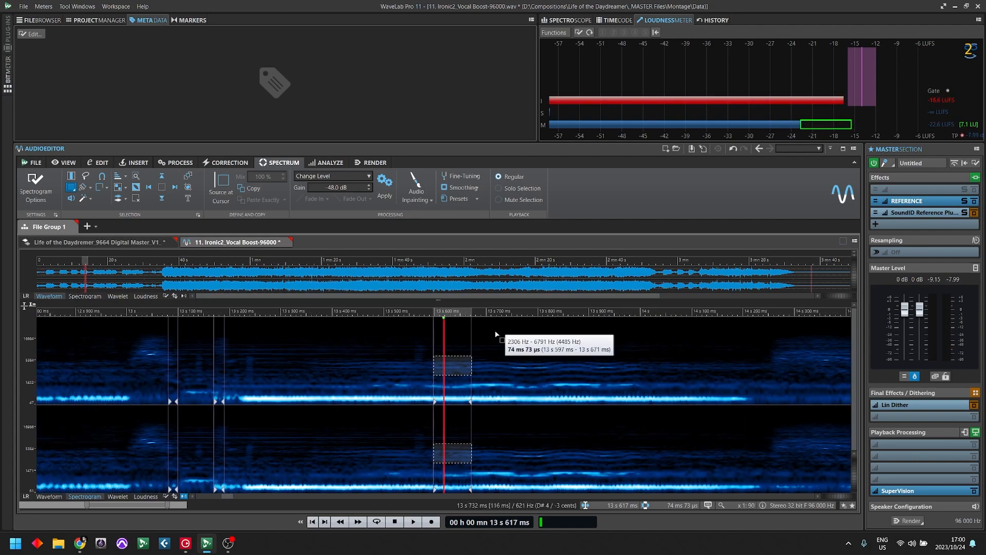
{"action": "scroll", "coordinate": [489, 337], "scroll_direction": "down", "scroll_amount": 2}
{"action": "scroll", "coordinate": [309, 344], "scroll_direction": "down", "scroll_amount": 6}
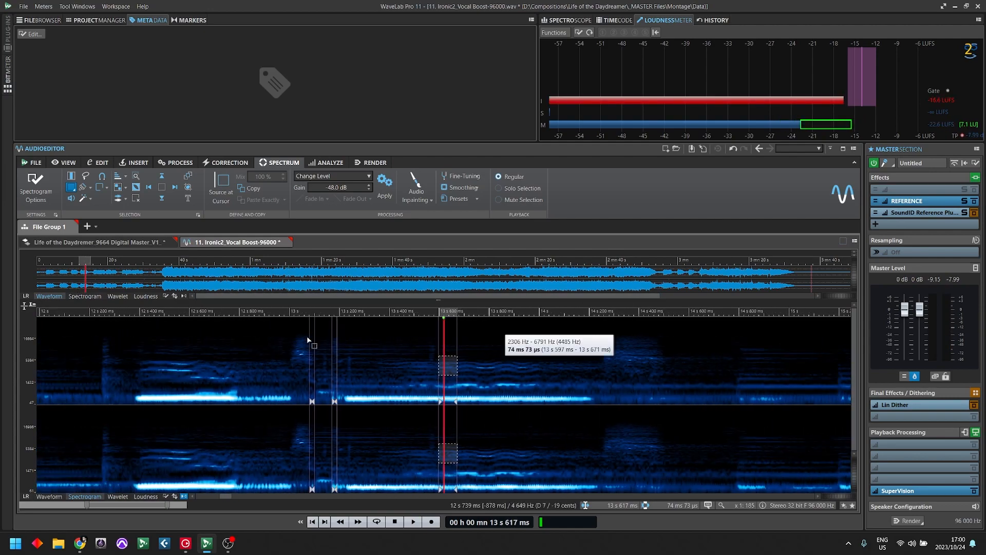
{"action": "scroll", "coordinate": [532, 374], "scroll_direction": "down", "scroll_amount": 3}
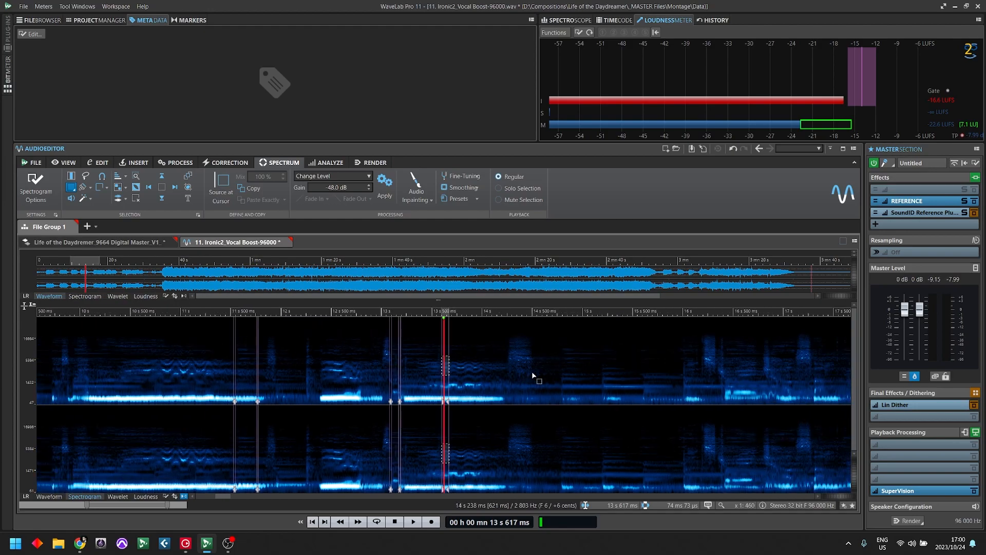
{"action": "scroll", "coordinate": [383, 377], "scroll_direction": "up", "scroll_amount": 8}
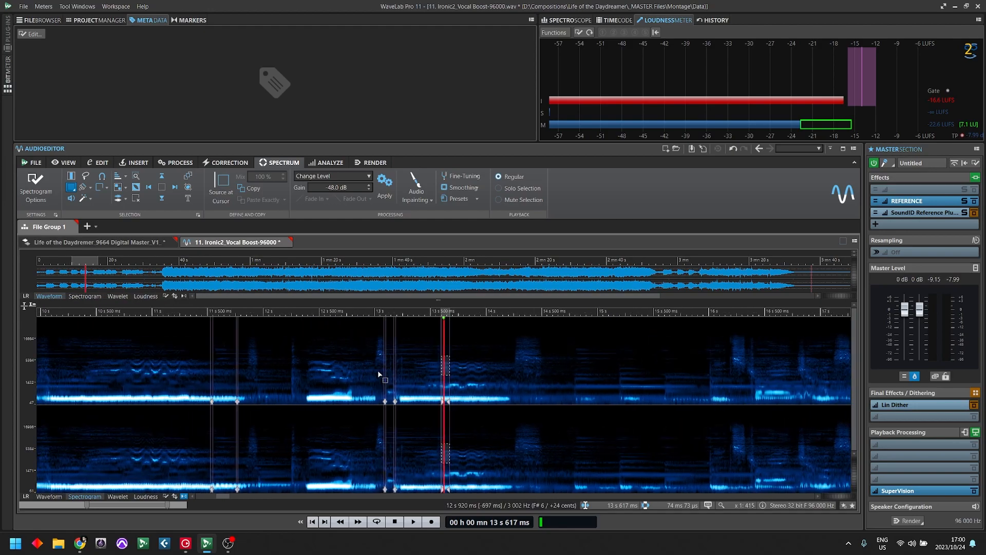
{"action": "scroll", "coordinate": [378, 370], "scroll_direction": "down", "scroll_amount": 12}
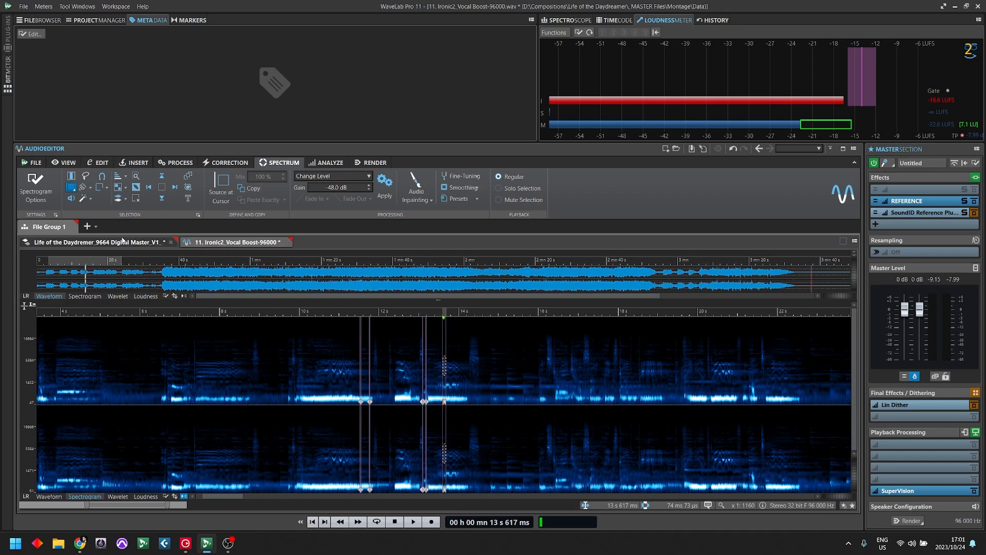
Save the repaired 11. Ironic2_Vocal Boost-96000 file, close it and return to the Digital Master montage
{"action": "left_click", "coordinate": [121, 244]}
{"action": "left_click", "coordinate": [216, 243]}
{"action": "key", "text": "ctrl+s"}
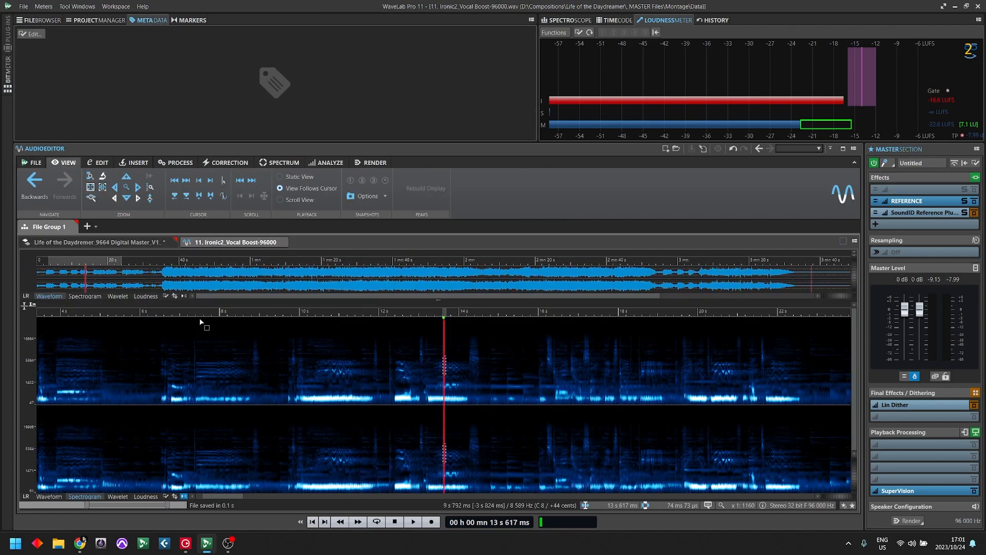
{"action": "left_click", "coordinate": [121, 243]}
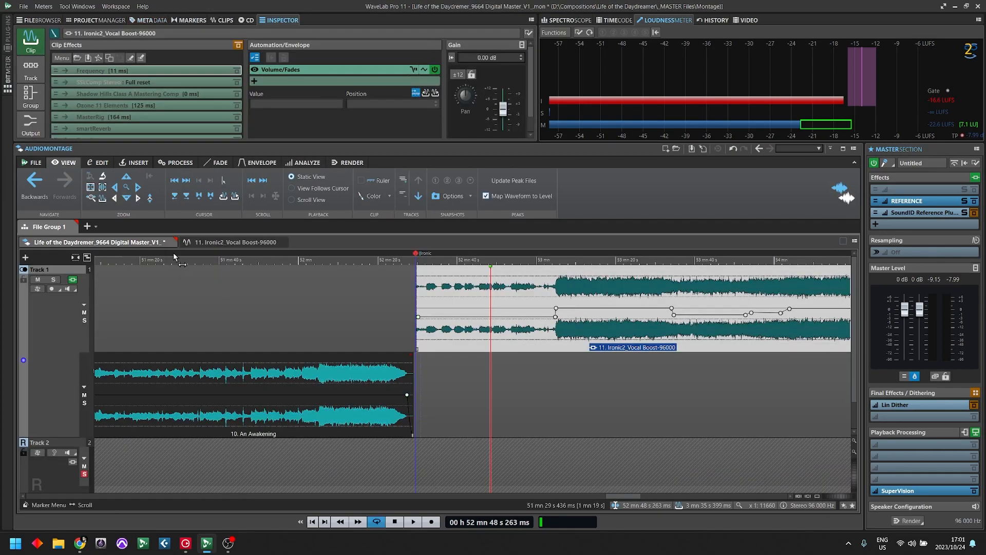
{"action": "left_click", "coordinate": [275, 246]}
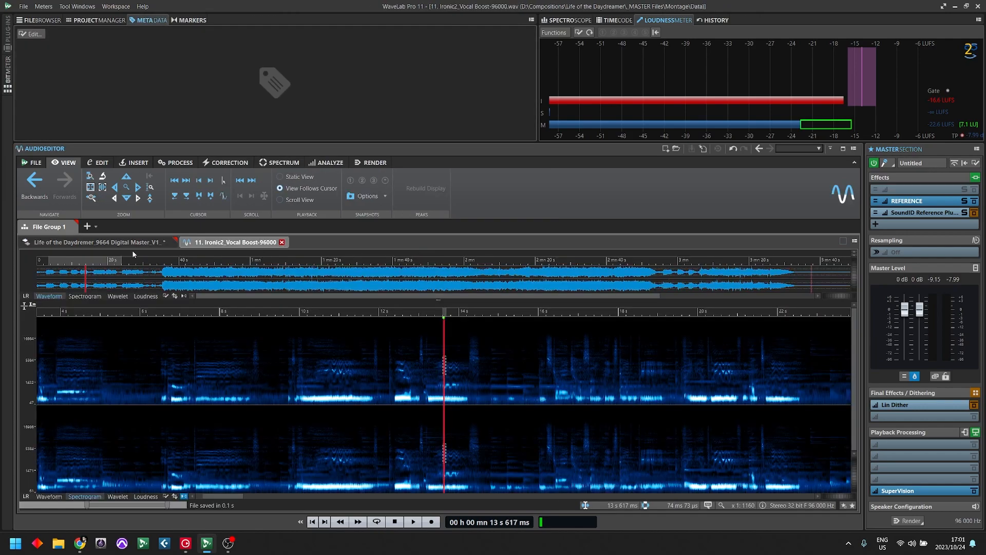
{"action": "left_click", "coordinate": [128, 244]}
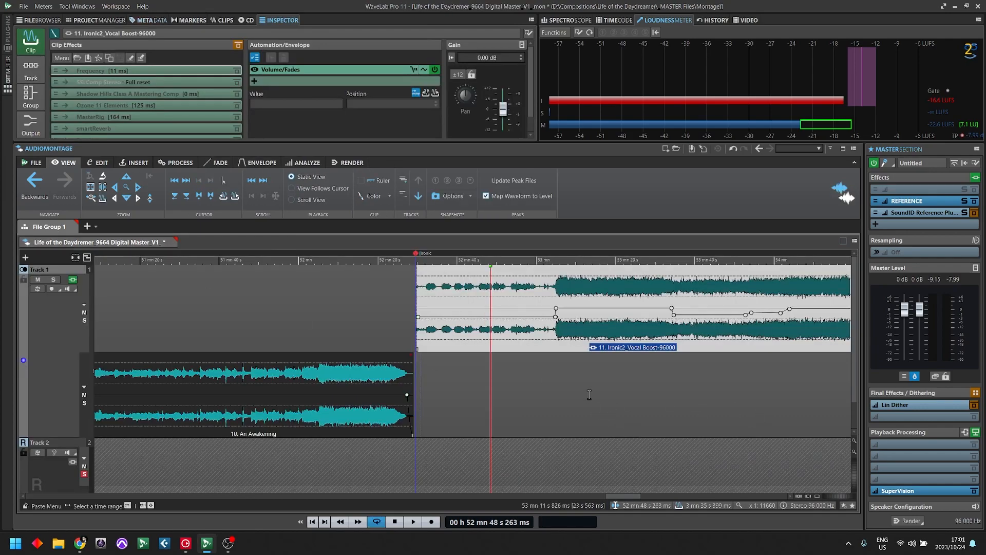
Show the whole Ironic clip in the montage and play it from about 53 min 3 s
{"action": "key", "text": "Down"}
{"action": "key", "text": "Down"}
{"action": "key", "text": "Down"}
{"action": "key", "text": "Down"}
{"action": "key", "text": "Down"}
{"action": "key", "text": "Down"}
{"action": "key", "text": "Down"}
{"action": "key", "text": "Down"}
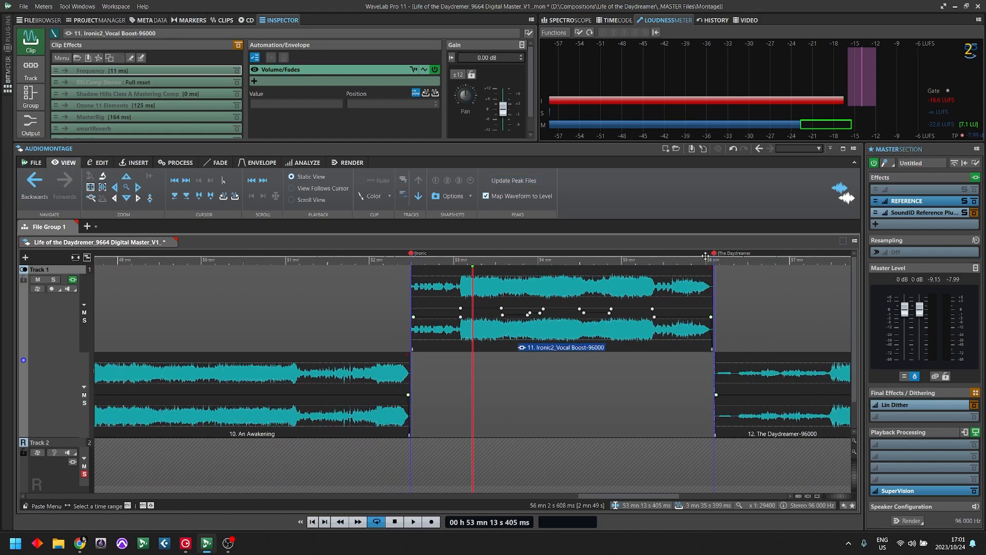
{"action": "key", "text": "Up"}
{"action": "key", "text": "Up"}
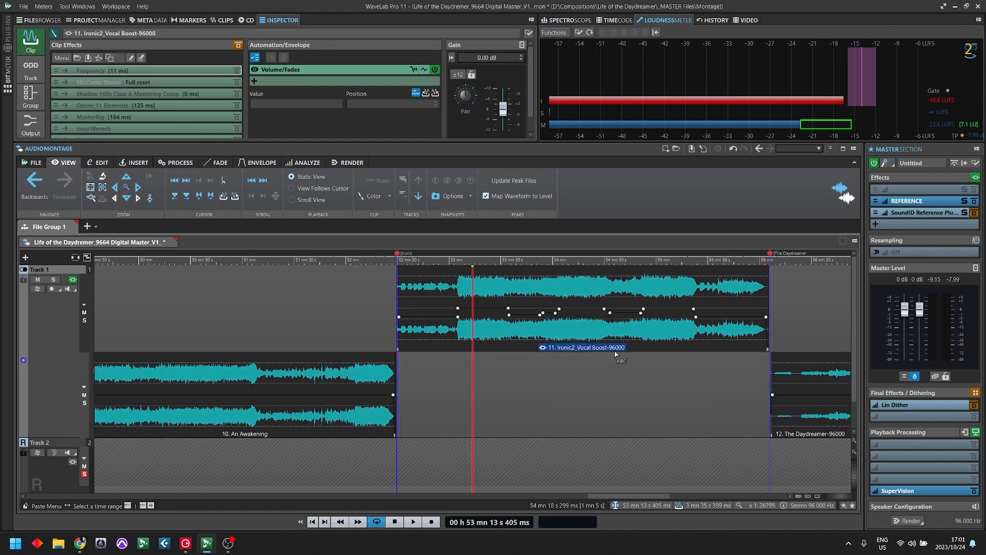
{"action": "left_click", "coordinate": [455, 284]}
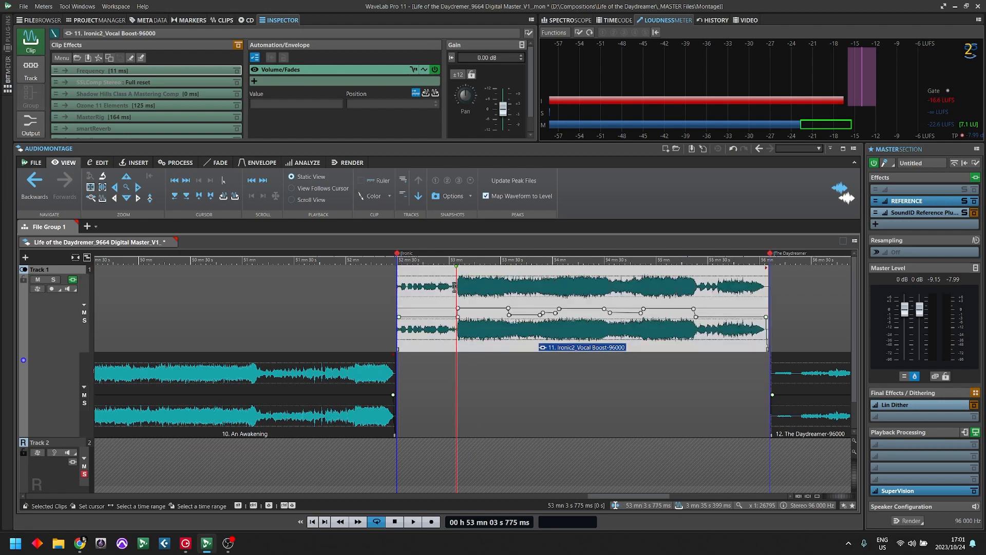
{"action": "key", "text": "space"}
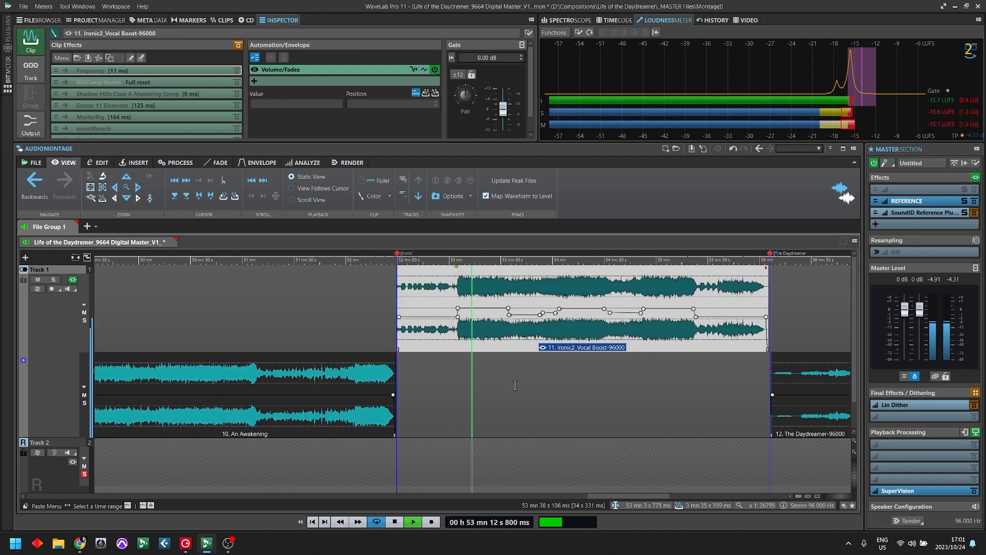
{"action": "key", "text": "space"}
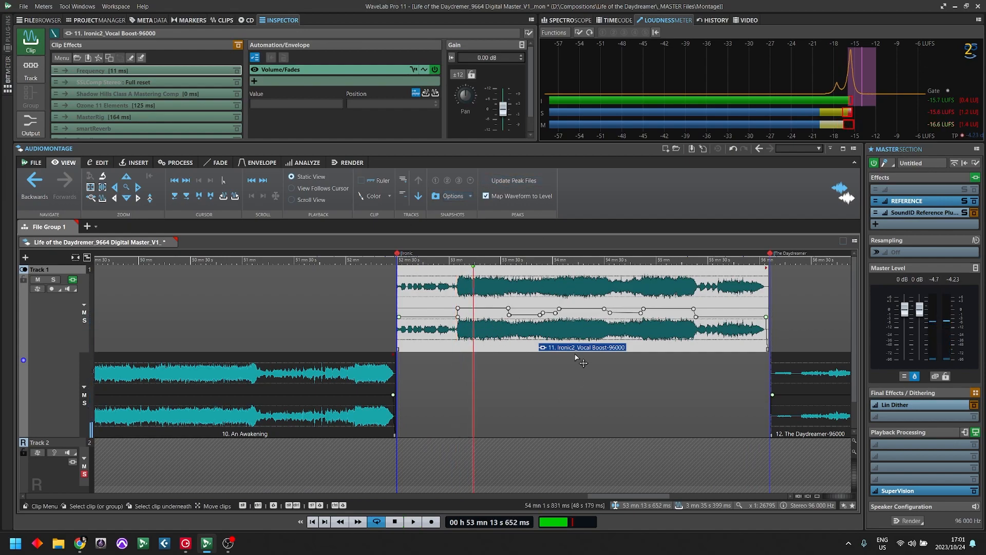
Replace the Ironic clip's audio file with 11. Ironic from the Original Mixes folder, accepting a resampled copy for the 96 000 Hz montage
{"action": "right_click", "coordinate": [520, 332]}
{"action": "left_click", "coordinate": [502, 330]}
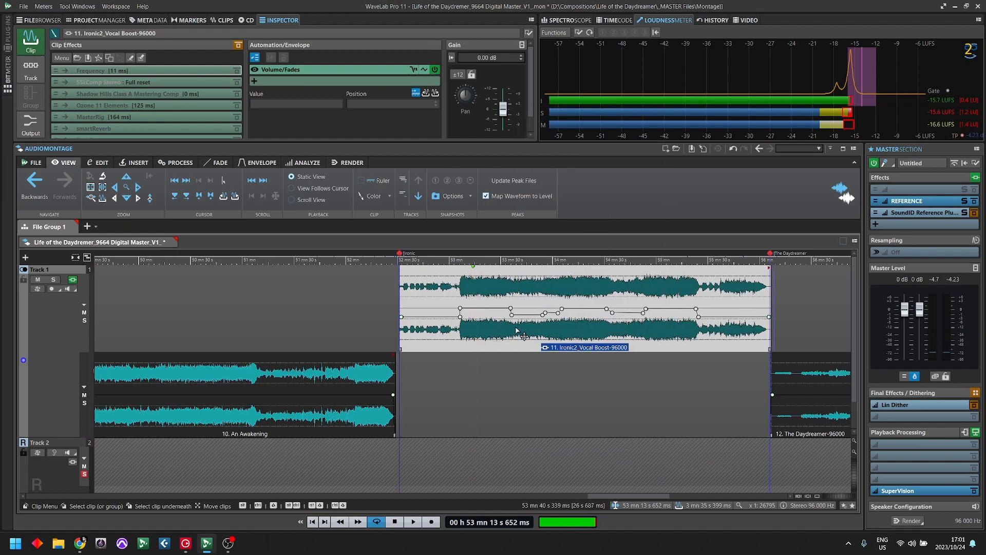
{"action": "right_click", "coordinate": [513, 327]}
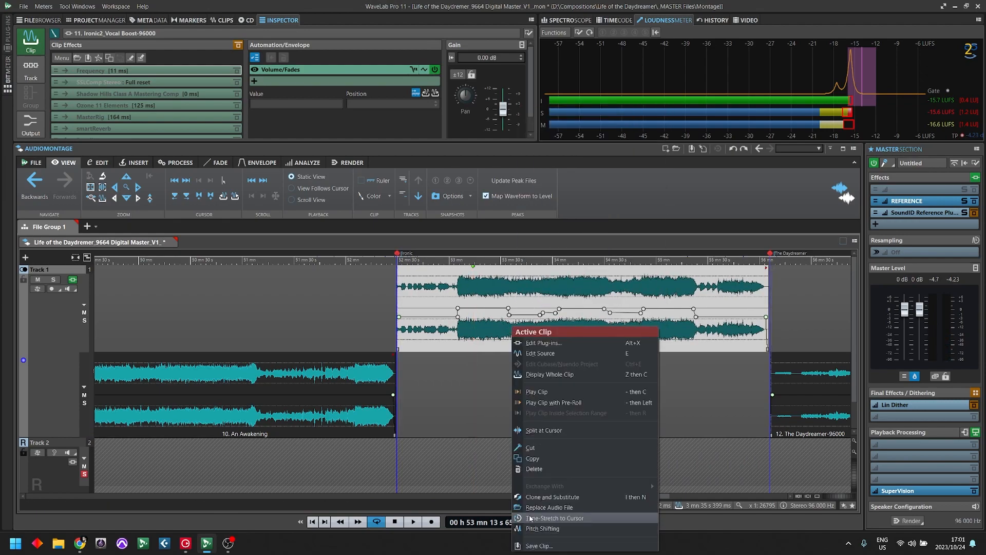
{"action": "left_click", "coordinate": [550, 508]}
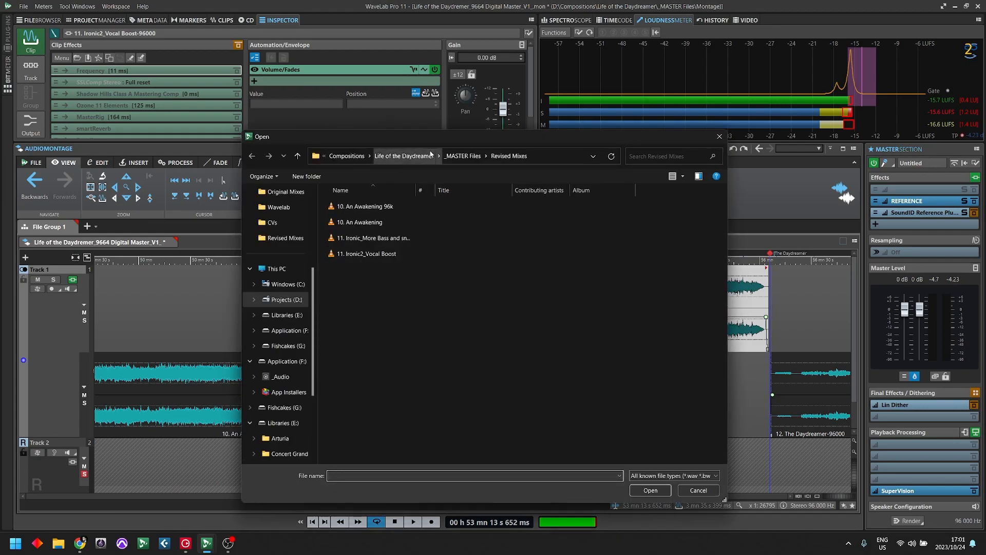
{"action": "left_click", "coordinate": [371, 273]}
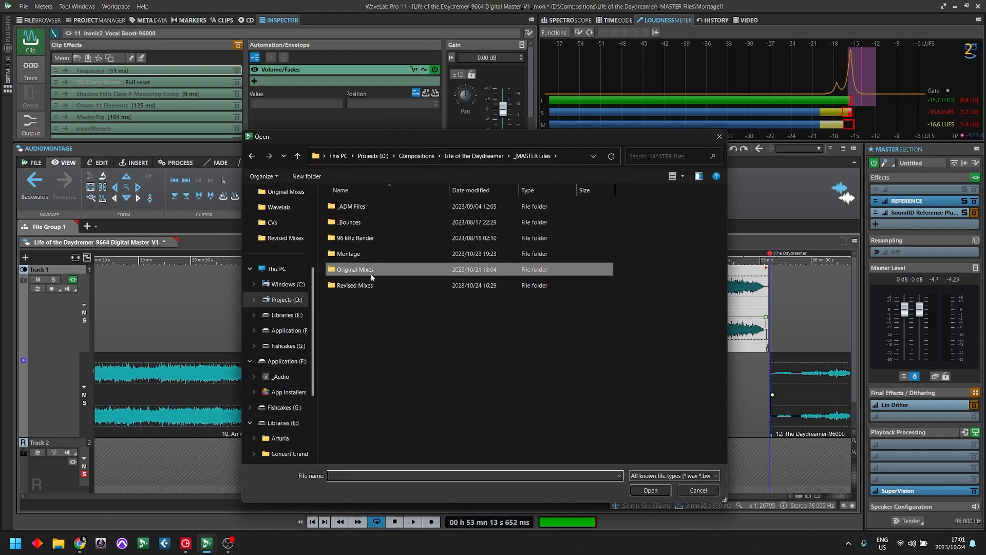
{"action": "double_click", "coordinate": [380, 269]}
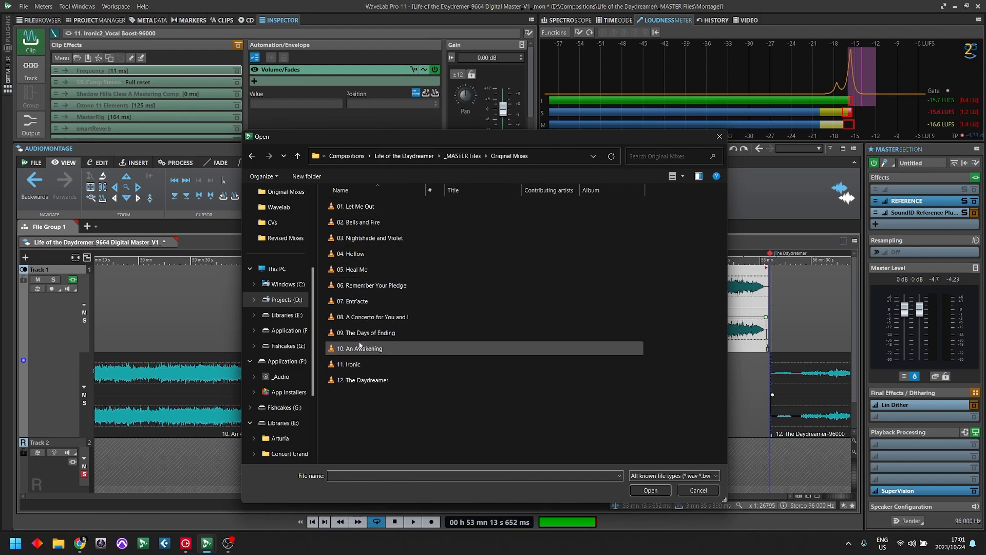
{"action": "left_click", "coordinate": [354, 364]}
{"action": "left_click", "coordinate": [651, 491]}
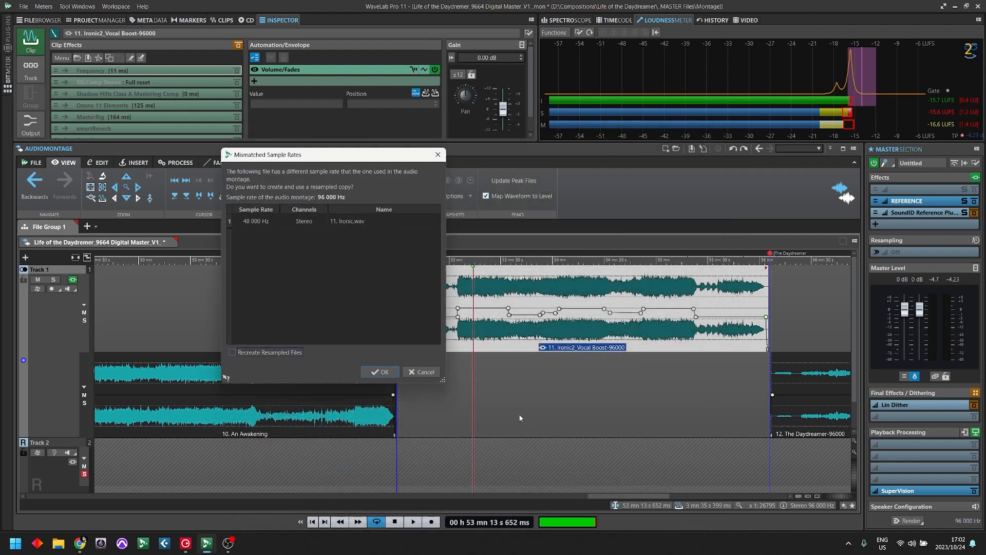
{"action": "left_click", "coordinate": [379, 371]}
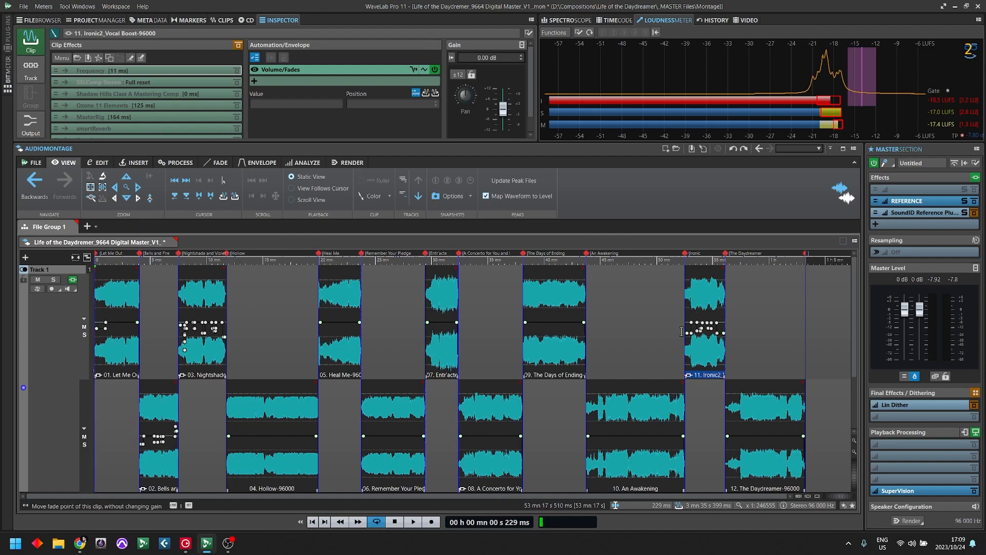
Inspect the clip effects of 01. Let Me Out, 03. Nightshade and Violet and 02. Bells and Fire
{"action": "left_click", "coordinate": [658, 307]}
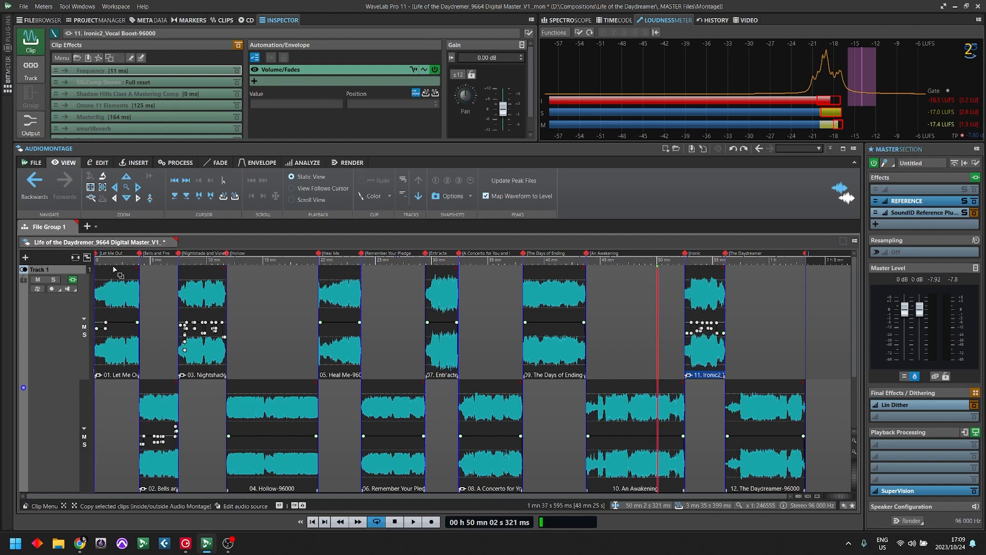
{"action": "left_click", "coordinate": [115, 286]}
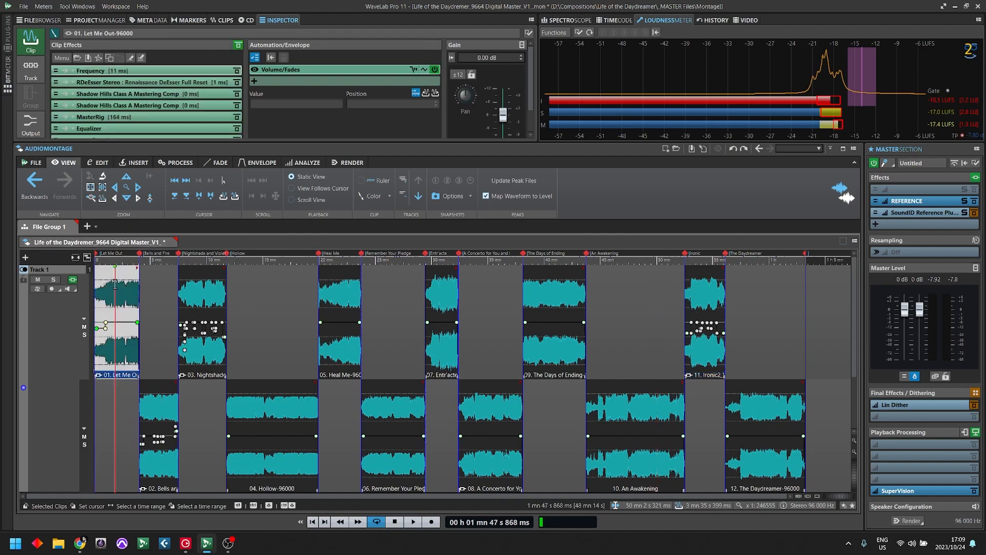
{"action": "left_click", "coordinate": [218, 298]}
{"action": "left_click", "coordinate": [175, 422]}
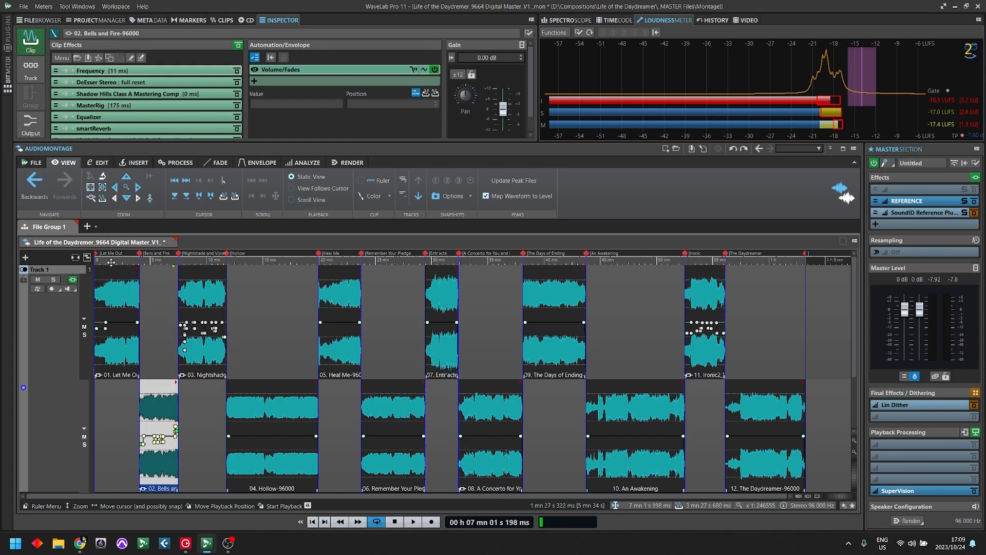
Select the closing section of the 01. Let Me Out clip, from about 2 min 50 s to 3 min 57 s
{"action": "left_click", "coordinate": [95, 260]}
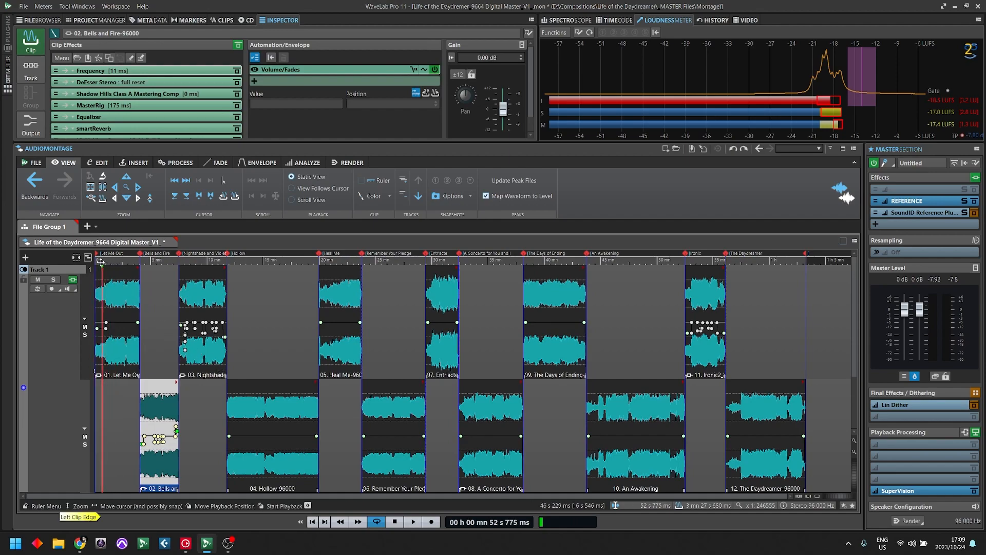
{"action": "scroll", "coordinate": [159, 309], "scroll_direction": "up", "scroll_amount": 5}
{"action": "scroll", "coordinate": [163, 310], "scroll_direction": "up", "scroll_amount": 4}
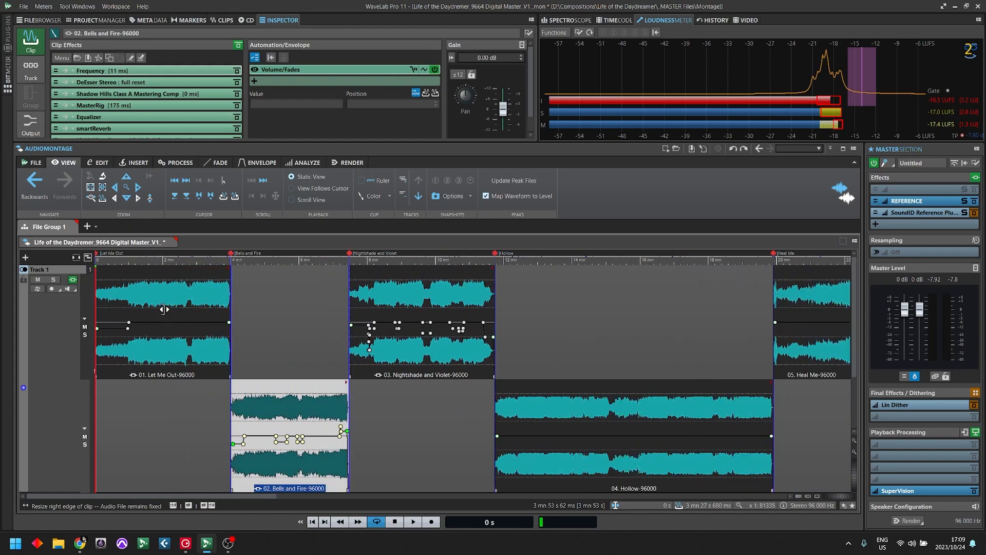
{"action": "scroll", "coordinate": [163, 309], "scroll_direction": "up", "scroll_amount": 1}
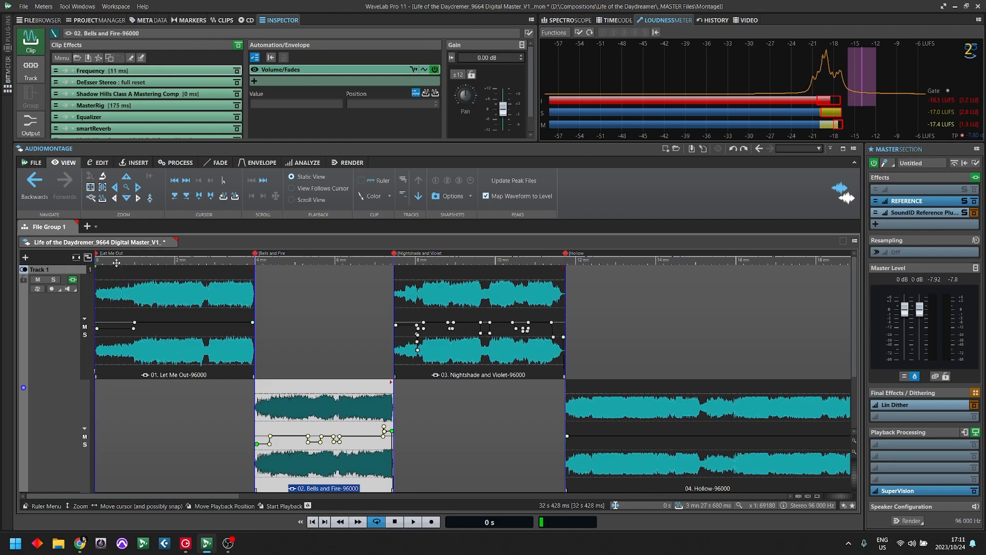
{"action": "left_click_drag", "start_coordinate": [93, 263], "coordinate": [120, 270]}
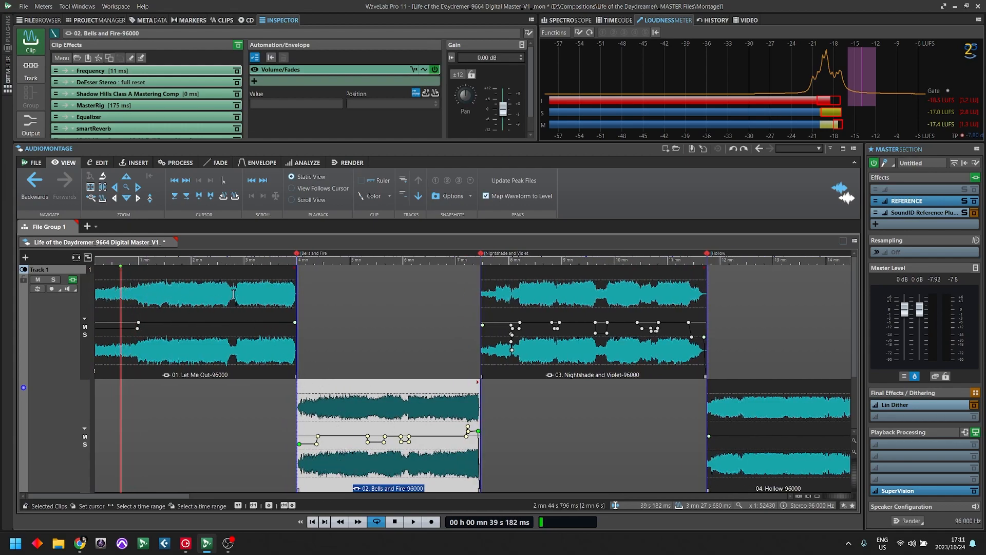
{"action": "left_click_drag", "start_coordinate": [235, 294], "coordinate": [294, 293]}
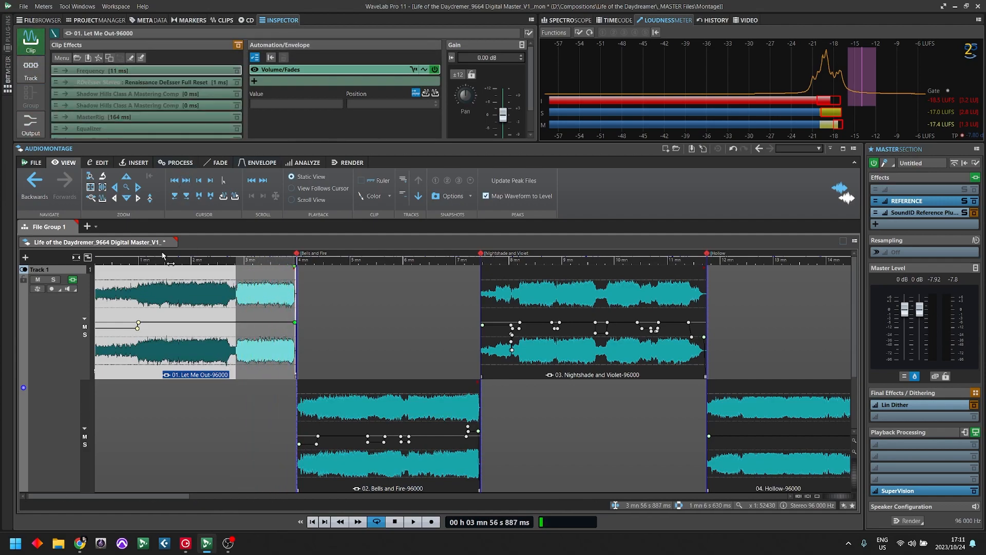
Bypass Track 1's Clean effects and play the closing section of 01. Let Me Out unprocessed from about 2 min 50 s
{"action": "left_click", "coordinate": [30, 70]}
{"action": "left_click", "coordinate": [195, 45]}
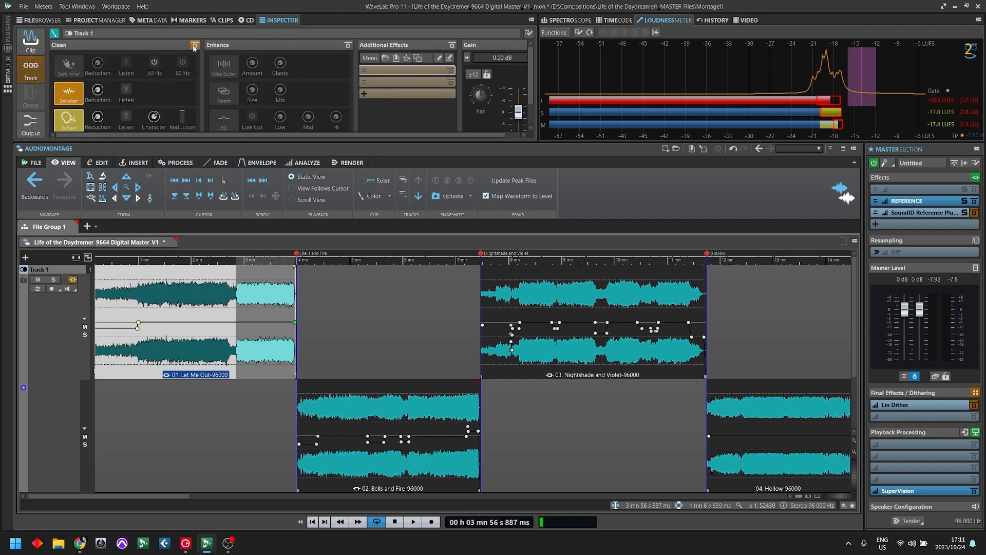
{"action": "left_click", "coordinate": [34, 41]}
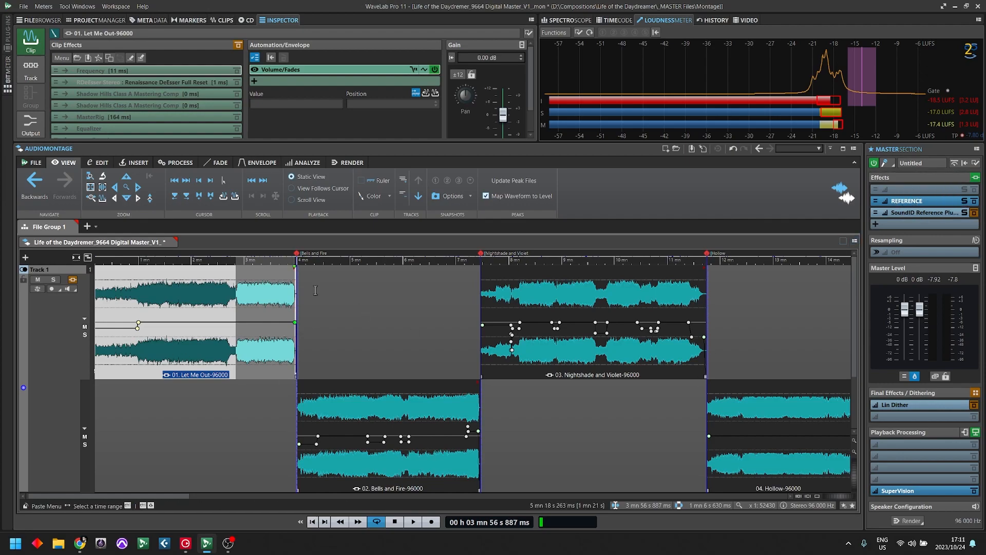
{"action": "left_click", "coordinate": [238, 262]}
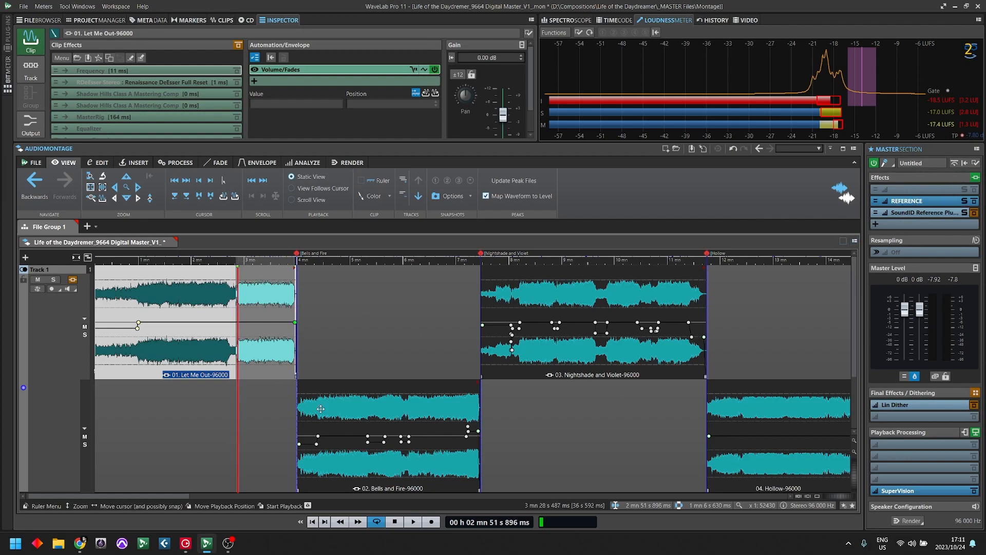
{"action": "left_click", "coordinate": [235, 262]}
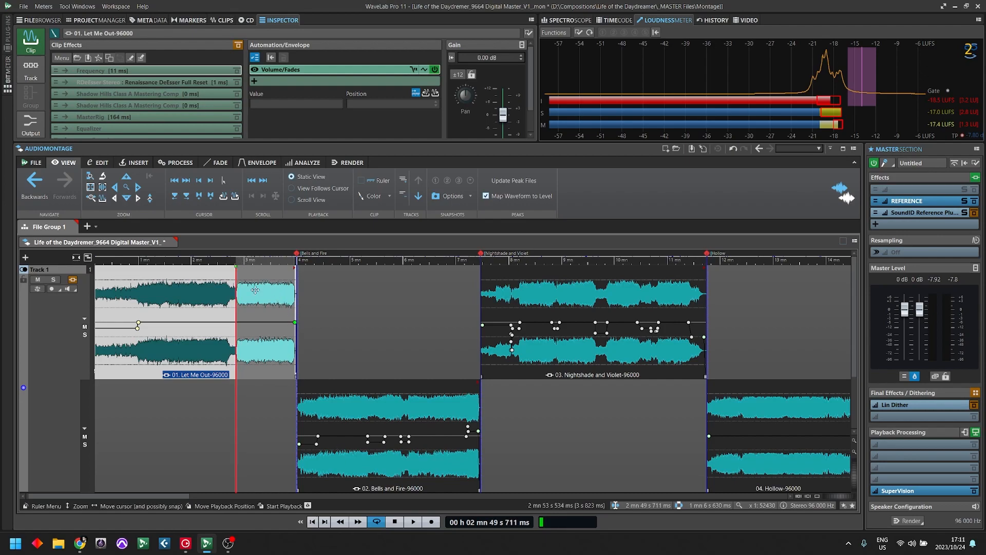
{"action": "key", "text": "space"}
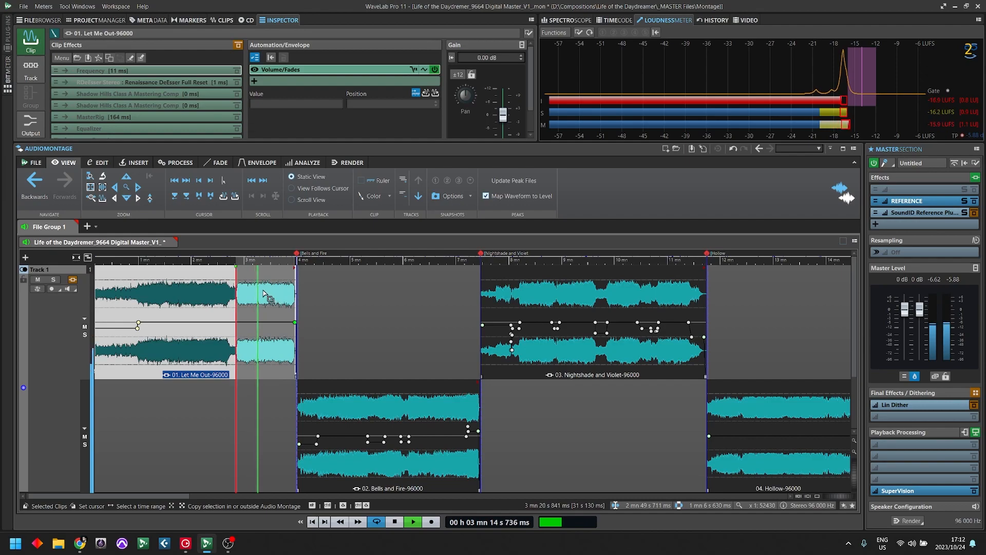
{"action": "key", "text": "space"}
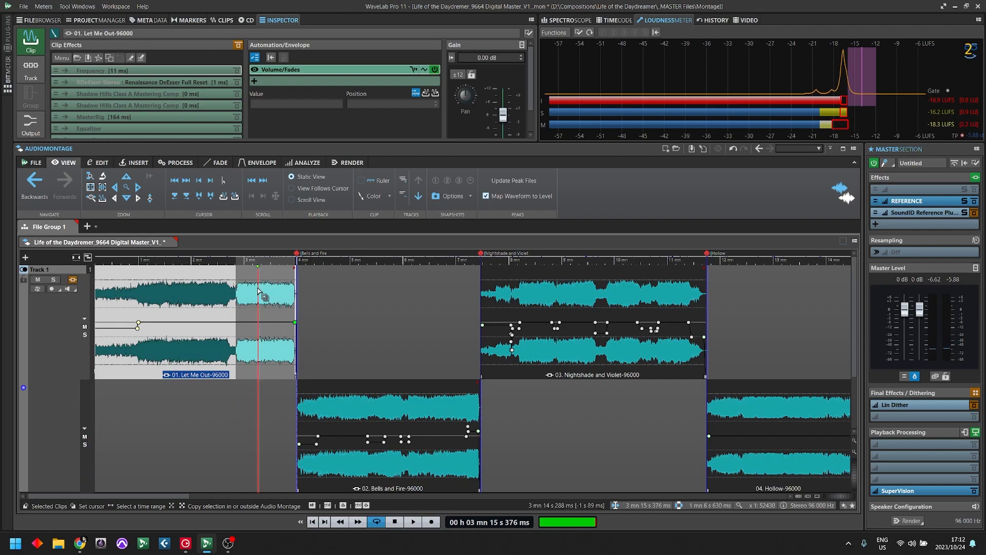
Play the 2 min 50 s to 3 min 18 s range of 01. Let Me Out with its clip effects and Track 1's Clean effects re-enabled
{"action": "left_click", "coordinate": [328, 291]}
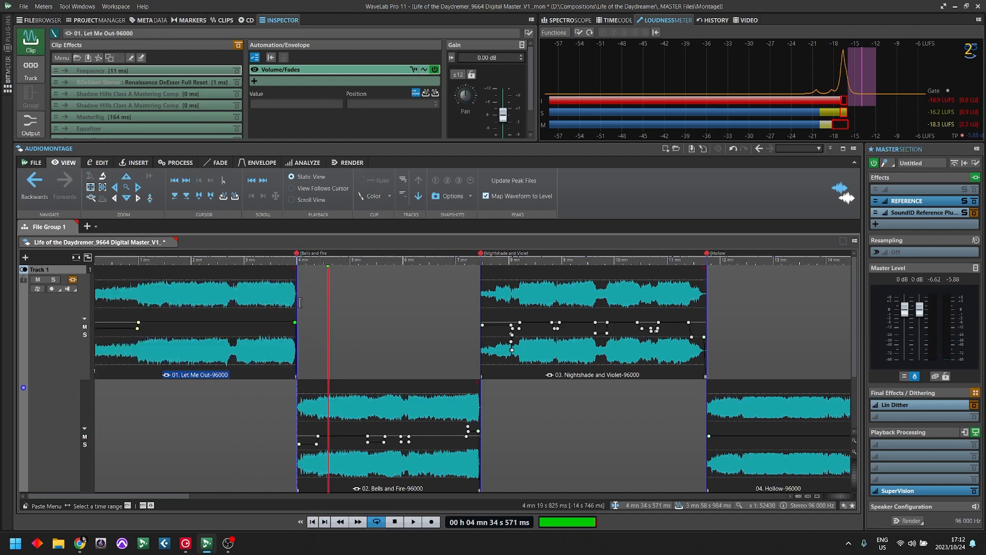
{"action": "left_click_drag", "start_coordinate": [235, 291], "coordinate": [260, 291]}
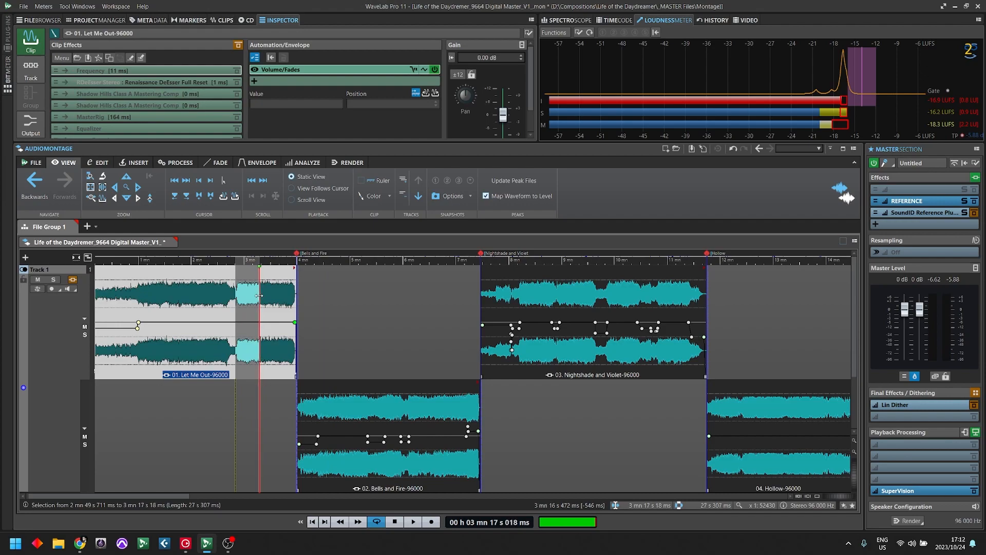
{"action": "left_click", "coordinate": [238, 46]}
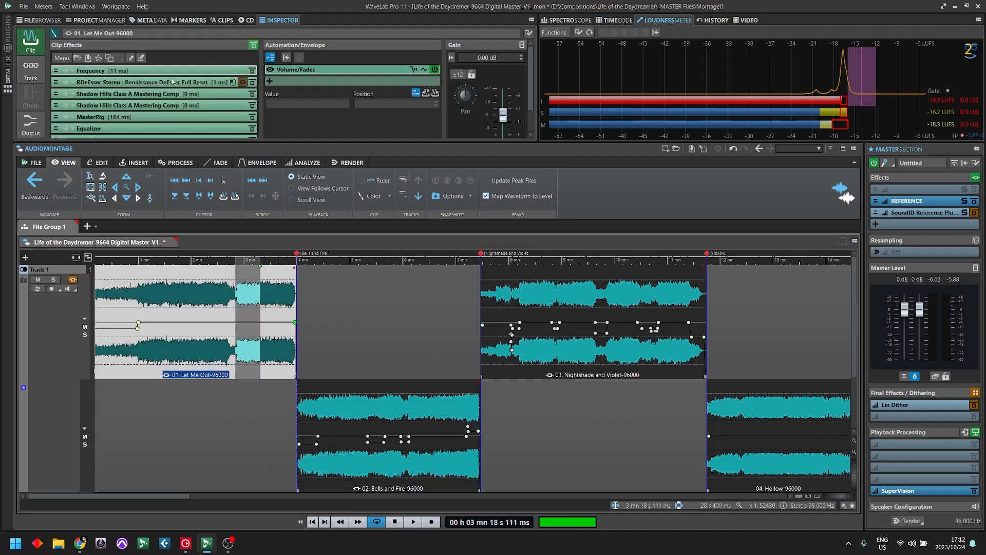
{"action": "left_click", "coordinate": [31, 70]}
{"action": "left_click", "coordinate": [196, 45]}
{"action": "key", "text": "space"}
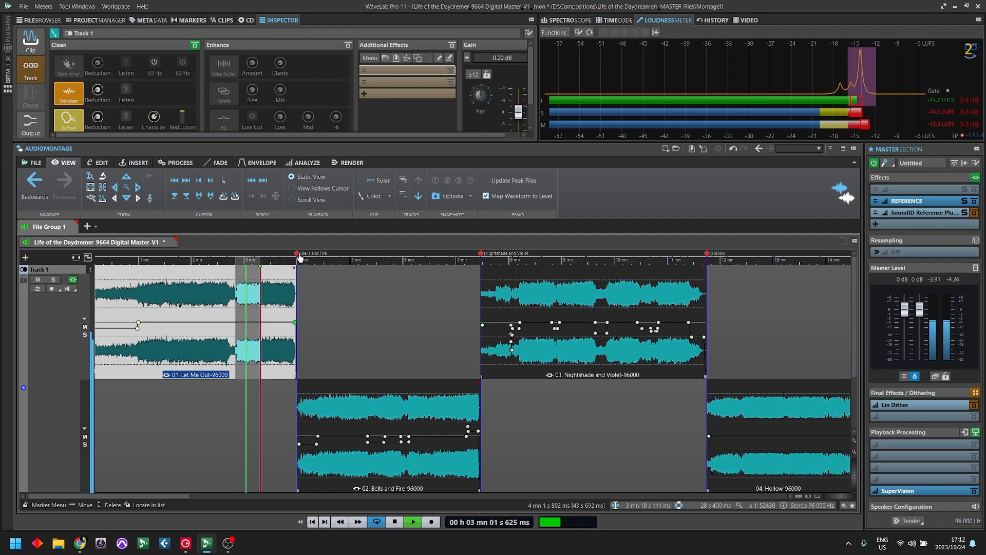
Compare 01. Let Me Out with its clip effects bypassed and active during playback, leaving them active, and stop playback
{"action": "left_click", "coordinate": [30, 41]}
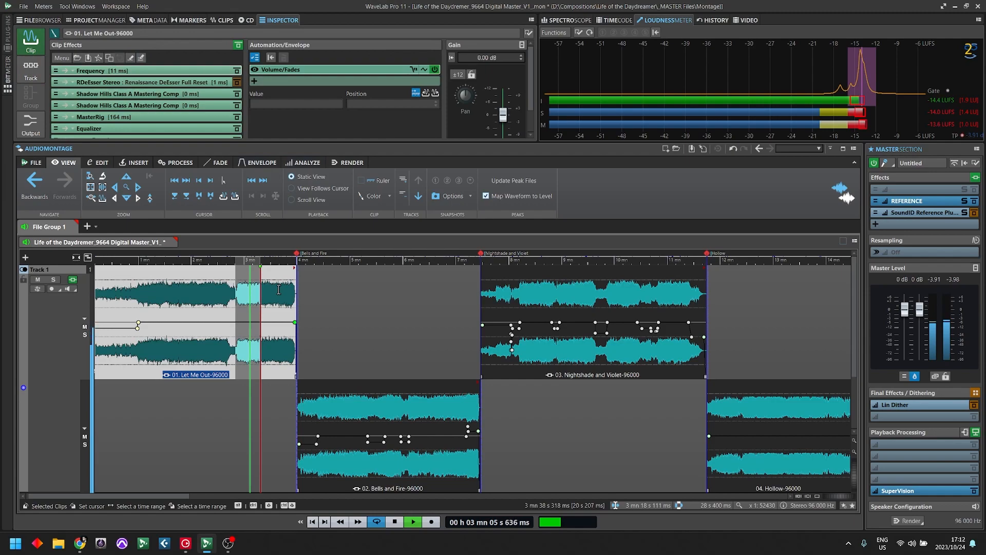
{"action": "left_click", "coordinate": [239, 44]}
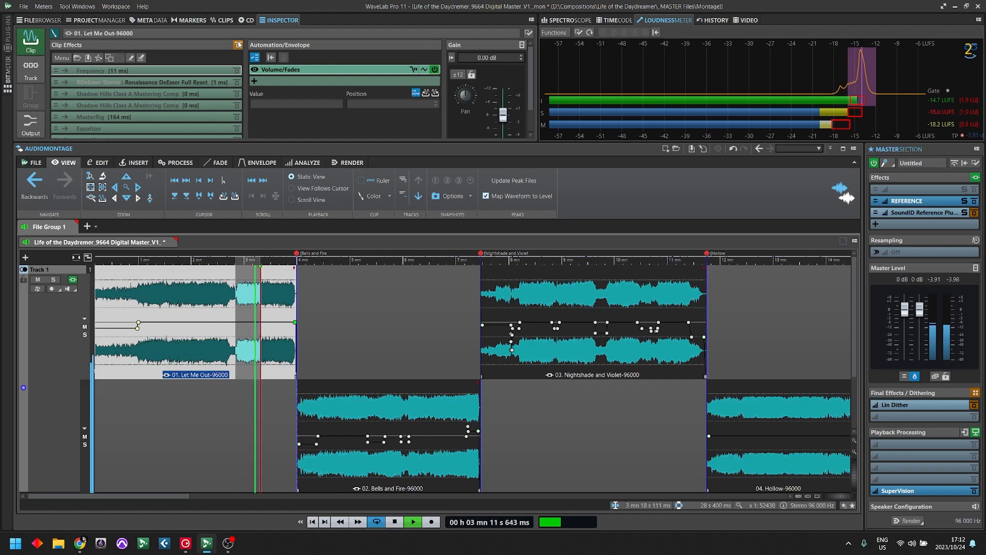
{"action": "left_click", "coordinate": [238, 45]}
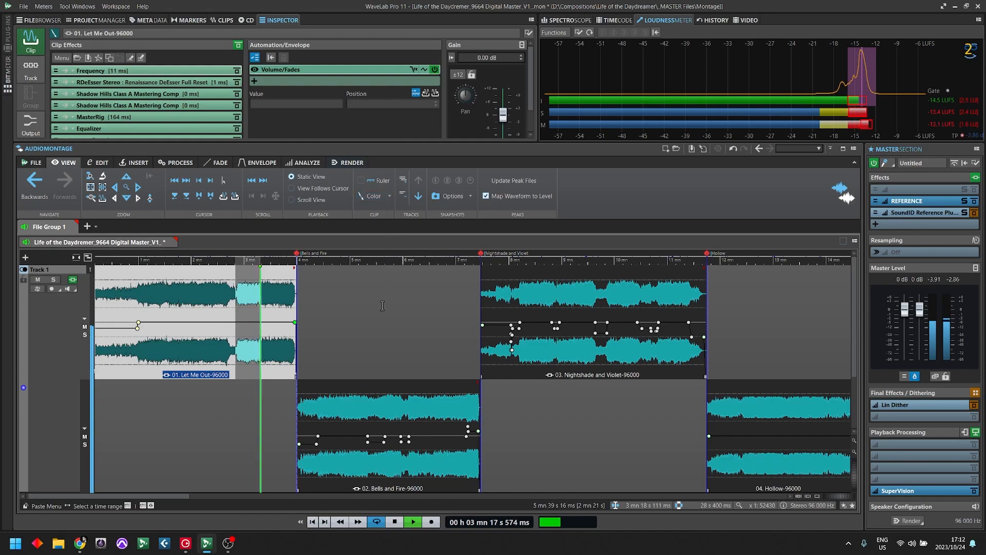
{"action": "key", "text": "space"}
Clear the time selection and show all twelve clips of the montage from Let Me Out to The Daydreamer
{"action": "left_click", "coordinate": [281, 310]}
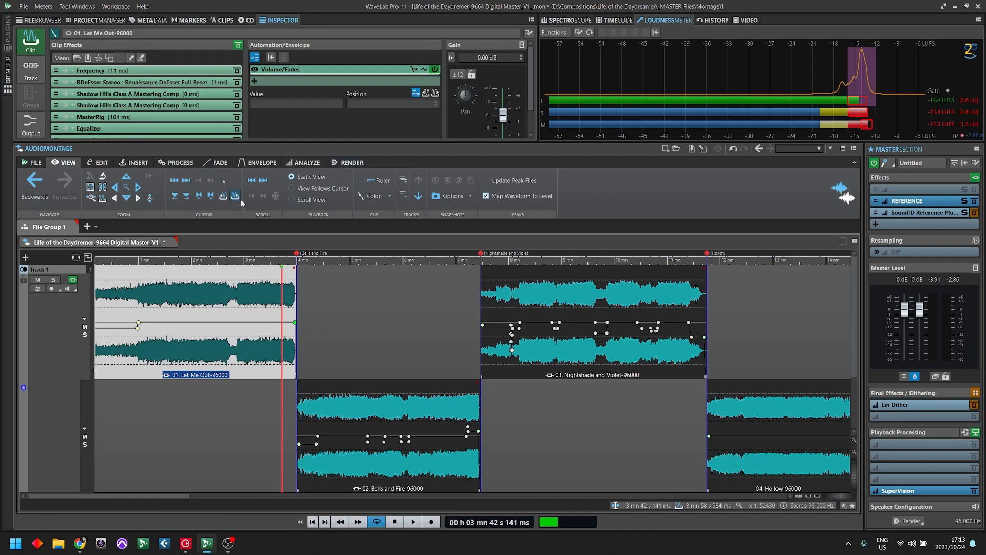
{"action": "left_click", "coordinate": [404, 321]}
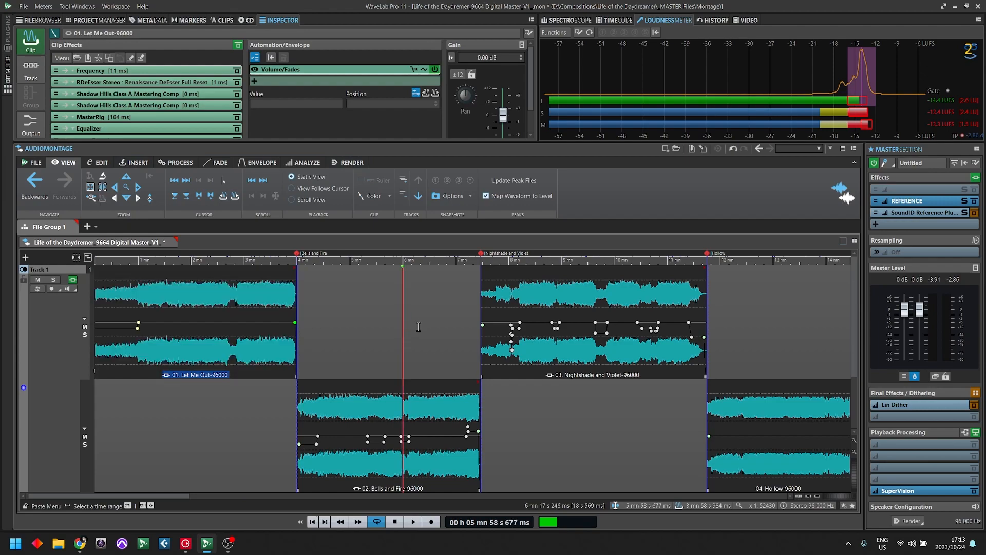
{"action": "scroll", "coordinate": [419, 327], "scroll_direction": "down", "scroll_amount": 5}
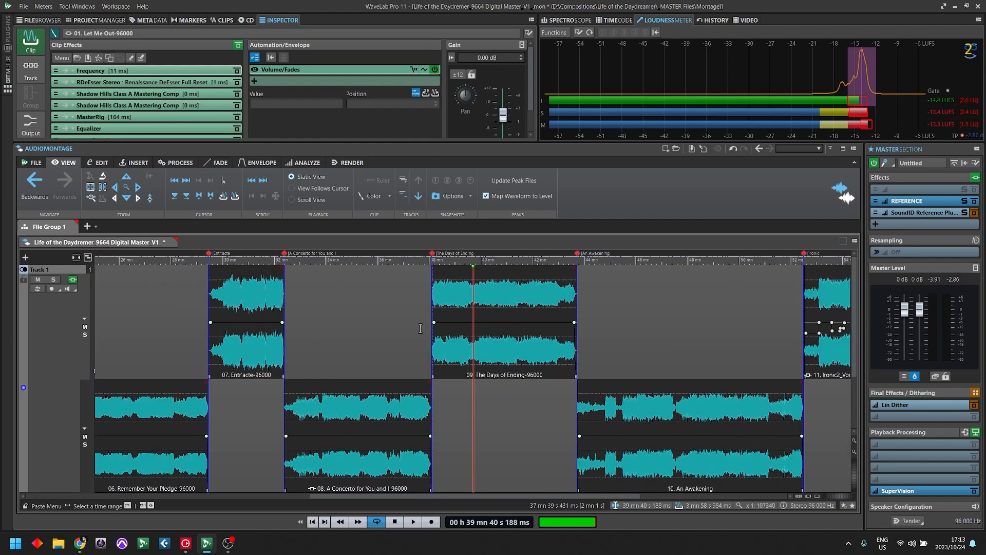
{"action": "scroll", "coordinate": [420, 328], "scroll_direction": "down", "scroll_amount": 1}
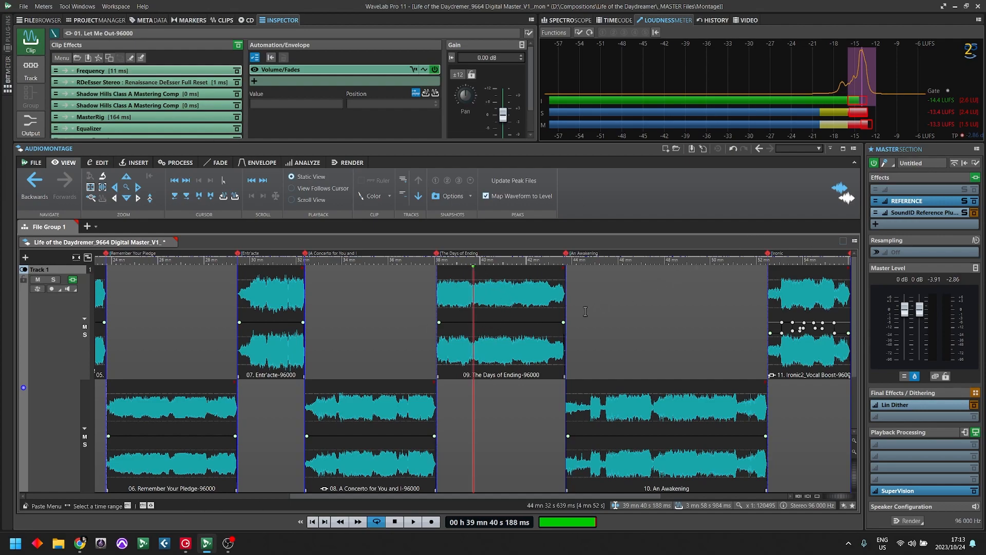
{"action": "scroll", "coordinate": [487, 291], "scroll_direction": "down", "scroll_amount": 1}
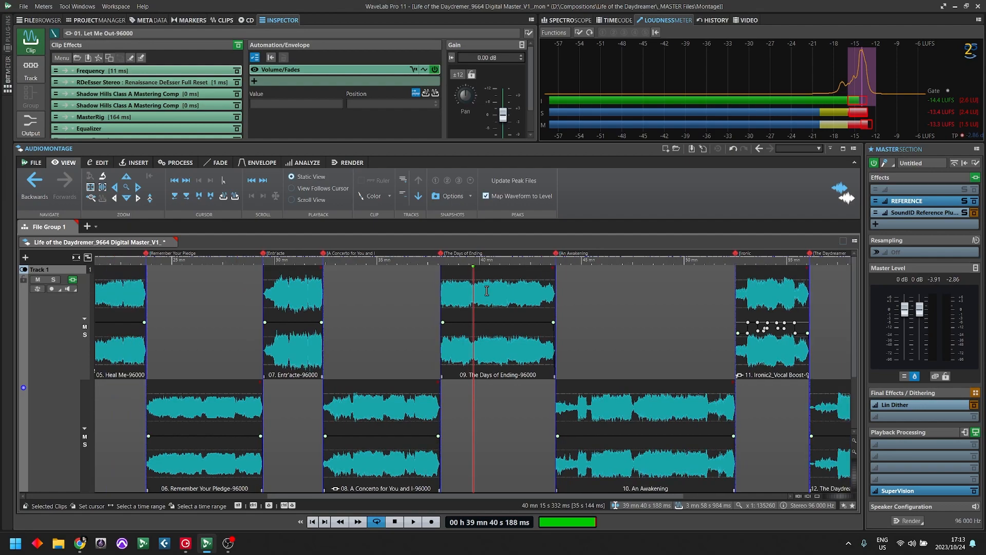
{"action": "scroll", "coordinate": [487, 291], "scroll_direction": "down", "scroll_amount": 4}
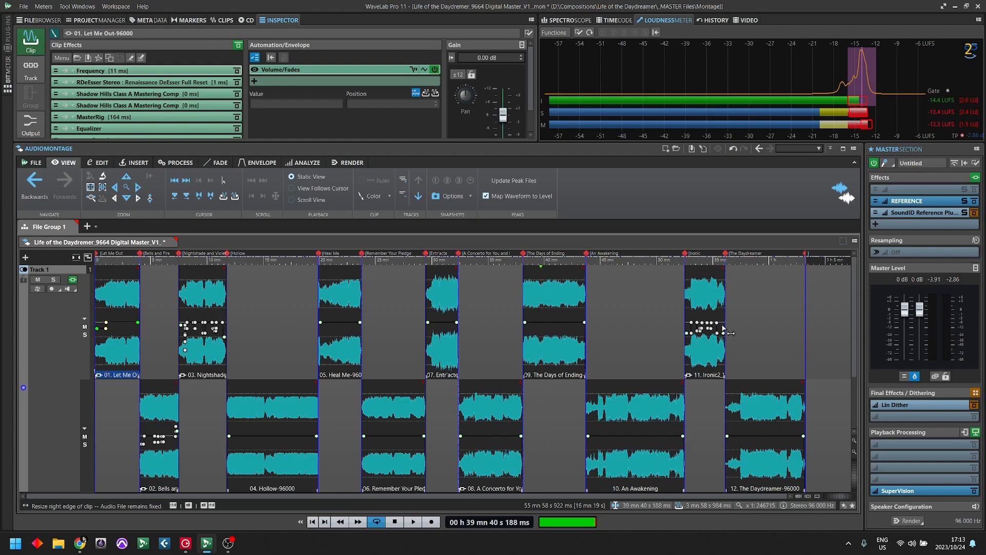
Play the 11. Ironic2 clip from about 53 min 1 s with its clip effects bypassed and the clip shown in detail
{"action": "left_click", "coordinate": [691, 284]}
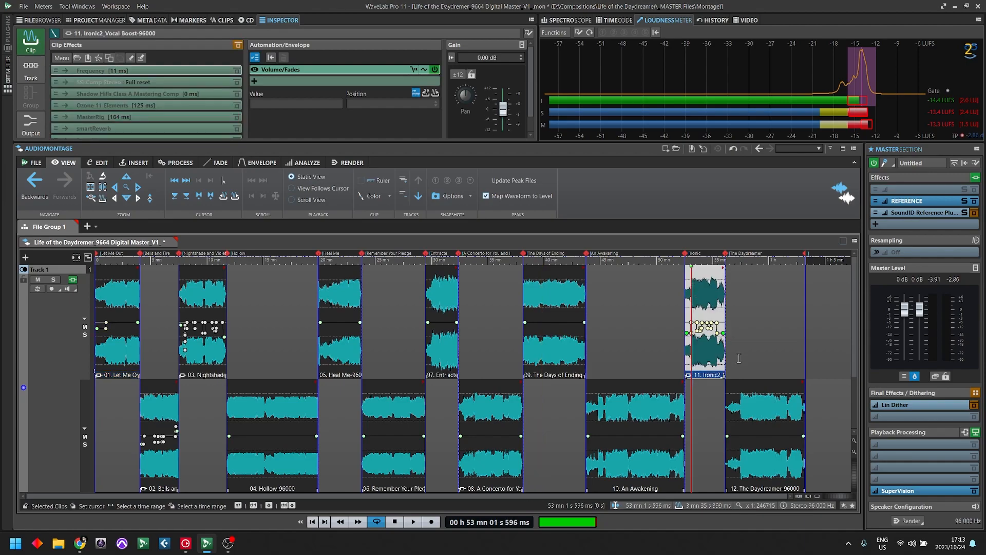
{"action": "key", "text": "space"}
{"action": "scroll", "coordinate": [729, 359], "scroll_direction": "up", "scroll_amount": 2}
{"action": "scroll", "coordinate": [729, 359], "scroll_direction": "up", "scroll_amount": 9}
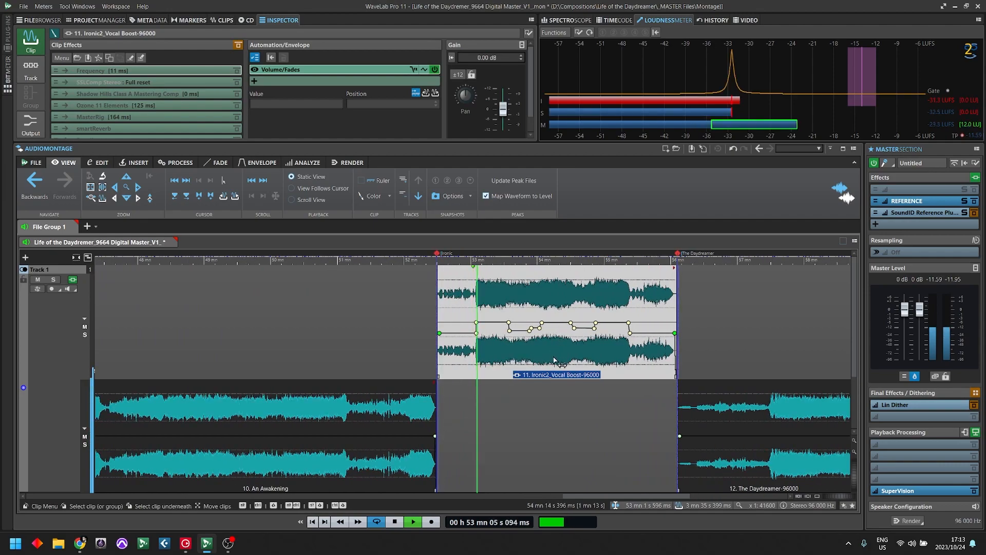
{"action": "scroll", "coordinate": [507, 341], "scroll_direction": "down", "scroll_amount": 1}
{"action": "scroll", "coordinate": [508, 342], "scroll_direction": "down", "scroll_amount": 3}
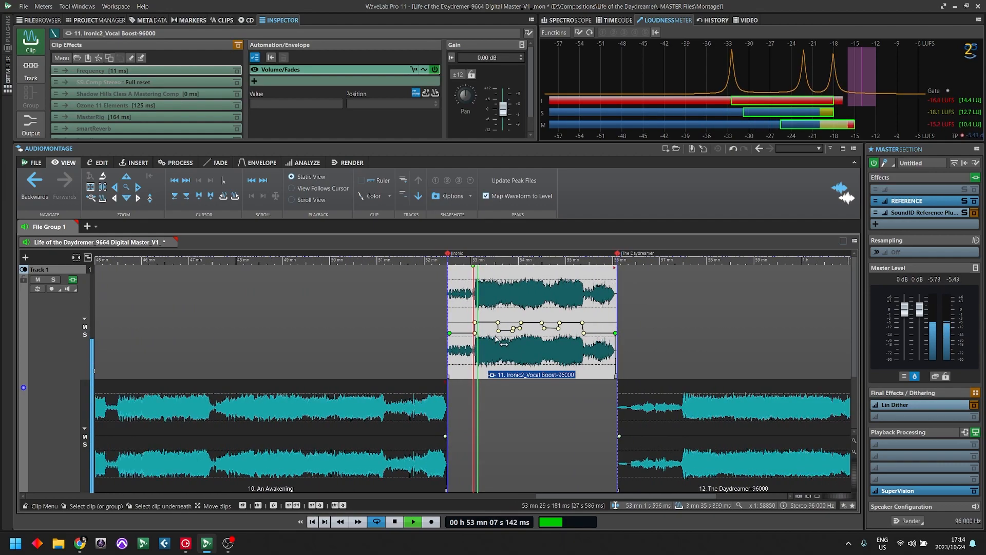
Re-enable the Ironic clip's effects during playback, check Track 1's effects and stop playback
{"action": "left_click", "coordinate": [237, 45]}
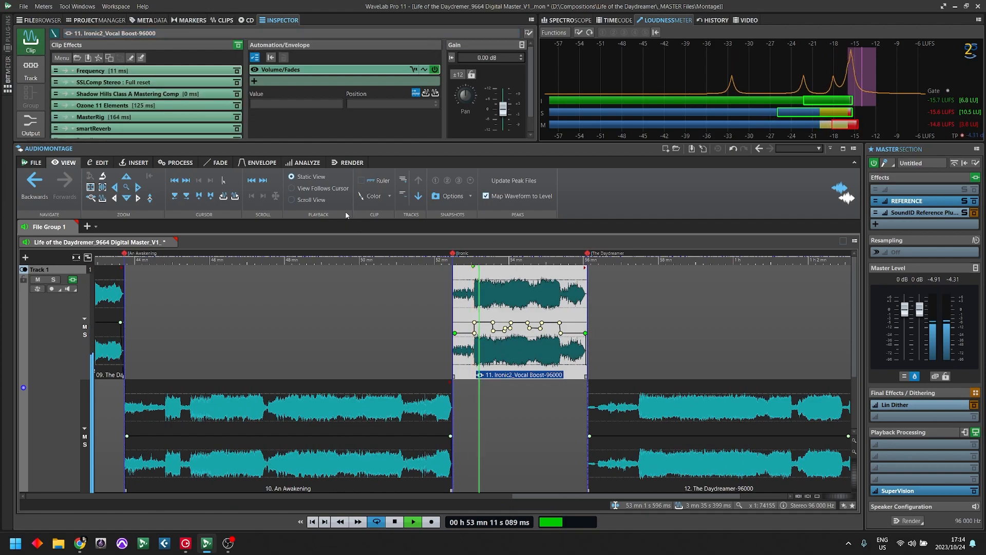
{"action": "left_click", "coordinate": [31, 77]}
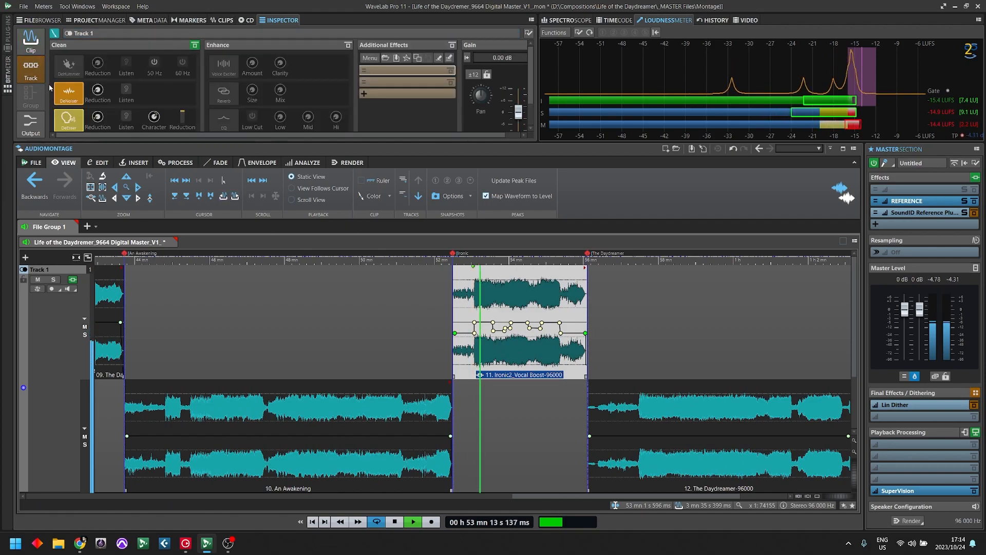
{"action": "left_click", "coordinate": [30, 40]}
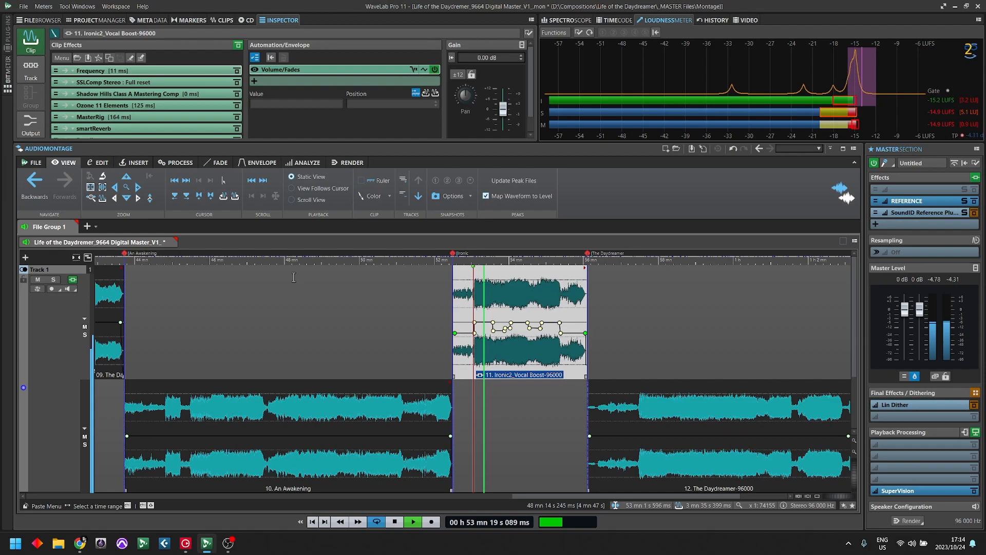
{"action": "key", "text": "space"}
Show the second half of the montage and inspect the clip effects of 09. The Days of Ending
{"action": "scroll", "coordinate": [383, 331], "scroll_direction": "down", "scroll_amount": 6}
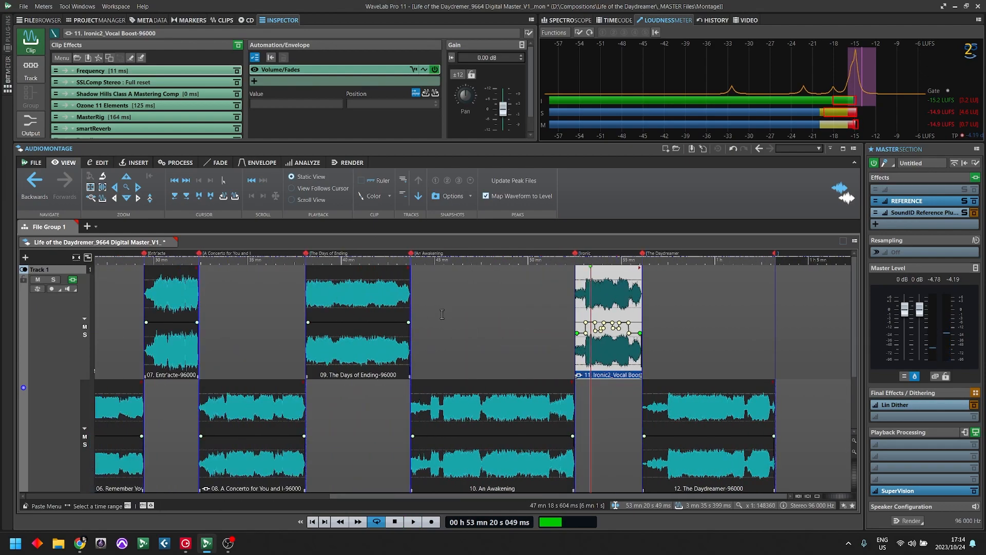
{"action": "left_click", "coordinate": [337, 283]}
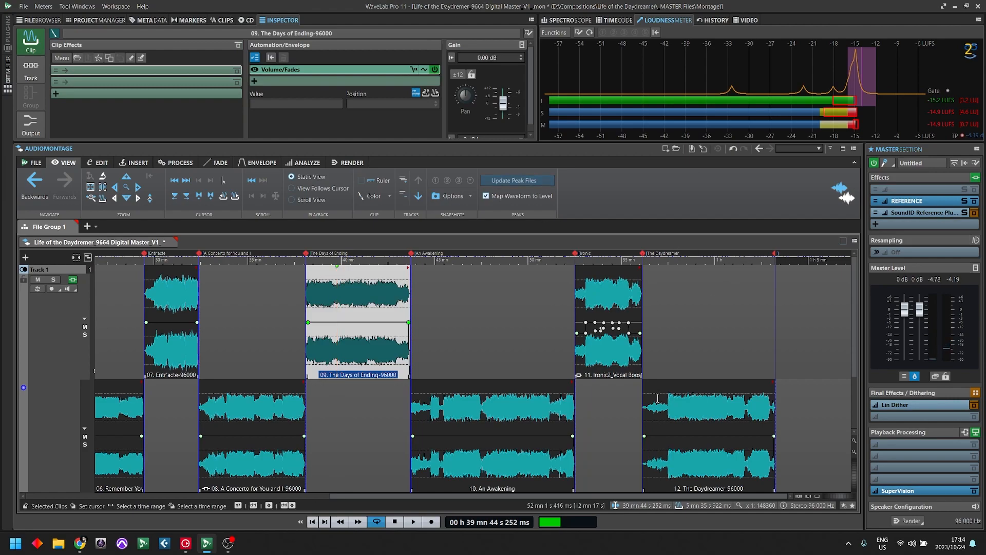
Show 09. The Days of Ending in detail, play it from its start and stop after about a minute and a half
{"action": "left_click", "coordinate": [333, 287]}
{"action": "key", "text": "Up"}
{"action": "scroll", "coordinate": [594, 281], "scroll_direction": "up", "scroll_amount": 2}
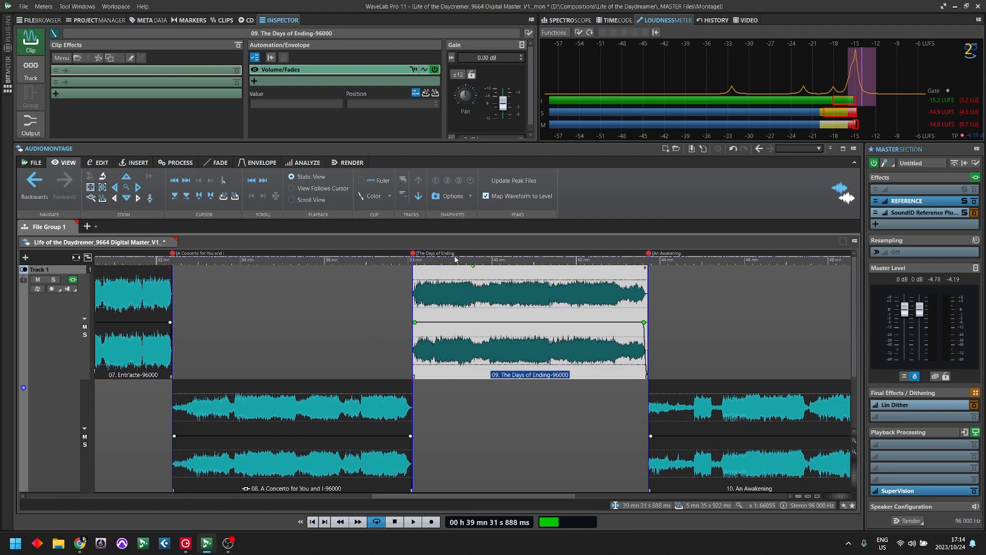
{"action": "scroll", "coordinate": [522, 297], "scroll_direction": "up", "scroll_amount": 2}
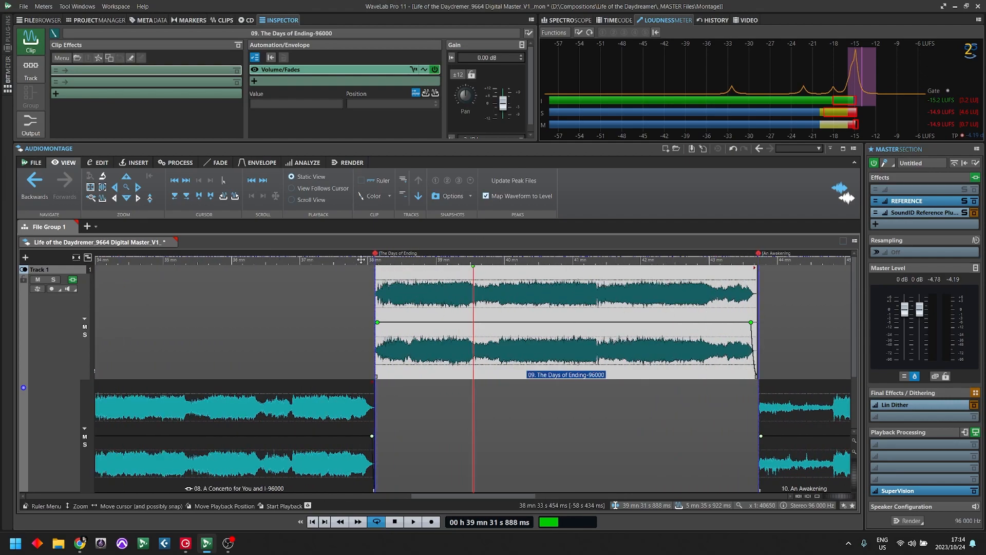
{"action": "scroll", "coordinate": [590, 287], "scroll_direction": "down", "scroll_amount": 1}
{"action": "left_click", "coordinate": [569, 289]}
{"action": "scroll", "coordinate": [514, 291], "scroll_direction": "up", "scroll_amount": 1}
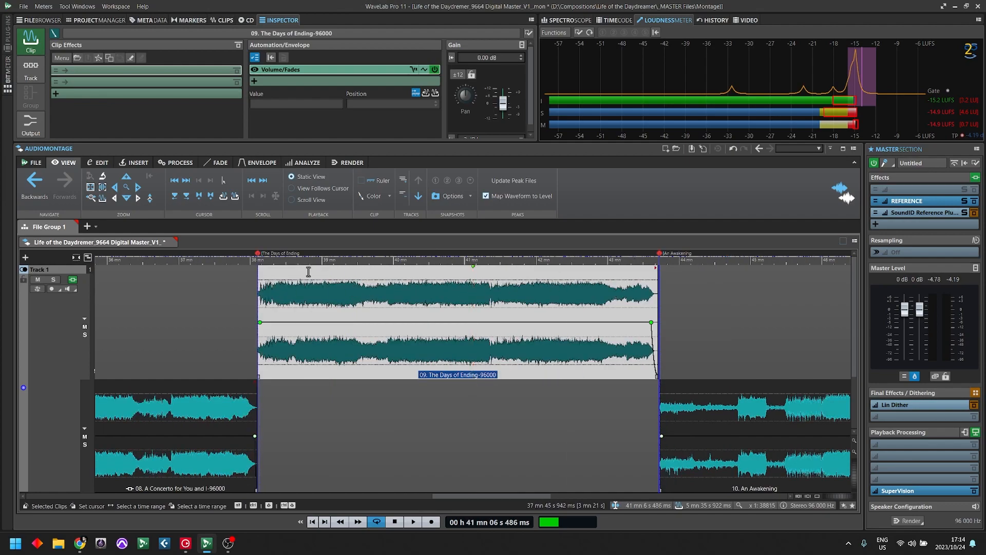
{"action": "left_click", "coordinate": [273, 273]}
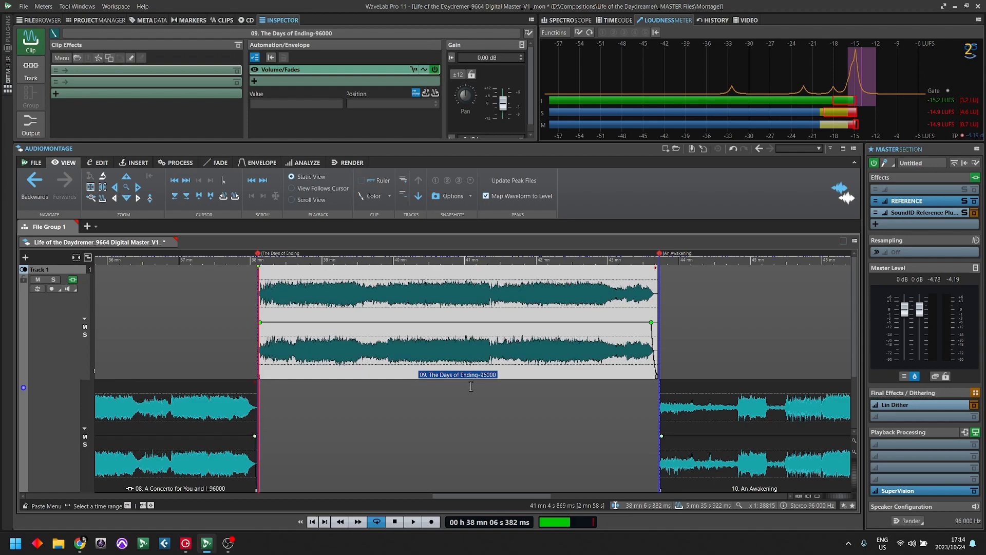
{"action": "key", "text": "space"}
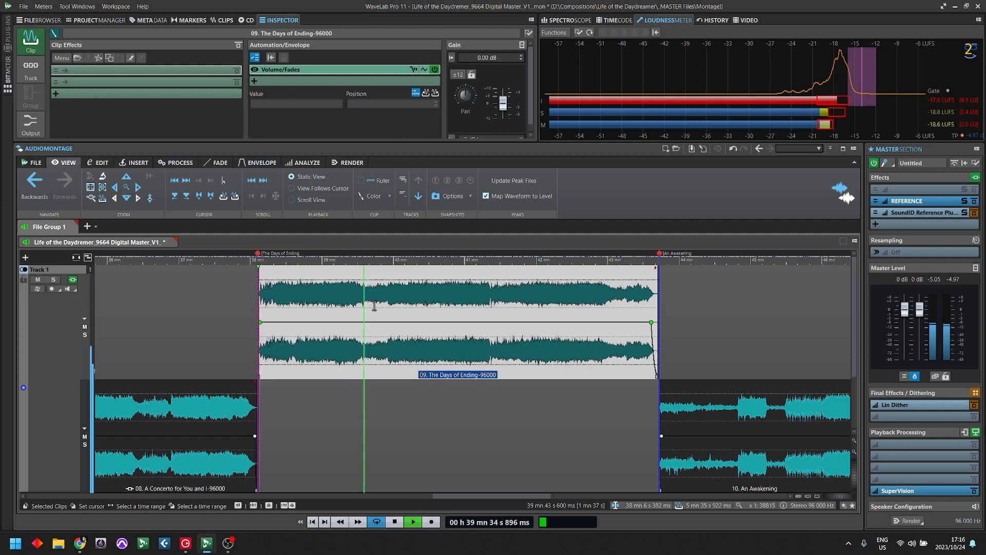
{"action": "key", "text": "space"}
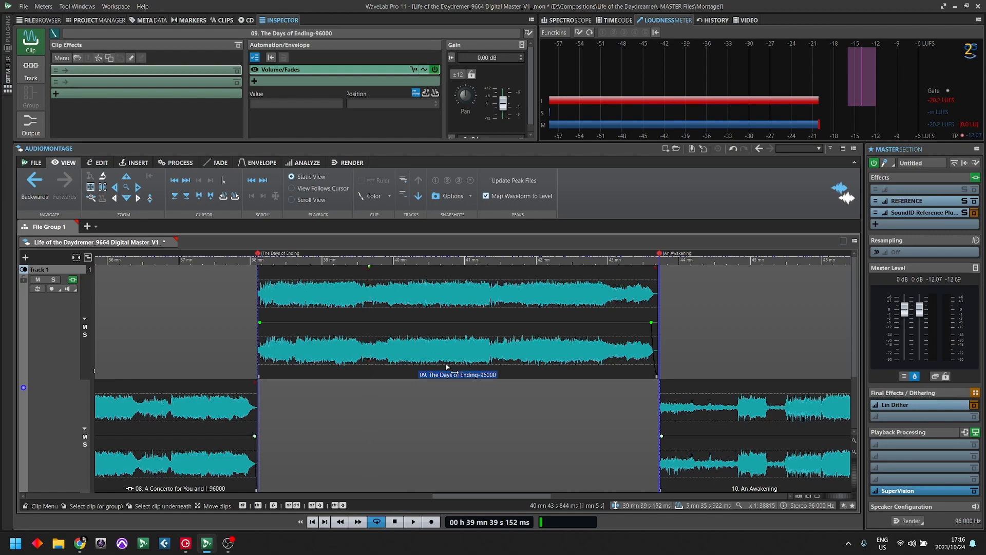
Open the source audio of 09. The Days of Ending for editing, play it from about 12 s and stop
{"action": "left_click", "coordinate": [418, 355]}
{"action": "right_click", "coordinate": [395, 351]}
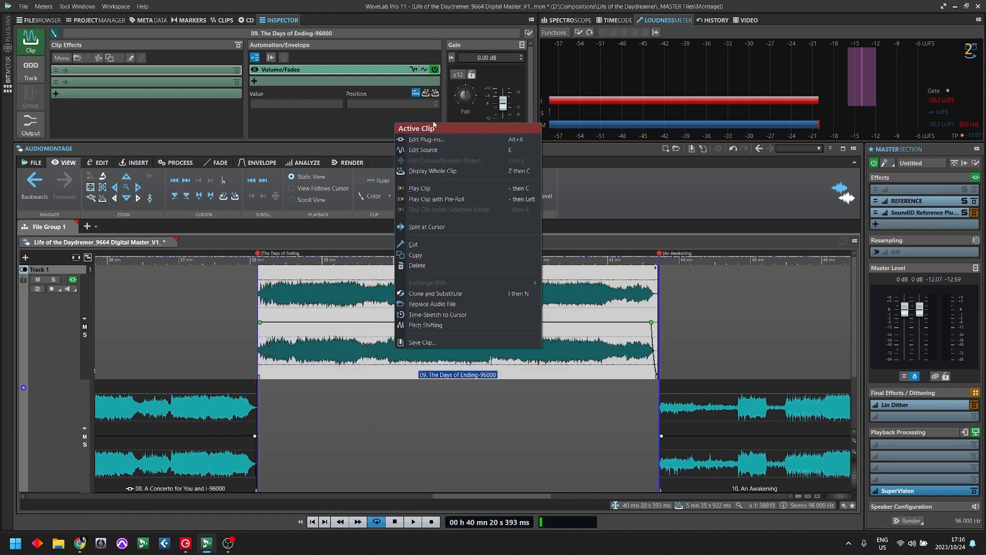
{"action": "left_click", "coordinate": [423, 150]}
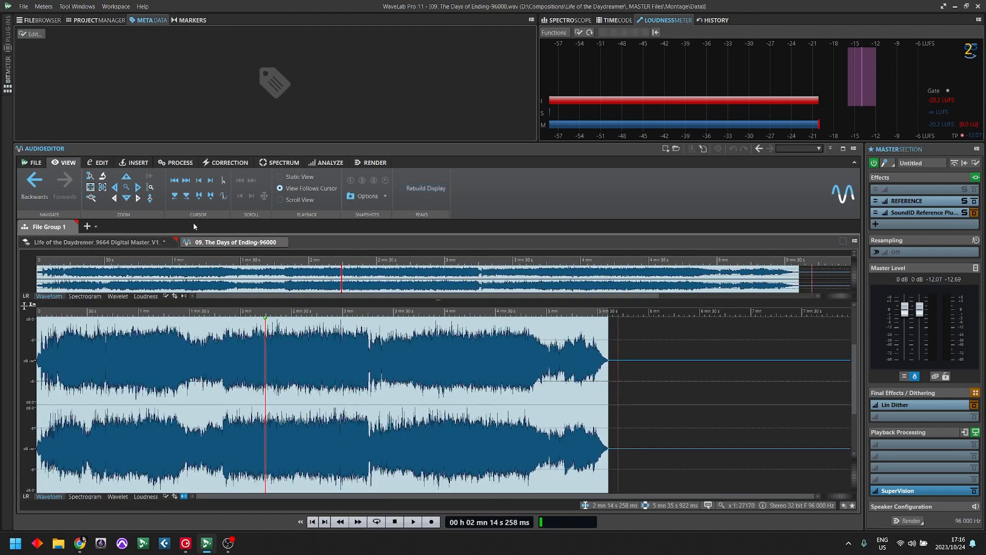
{"action": "left_click", "coordinate": [58, 339]}
{"action": "key", "text": "space"}
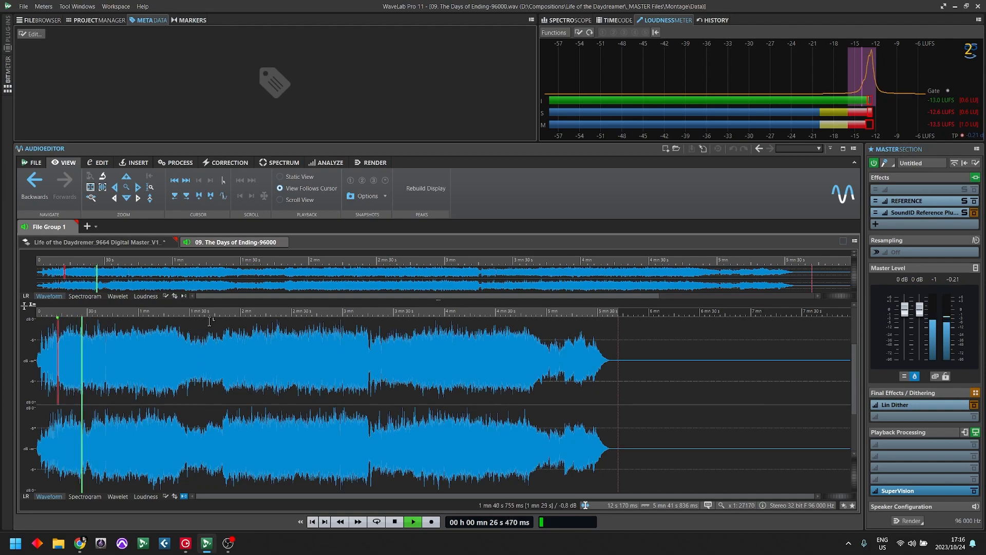
{"action": "key", "text": "space"}
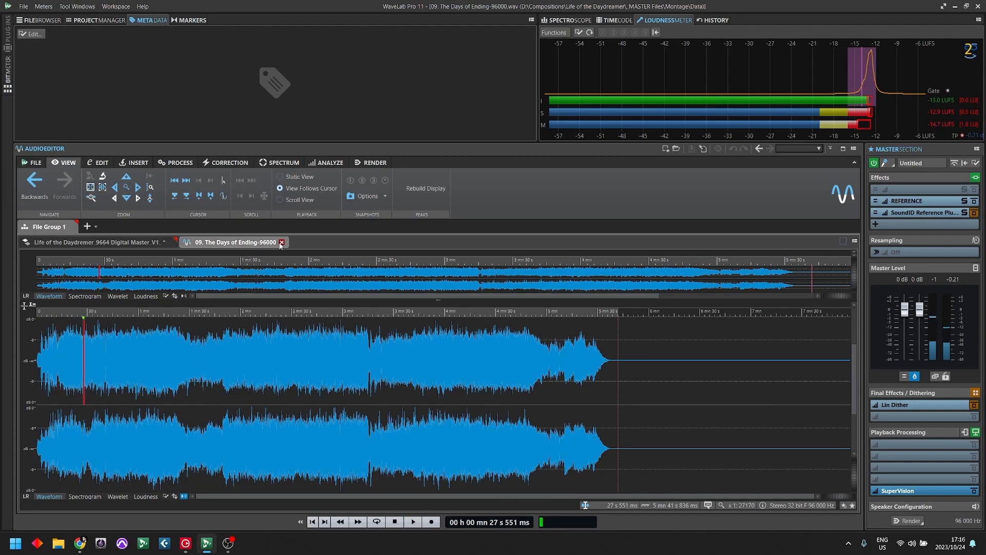
Return to the montage and examine its CD track list and the clip list's pre-gain values
{"action": "left_click", "coordinate": [82, 240]}
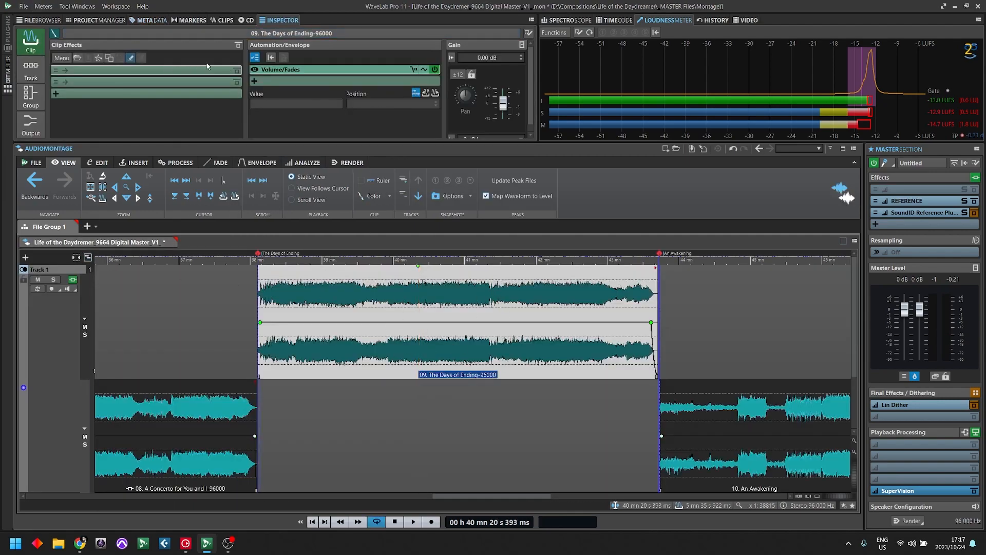
{"action": "left_click", "coordinate": [247, 20]}
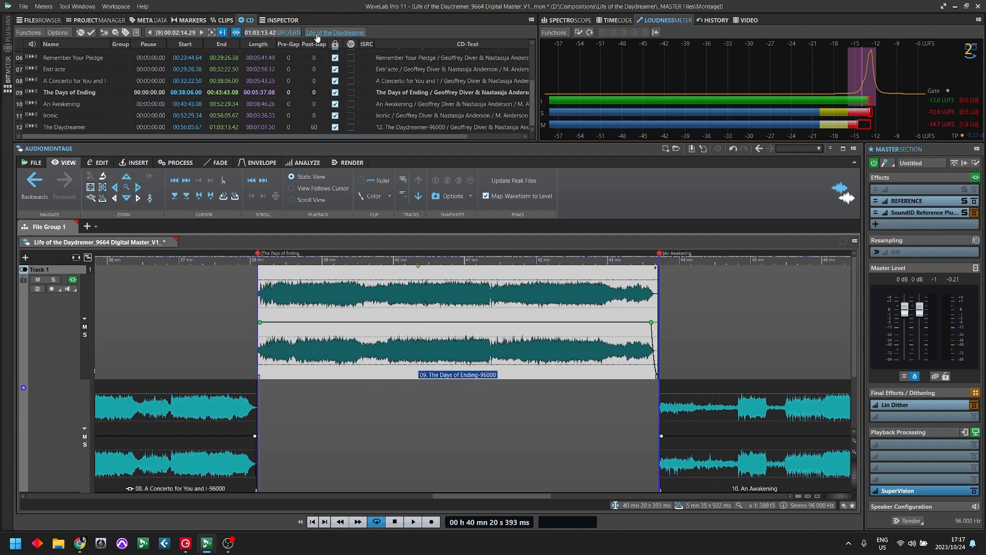
{"action": "left_click", "coordinate": [223, 20]}
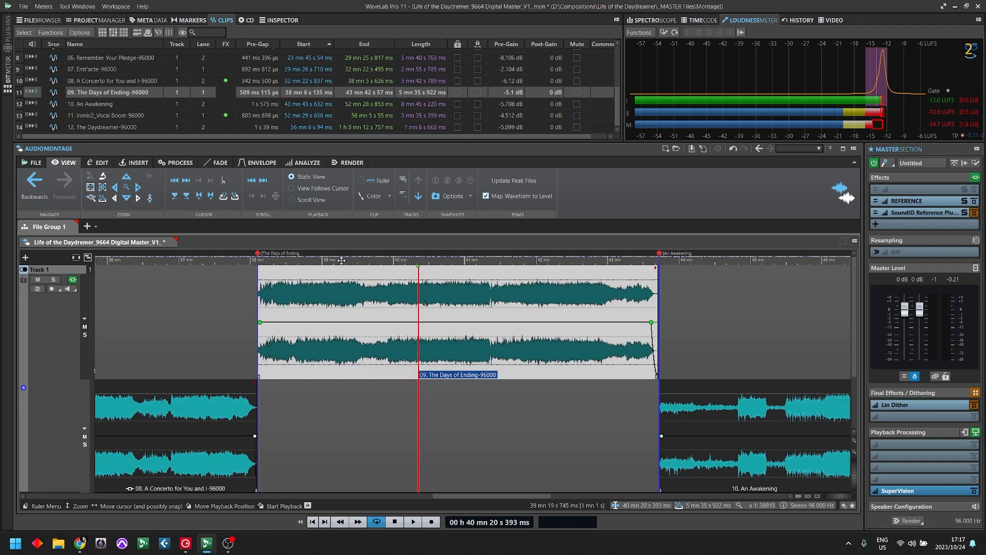
Play 09. The Days of Ending in the montage from about 38 min 56 s
{"action": "left_click_drag", "start_coordinate": [278, 260], "coordinate": [262, 258]}
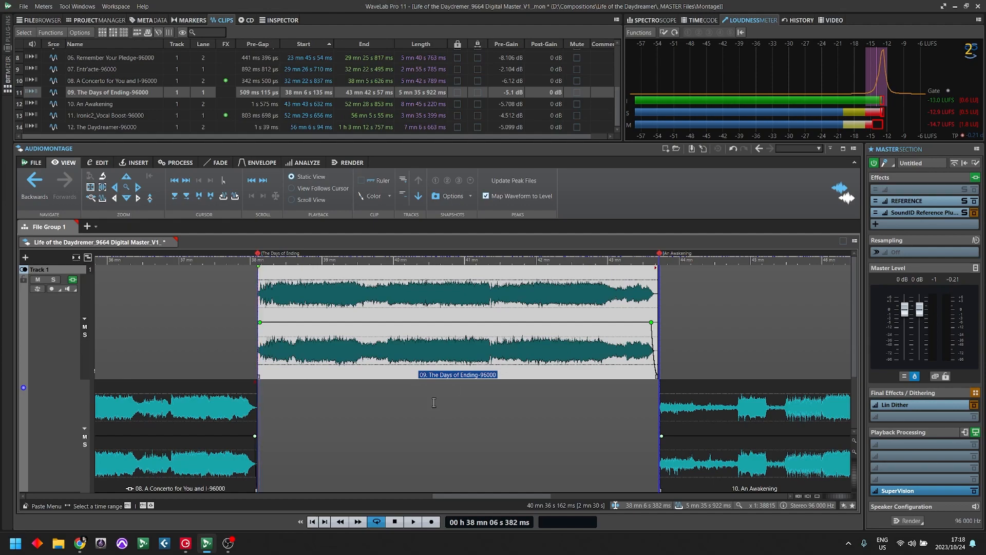
{"action": "left_click", "coordinate": [320, 286]}
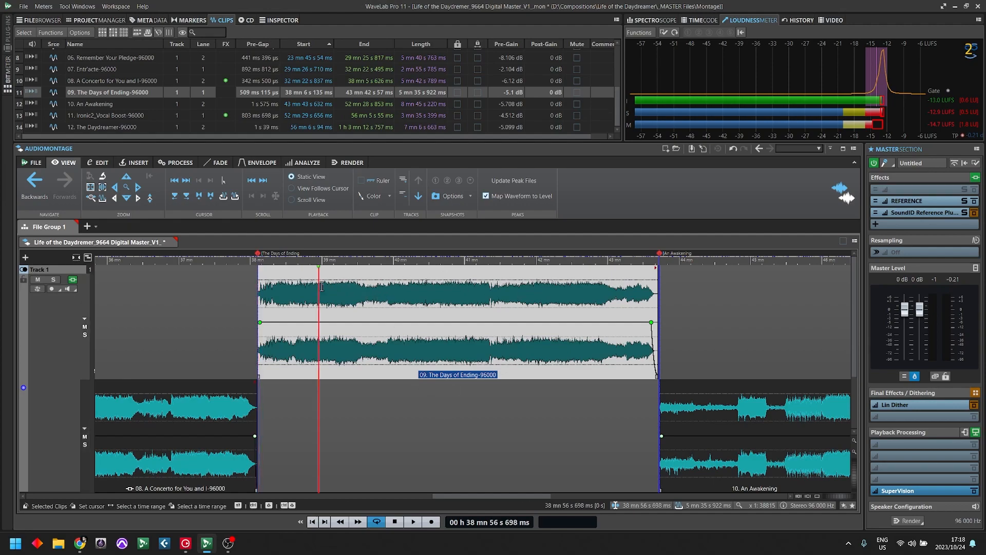
{"action": "key", "text": "space"}
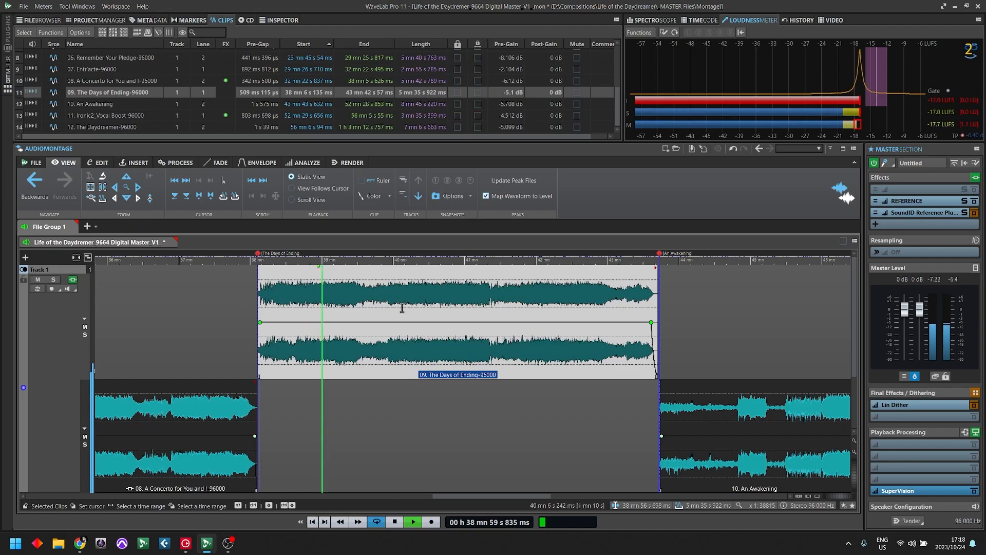
Select a range of about 22 s in 09. The Days of Ending, from about 39 min 12 s, and stop playback
{"action": "key", "text": "Up"}
{"action": "key", "text": "Up"}
{"action": "key", "text": "Up"}
{"action": "key", "text": "Up"}
{"action": "key", "text": "Up"}
{"action": "key", "text": "Up"}
{"action": "left_click_drag", "start_coordinate": [459, 497], "coordinate": [464, 495]}
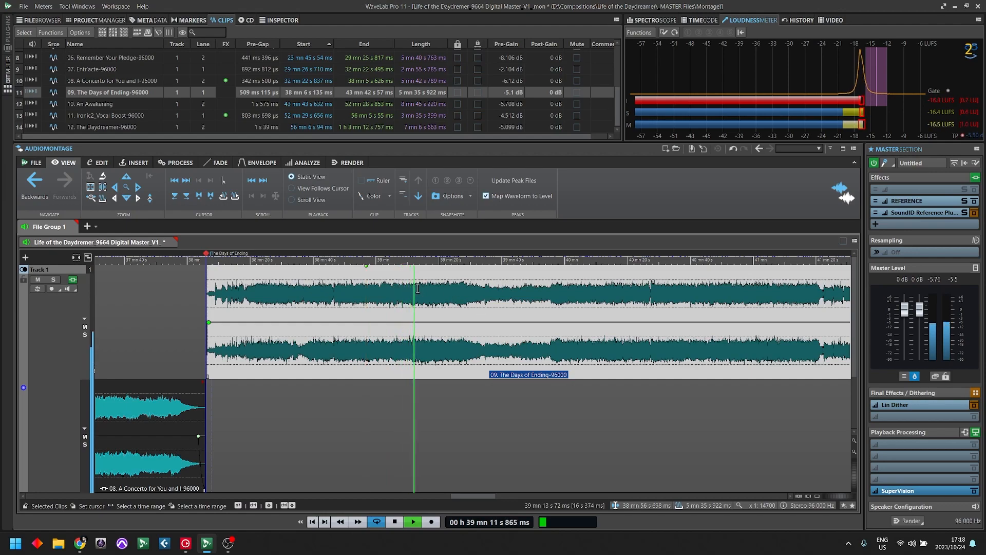
{"action": "left_click_drag", "start_coordinate": [413, 289], "coordinate": [482, 292]}
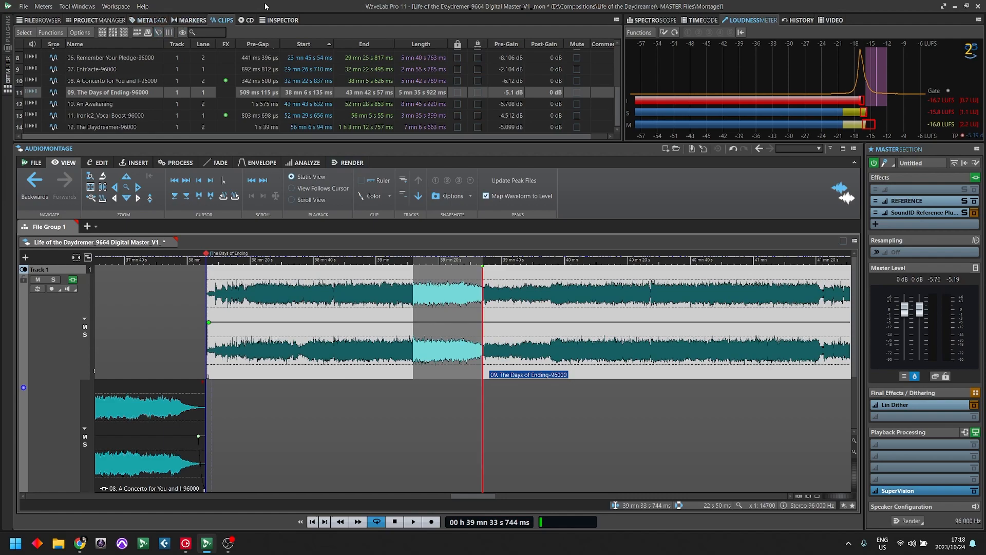
Play the selected range with Track 1's Clean effects first bypassed, re-enable them during playback and stop
{"action": "left_click", "coordinate": [282, 20]}
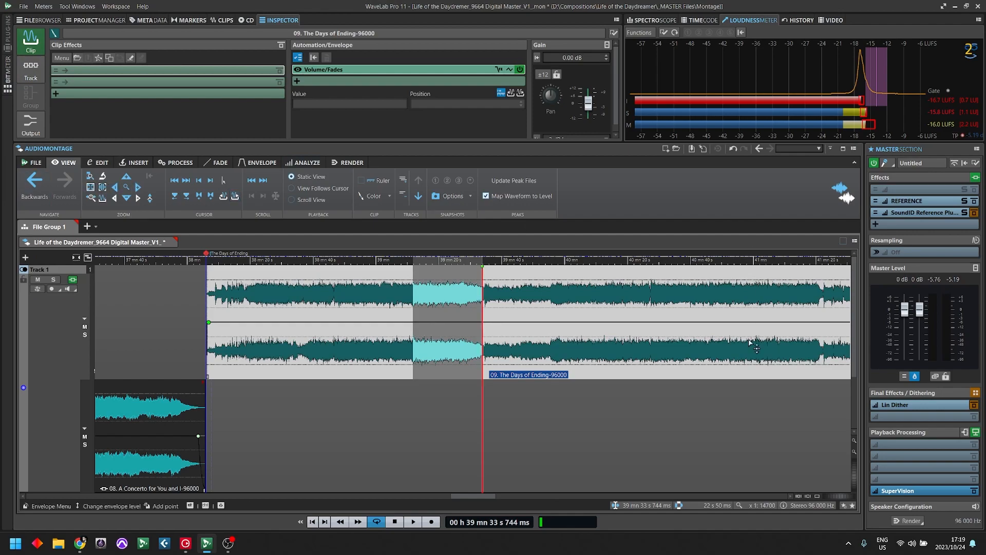
{"action": "left_click", "coordinate": [34, 75]}
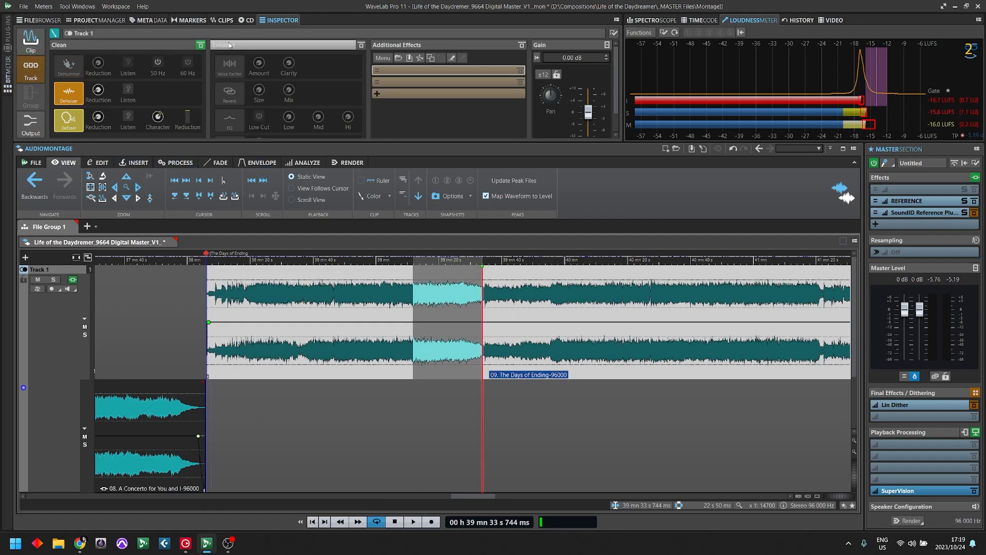
{"action": "left_click", "coordinate": [201, 45]}
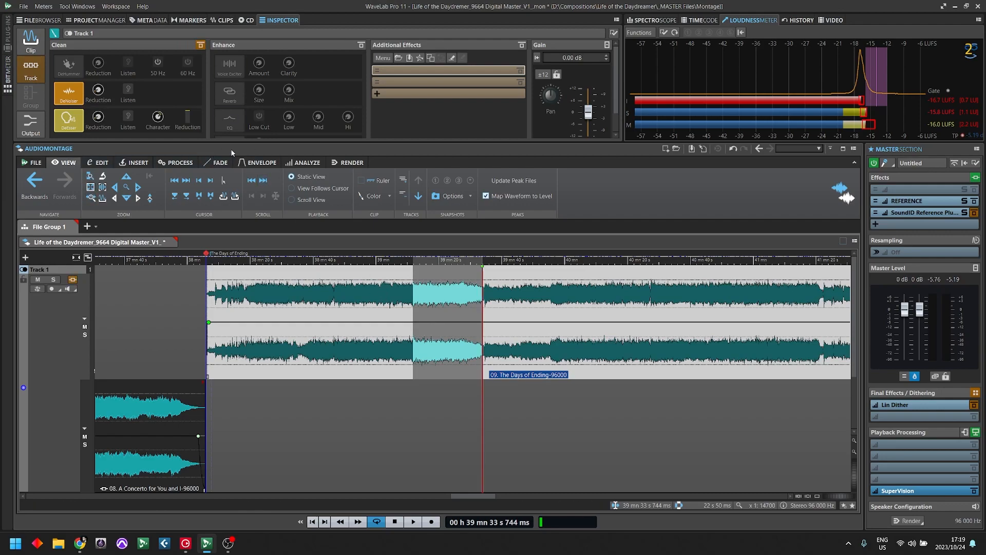
{"action": "key", "text": "space"}
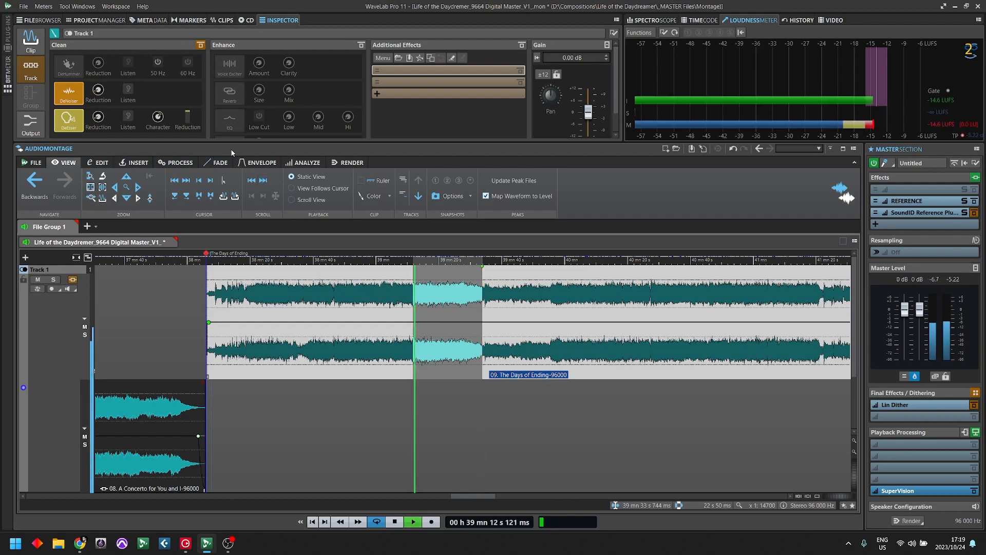
{"action": "left_click", "coordinate": [201, 45]}
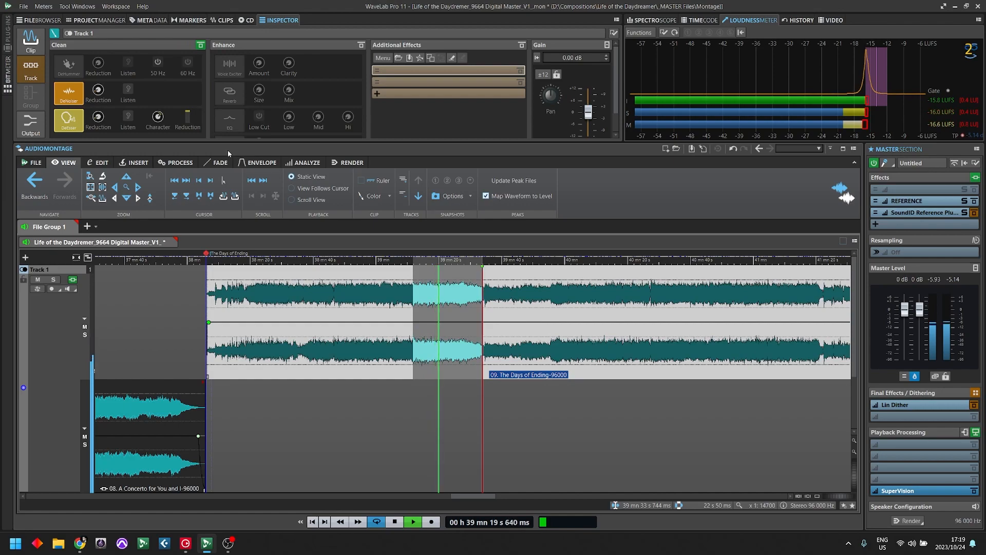
{"action": "key", "text": "space"}
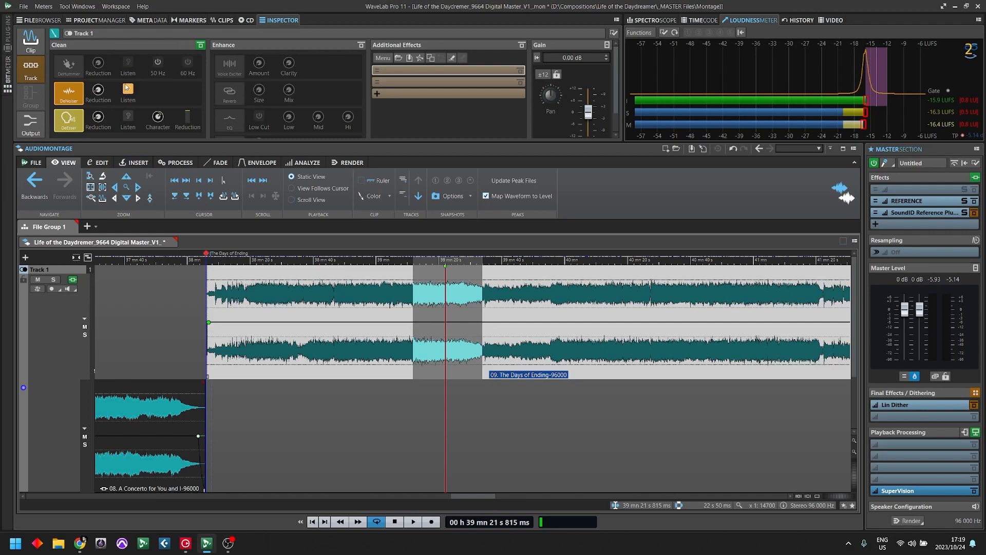
Audition the signal removed by Track 1's DeNoiser, check the phasescope, try a Reduction of 38 % and lower it again
{"action": "key", "text": "space"}
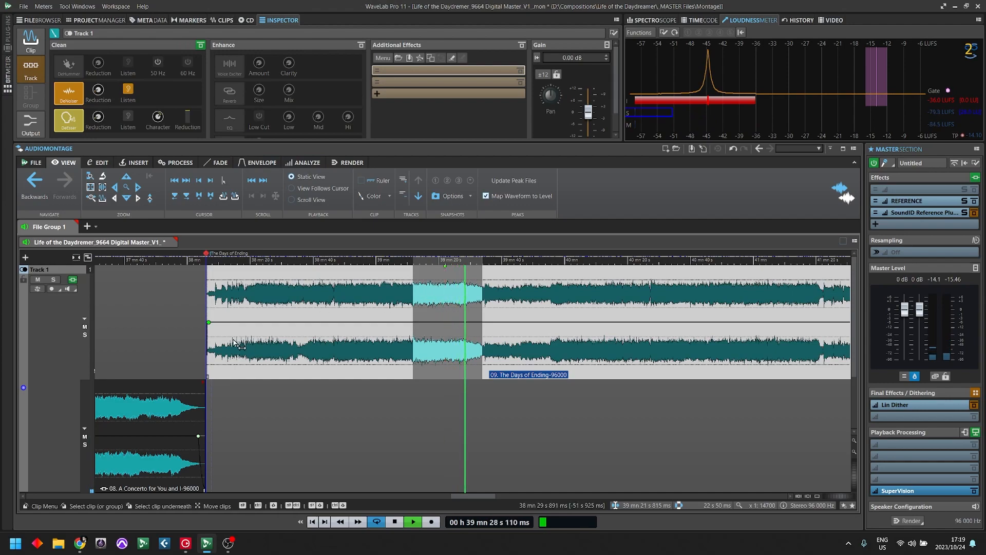
{"action": "left_click_drag", "start_coordinate": [1, 205], "coordinate": [175, 97]}
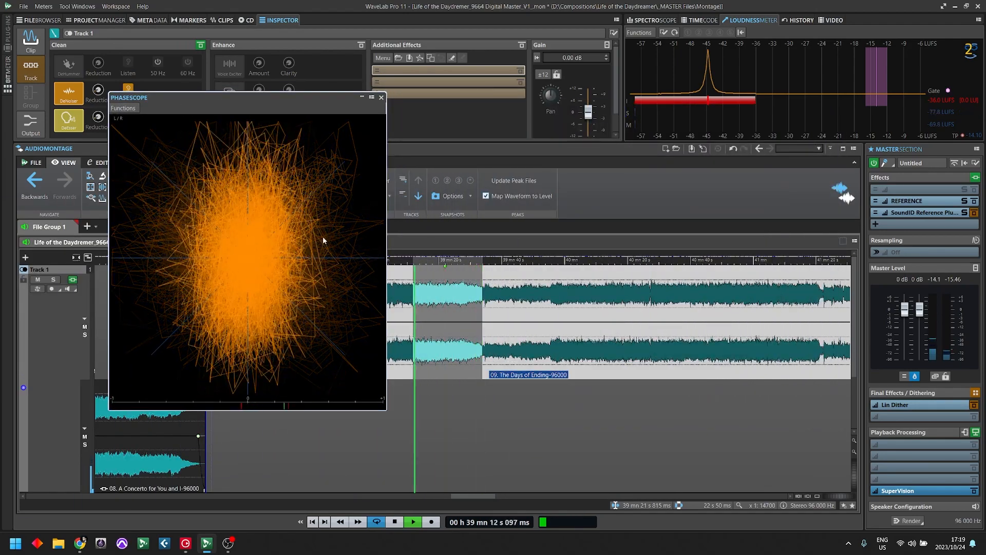
{"action": "left_click_drag", "start_coordinate": [272, 97], "coordinate": [0, 226]}
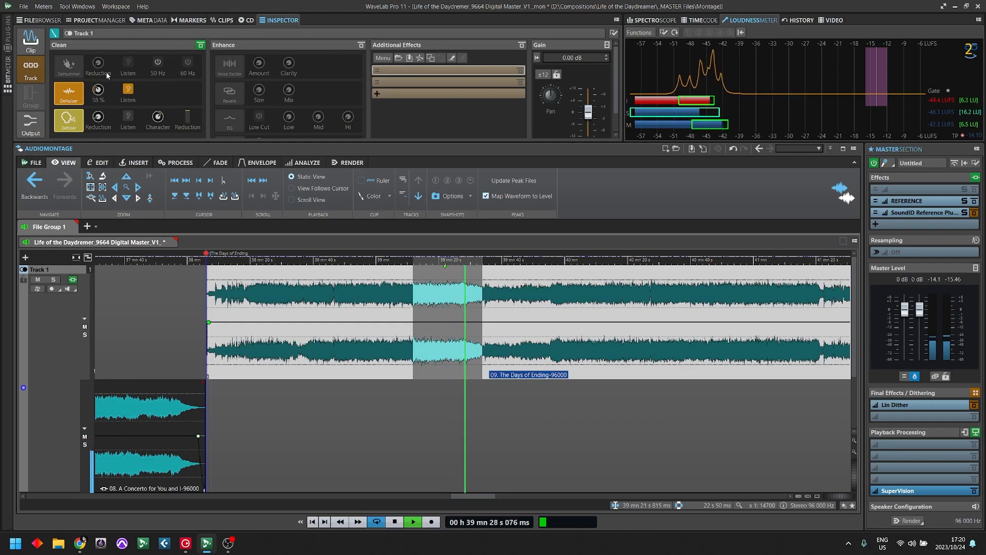
{"action": "mouse_move", "coordinate": [107, 75]}
{"action": "left_mouse_down"}
{"action": "mouse_move", "coordinate": [107, 98]}
{"action": "mouse_move", "coordinate": [111, 91]}
{"action": "left_mouse_up"}
{"action": "key", "text": "space"}
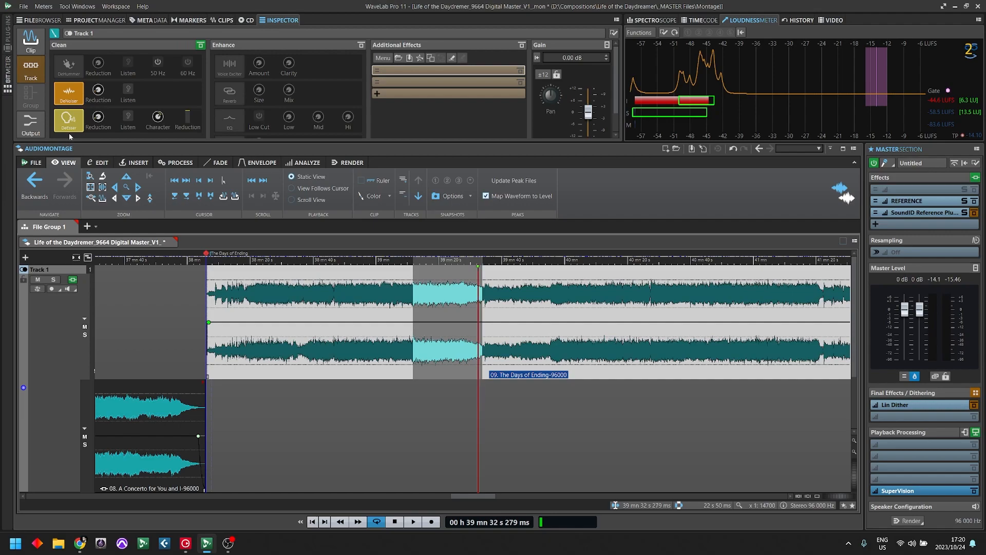
Audition the signal removed by Track 1's DeEsser while trying a Reduction of 37.7 % and bringing it back to 7.6 %
{"action": "mouse_move", "coordinate": [151, 128]}
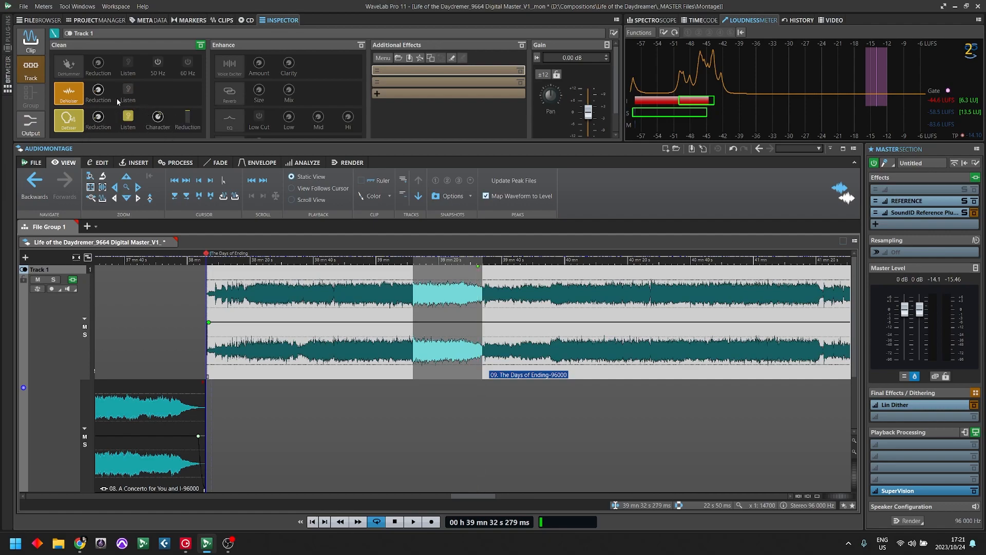
{"action": "key", "text": "space"}
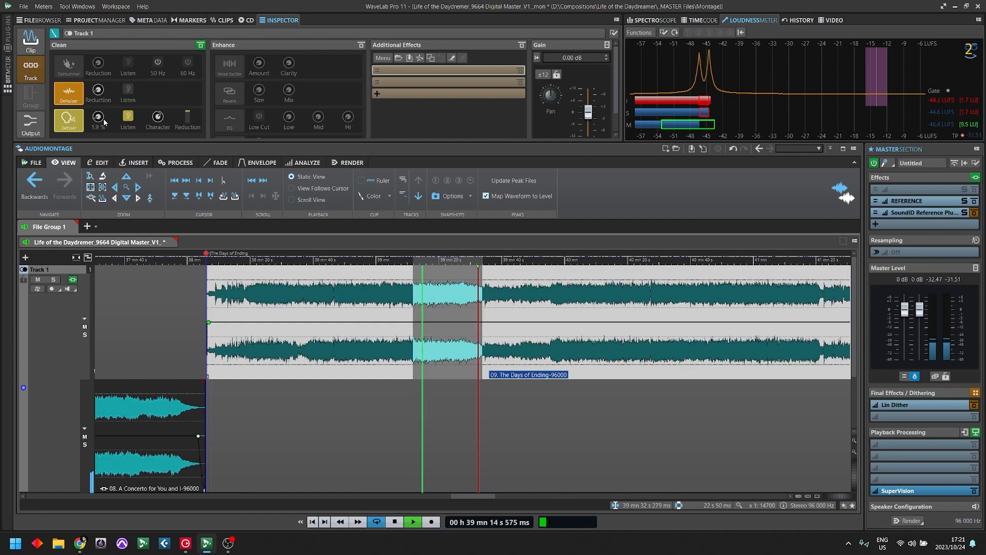
{"action": "mouse_move", "coordinate": [101, 117]}
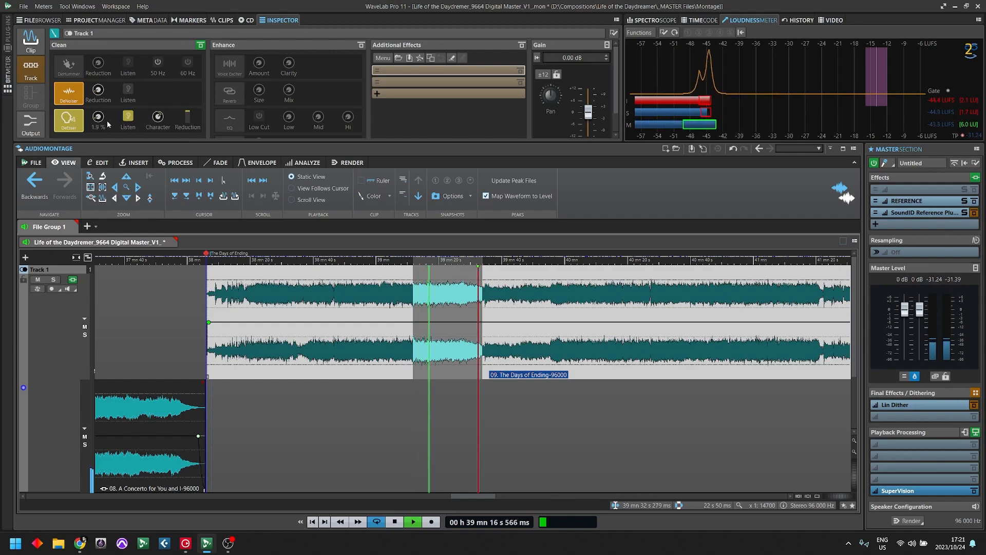
{"action": "left_click_drag", "start_coordinate": [103, 106], "coordinate": [116, 87]}
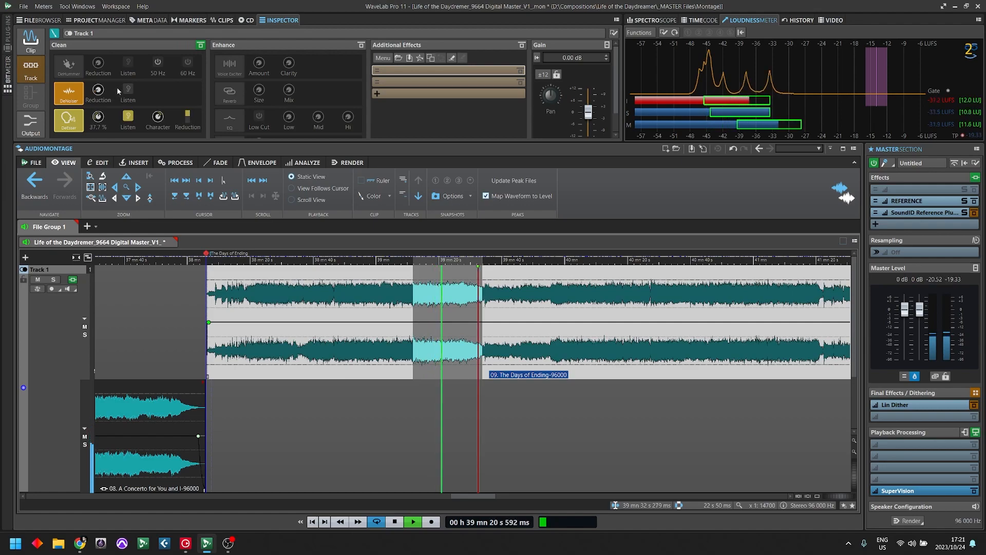
{"action": "left_click_drag", "start_coordinate": [116, 88], "coordinate": [113, 113]}
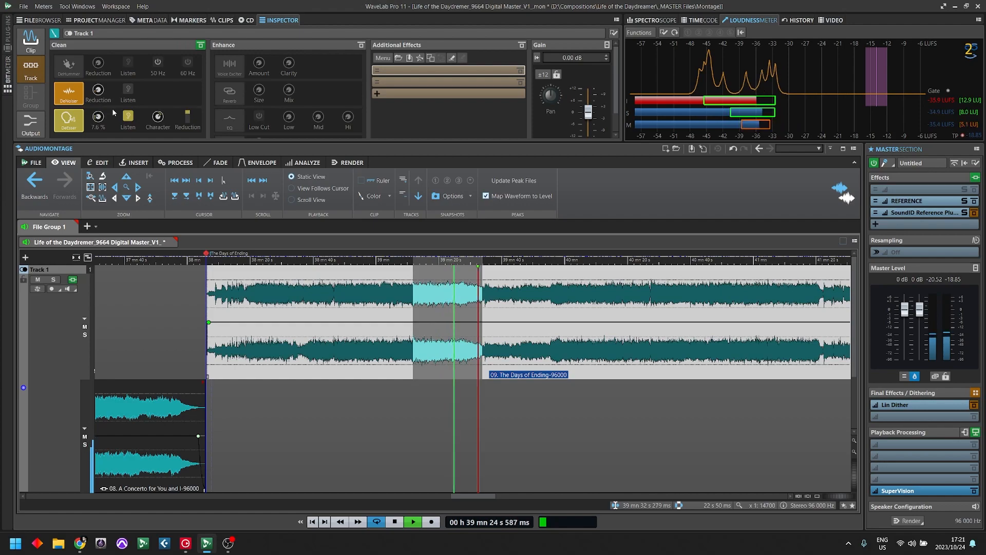
Lower the DeEsser's Reduction further, adjust its Character to about 12 % and stop playback
{"action": "left_click_drag", "start_coordinate": [112, 109], "coordinate": [113, 118]}
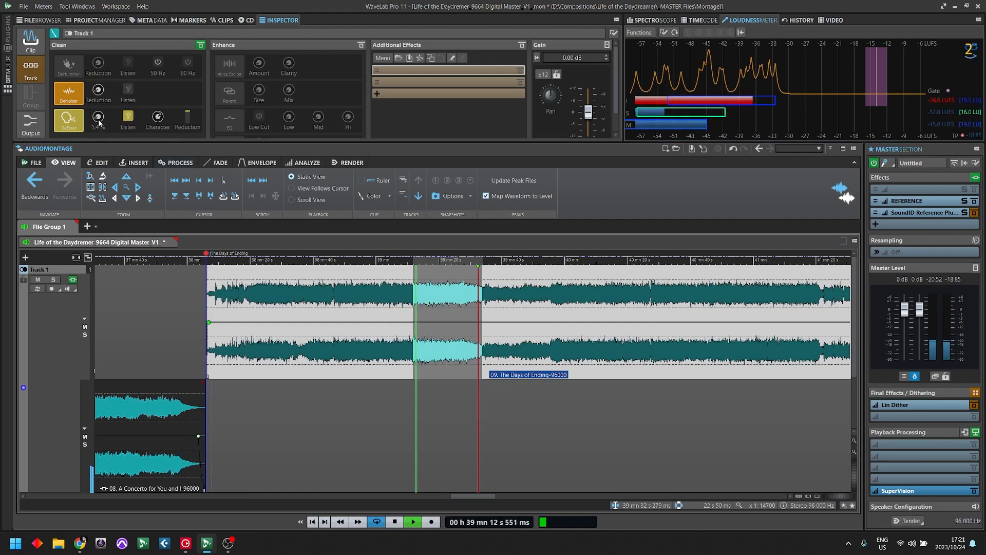
{"action": "left_click_drag", "start_coordinate": [156, 121], "coordinate": [177, 113]}
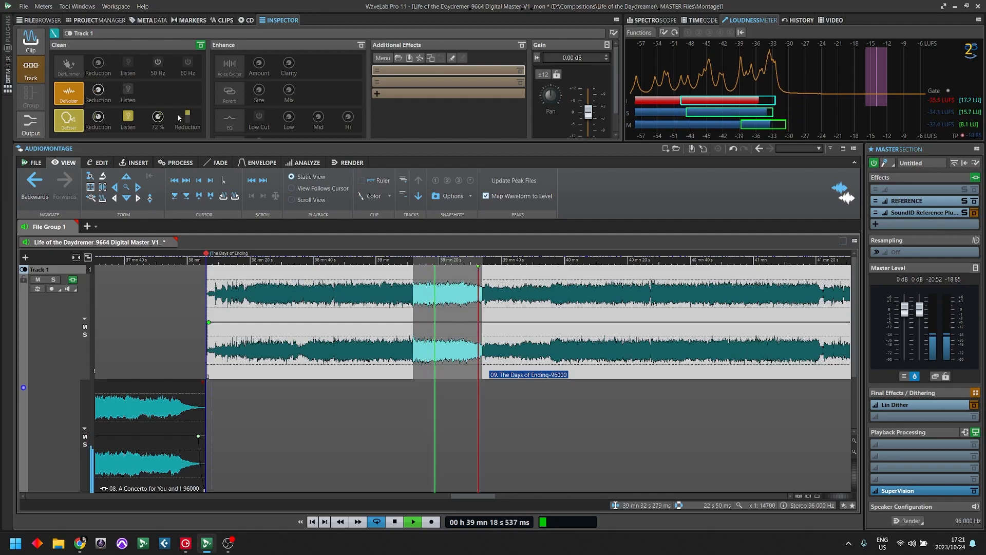
{"action": "key", "text": "space"}
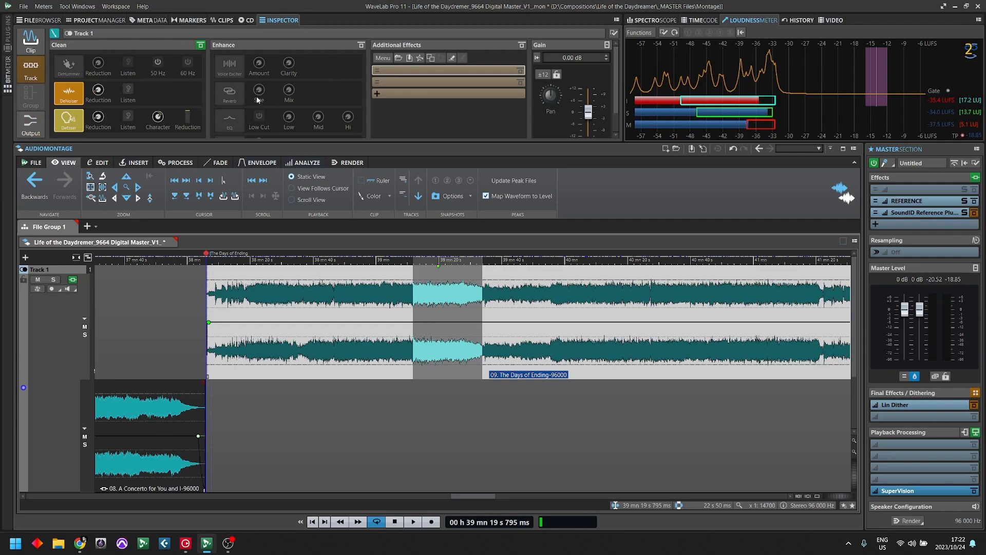
Play the selected range with Track 1's Clean effects bypassed, re-enable them during playback and stop
{"action": "left_click", "coordinate": [229, 101]}
{"action": "key", "text": "space"}
{"action": "left_click", "coordinate": [229, 98]}
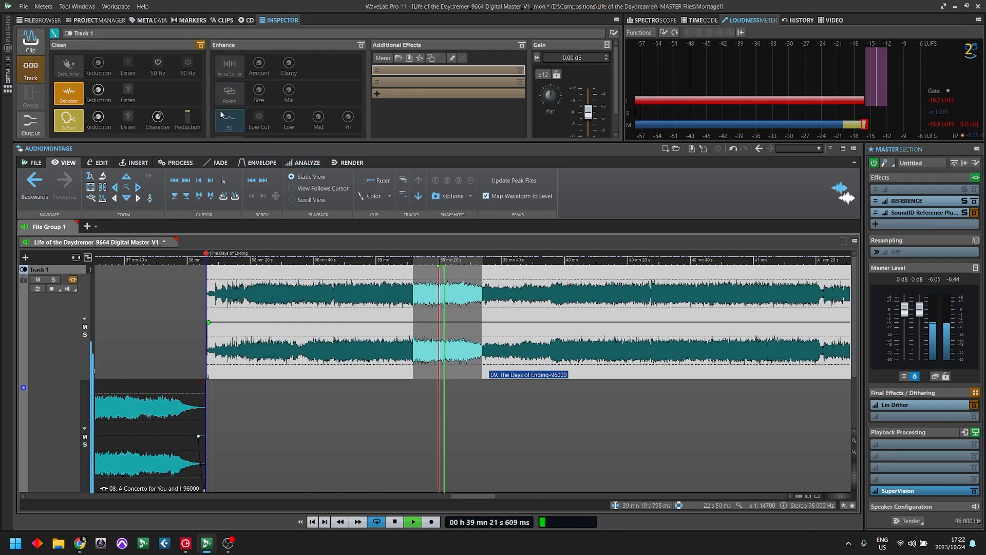
{"action": "left_click", "coordinate": [201, 44]}
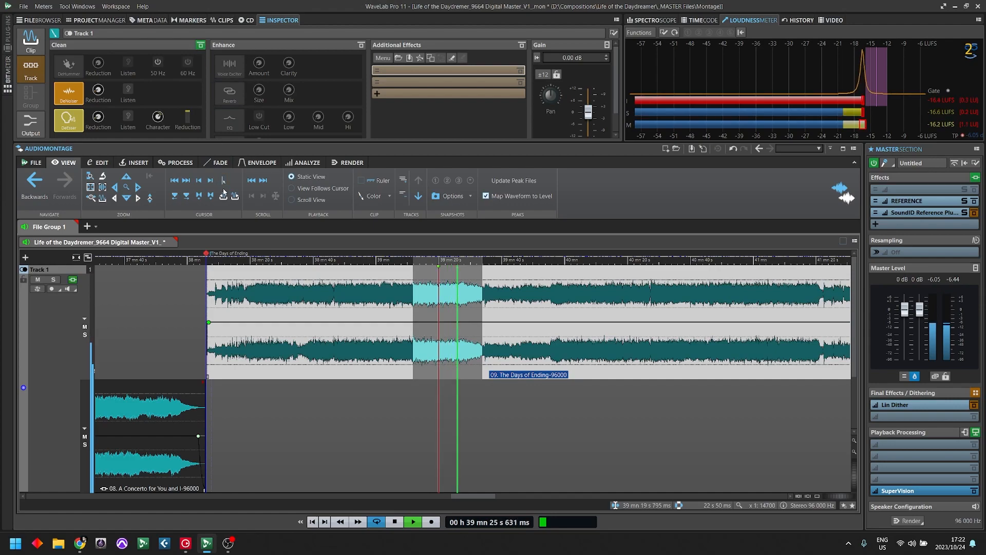
{"action": "key", "text": "space"}
Replace the selection in 09. The Days of Ending with a range of about 22 s ending at about 39 min 34 s
{"action": "left_click", "coordinate": [438, 309]}
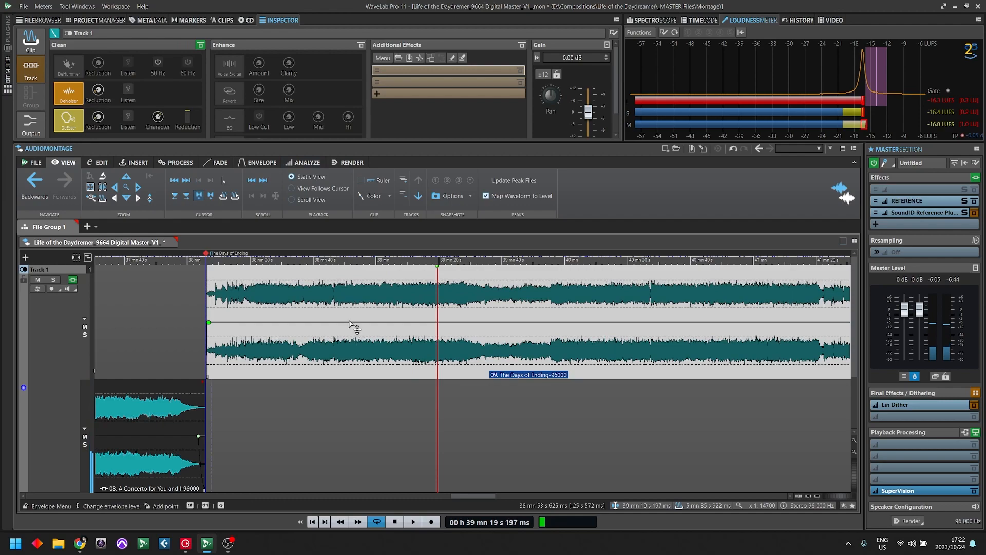
{"action": "left_click", "coordinate": [392, 293]}
{"action": "left_click_drag", "start_coordinate": [415, 298], "coordinate": [483, 298]}
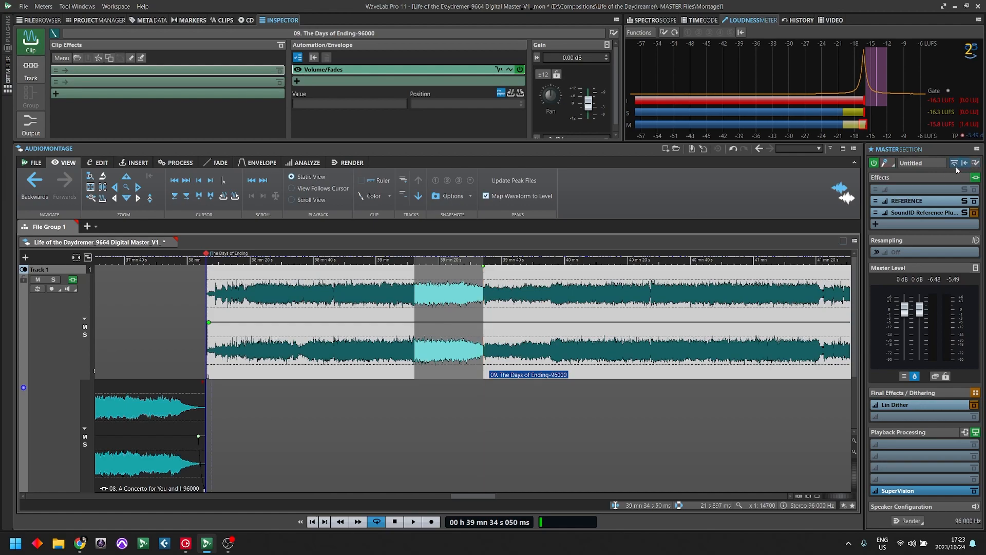
Examine the arrangement of the album's clips across the whole montage
{"action": "scroll", "coordinate": [551, 303], "scroll_direction": "down", "scroll_amount": 2}
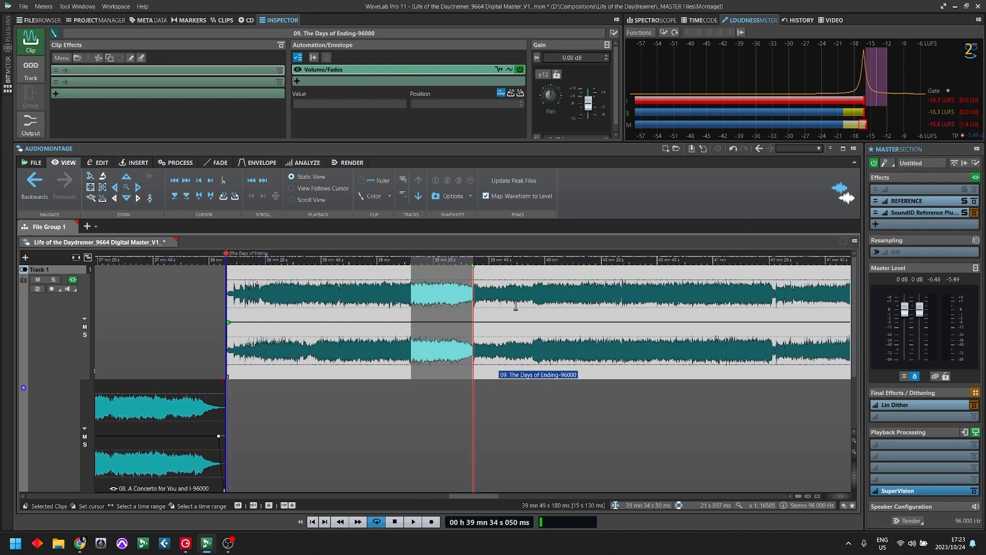
{"action": "scroll", "coordinate": [551, 303], "scroll_direction": "down", "scroll_amount": 1}
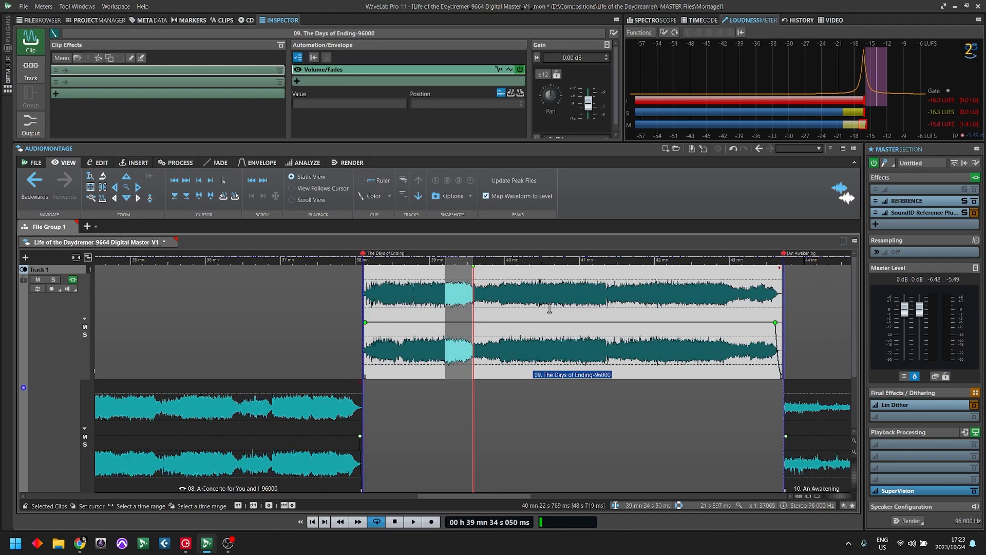
{"action": "scroll", "coordinate": [550, 309], "scroll_direction": "down", "scroll_amount": 1}
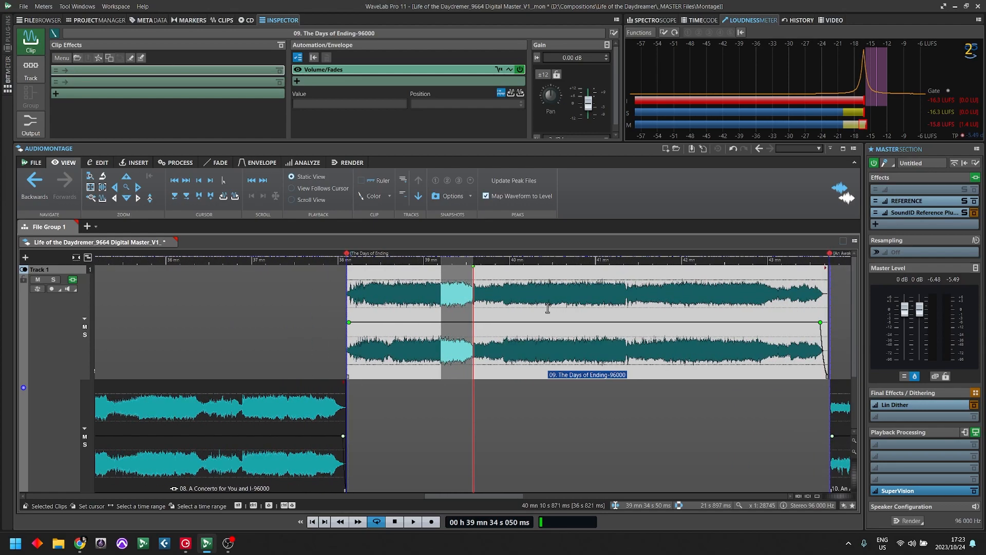
{"action": "scroll", "coordinate": [548, 308], "scroll_direction": "up", "scroll_amount": 3}
{"action": "scroll", "coordinate": [547, 308], "scroll_direction": "down", "scroll_amount": 2}
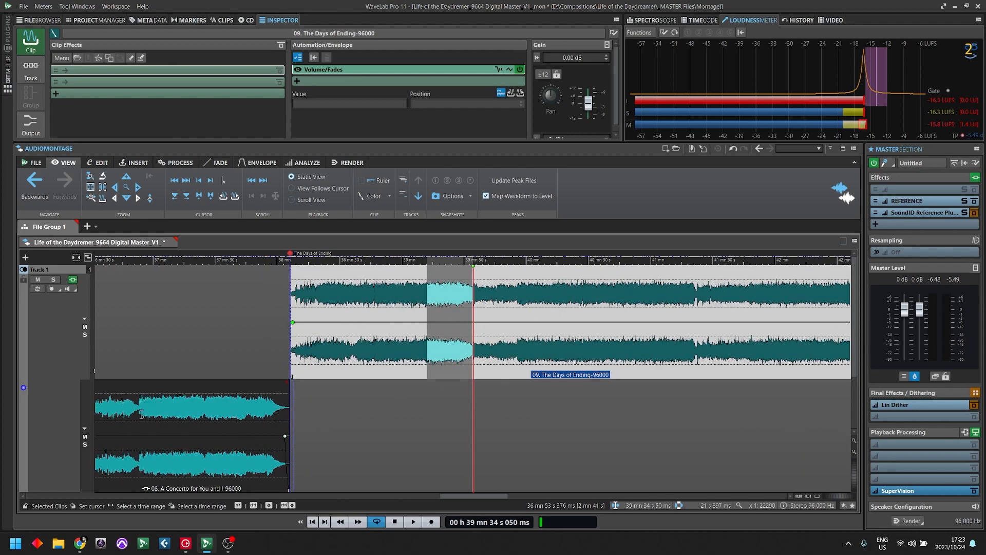
{"action": "scroll", "coordinate": [166, 406], "scroll_direction": "down", "scroll_amount": 12}
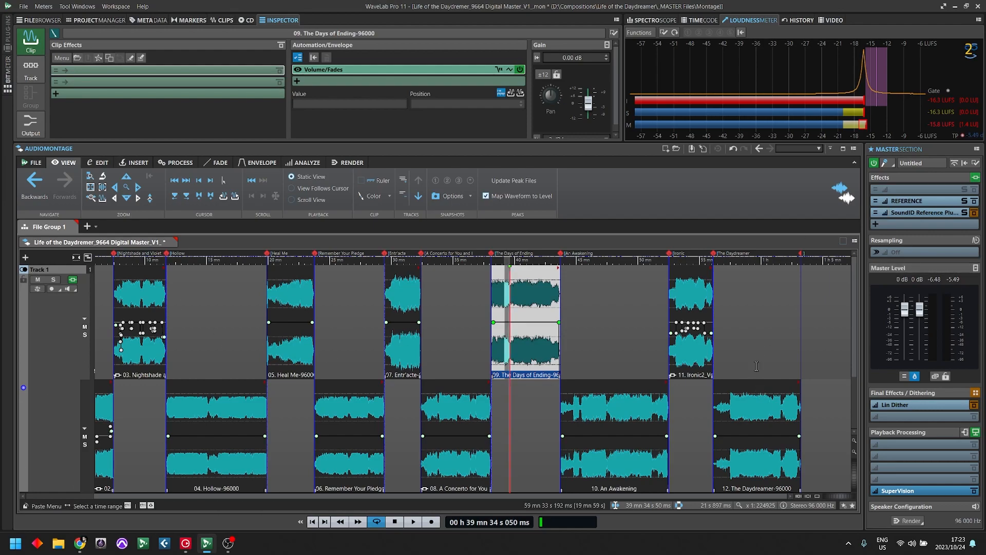
{"action": "key", "text": "Up"}
{"action": "key", "text": "Up"}
{"action": "key", "text": "Up"}
{"action": "key", "text": "Up"}
{"action": "key", "text": "Up"}
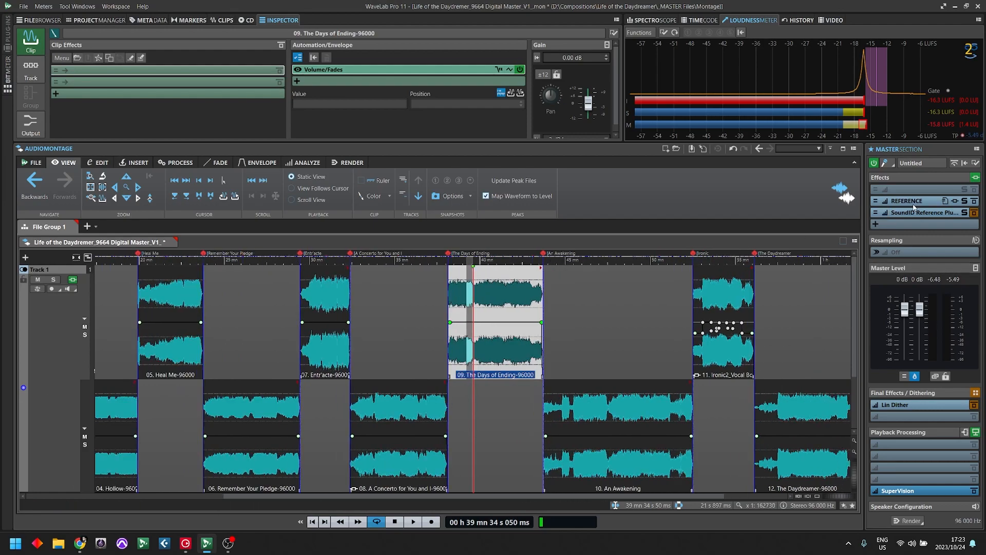
{"action": "key", "text": "Up"}
{"action": "key", "text": "Up"}
{"action": "key", "text": "Up"}
{"action": "key", "text": "Up"}
{"action": "key", "text": "Up"}
{"action": "key", "text": "Up"}
{"action": "key", "text": "Up"}
{"action": "key", "text": "Up"}
{"action": "key", "text": "Up"}
{"action": "key", "text": "Up"}
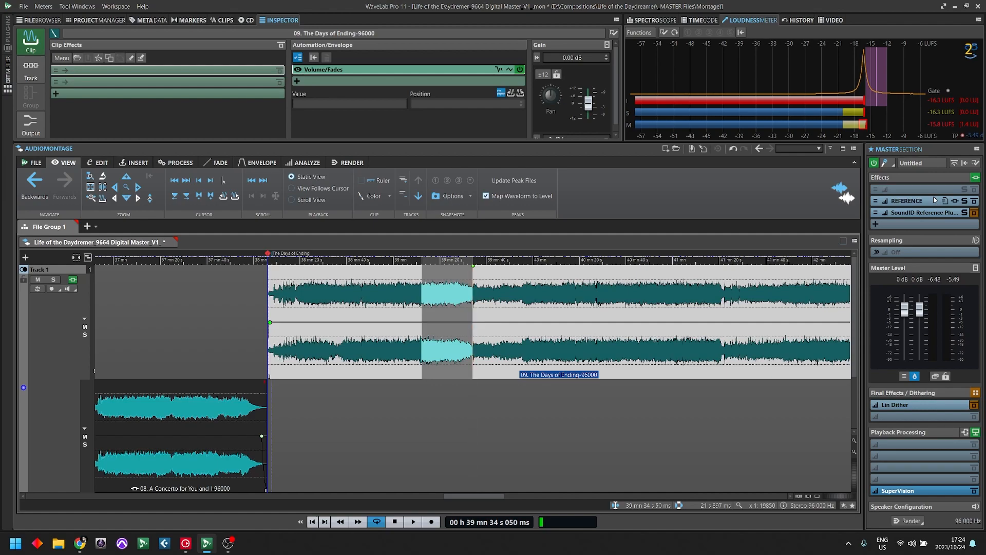
{"action": "key", "text": "g"}
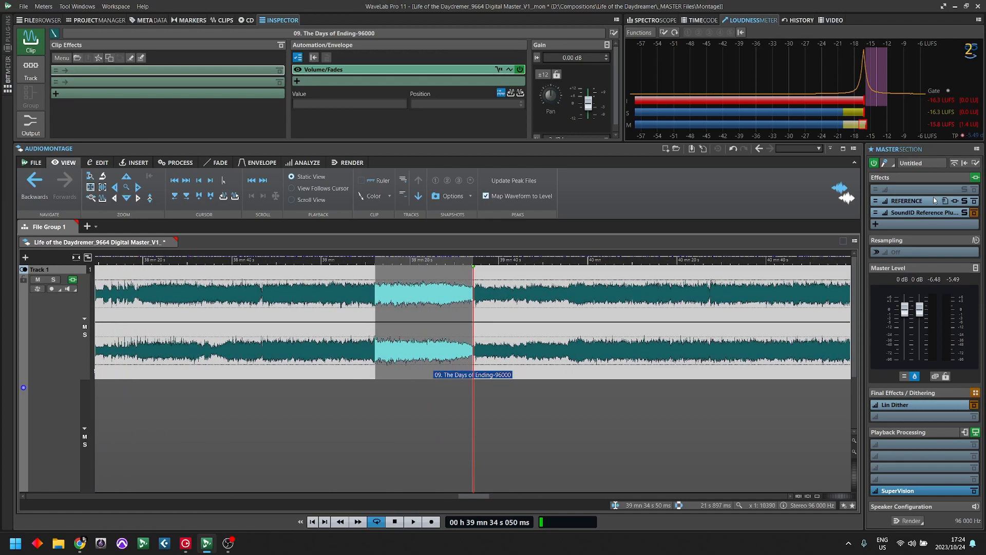
{"action": "key", "text": "Up"}
{"action": "key", "text": "Up"}
{"action": "key", "text": "Up"}
{"action": "key", "text": "Up"}
{"action": "key", "text": "Down"}
{"action": "key", "text": "Down"}
{"action": "key", "text": "Down"}
{"action": "key", "text": "Down"}
{"action": "key", "text": "Down"}
{"action": "key", "text": "Down"}
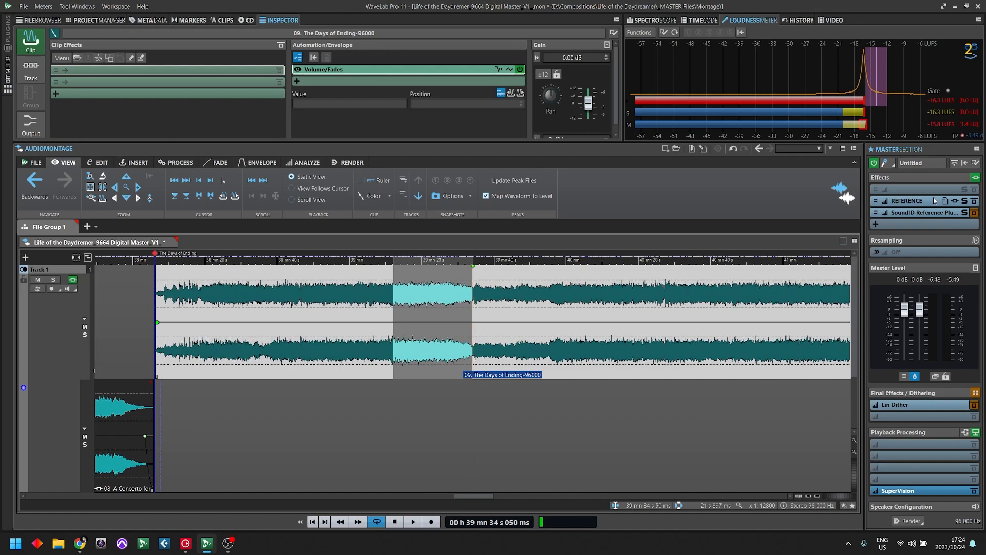
{"action": "key", "text": "Down"}
{"action": "key", "text": "Down"}
{"action": "key", "text": "Down"}
{"action": "key", "text": "Up"}
{"action": "key", "text": "Up"}
{"action": "key", "text": "Up"}
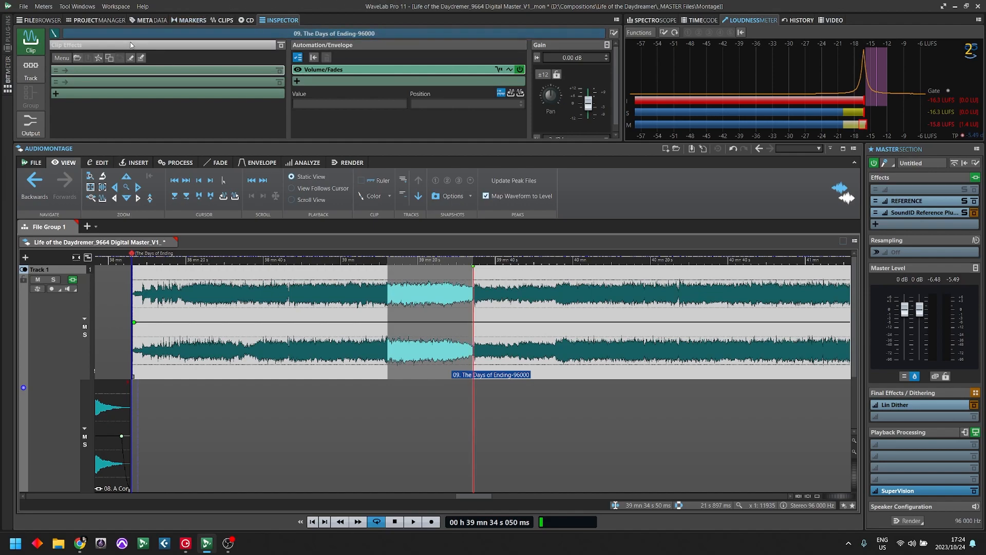
Insert the Steinberg Frequency EQ as a clip effect on 09. The Days of Ending and move its window aside
{"action": "left_click", "coordinate": [106, 73]}
{"action": "type", "text": "fre"}
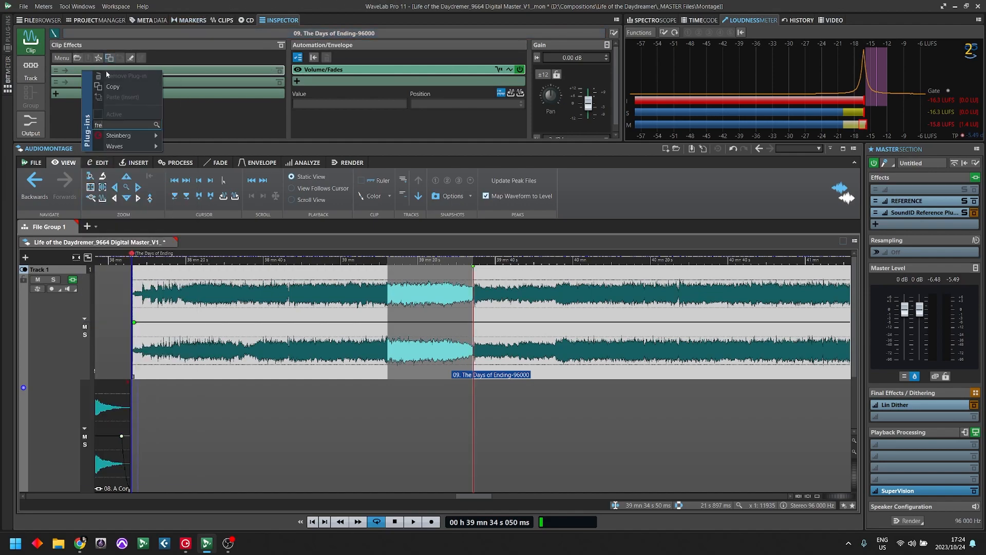
{"action": "mouse_move", "coordinate": [147, 136]}
{"action": "mouse_move", "coordinate": [187, 138]}
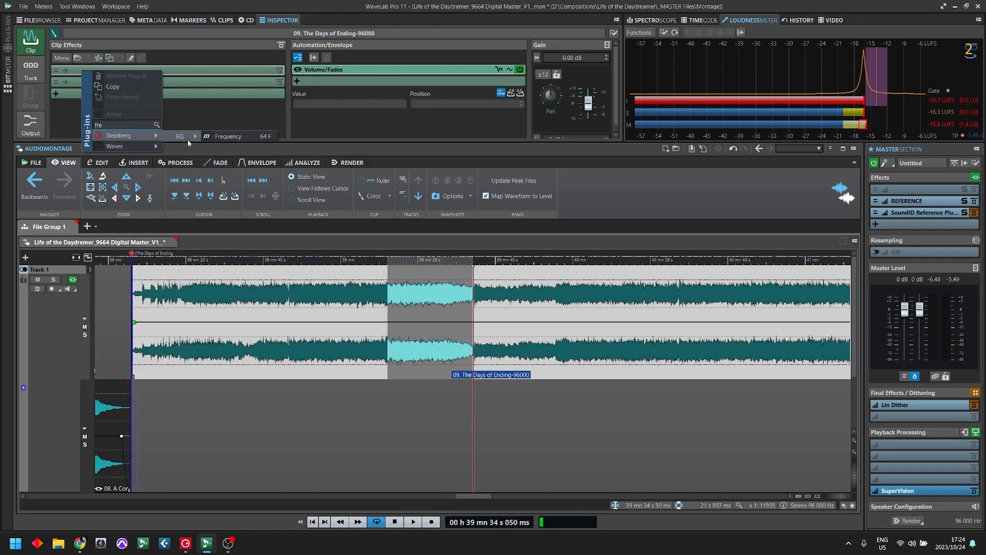
{"action": "left_click", "coordinate": [218, 138]}
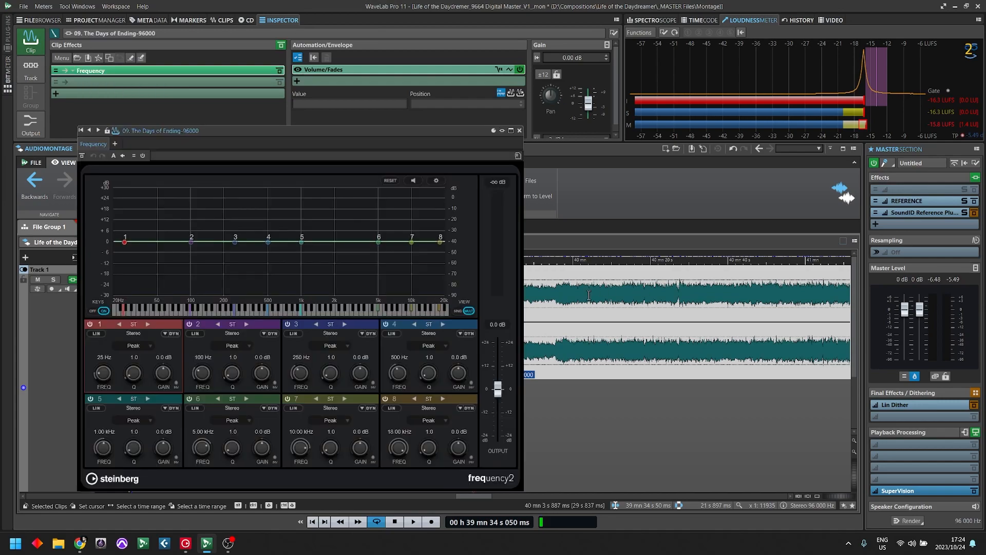
{"action": "left_click_drag", "start_coordinate": [235, 120], "coordinate": [183, 64]}
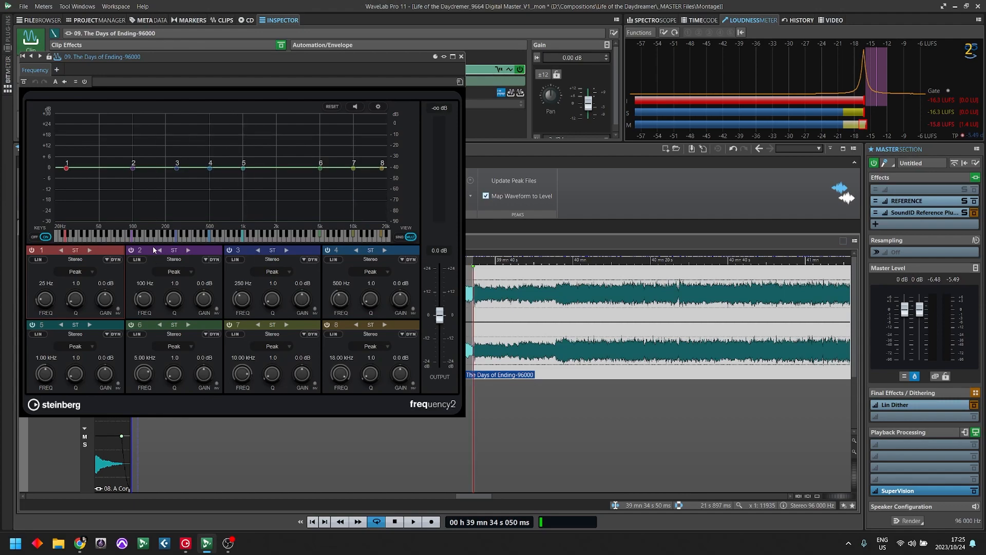
Try linear-phase mode on band 2 of the Frequency EQ and show the band's dynamic settings
{"action": "left_click", "coordinate": [188, 251]}
{"action": "left_click", "coordinate": [188, 251]}
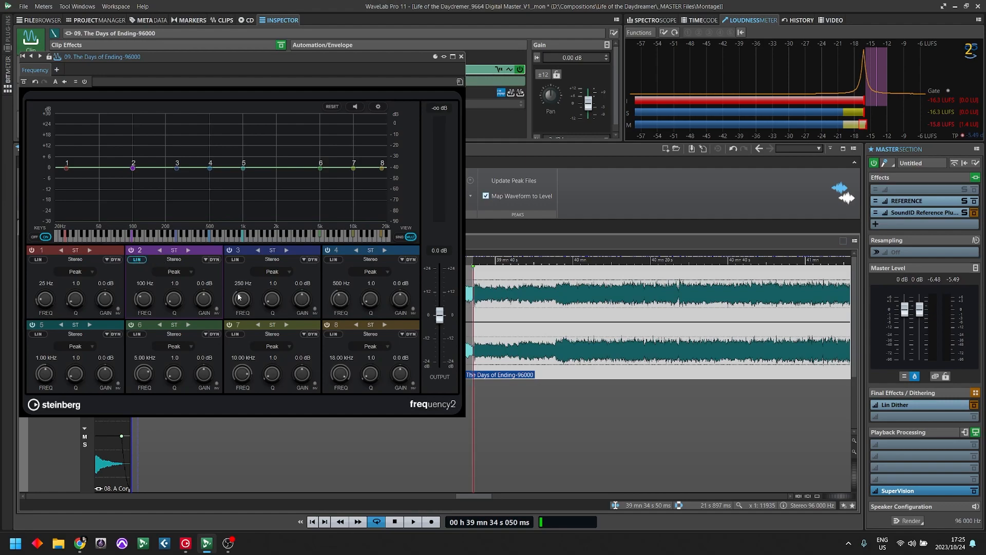
{"action": "left_click", "coordinate": [214, 260]}
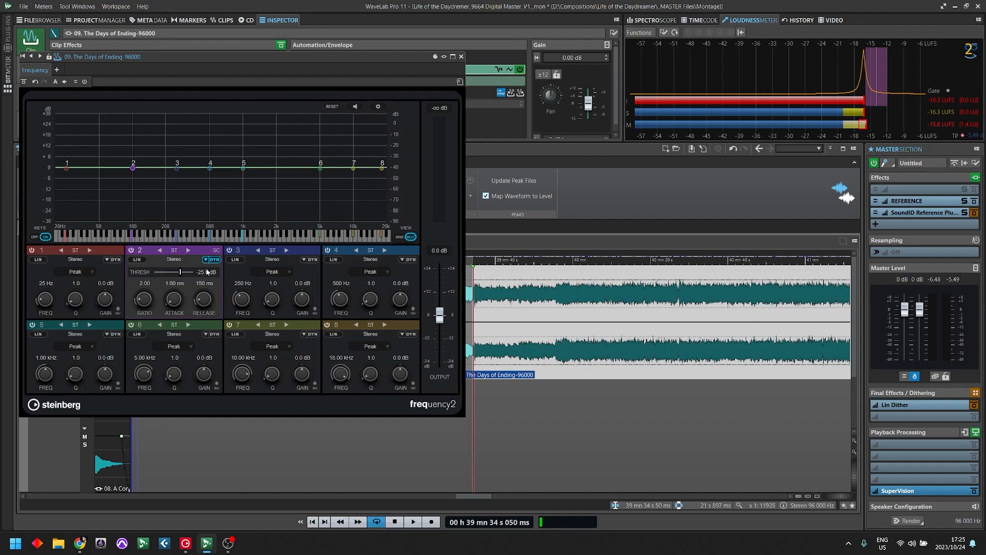
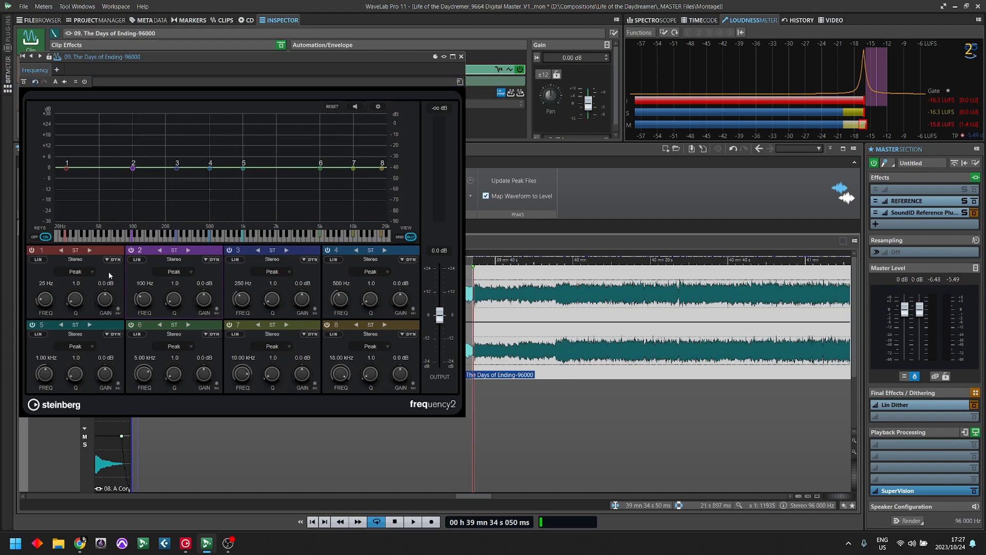
Set EQ band 1 to the Cut 24 filter type and enable its linear-phase mode
{"action": "left_click", "coordinate": [75, 271]}
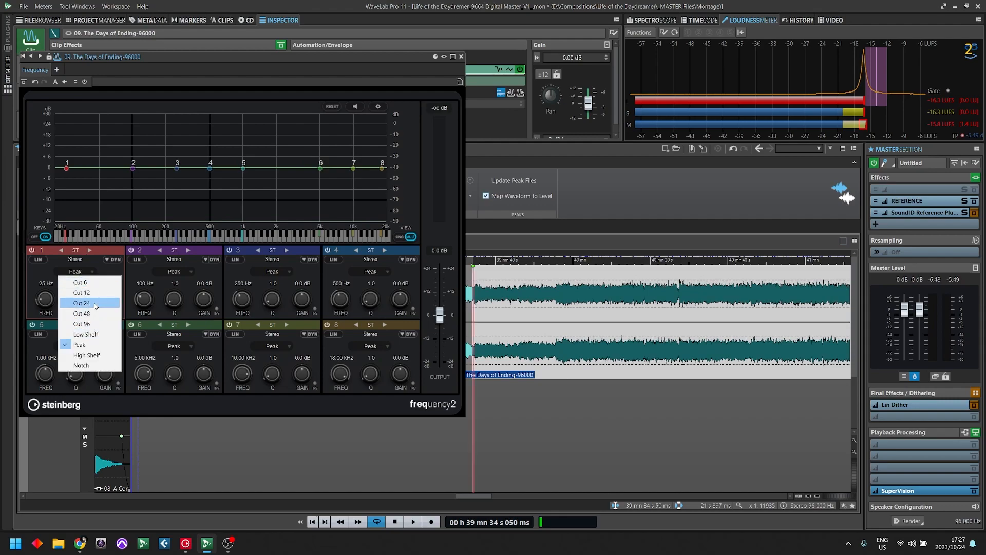
{"action": "left_click", "coordinate": [83, 303]}
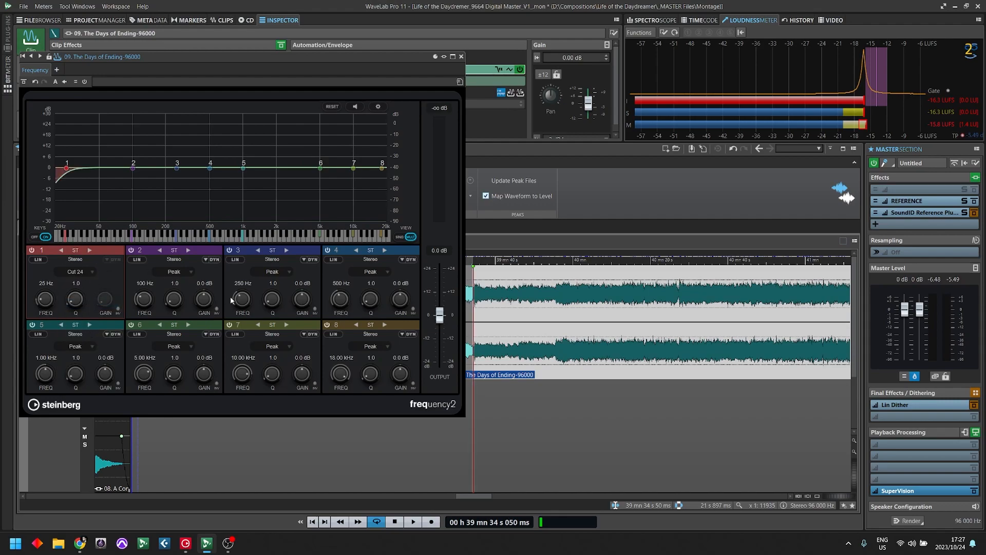
{"action": "left_click", "coordinate": [38, 260]}
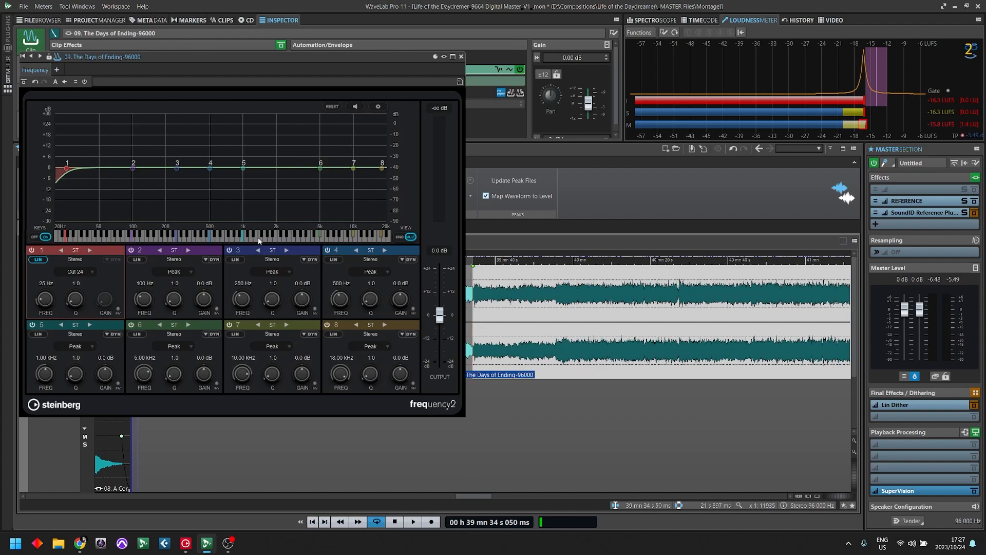
Set EQ band 8 to the Cut 12 filter type at 106 Hz and switch band 1 off
{"action": "left_click", "coordinate": [360, 348]}
{"action": "left_click", "coordinate": [376, 367]}
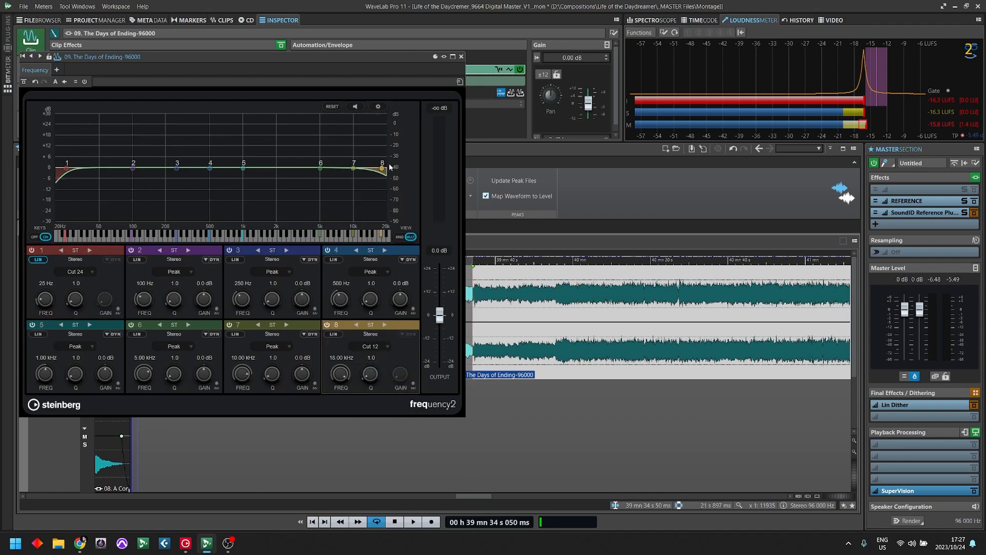
{"action": "double_click", "coordinate": [342, 358]}
{"action": "type", "text": "304"}
{"action": "key", "text": "Return"}
{"action": "left_click_drag", "start_coordinate": [337, 438], "coordinate": [342, 447]}
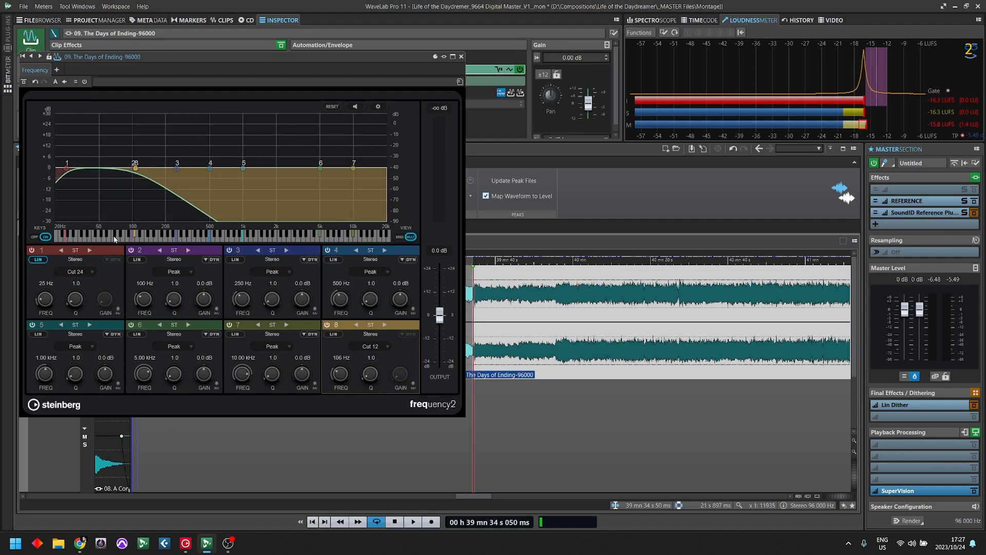
{"action": "left_click", "coordinate": [30, 250]}
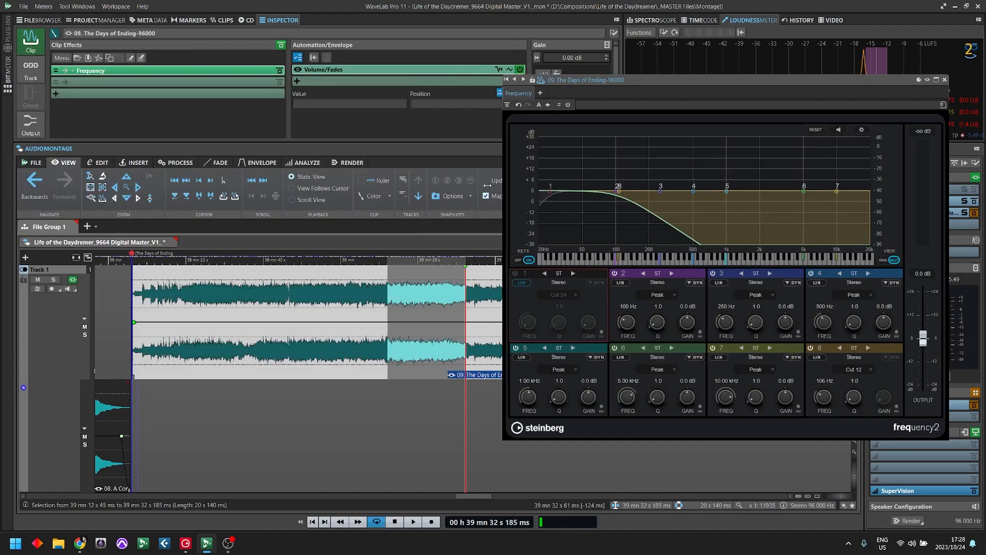
Play the selected passage with the Frequency EQ moved aside, comparing band 1 off and on and leaving it on
{"action": "key", "text": "space"}
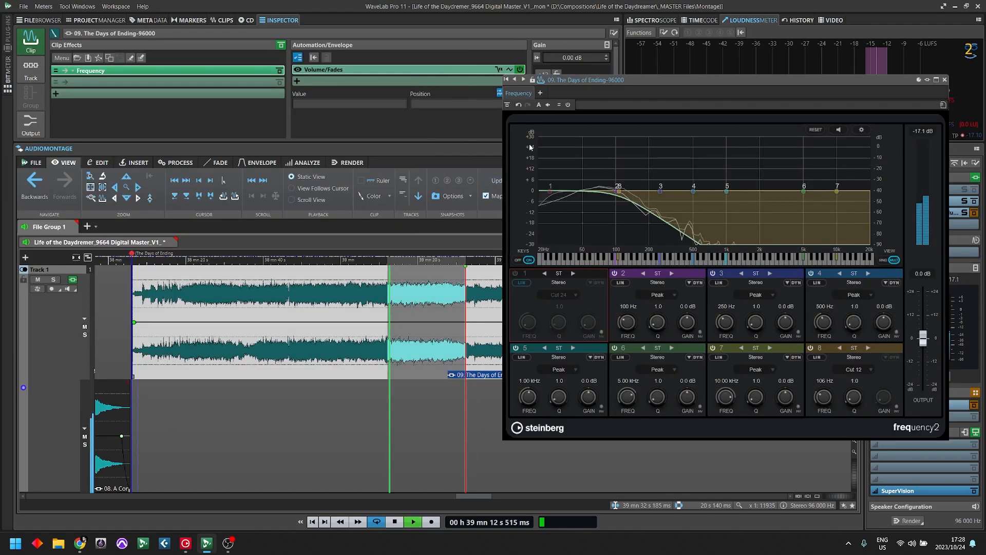
{"action": "left_click_drag", "start_coordinate": [616, 82], "coordinate": [192, 94]}
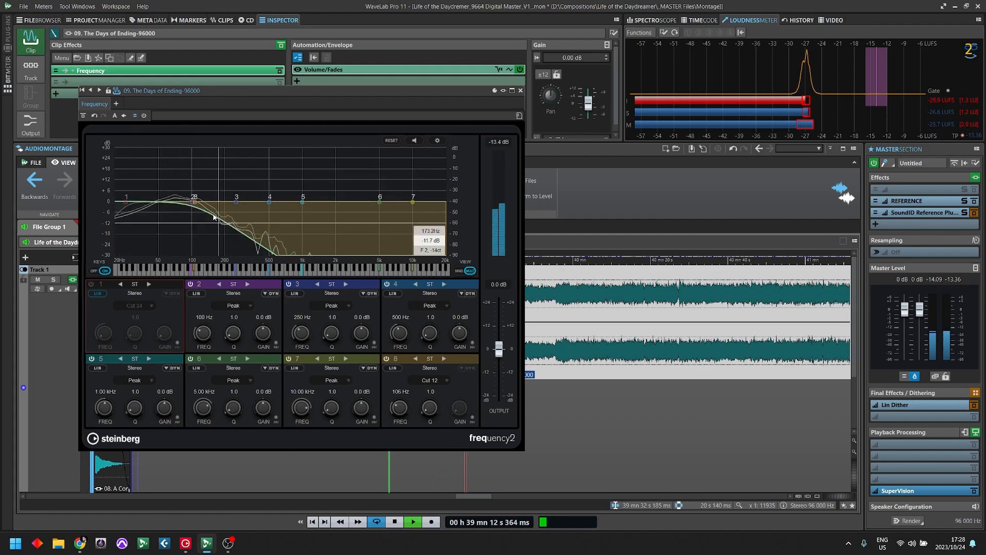
{"action": "left_click", "coordinate": [91, 284]}
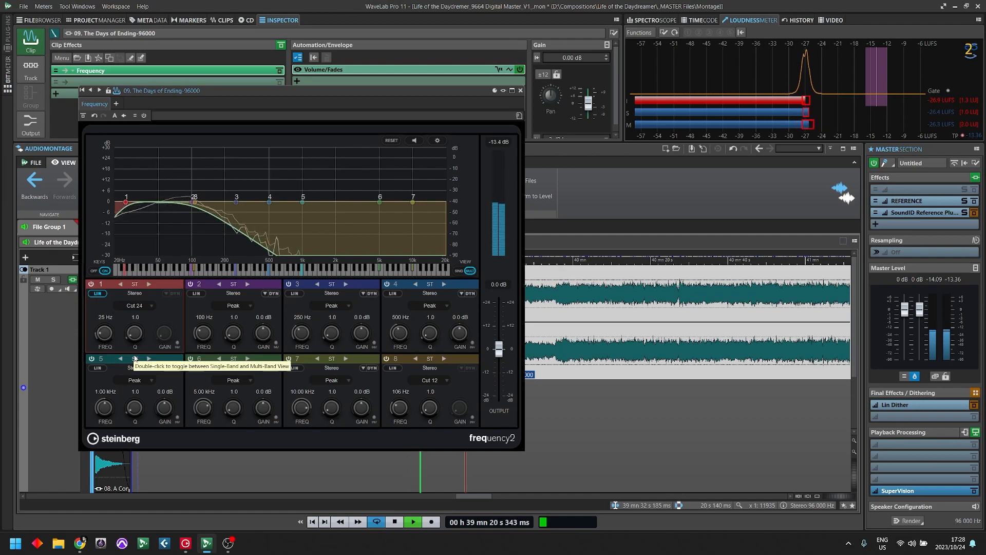
{"action": "left_click", "coordinate": [91, 285]}
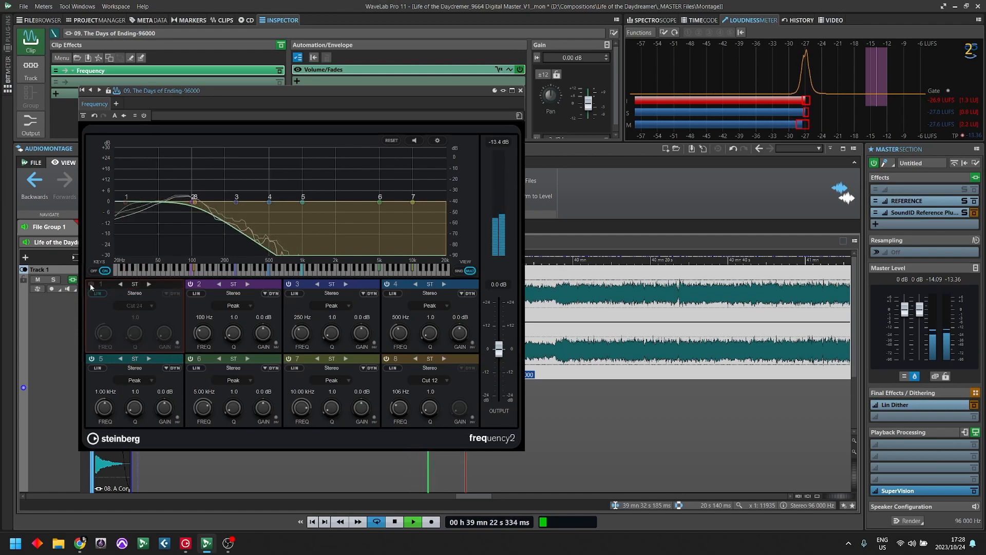
{"action": "left_click", "coordinate": [91, 285]}
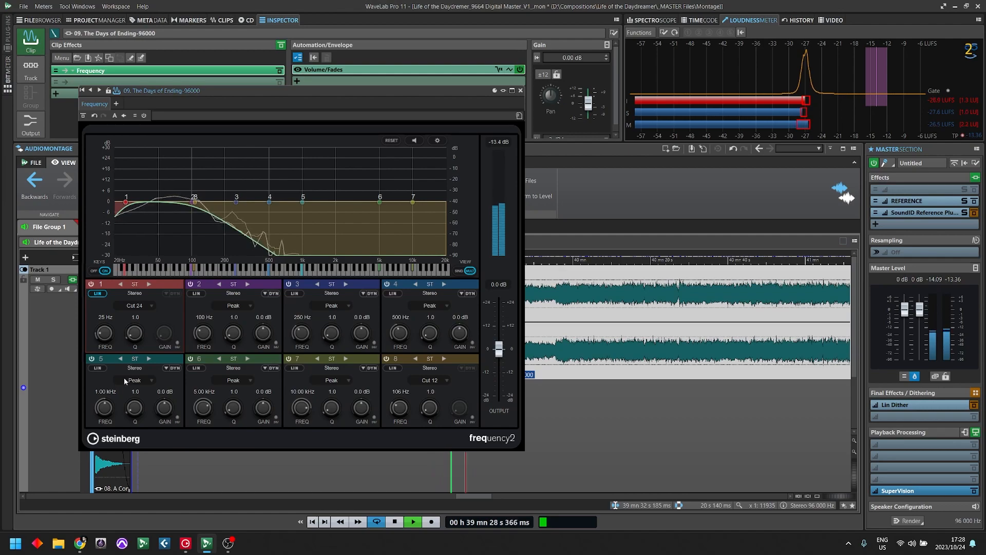
{"action": "key", "text": "space"}
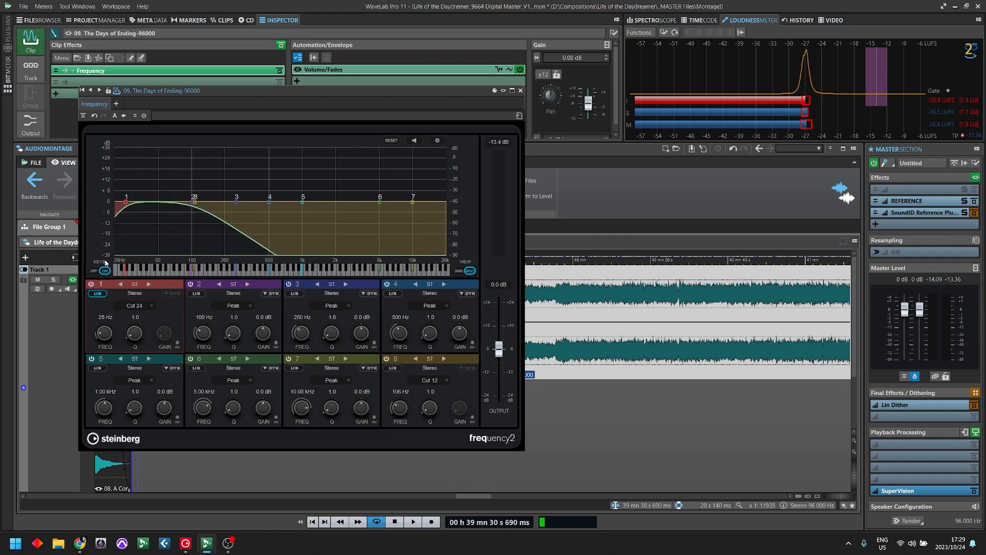
Sweep the cutoff of band 1 up to 59 Hz and of band 8 to 396 Hz during playback
{"action": "key", "text": "space"}
{"action": "mouse_move", "coordinate": [107, 340]}
{"action": "left_mouse_down"}
{"action": "mouse_move", "coordinate": [112, 329]}
{"action": "mouse_move", "coordinate": [117, 342]}
{"action": "left_mouse_up"}
{"action": "left_click_drag", "start_coordinate": [402, 411], "coordinate": [390, 414]}
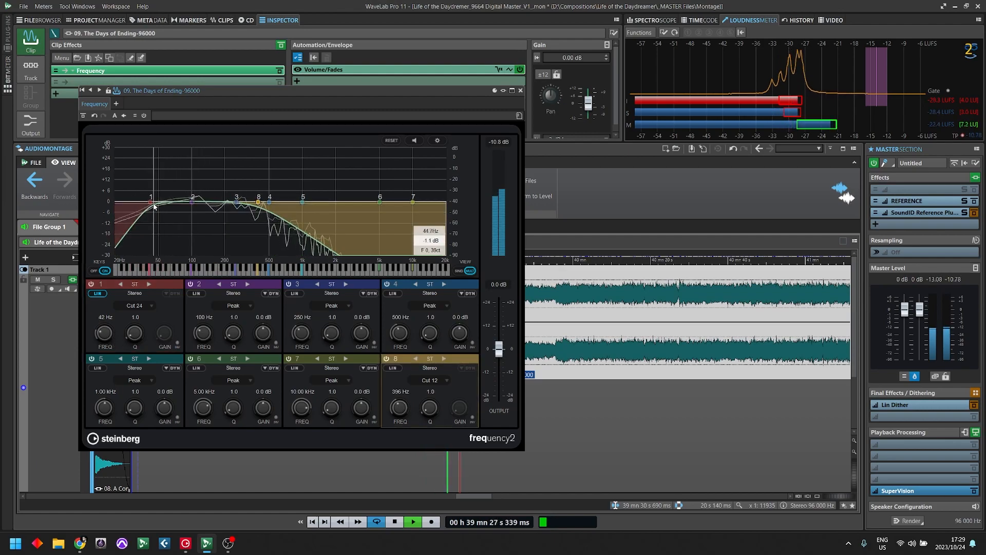
{"action": "left_click_drag", "start_coordinate": [105, 334], "coordinate": [111, 346]}
{"action": "key", "text": "space"}
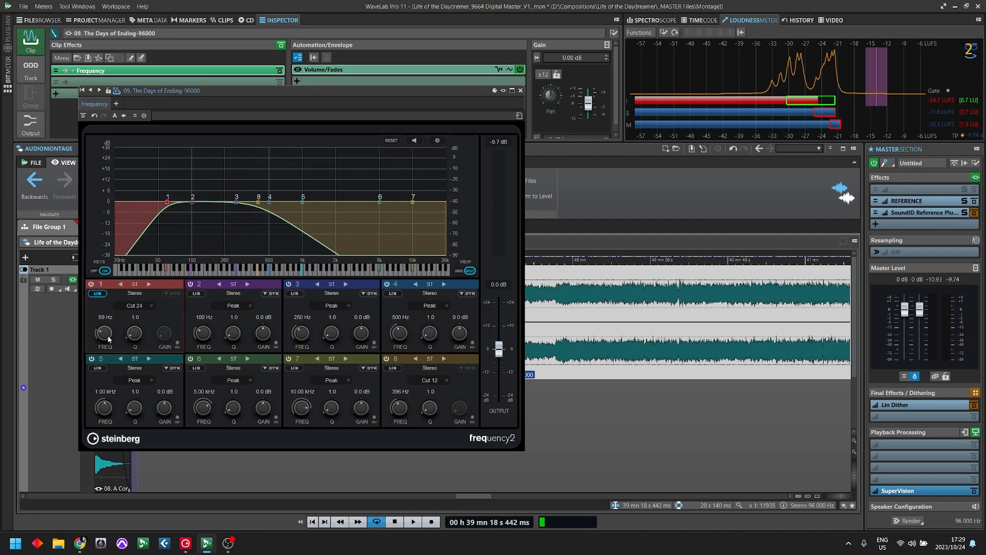
Set the cutoff frequency of EQ band 1 to 30 Hz and change it to 25 Hz
{"action": "left_click_drag", "start_coordinate": [108, 330], "coordinate": [107, 334]}
{"action": "left_click", "coordinate": [106, 318]}
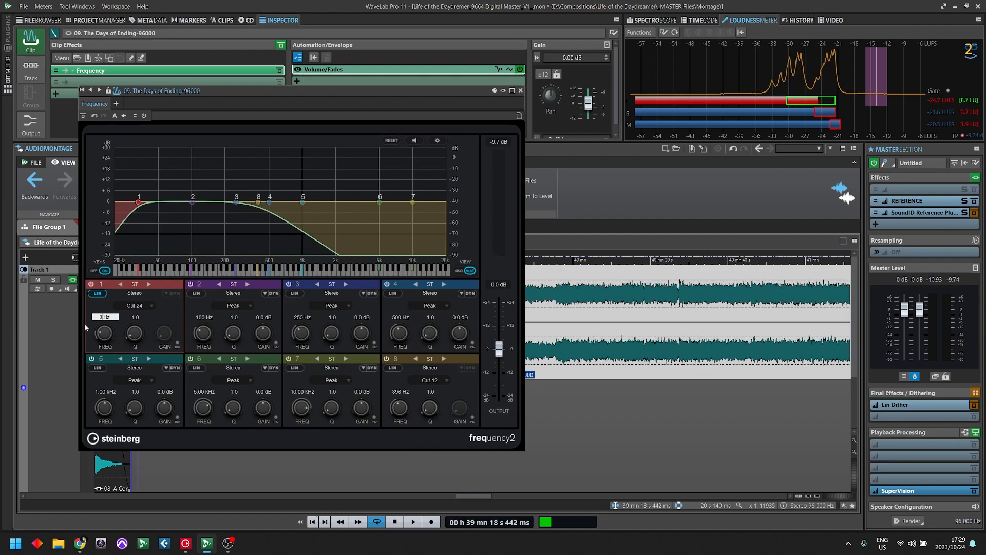
{"action": "type", "text": "30"}
{"action": "key", "text": "Return"}
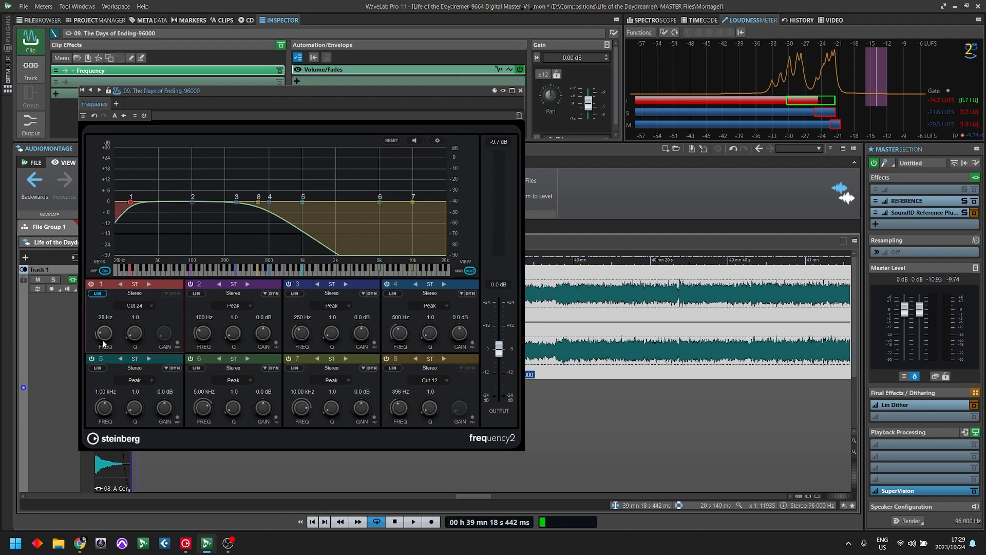
{"action": "scroll", "coordinate": [106, 343], "scroll_direction": "down", "scroll_amount": 1}
{"action": "scroll", "coordinate": [106, 344], "scroll_direction": "up", "scroll_amount": 1}
{"action": "left_click", "coordinate": [107, 317]}
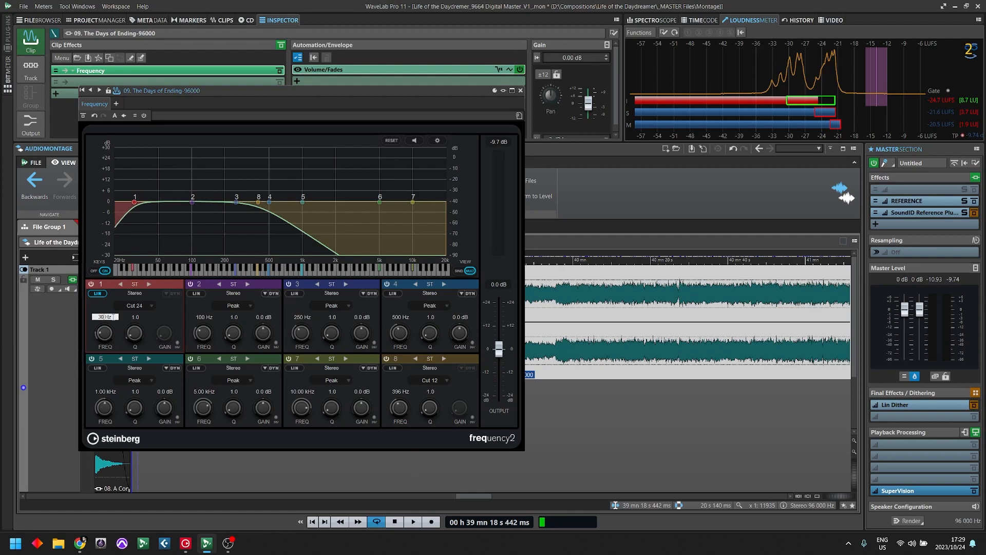
{"action": "type", "text": "25"}
{"action": "key", "text": "Return"}
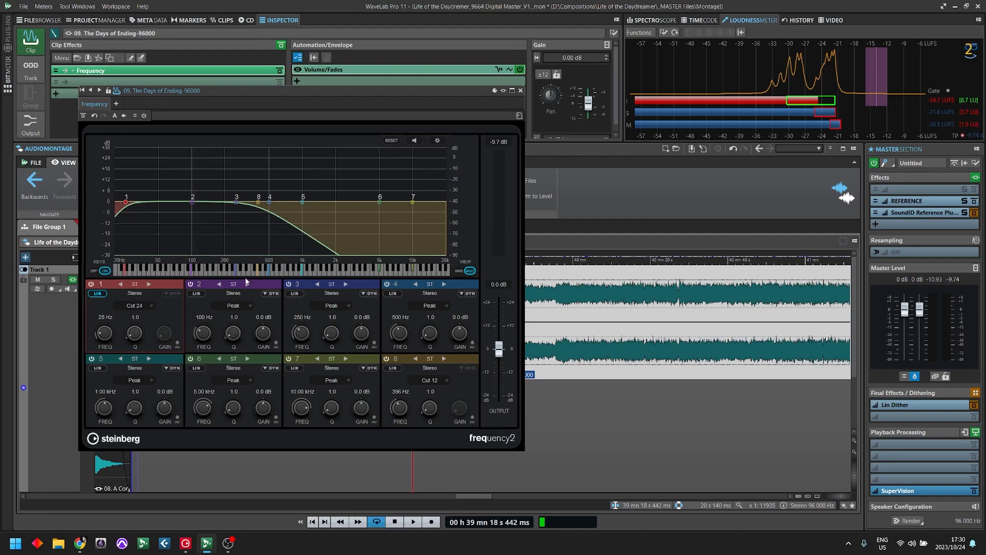
Set the cutoff frequency of EQ band 8 to 100 Hz and that of band 1 to 35 Hz
{"action": "left_click", "coordinate": [400, 391]}
{"action": "left_click", "coordinate": [399, 392]}
{"action": "left_click_drag", "start_coordinate": [400, 391], "coordinate": [386, 383]}
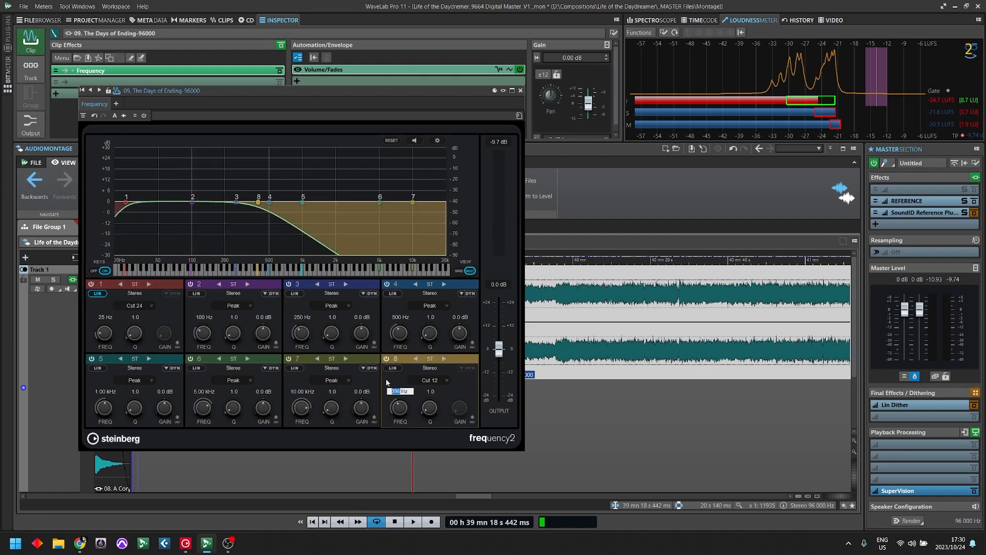
{"action": "type", "text": "100"}
{"action": "key", "text": "Return"}
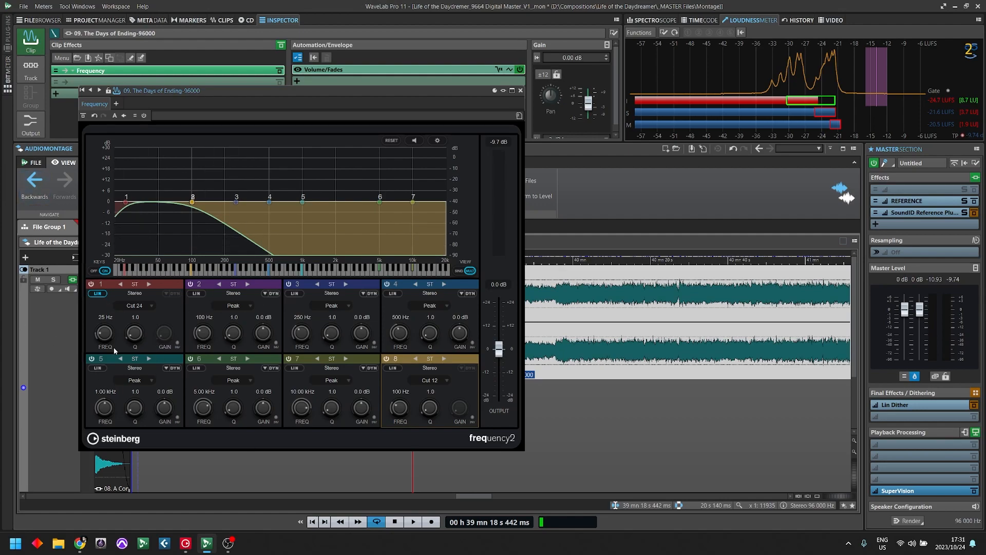
{"action": "left_click", "coordinate": [97, 318]}
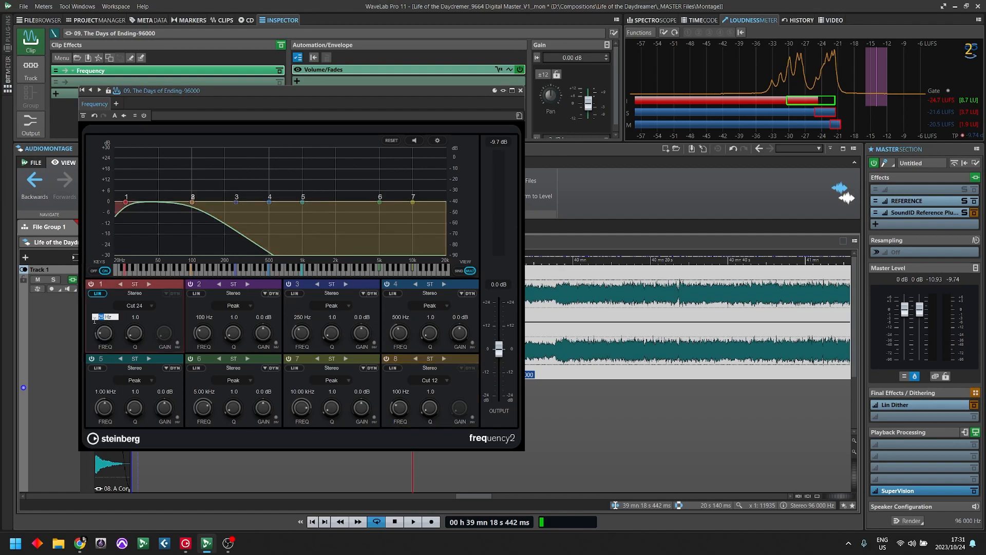
{"action": "type", "text": "3"}
{"action": "type", "text": "5"}
{"action": "key", "text": "Return"}
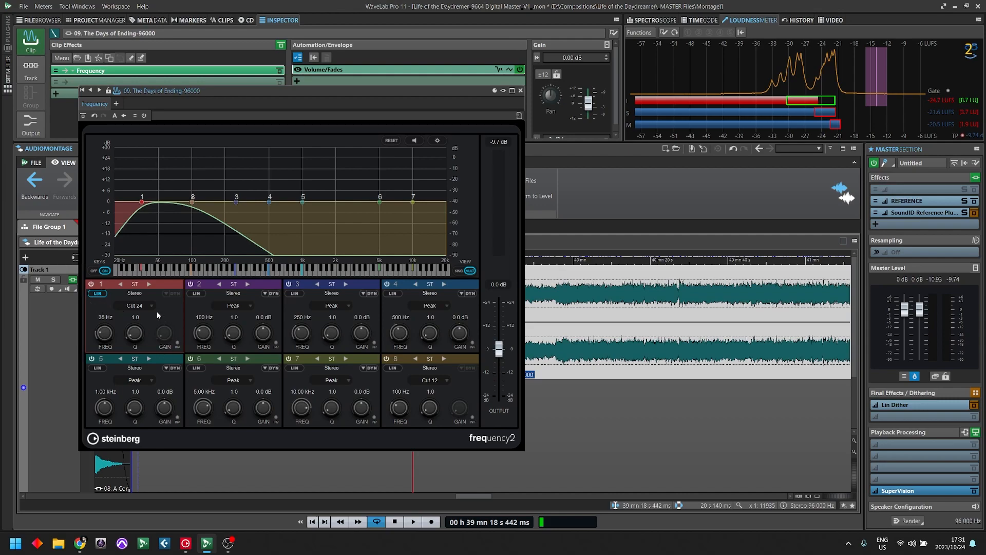
Audition the passage while comparing band 1 with linear-phase processing off and on
{"action": "left_click_drag", "start_coordinate": [274, 90], "coordinate": [322, 79]}
{"action": "key", "text": "space"}
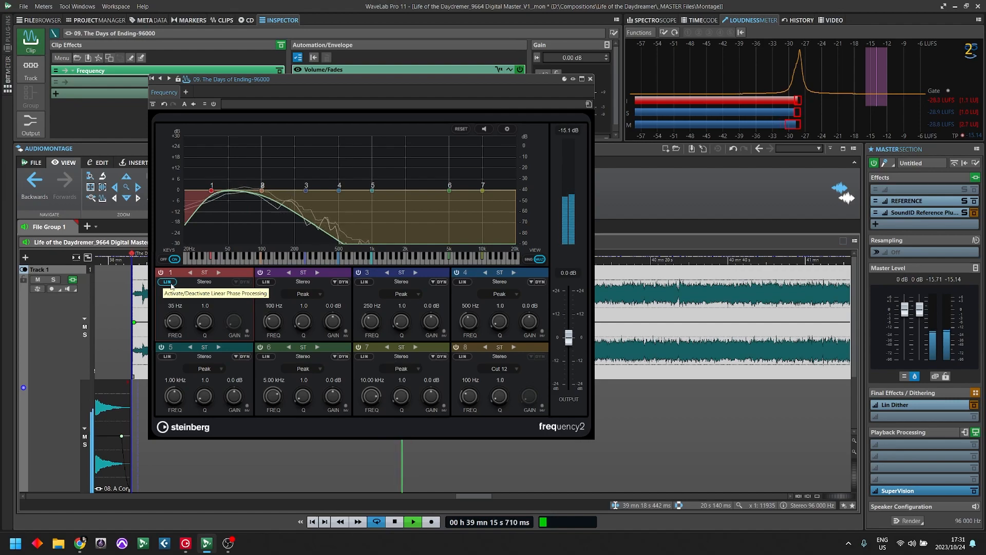
{"action": "left_click", "coordinate": [171, 284]}
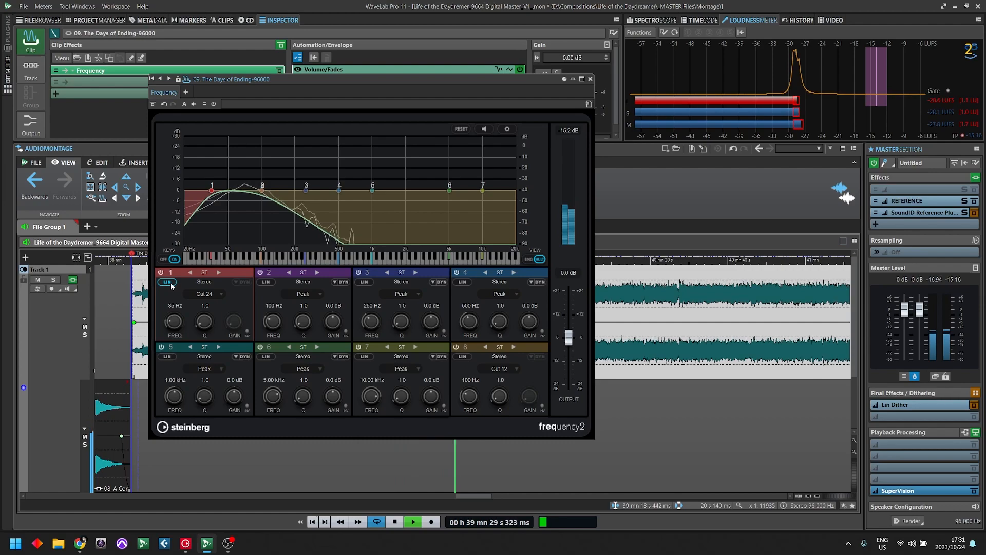
{"action": "left_click", "coordinate": [171, 284]}
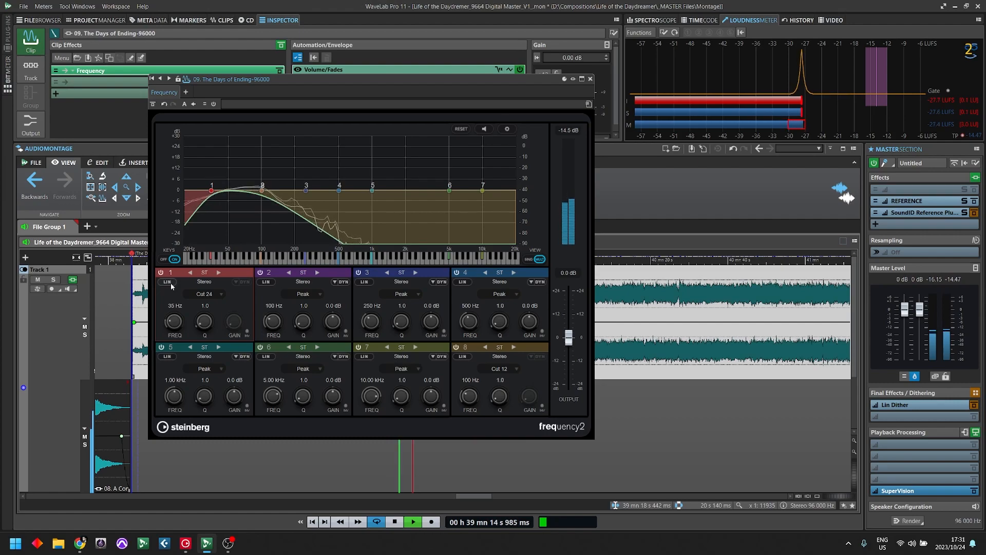
{"action": "left_click", "coordinate": [169, 282]}
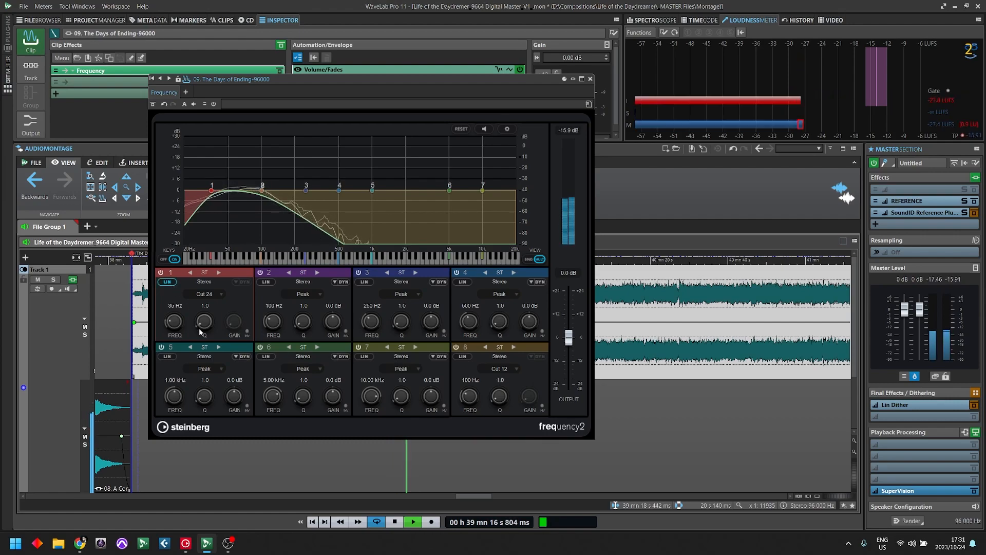
{"action": "key", "text": "space"}
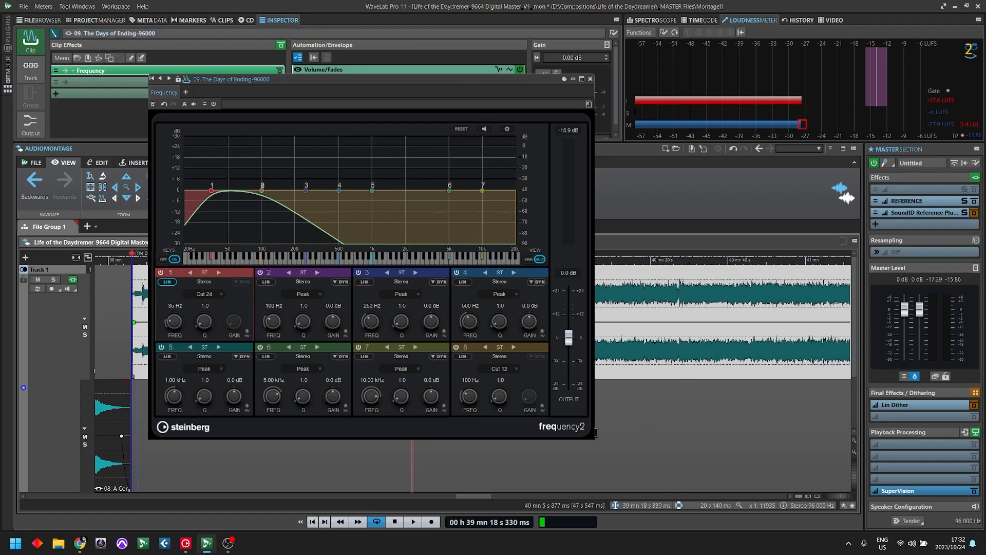
Set EQ band 8 to the Peak filter type at 20 kHz and the cutoff of band 1 to 30 Hz
{"action": "left_click_drag", "start_coordinate": [471, 396], "coordinate": [487, 325]}
{"action": "left_click", "coordinate": [511, 368]}
{"action": "left_click", "coordinate": [505, 378]}
{"action": "left_click", "coordinate": [506, 370]}
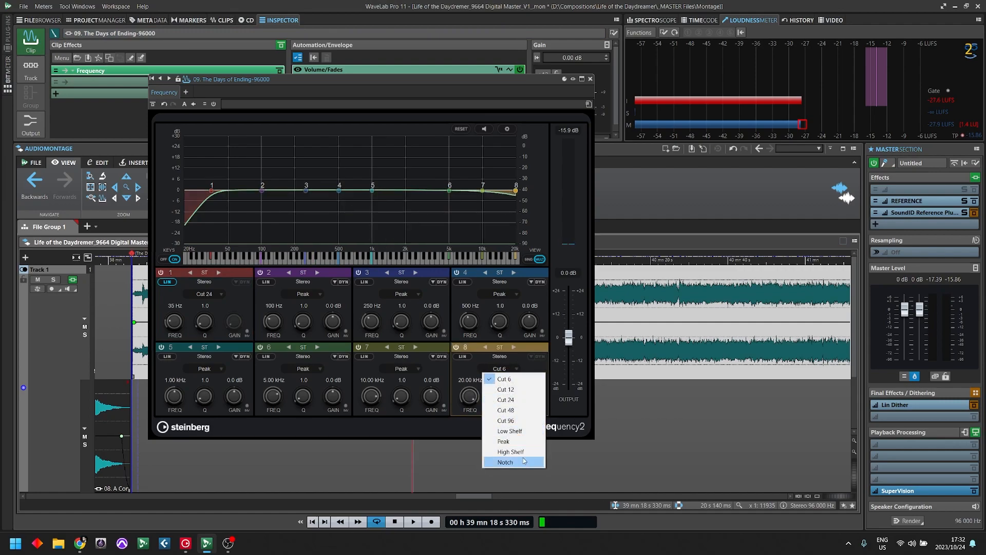
{"action": "left_click", "coordinate": [508, 441]}
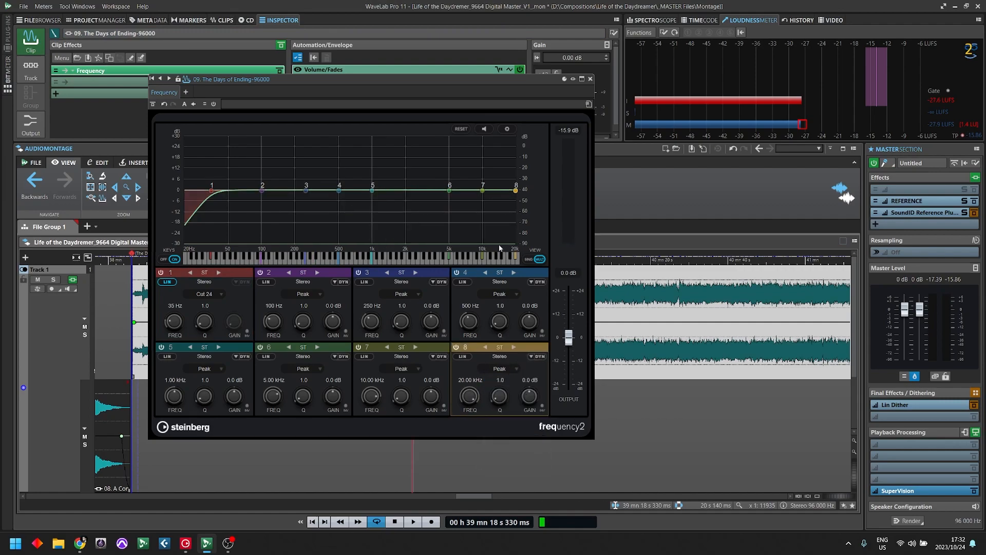
{"action": "left_click", "coordinate": [174, 306]}
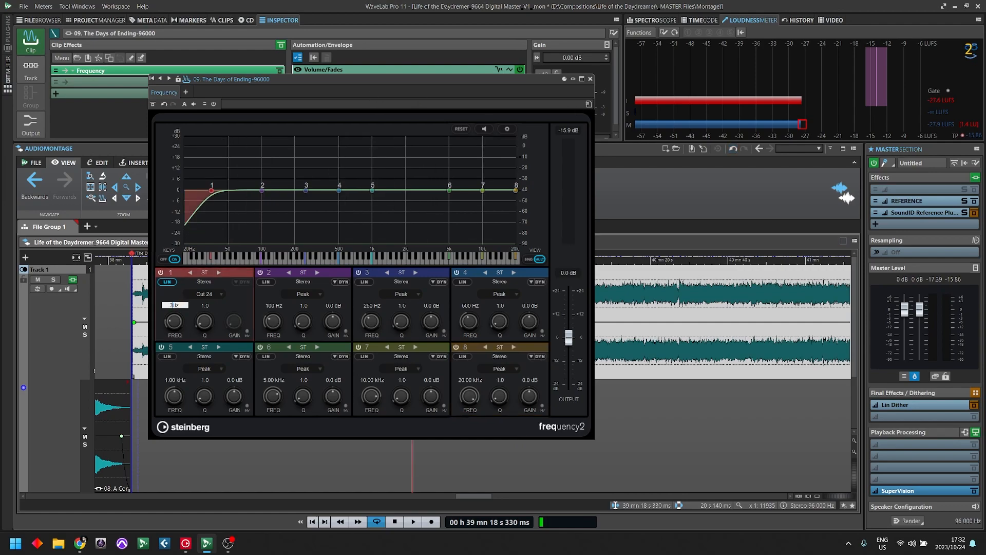
{"action": "type", "text": "0"}
{"action": "key", "text": "Return"}
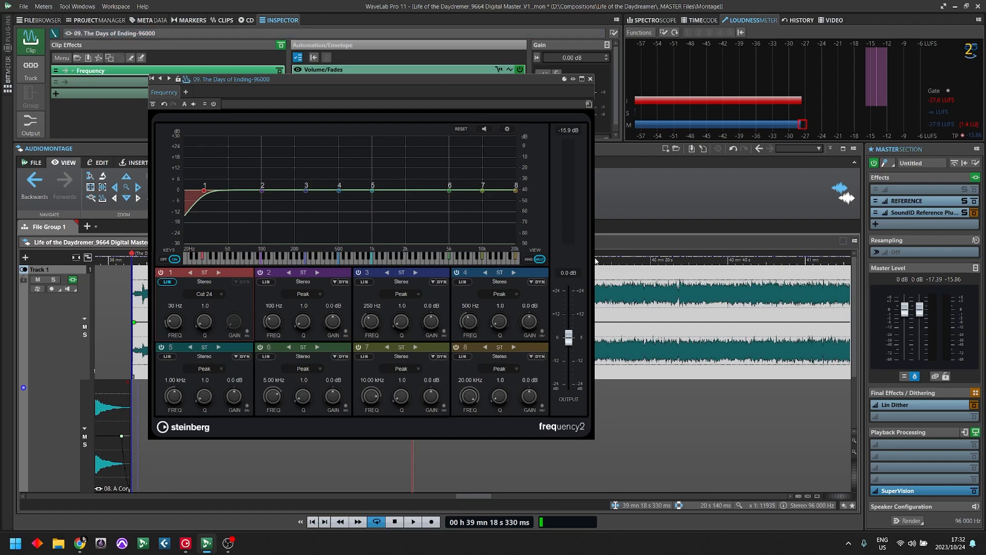
Audition the passage while toggling the Frequency effect's processing to compare it with the unprocessed sound
{"action": "key", "text": "space"}
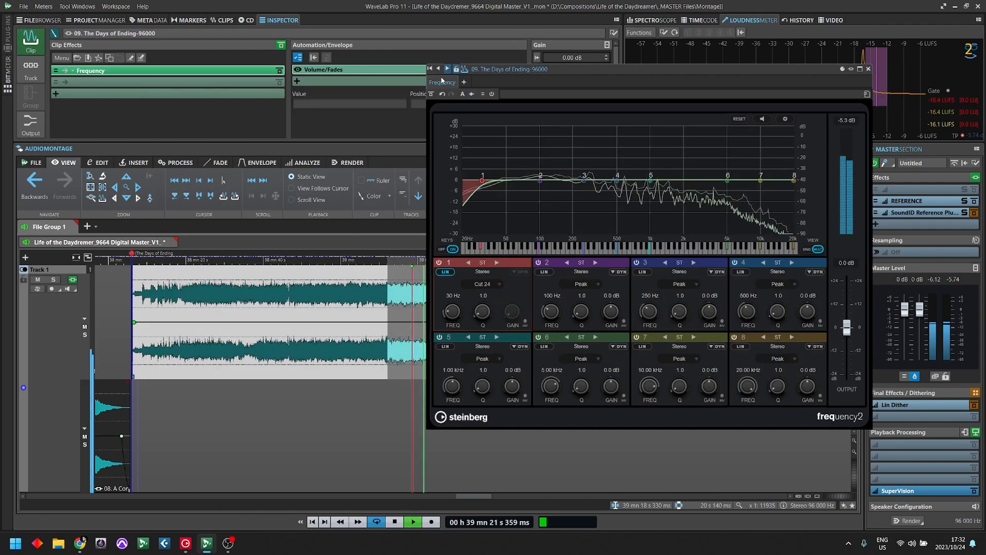
{"action": "left_click", "coordinate": [430, 95]}
{"action": "left_click", "coordinate": [430, 95]}
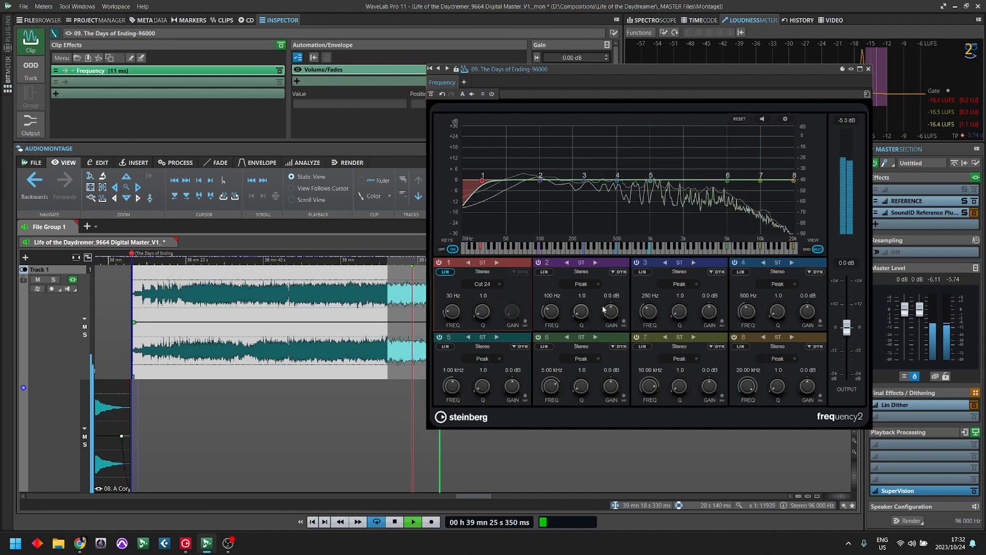
{"action": "key", "text": "space"}
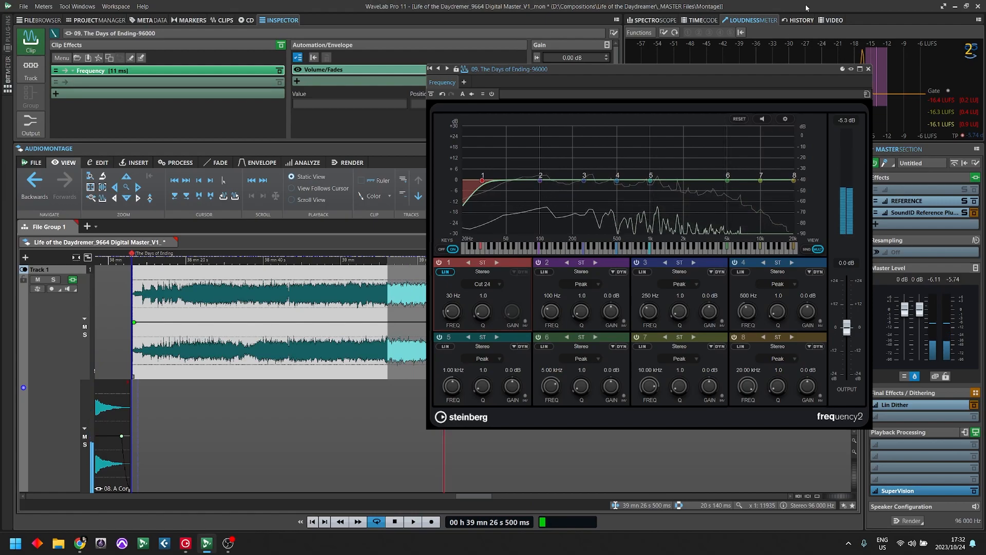
Bring reference Track 2 into view, solo it for comparison, and show the Reference Track option among the addable track types
{"action": "left_click_drag", "start_coordinate": [524, 71], "coordinate": [121, 63]}
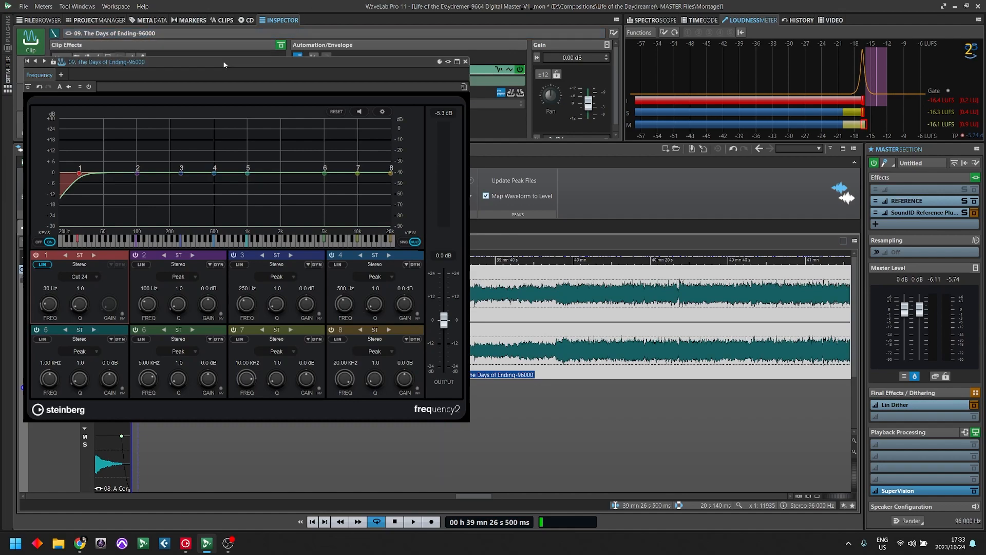
{"action": "left_click_drag", "start_coordinate": [222, 60], "coordinate": [569, 44]}
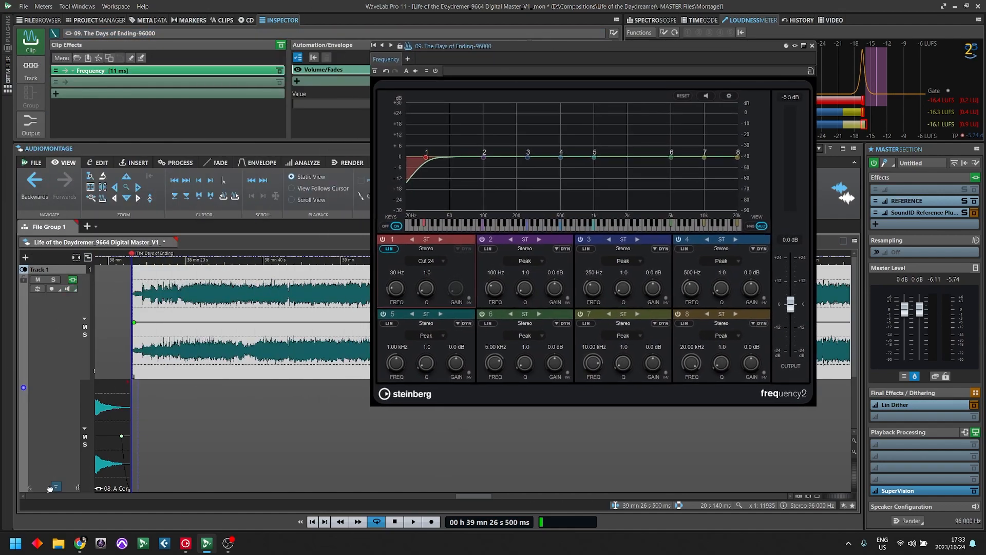
{"action": "left_click", "coordinate": [51, 492]}
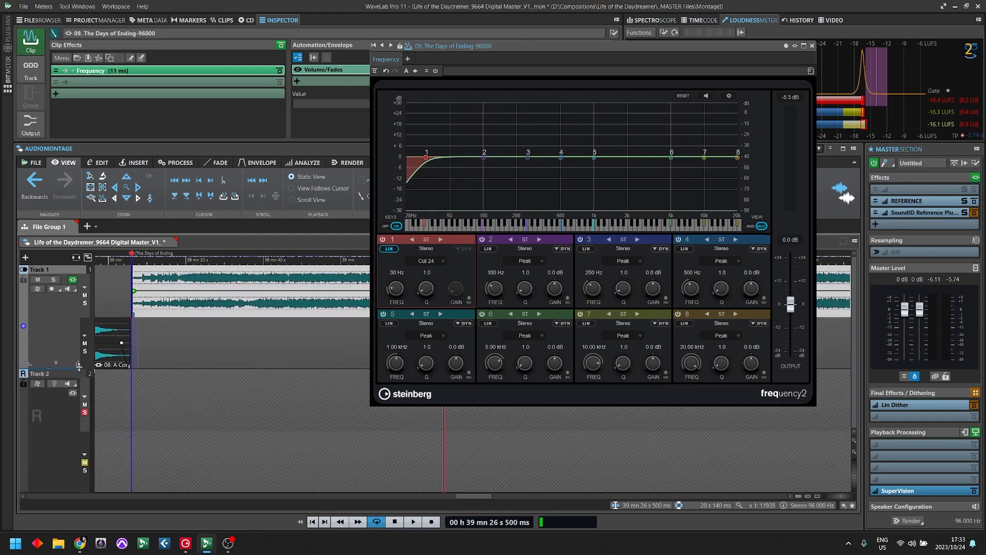
{"action": "scroll", "coordinate": [186, 426], "scroll_direction": "down", "scroll_amount": 10}
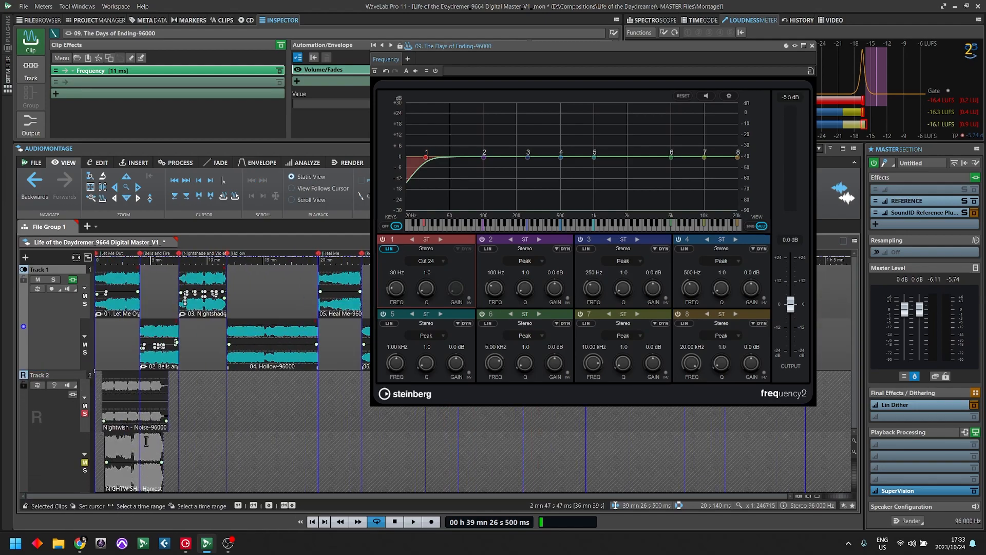
{"action": "left_click", "coordinate": [54, 385]}
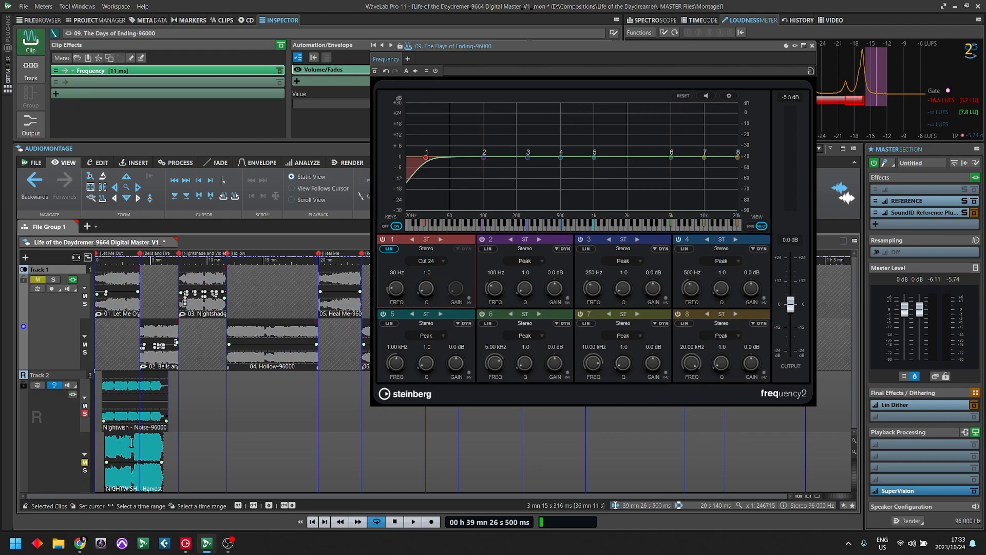
{"action": "left_click", "coordinate": [24, 257]}
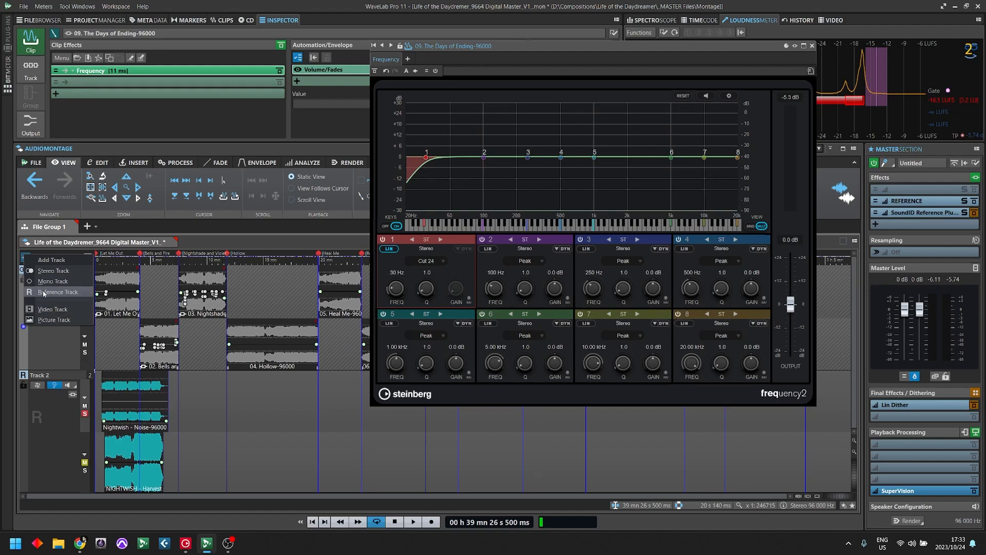
{"action": "left_click", "coordinate": [73, 358]}
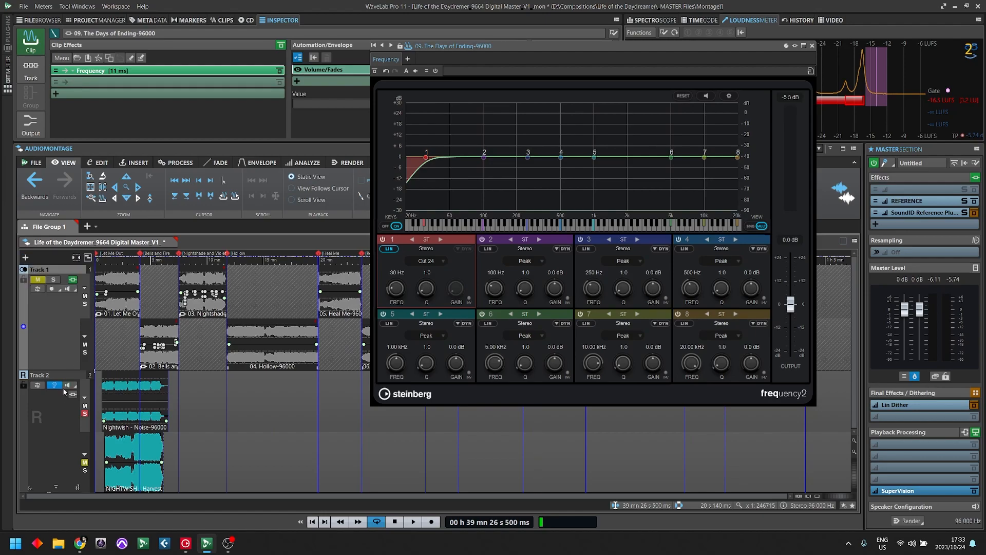
Enlarge the height of Track 1 and arrange the Frequency and REFERENCE plug-in windows over the montage
{"action": "left_click_drag", "start_coordinate": [61, 371], "coordinate": [57, 494]}
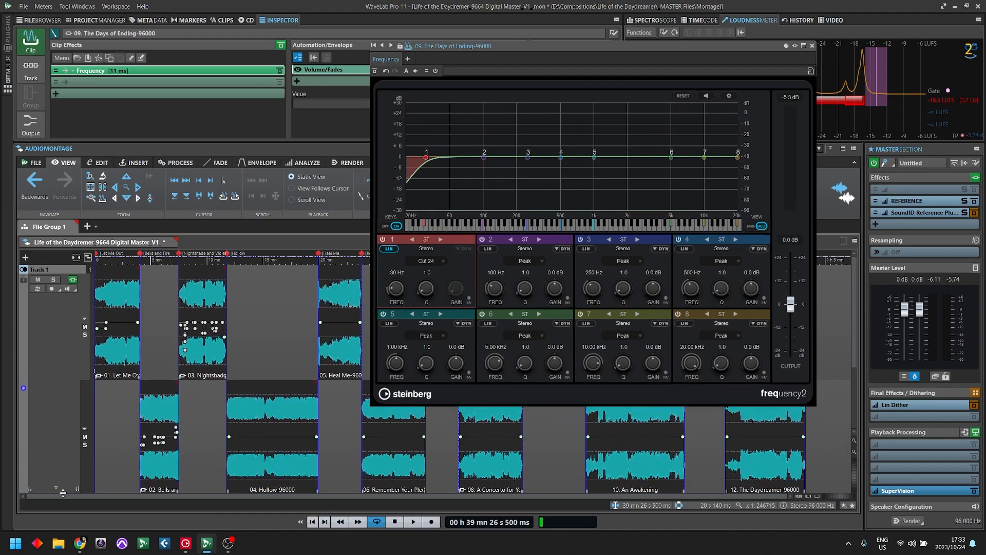
{"action": "left_click_drag", "start_coordinate": [477, 47], "coordinate": [237, 71]}
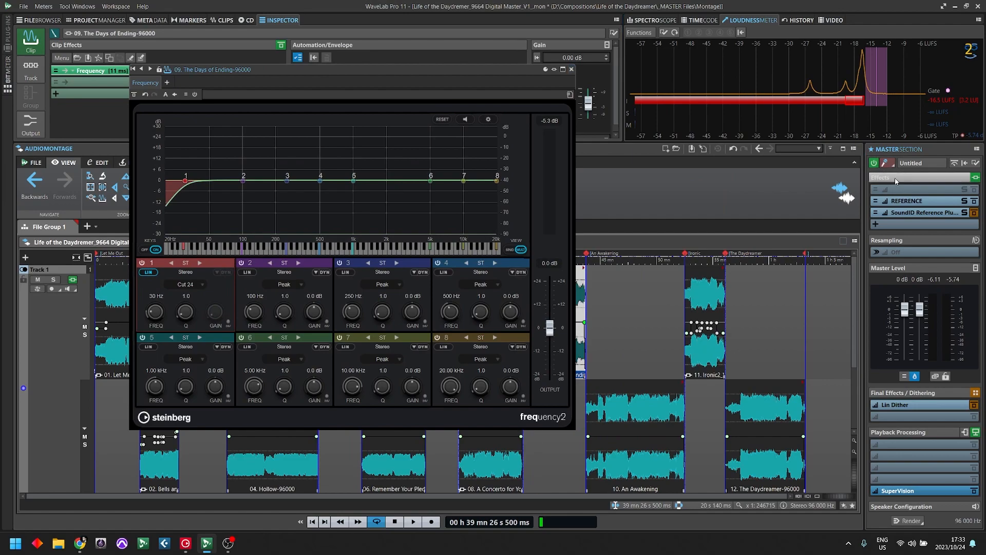
{"action": "left_click_drag", "start_coordinate": [0, 37], "coordinate": [363, 119]}
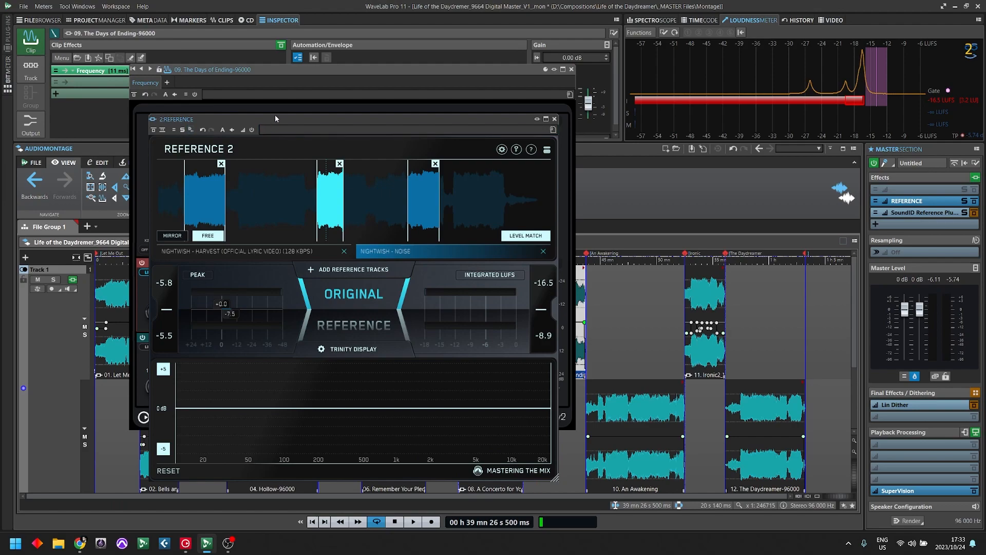
{"action": "left_click_drag", "start_coordinate": [275, 119], "coordinate": [166, 100]}
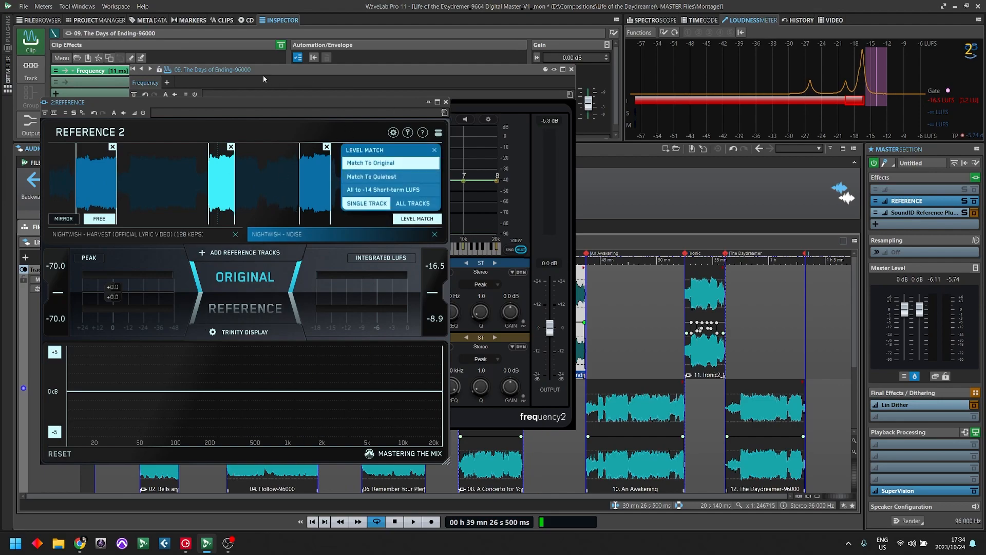
{"action": "left_click_drag", "start_coordinate": [261, 102], "coordinate": [334, 40]}
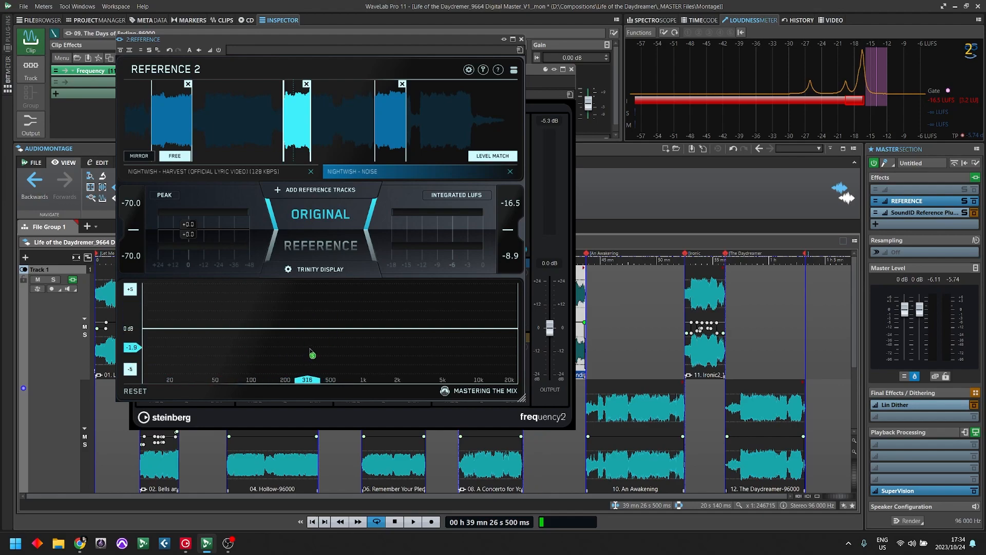
Play passages of The Days of Ending, including from about 38 mn 55 s, and compare its tonal balance with the Nightwish - Noise reference
{"action": "key", "text": "space"}
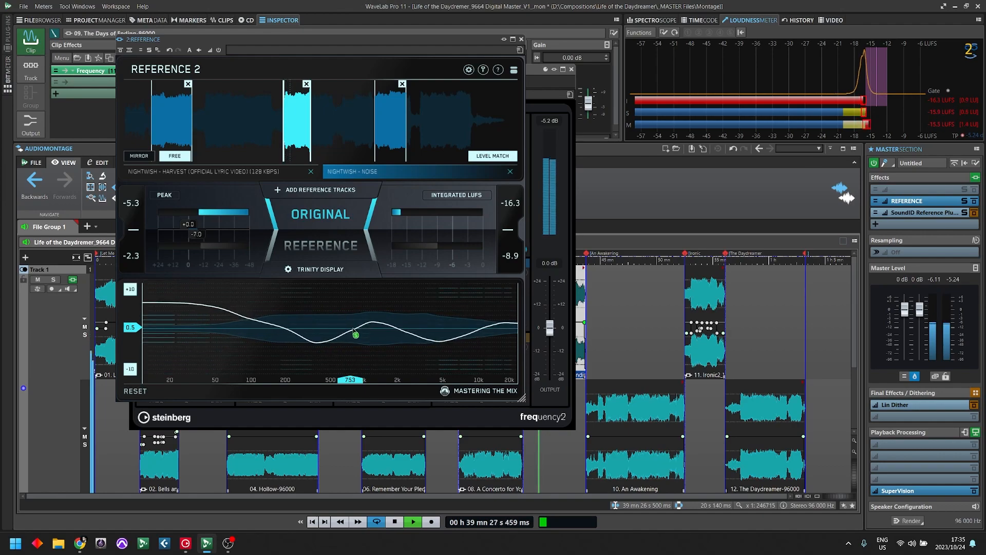
{"action": "key", "text": "space"}
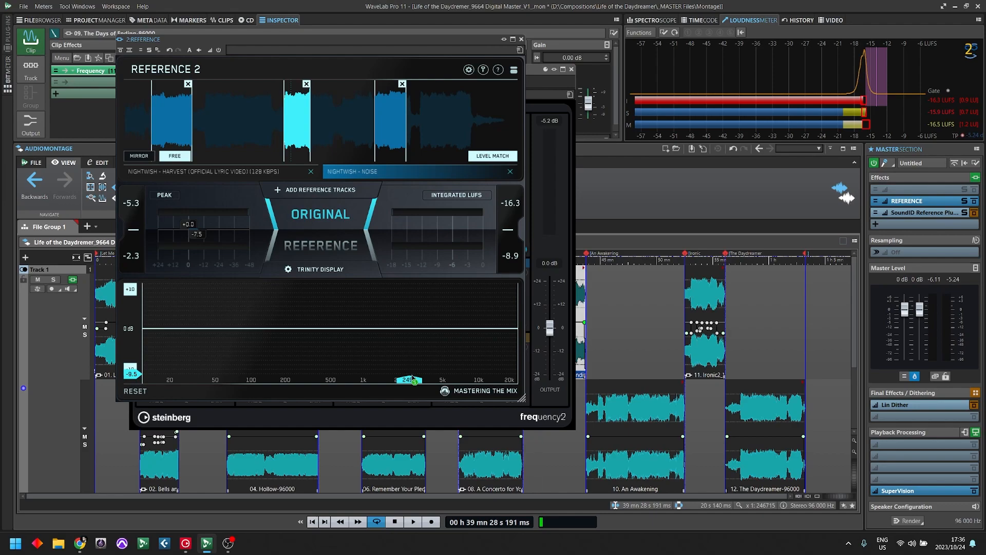
{"action": "left_click_drag", "start_coordinate": [411, 379], "coordinate": [321, 378]}
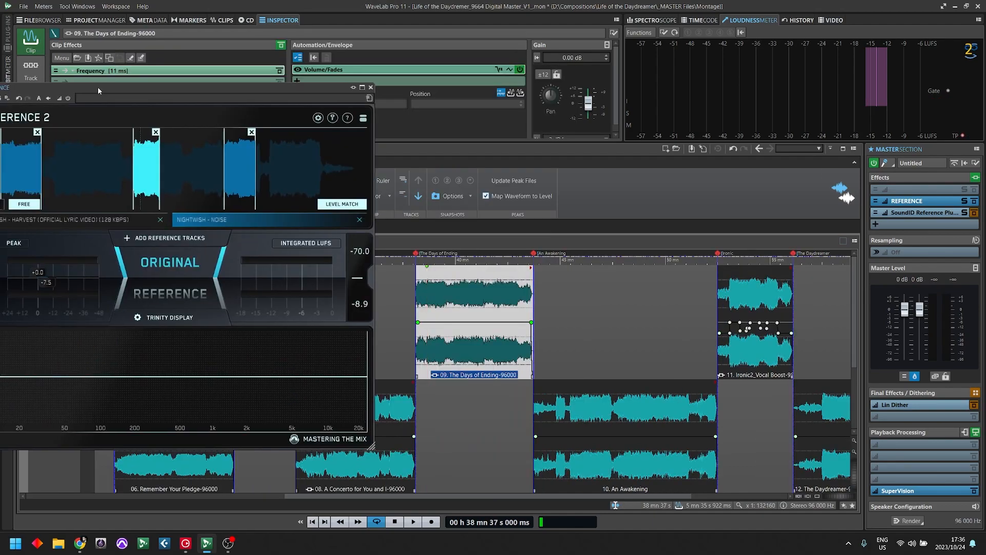
{"action": "left_click_drag", "start_coordinate": [98, 87], "coordinate": [126, 84]}
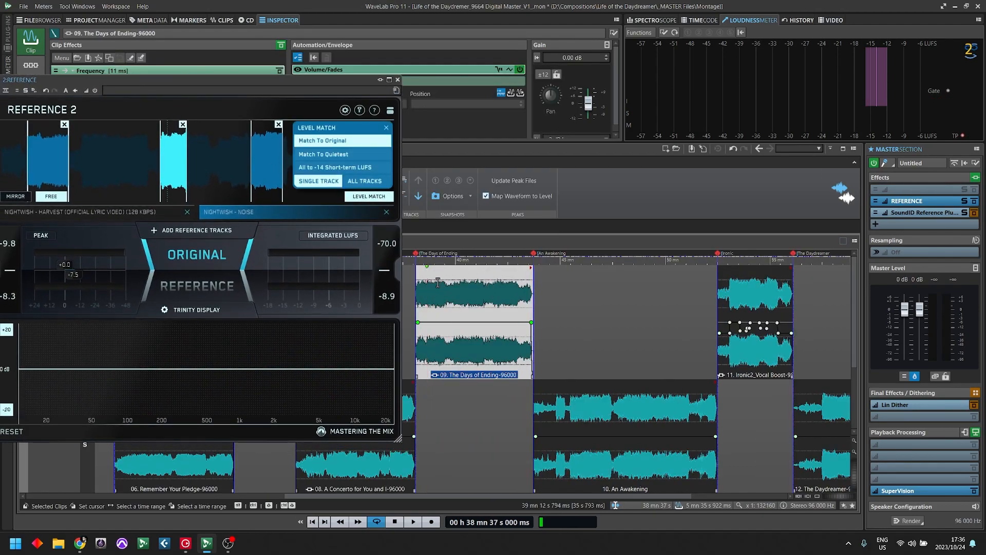
{"action": "left_click", "coordinate": [433, 298]}
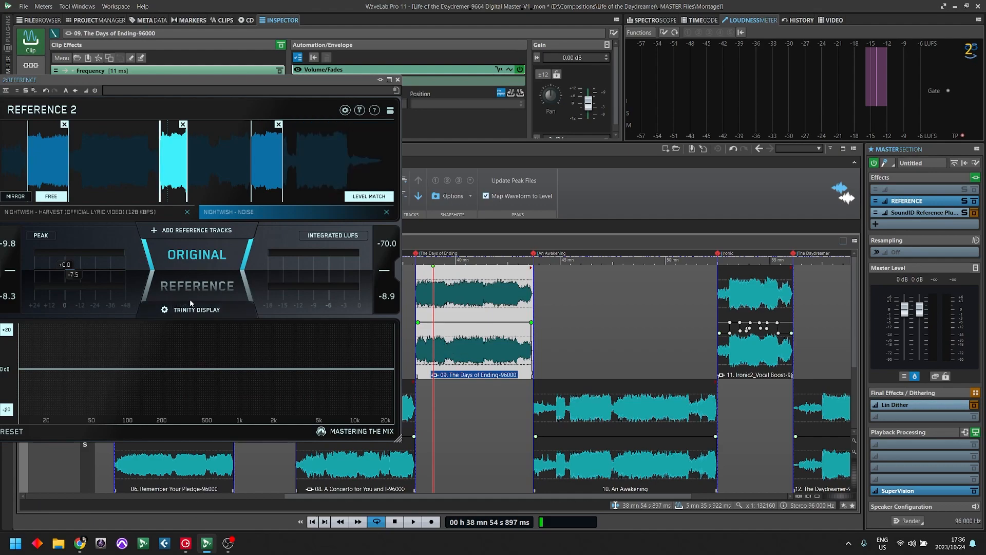
{"action": "key", "text": "space"}
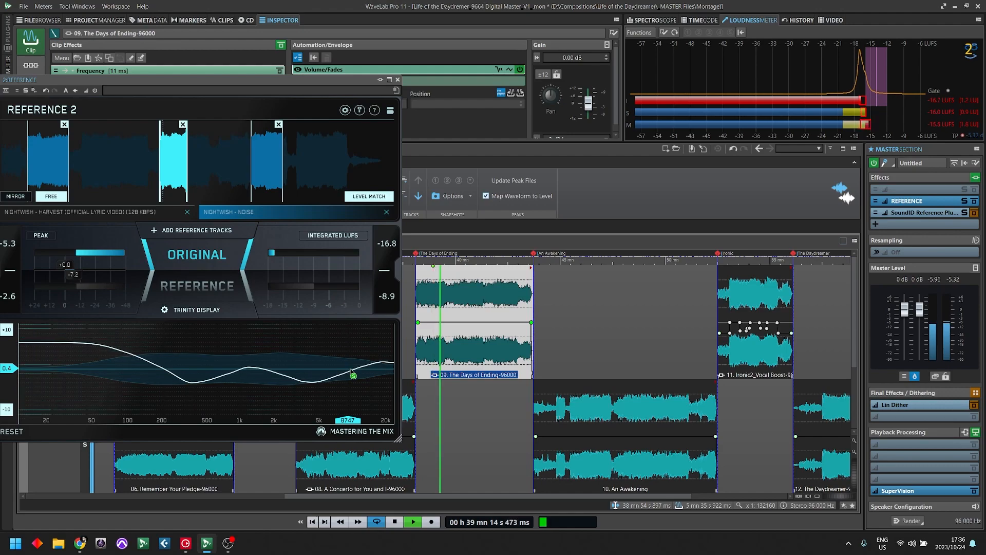
{"action": "key", "text": "space"}
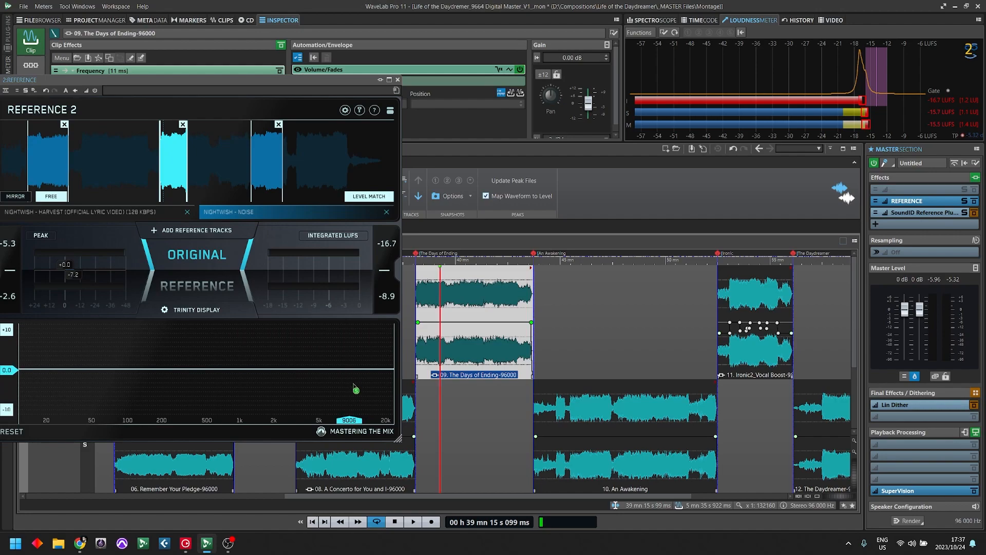
{"action": "key", "text": "space"}
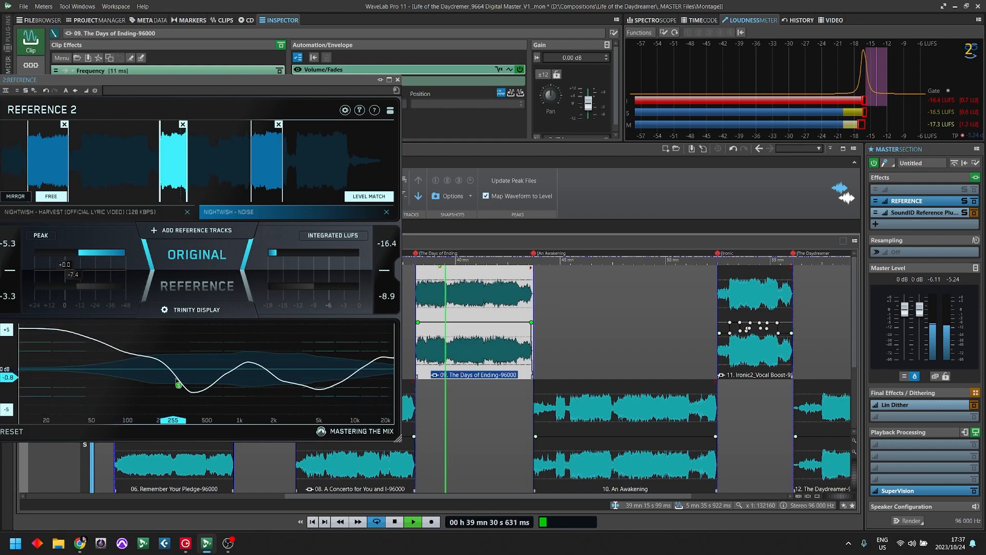
{"action": "key", "text": "space"}
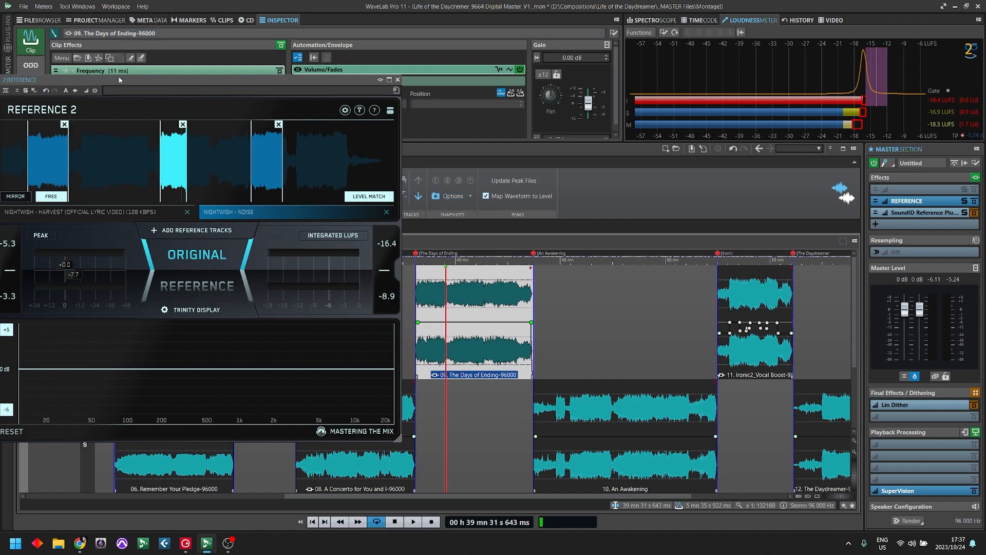
Place the Frequency EQ of The Days of Ending and the REFERENCE plug-in window side by side
{"action": "left_click_drag", "start_coordinate": [119, 79], "coordinate": [190, 98]}
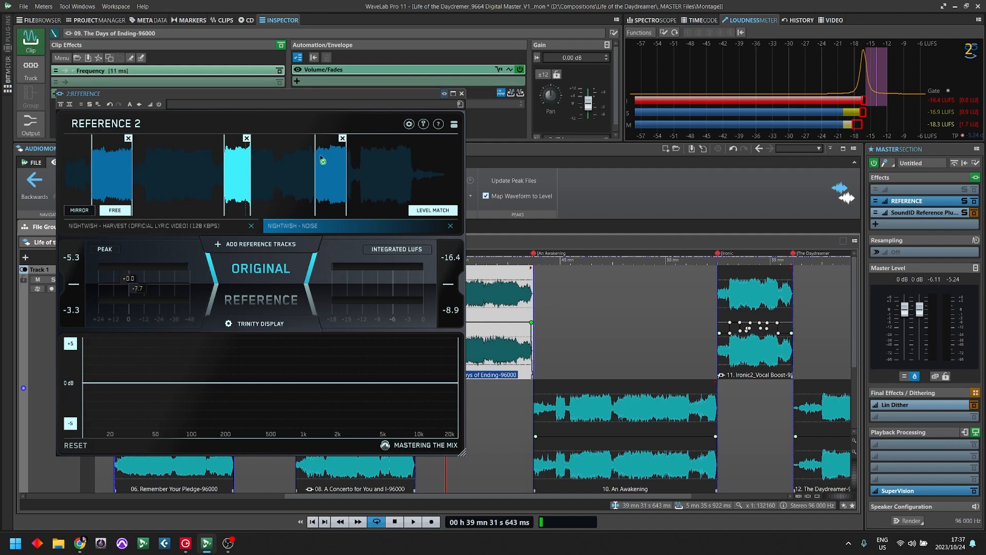
{"action": "left_click_drag", "start_coordinate": [168, 96], "coordinate": [139, 82]}
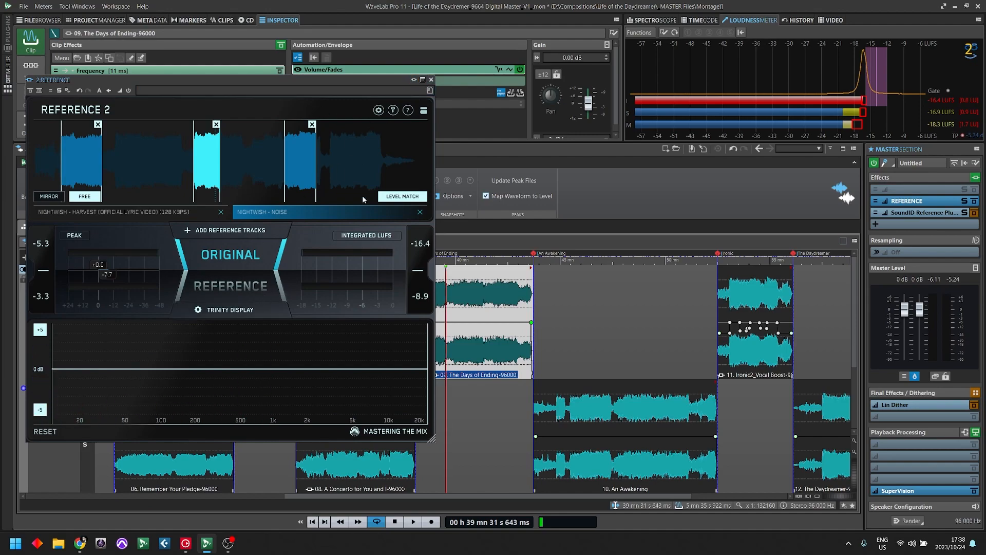
{"action": "left_click_drag", "start_coordinate": [336, 80], "coordinate": [402, 88]}
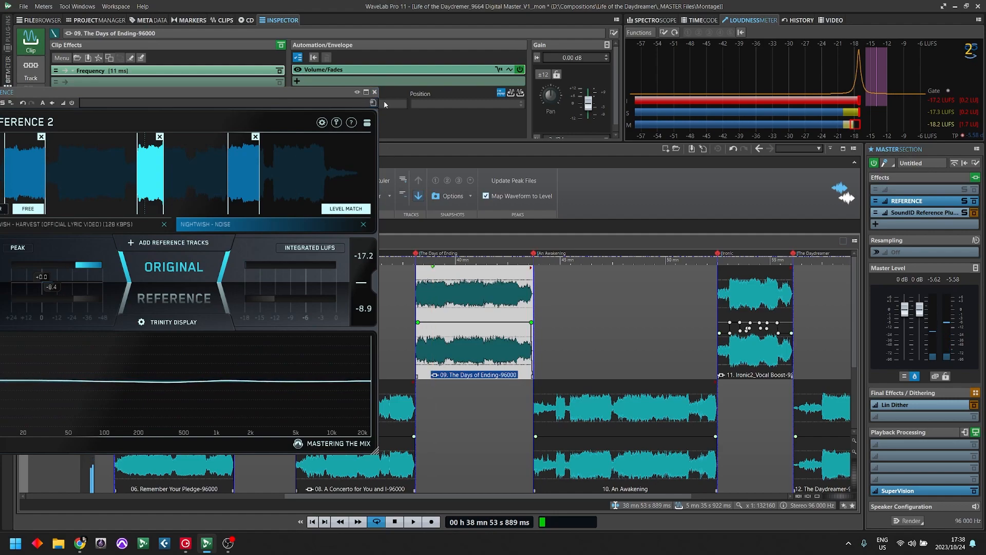
{"action": "left_click", "coordinate": [374, 94]}
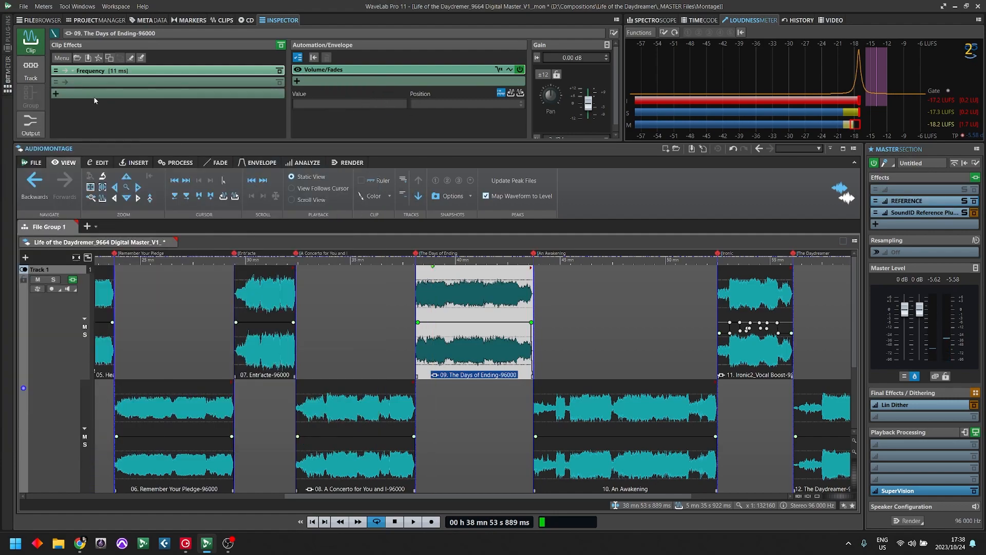
{"action": "left_click", "coordinate": [260, 71]}
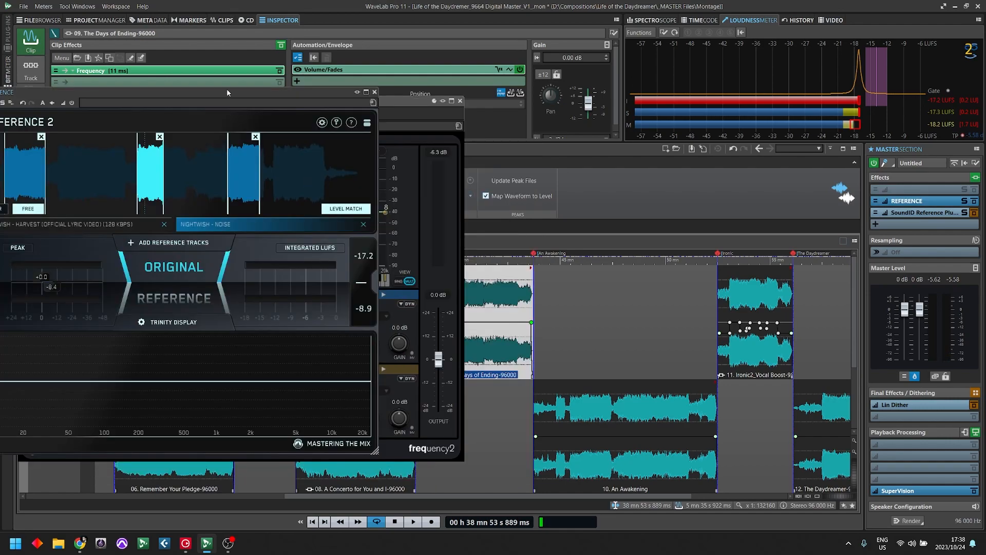
{"action": "left_click_drag", "start_coordinate": [227, 91], "coordinate": [679, 111]}
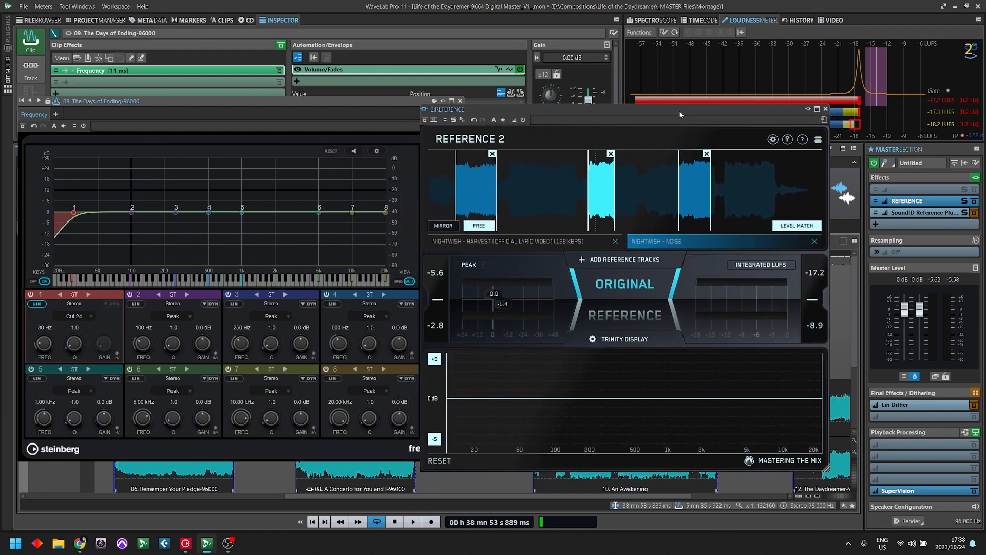
Narrow EQ band 3 to a Q of 3.9 using a trial 24 dB cut, and return it to 0 dB at 249 Hz
{"action": "left_click", "coordinate": [179, 227]}
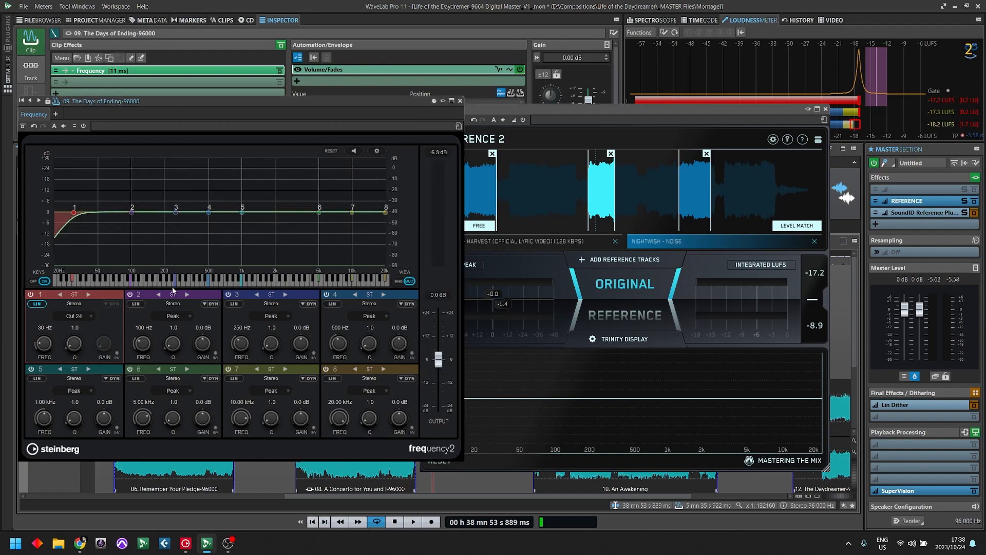
{"action": "left_click_drag", "start_coordinate": [176, 212], "coordinate": [180, 287]}
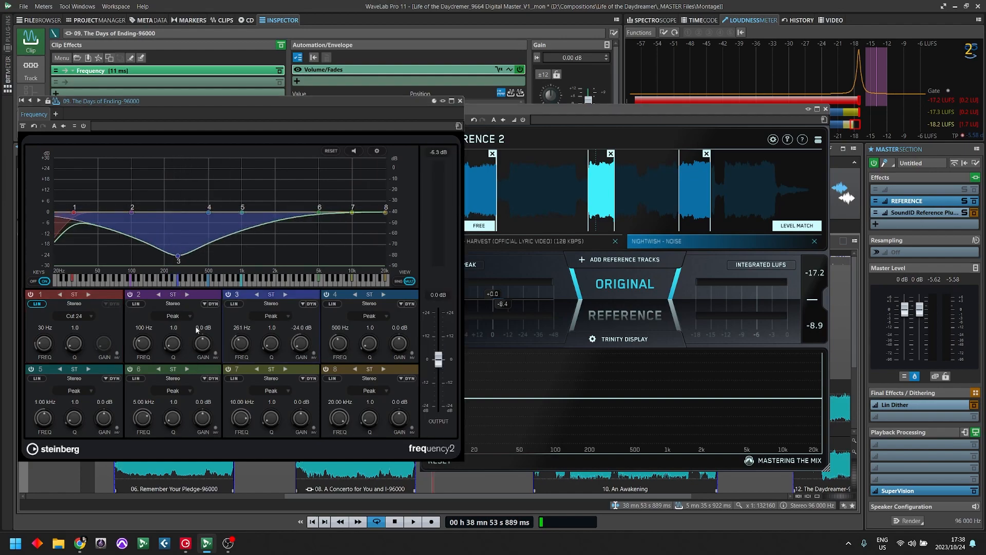
{"action": "scroll", "coordinate": [178, 256], "scroll_direction": "up", "scroll_amount": 5}
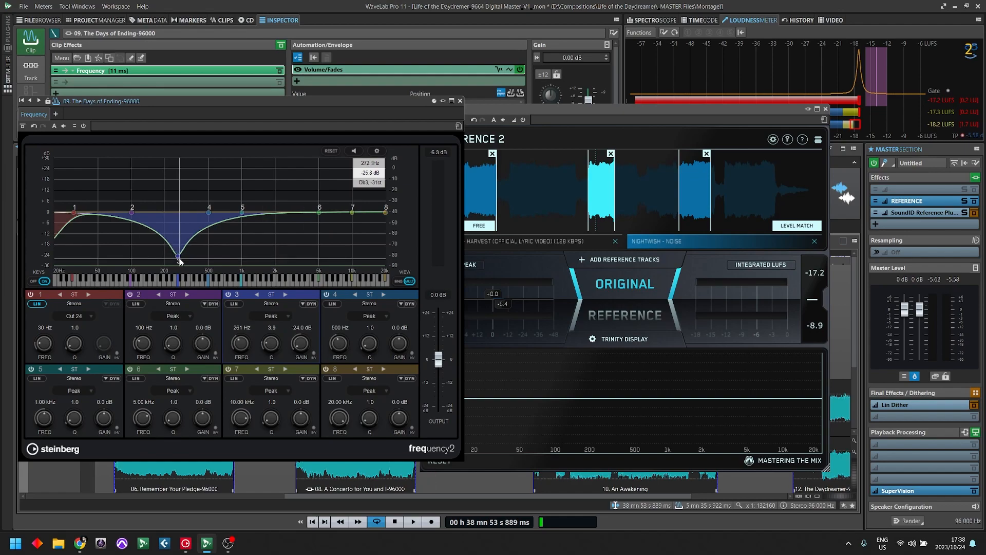
{"action": "left_click_drag", "start_coordinate": [178, 256], "coordinate": [176, 211]}
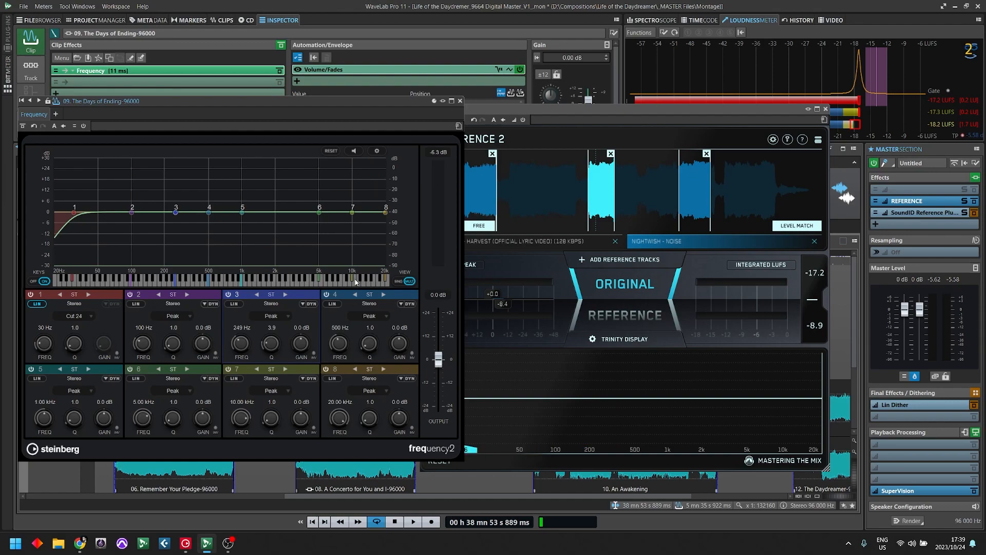
Audition EQ band 3 in listen mode during playback and cut it by 3.5 dB at 246 Hz
{"action": "key", "text": "space"}
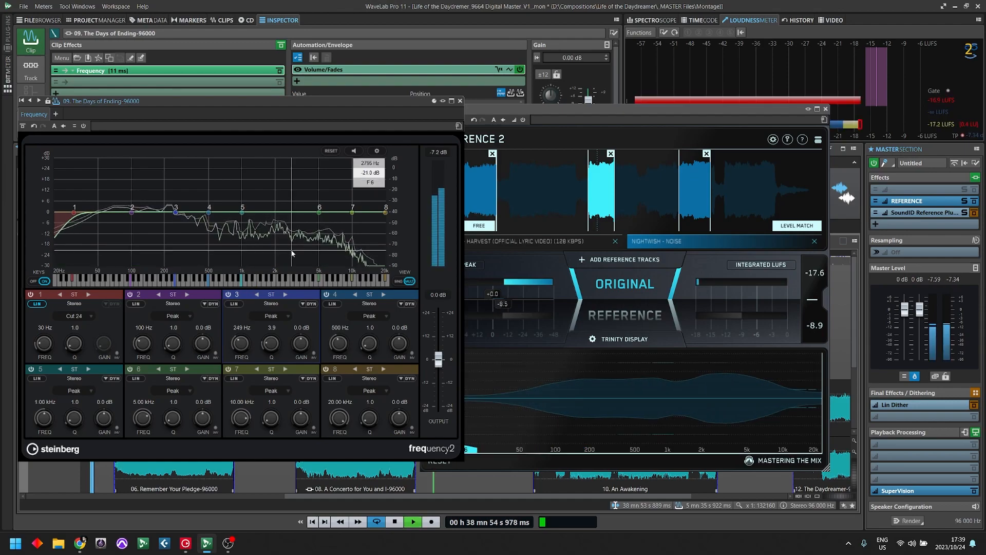
{"action": "left_click", "coordinate": [354, 151]}
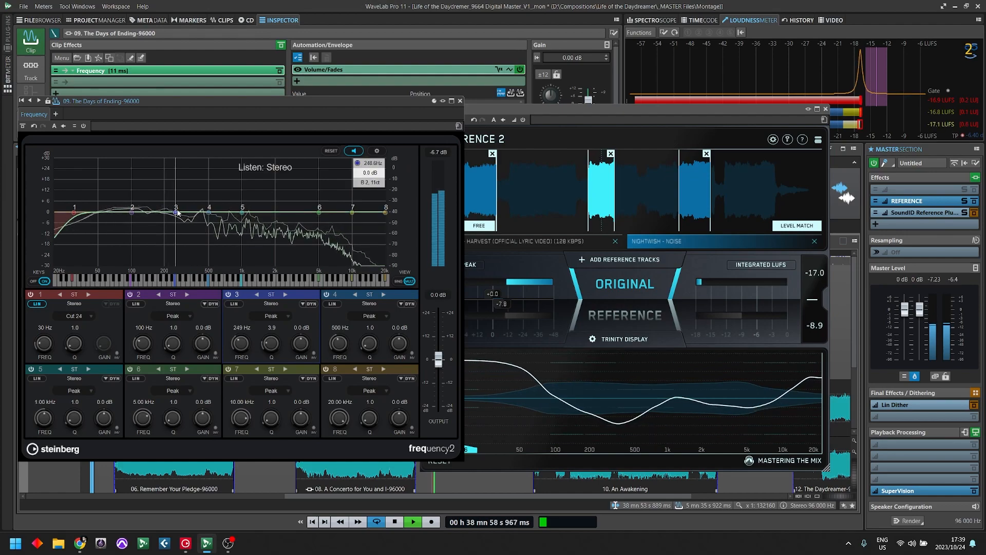
{"action": "left_click_drag", "start_coordinate": [176, 215], "coordinate": [175, 215]}
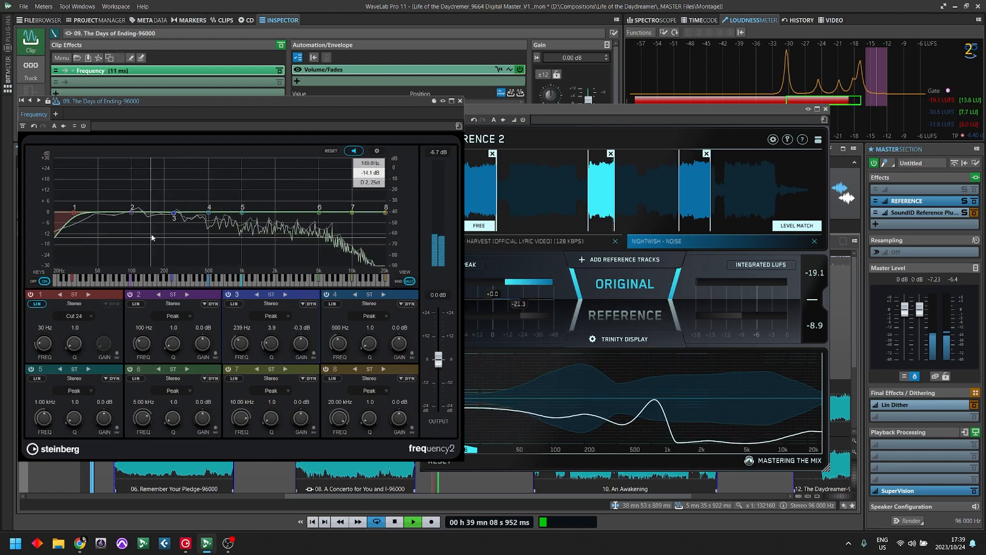
{"action": "left_click", "coordinate": [355, 152]}
{"action": "left_click_drag", "start_coordinate": [174, 213], "coordinate": [177, 224]}
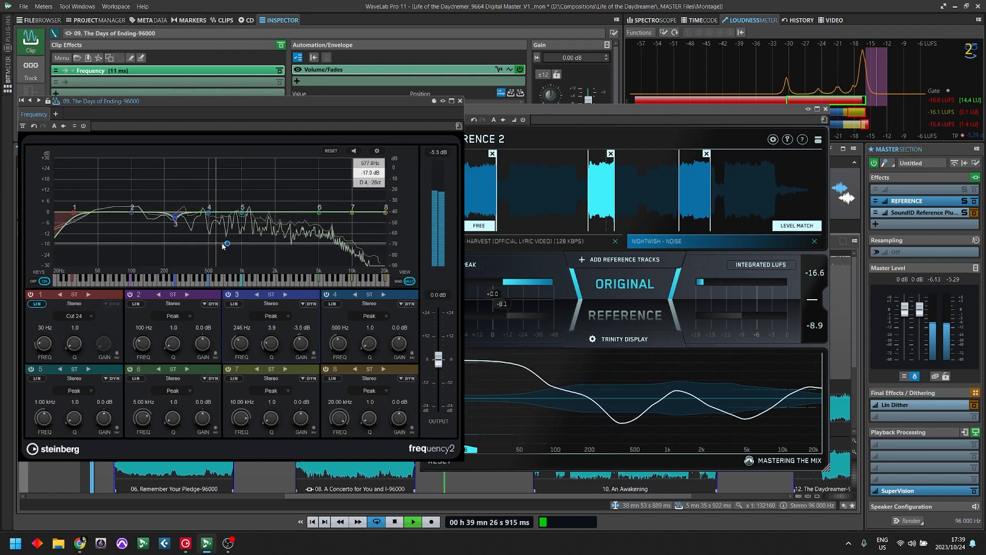
{"action": "key", "text": "space"}
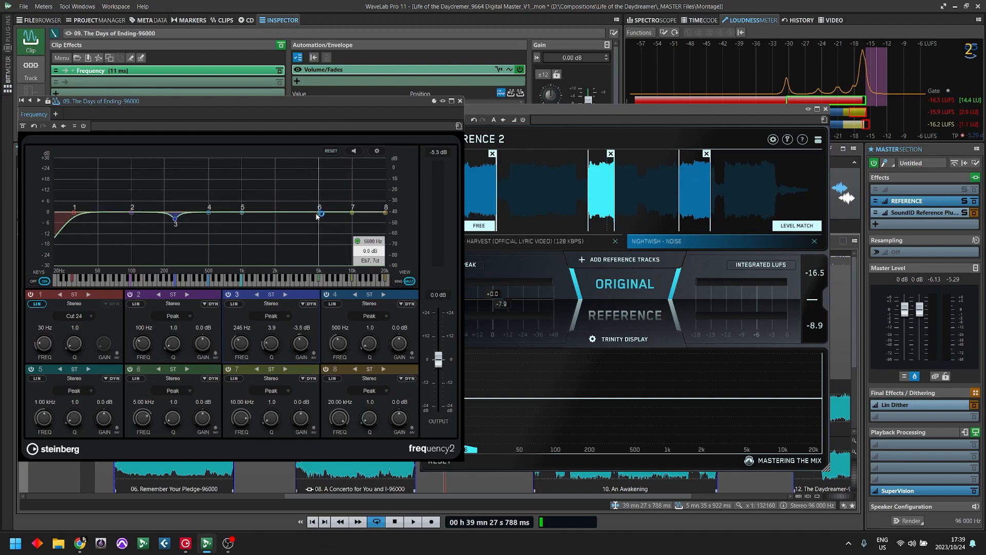
Audition EQ band 6 in listen mode during playback and cut it by 4.5 dB at 4.61 kHz with a Q of 3.9
{"action": "key", "text": "space"}
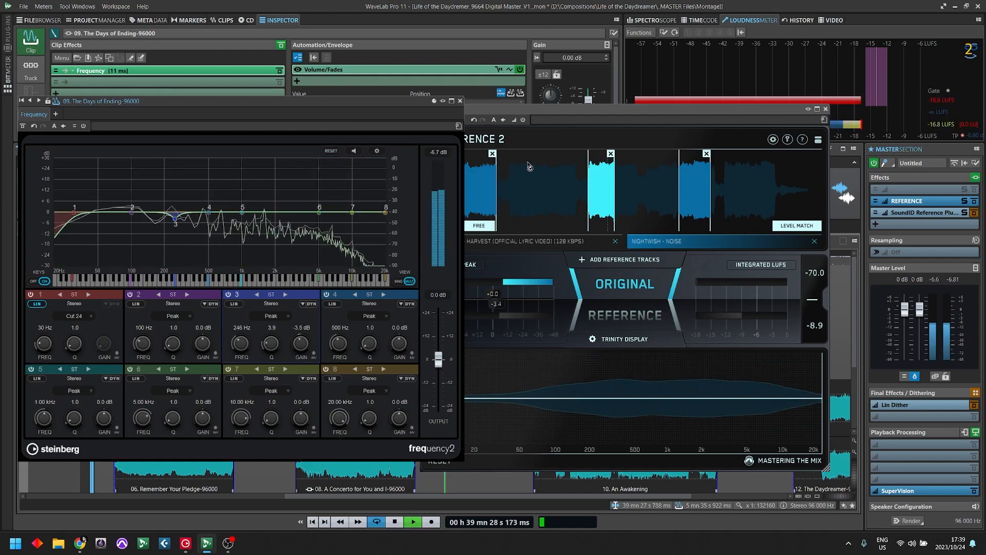
{"action": "left_click", "coordinate": [319, 213]}
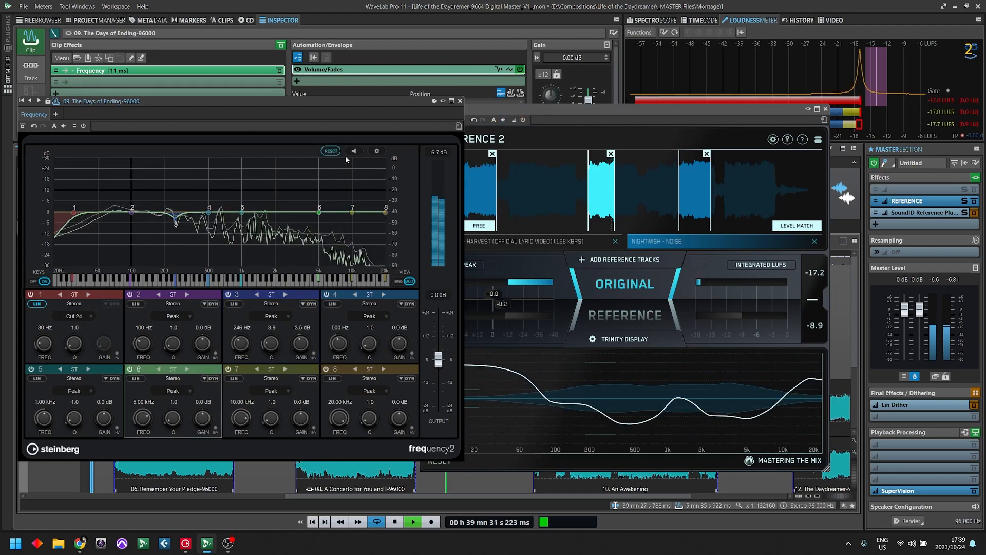
{"action": "left_click_drag", "start_coordinate": [319, 215], "coordinate": [320, 209]}
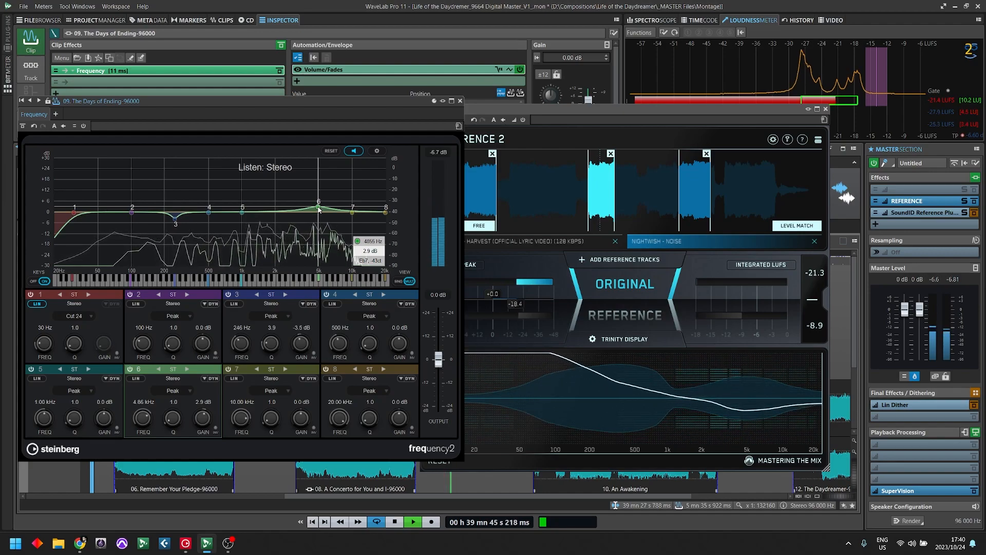
{"action": "left_click", "coordinate": [354, 151]}
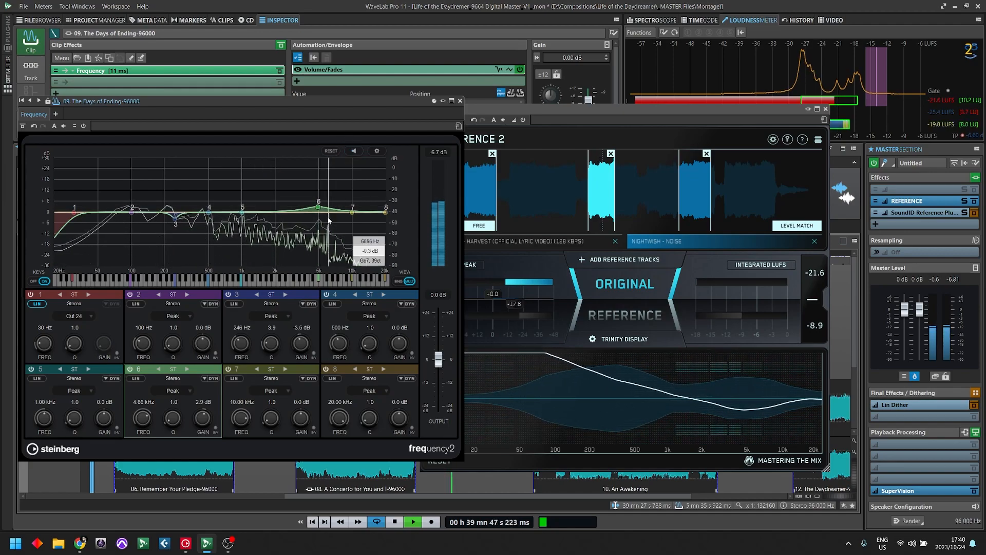
{"action": "left_click_drag", "start_coordinate": [319, 207], "coordinate": [319, 219]}
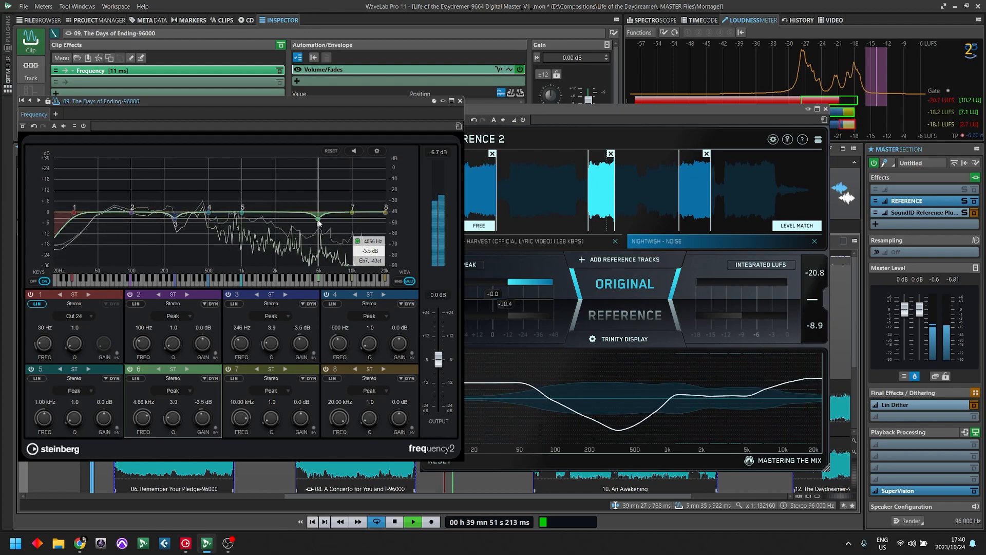
{"action": "left_click_drag", "start_coordinate": [318, 223], "coordinate": [317, 225]}
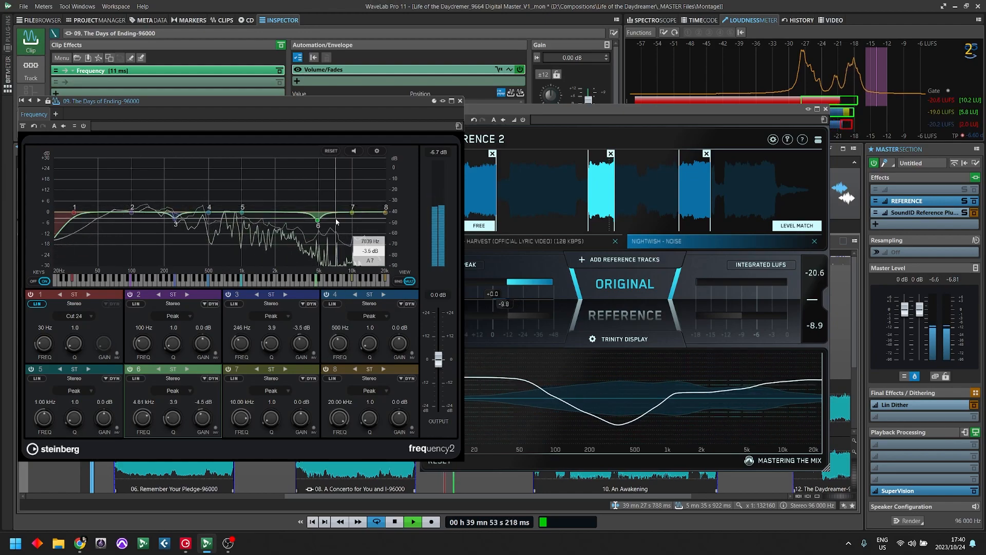
Retune EQ band 6 to a 3.7 dB cut at 5.21 kHz while auditioning the clip in playback
{"action": "left_click_drag", "start_coordinate": [320, 223], "coordinate": [321, 223]}
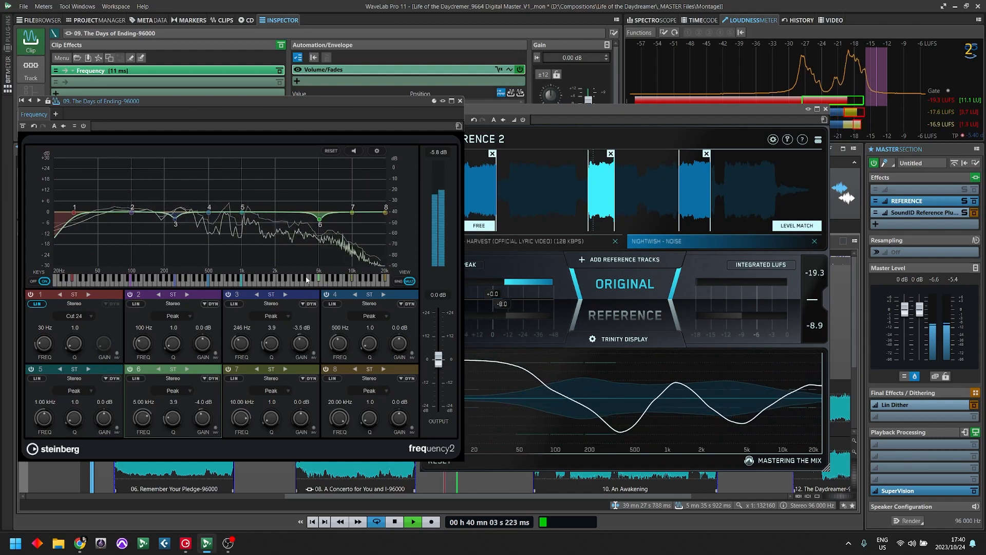
{"action": "mouse_move", "coordinate": [320, 221]}
{"action": "left_click_drag", "start_coordinate": [320, 222], "coordinate": [322, 222]}
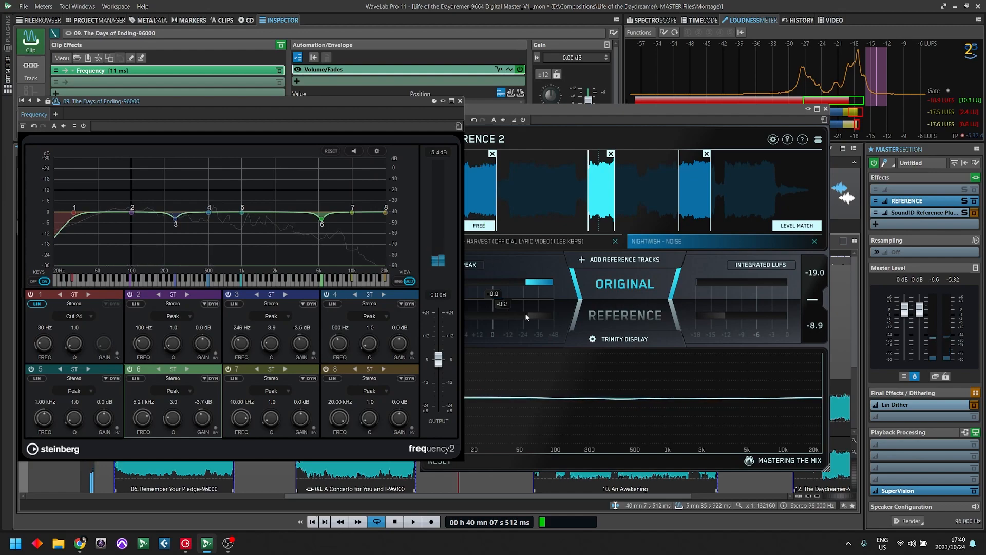
{"action": "key", "text": "space"}
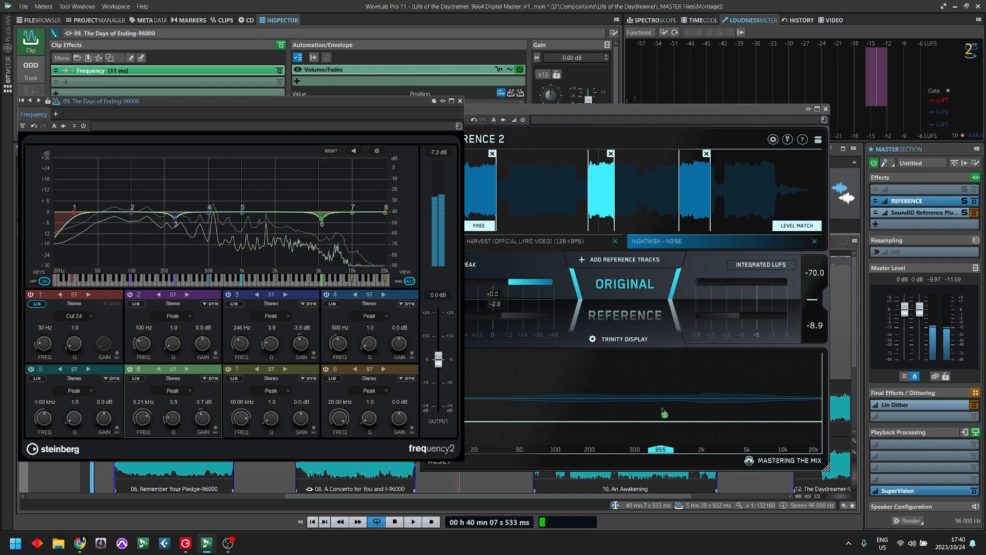
{"action": "key", "text": "space"}
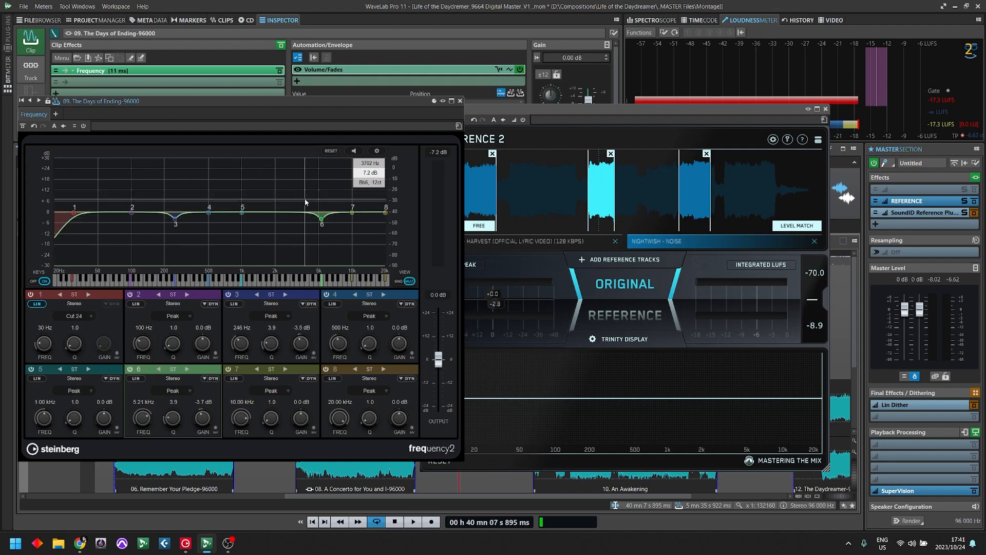
Cut EQ band 5 by 1.3 dB at 1.40 kHz and band 4 by 2.1 dB at 507 Hz, and start playback
{"action": "left_click_drag", "start_coordinate": [244, 214], "coordinate": [262, 216]}
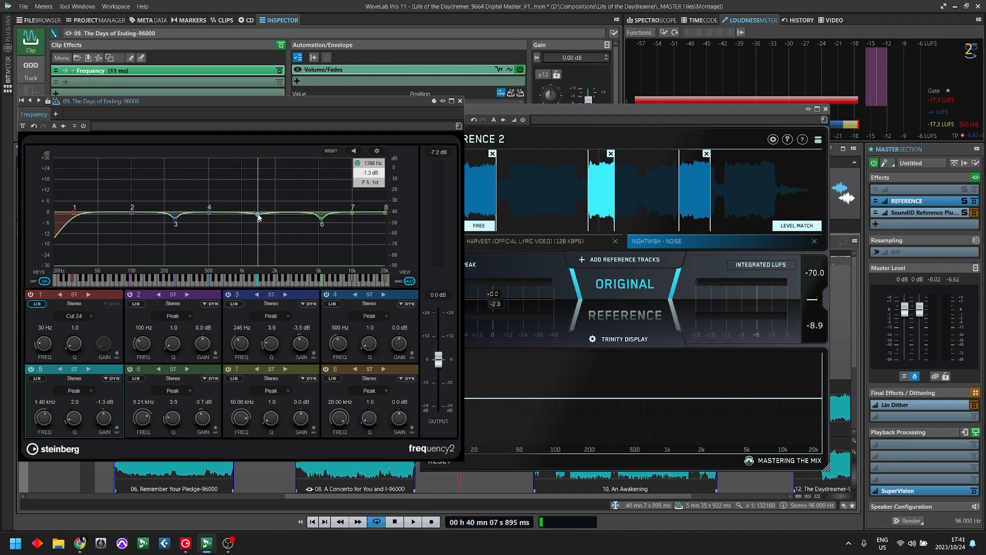
{"action": "left_click_drag", "start_coordinate": [210, 216], "coordinate": [210, 217]}
{"action": "key", "text": "space"}
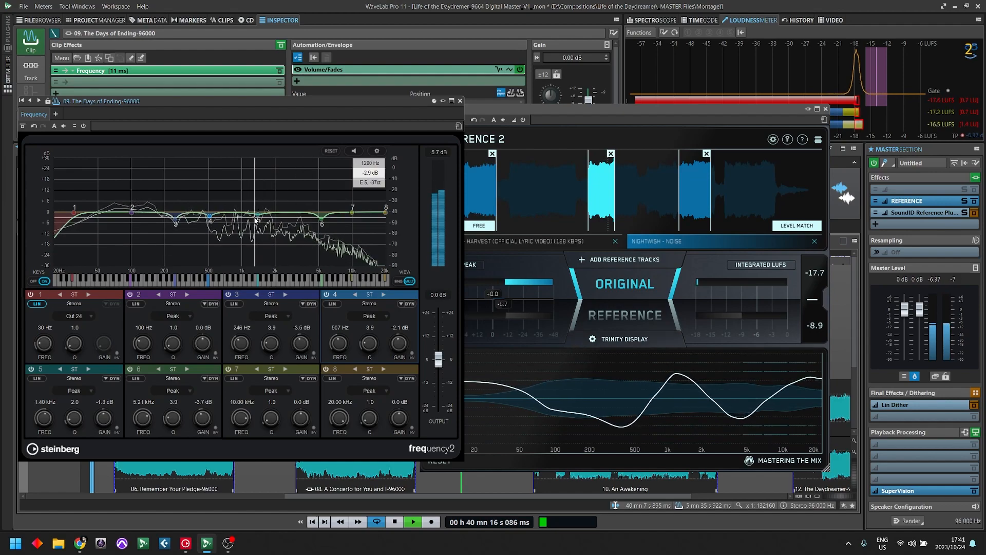
Refine during playback EQ band 5 to -3.7 dB at 1.41 kHz and band 4 to -2.4 dB at 517 Hz, both with Q 4.9
{"action": "scroll", "coordinate": [258, 218], "scroll_direction": "up", "scroll_amount": 3}
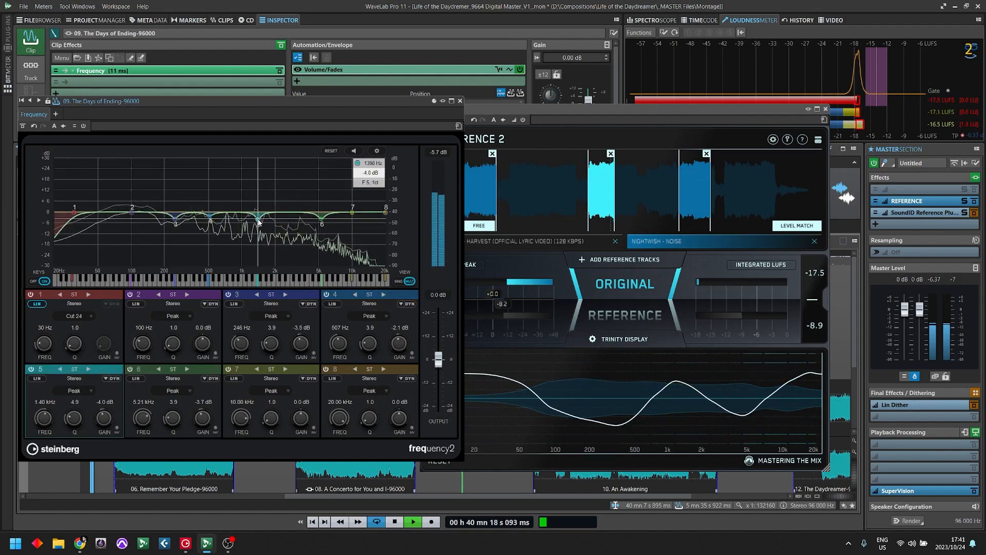
{"action": "left_click_drag", "start_coordinate": [260, 220], "coordinate": [260, 222]}
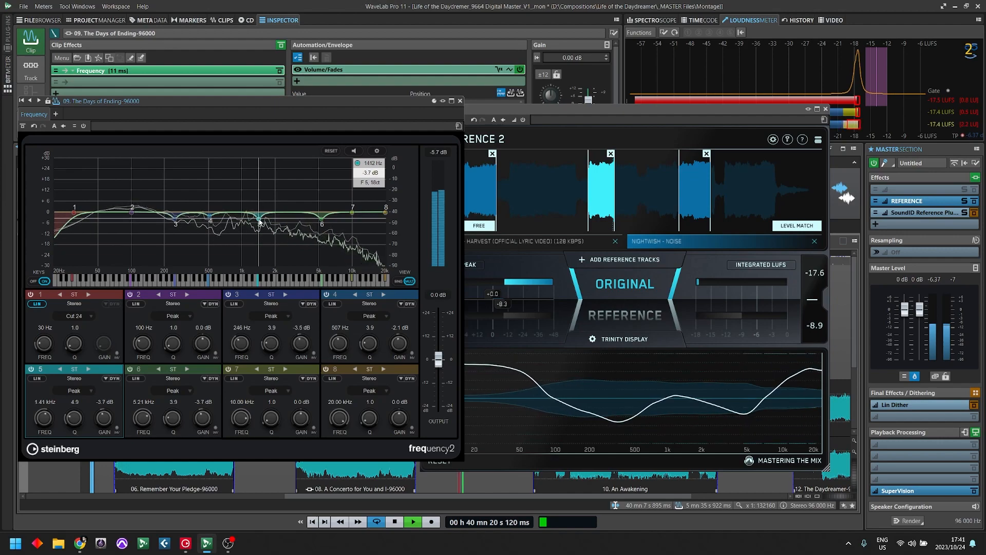
{"action": "scroll", "coordinate": [208, 216], "scroll_direction": "up", "scroll_amount": 1}
{"action": "left_click_drag", "start_coordinate": [209, 217], "coordinate": [211, 217]}
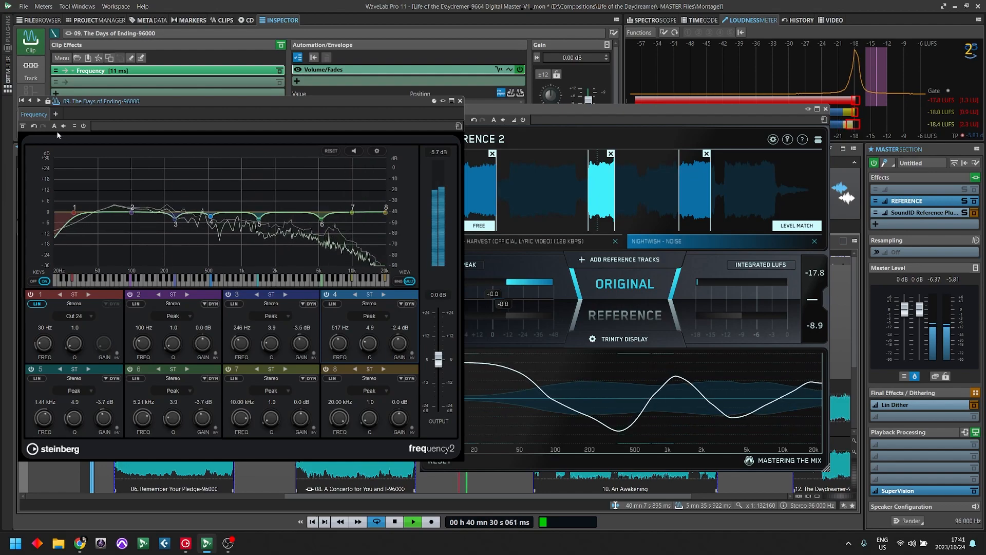
{"action": "key", "text": "space"}
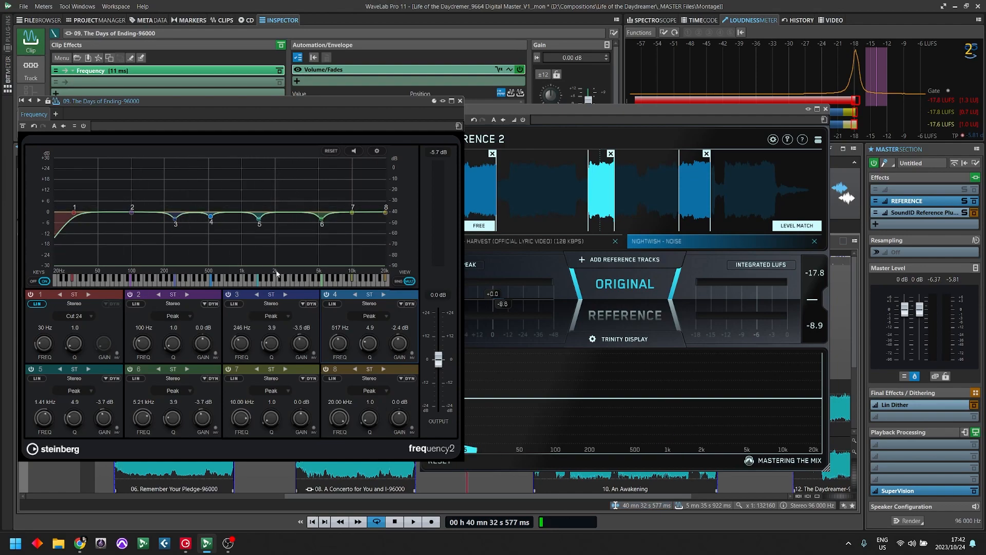
Audition EQ band 2 in listen mode during playback and cut it by 2.4 dB at 121 Hz with a Q of 4.9
{"action": "left_click", "coordinate": [549, 345]}
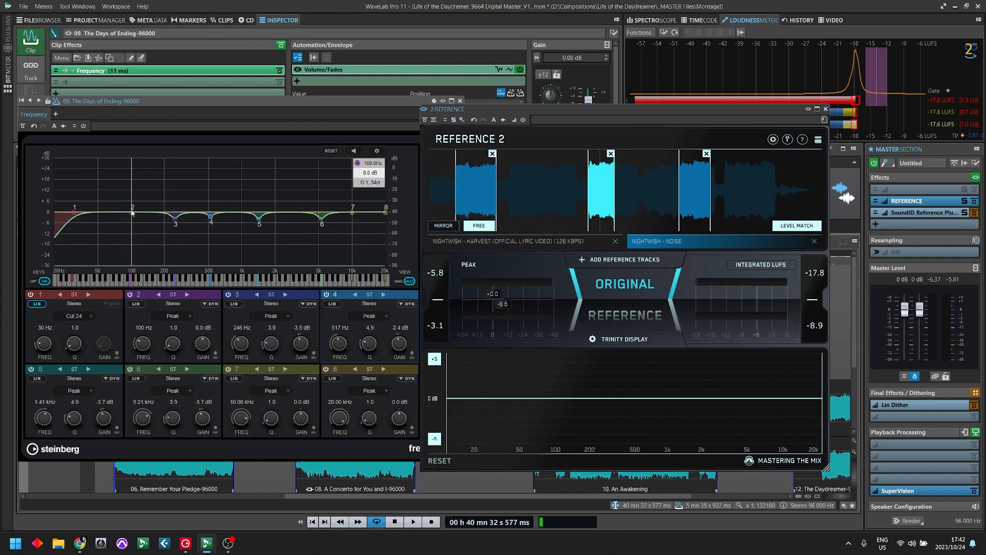
{"action": "left_click", "coordinate": [354, 151]}
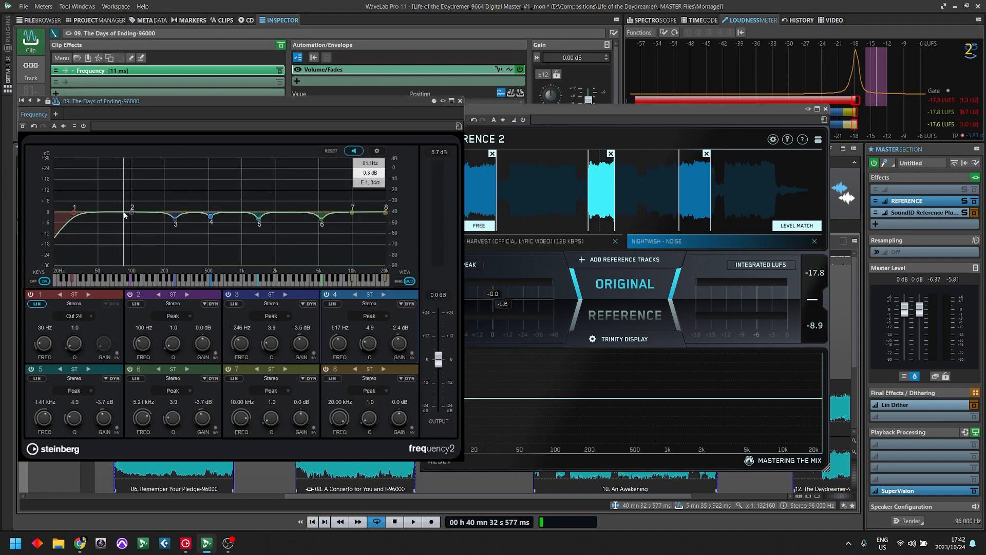
{"action": "key", "text": "space"}
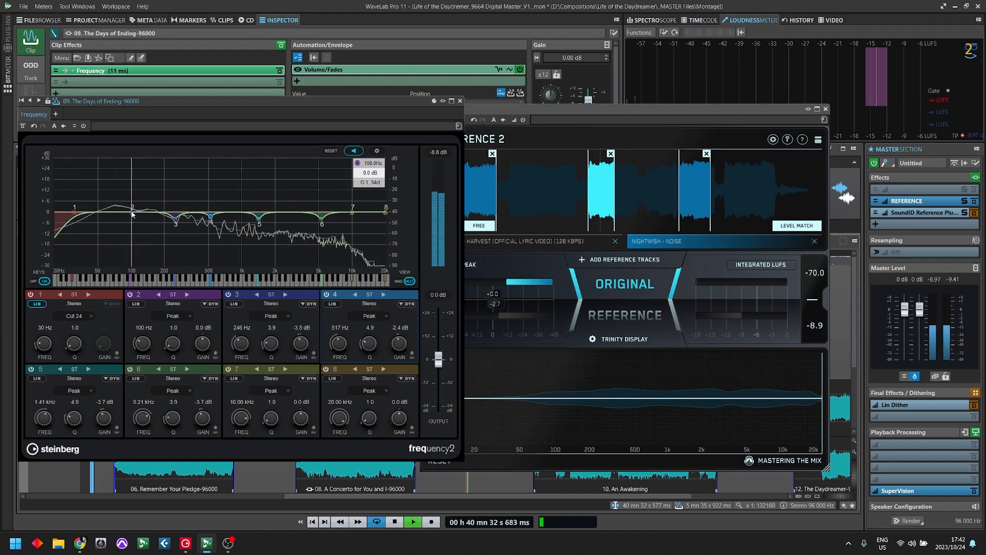
{"action": "left_click_drag", "start_coordinate": [133, 214], "coordinate": [141, 213]}
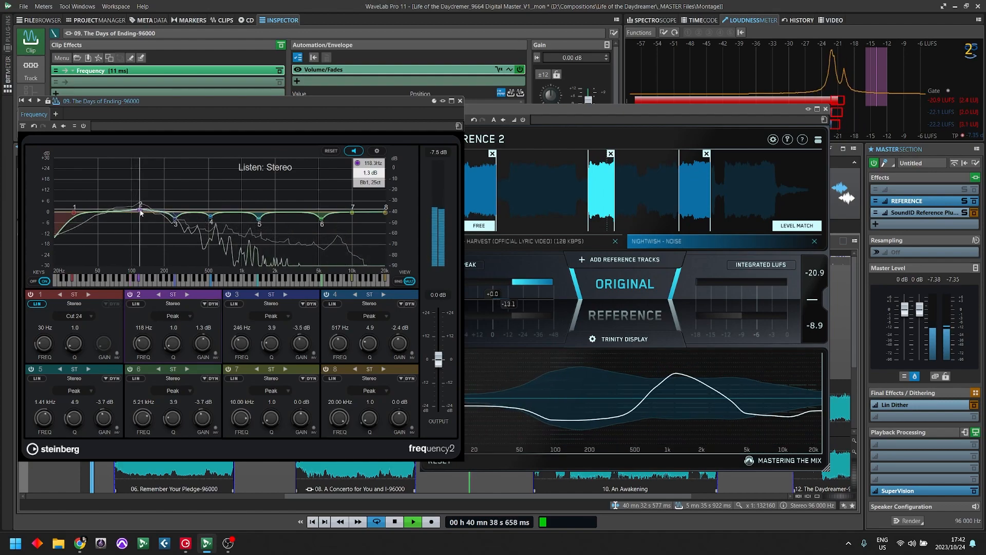
{"action": "key", "text": "space"}
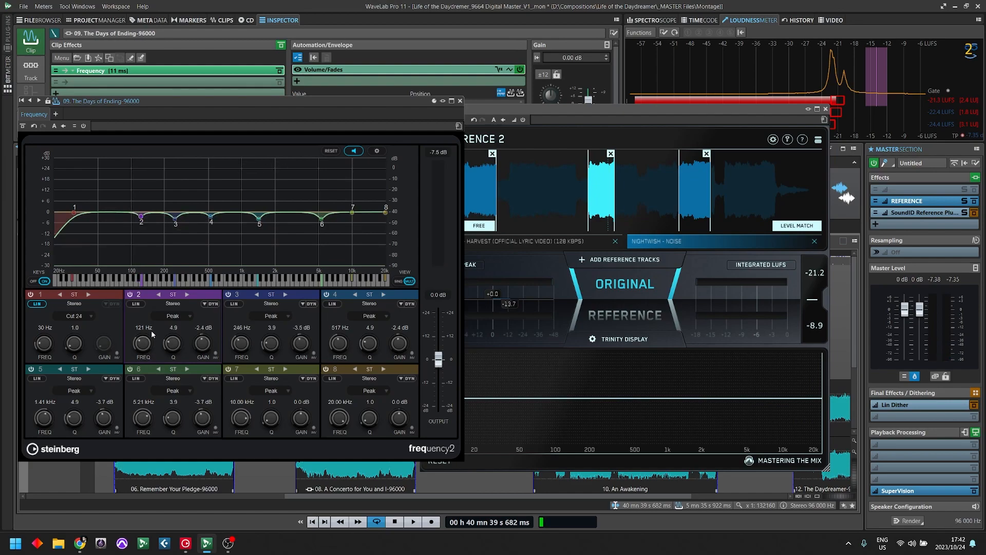
Switch EQ band 2 to linear-phase processing and check the sound in playback
{"action": "left_click", "coordinate": [138, 304]}
{"action": "key", "text": "space"}
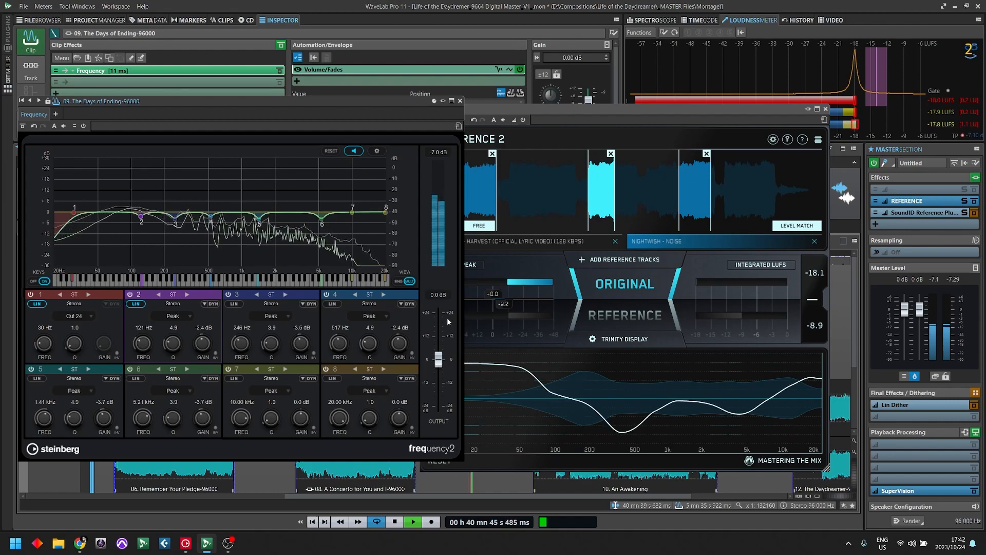
{"action": "key", "text": "space"}
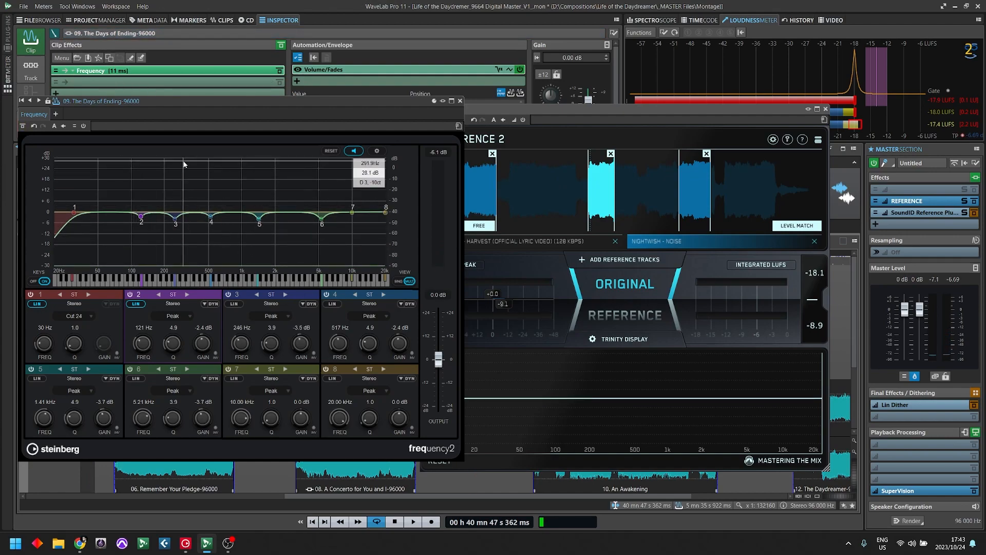
Compare the clip's sound during playback with the Frequency EQ bypassed and re-enabled
{"action": "left_click", "coordinate": [23, 127]}
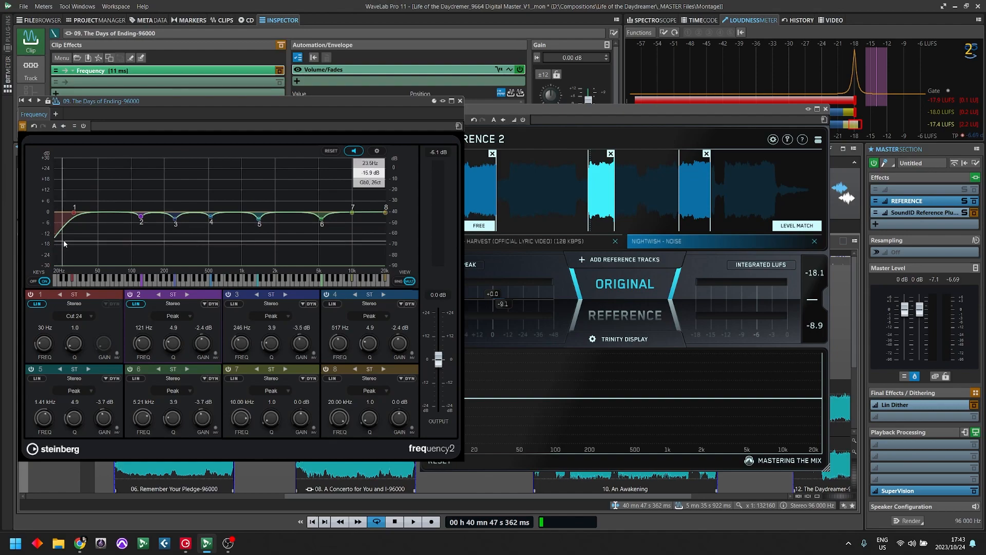
{"action": "key", "text": "space"}
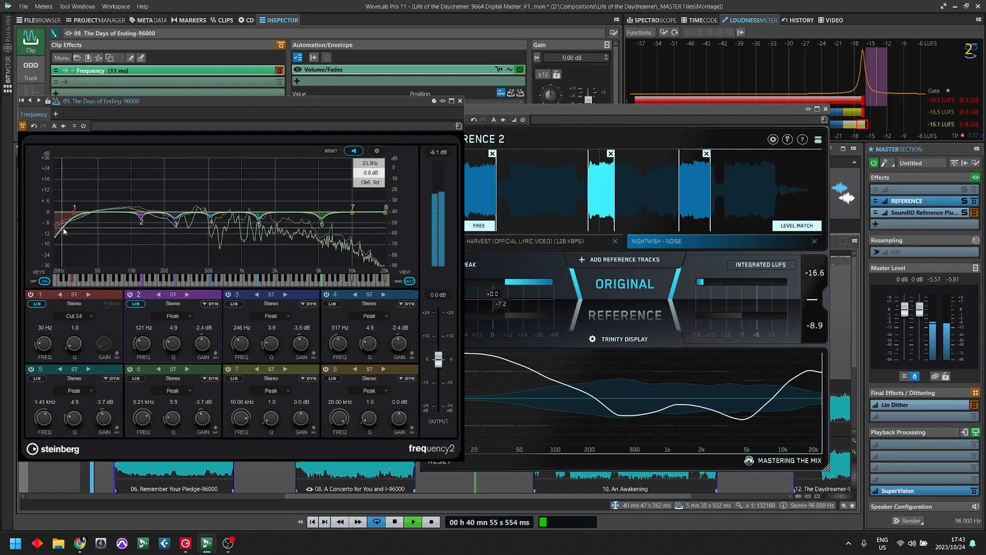
{"action": "left_click", "coordinate": [25, 126]}
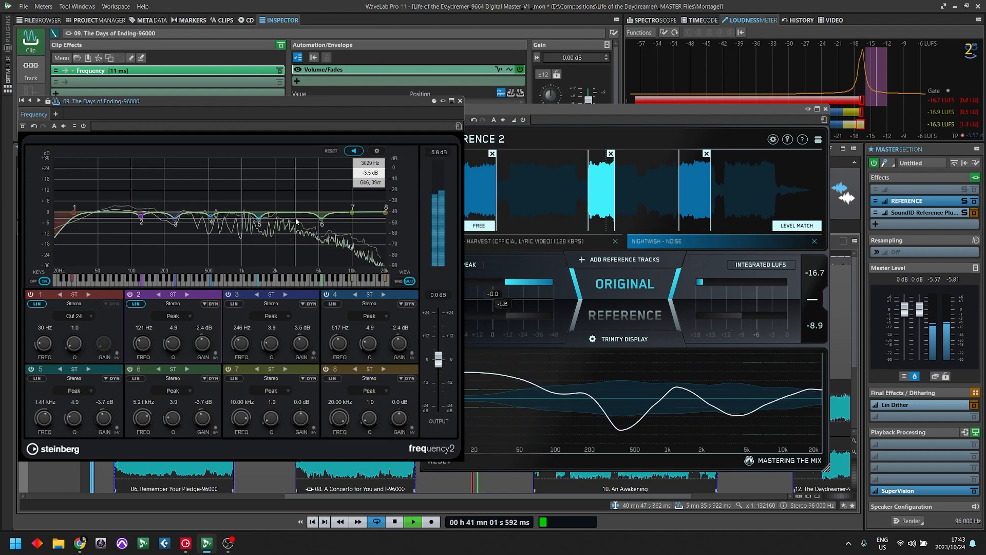
{"action": "key", "text": "space"}
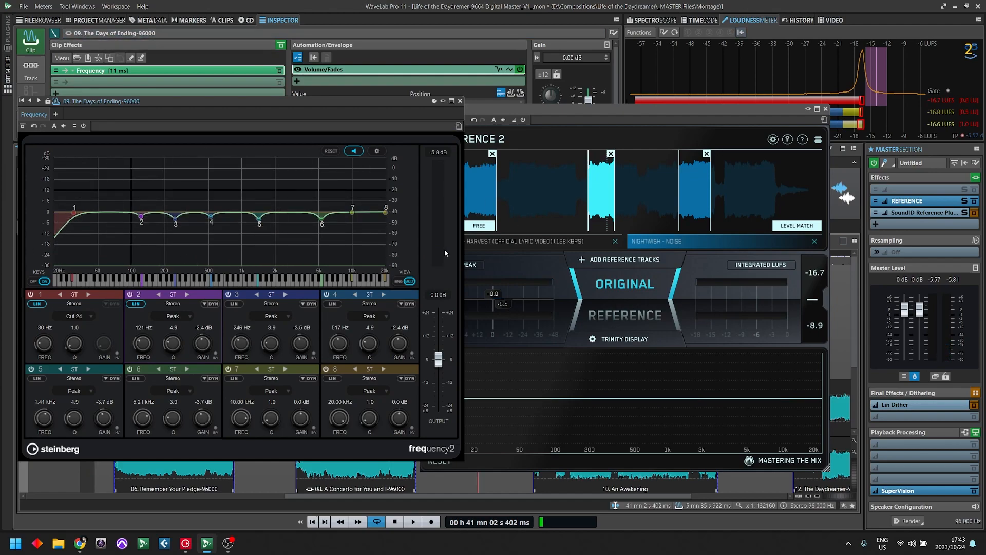
Examine Track 1's effects in the Inspector, return to the clip effects, and place the EQ window back beside REFERENCE
{"action": "left_click_drag", "start_coordinate": [289, 101], "coordinate": [280, 93]}
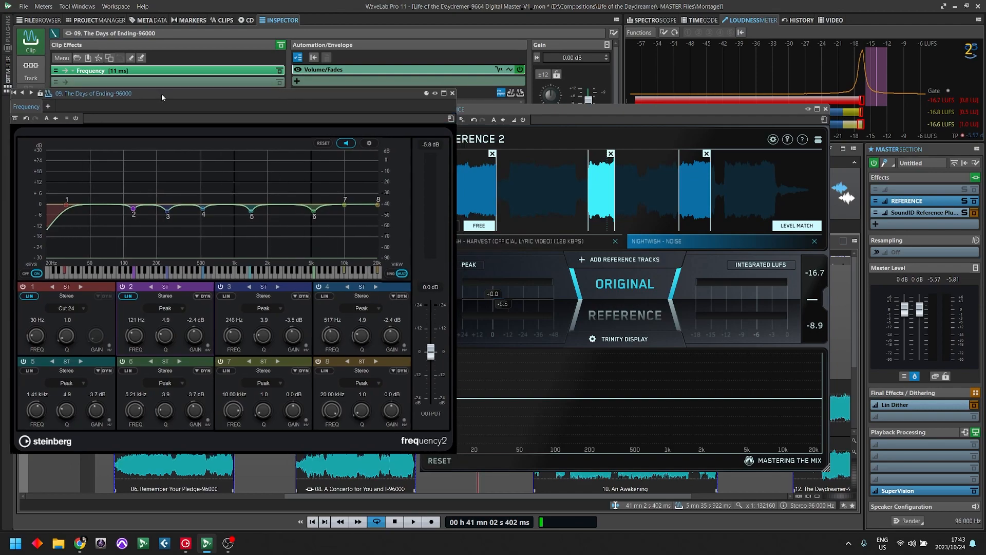
{"action": "left_click_drag", "start_coordinate": [160, 96], "coordinate": [431, 130]}
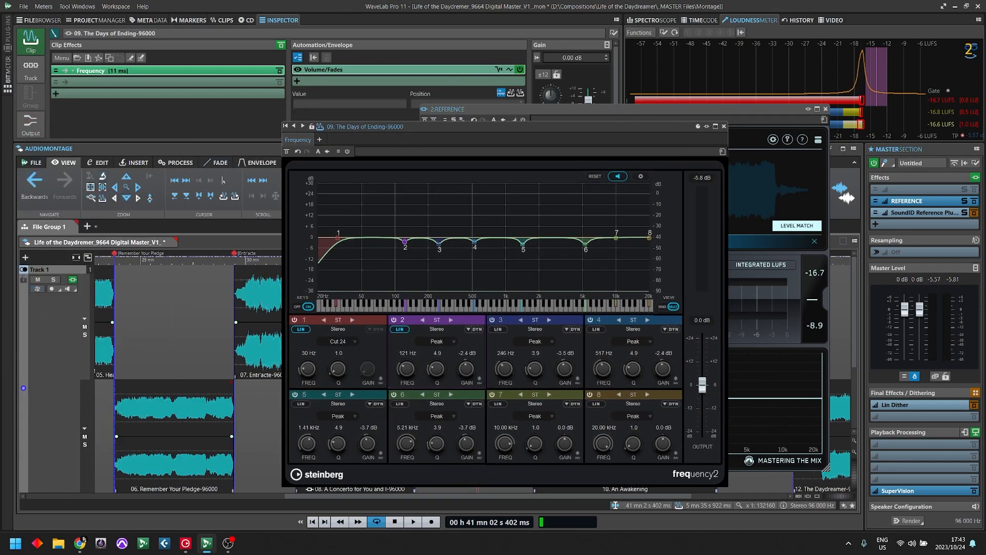
{"action": "left_click", "coordinate": [36, 70]}
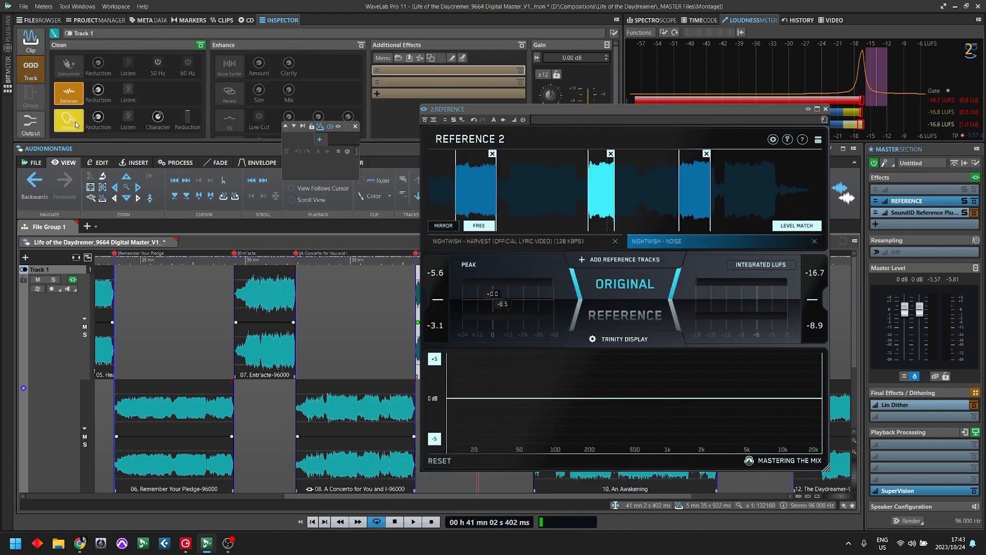
{"action": "left_click", "coordinate": [35, 47]}
{"action": "left_click_drag", "start_coordinate": [409, 128], "coordinate": [147, 63]}
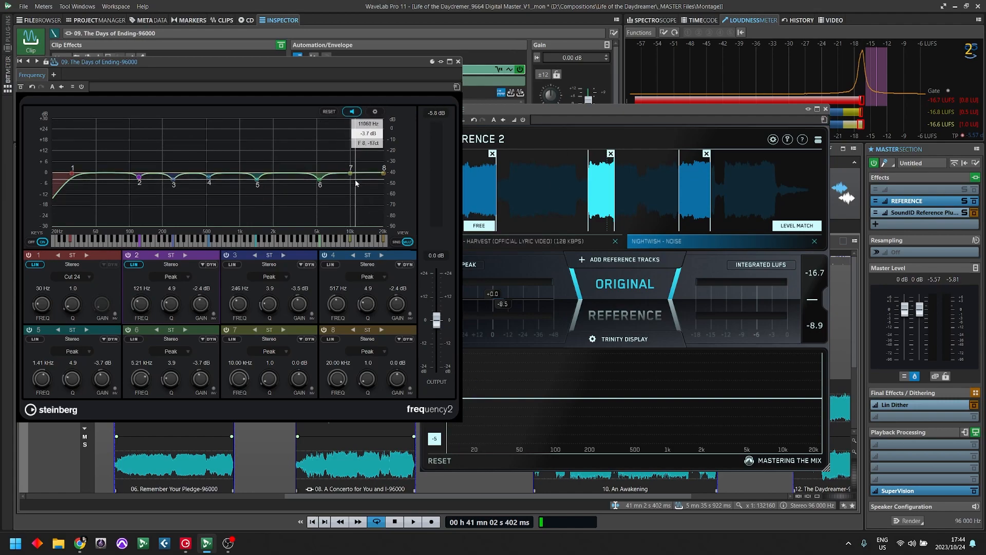
Audition EQ band 7 in listen mode during playback, boosting it by 5 dB at 11.75 kHz with a Q of 13.7
{"action": "key", "text": "space"}
{"action": "left_click_drag", "start_coordinate": [352, 174], "coordinate": [359, 166]}
{"action": "scroll", "coordinate": [354, 167], "scroll_direction": "up", "scroll_amount": 5}
{"action": "key", "text": "space"}
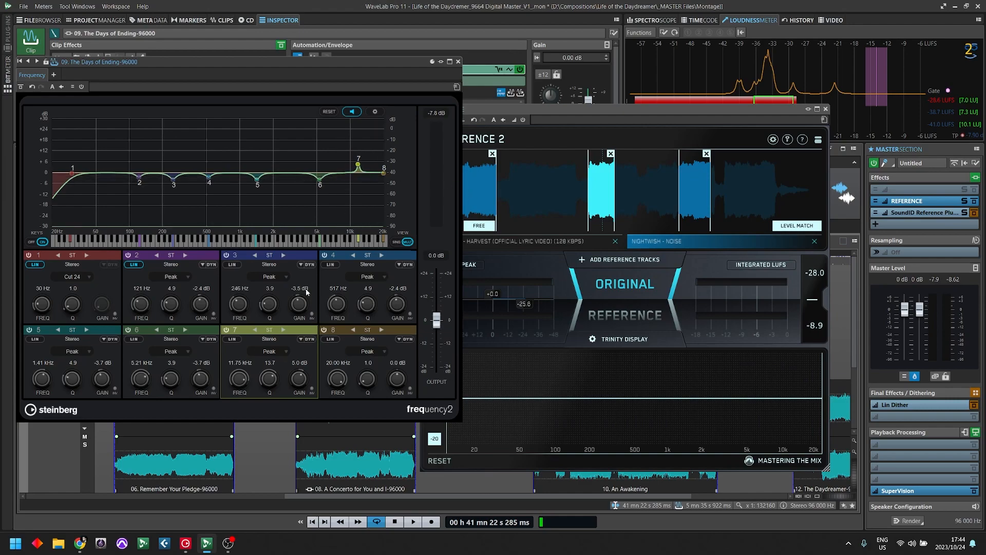
Switch EQ band 7 to mid/side processing and audition its mid channel in playback
{"action": "left_click", "coordinate": [284, 332]}
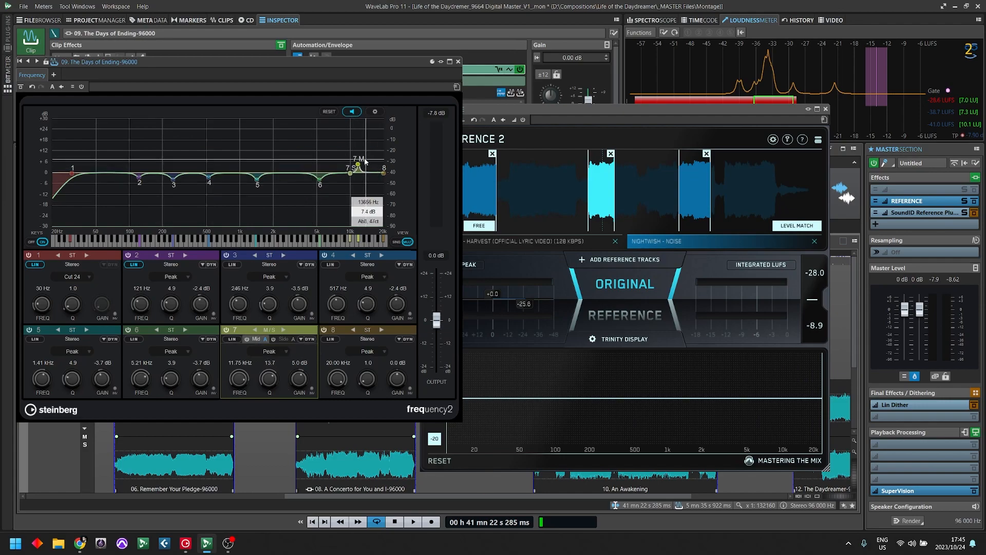
{"action": "key", "text": "space"}
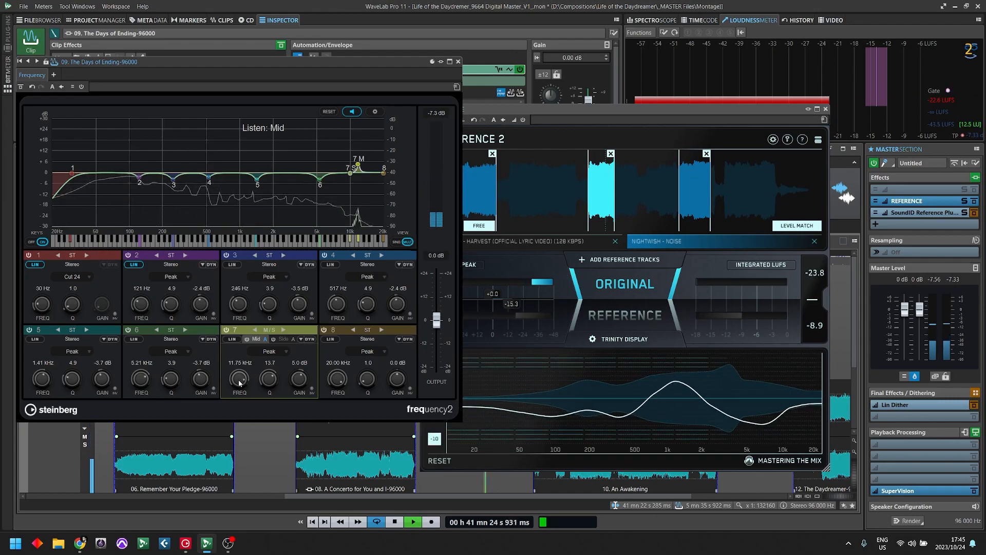
{"action": "key", "text": "space"}
Level-match the single reference track to the original and close the REFERENCE window
{"action": "left_click", "coordinate": [797, 225]}
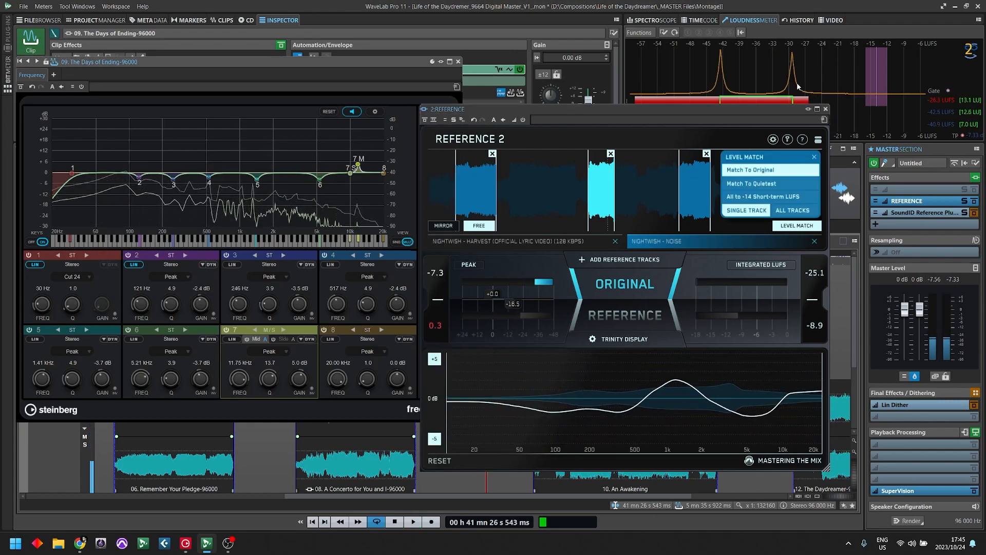
{"action": "left_click", "coordinate": [759, 169]}
{"action": "left_click_drag", "start_coordinate": [538, 106], "coordinate": [412, 108]}
{"action": "left_click", "coordinate": [700, 112]}
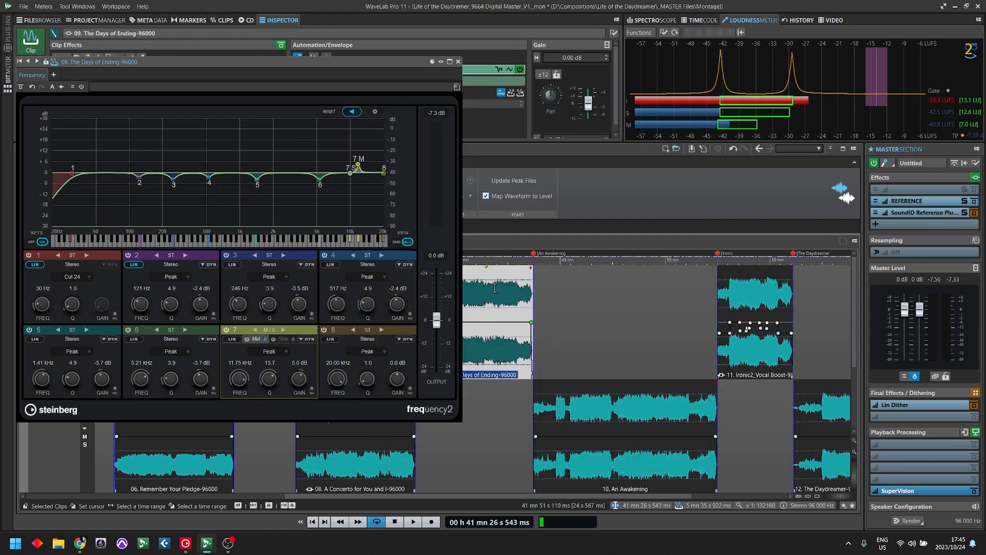
Sweep the mid channel of EQ band 7 in listen mode during playback, up to a 5.6 dB boost at 13.12 kHz
{"action": "key", "text": "space"}
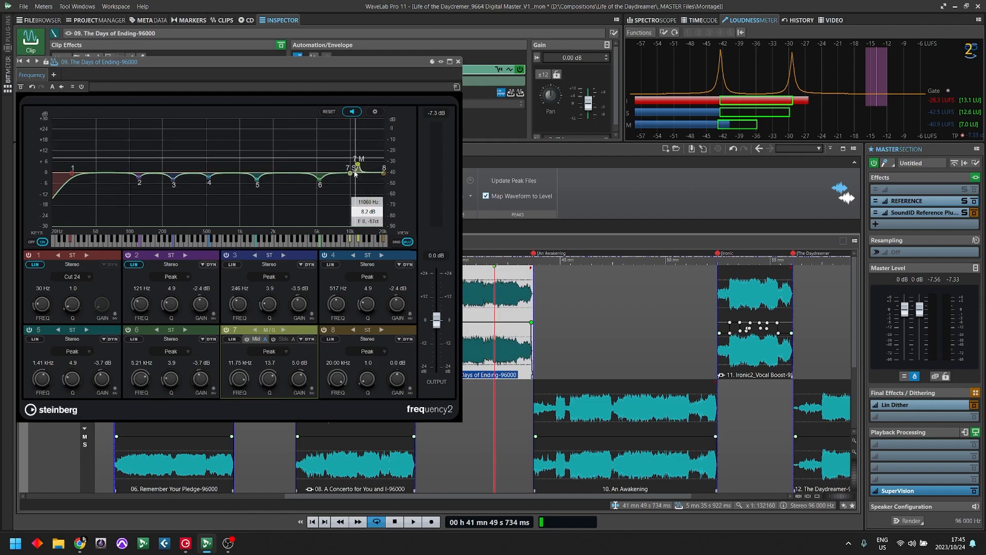
{"action": "left_click_drag", "start_coordinate": [358, 166], "coordinate": [363, 164]}
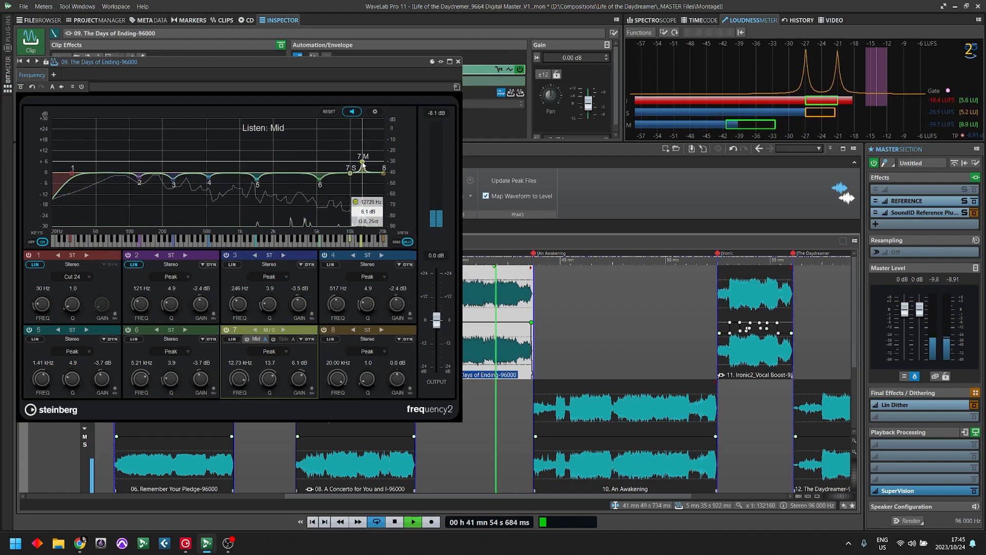
{"action": "left_click_drag", "start_coordinate": [363, 163], "coordinate": [365, 165]}
{"action": "key", "text": "space"}
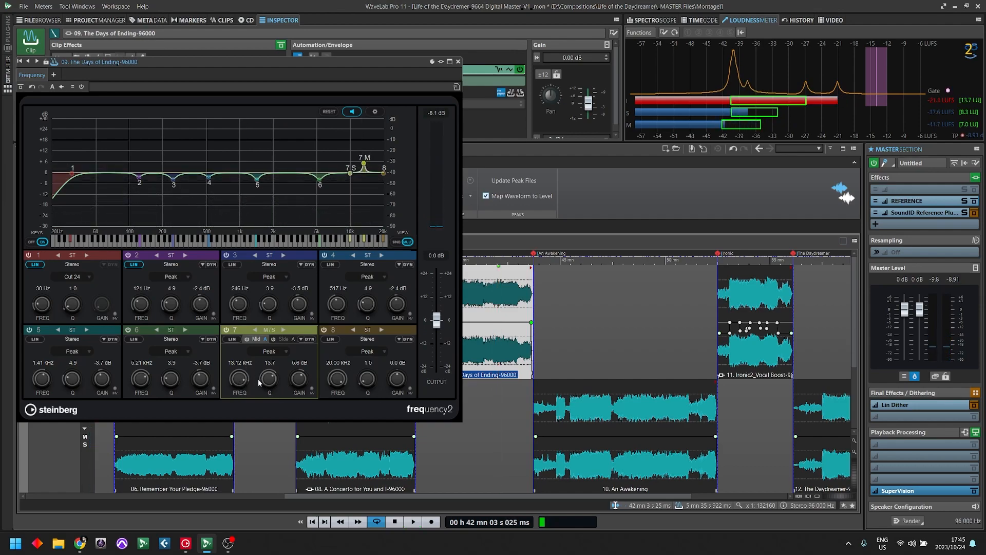
Cut the mid channel of EQ band 7 by 6.6 dB at 9.61 kHz and check it in playback
{"action": "left_click_drag", "start_coordinate": [364, 164], "coordinate": [349, 188]}
{"action": "key", "text": "space"}
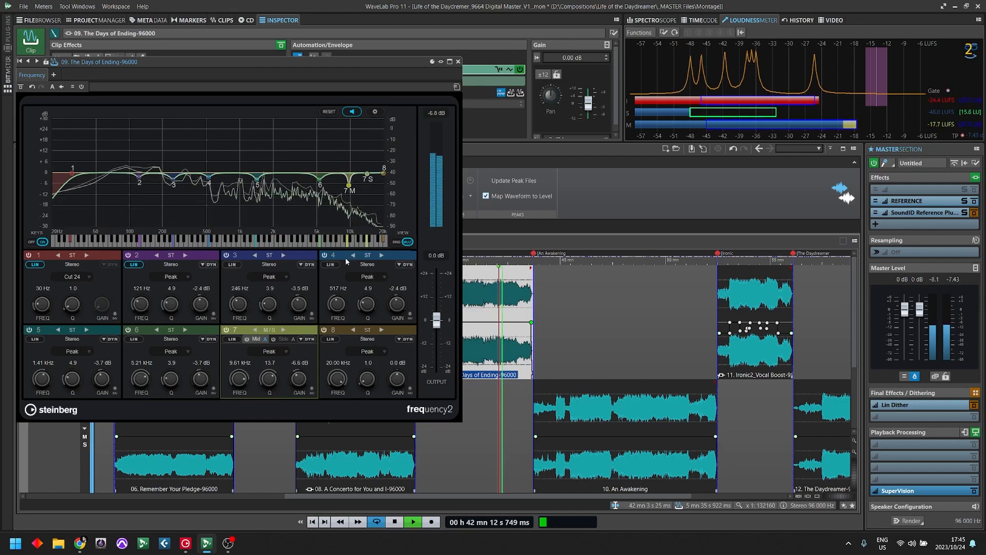
{"action": "key", "text": "space"}
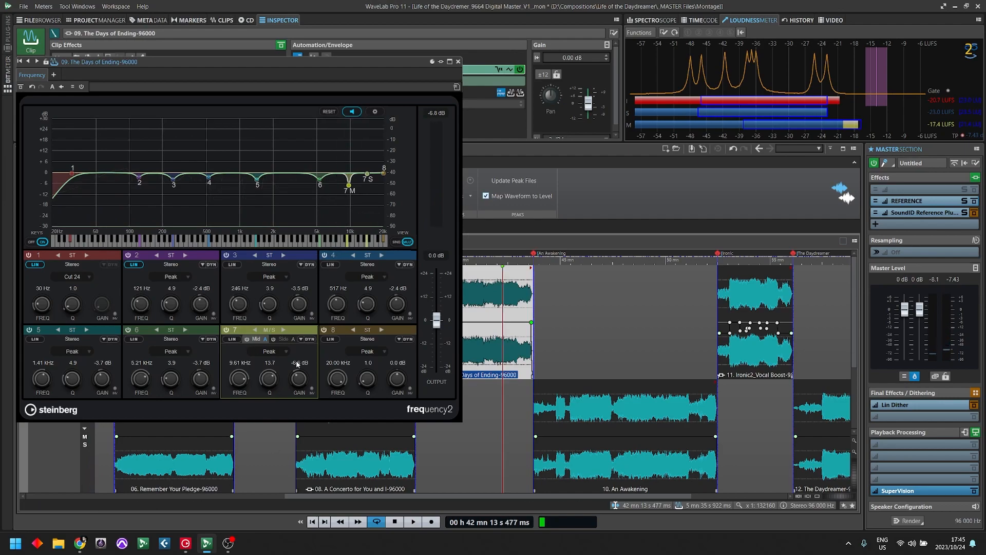
Enable dynamic processing on EQ band 7's mid channel, show its dynamics settings, and play The Days of Ending from 42:00
{"action": "left_click", "coordinate": [311, 340]}
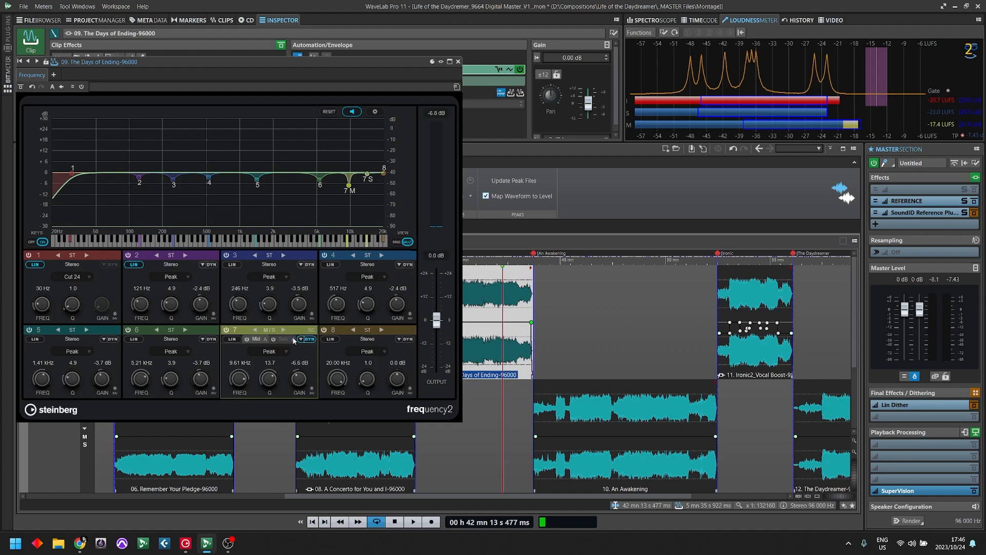
{"action": "left_click", "coordinate": [300, 339]}
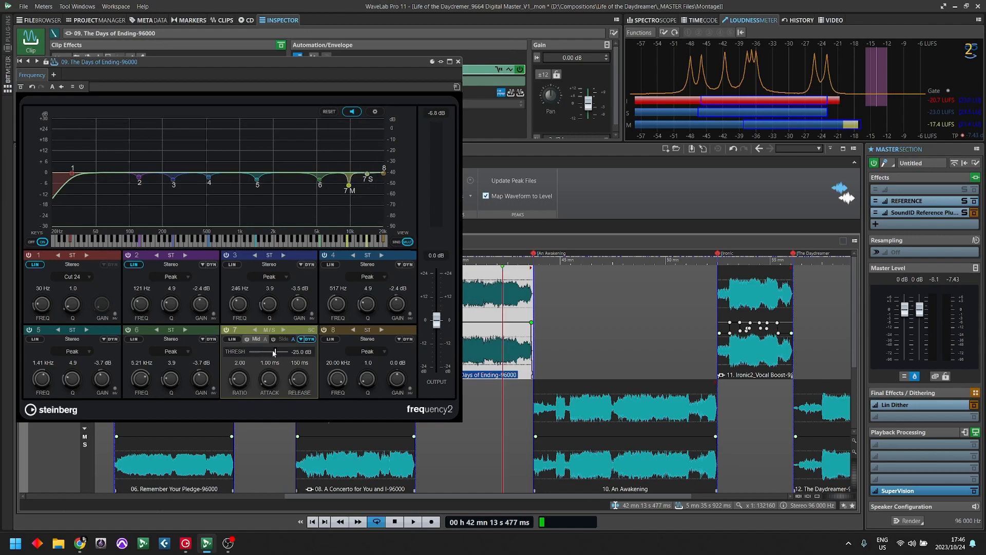
{"action": "left_click", "coordinate": [499, 293]}
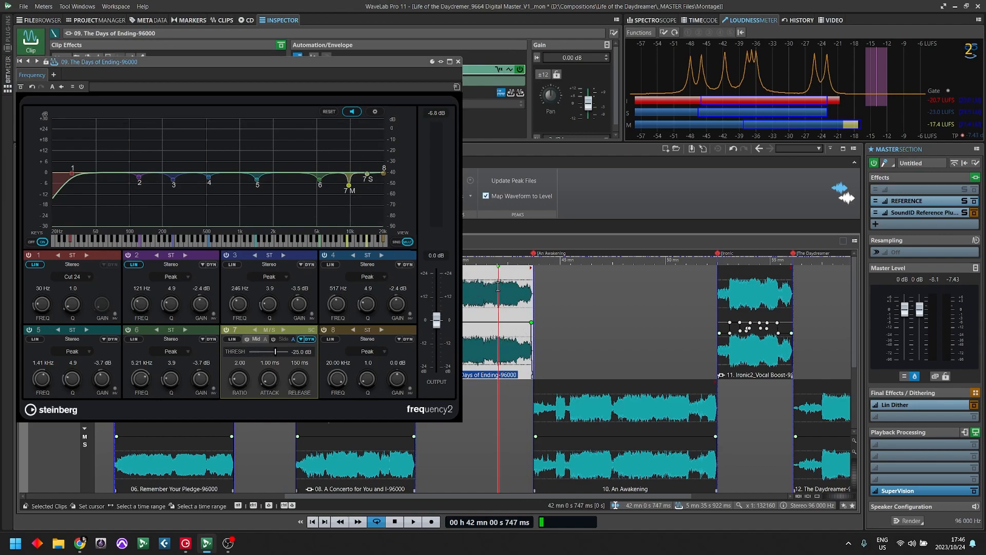
{"action": "key", "text": "space"}
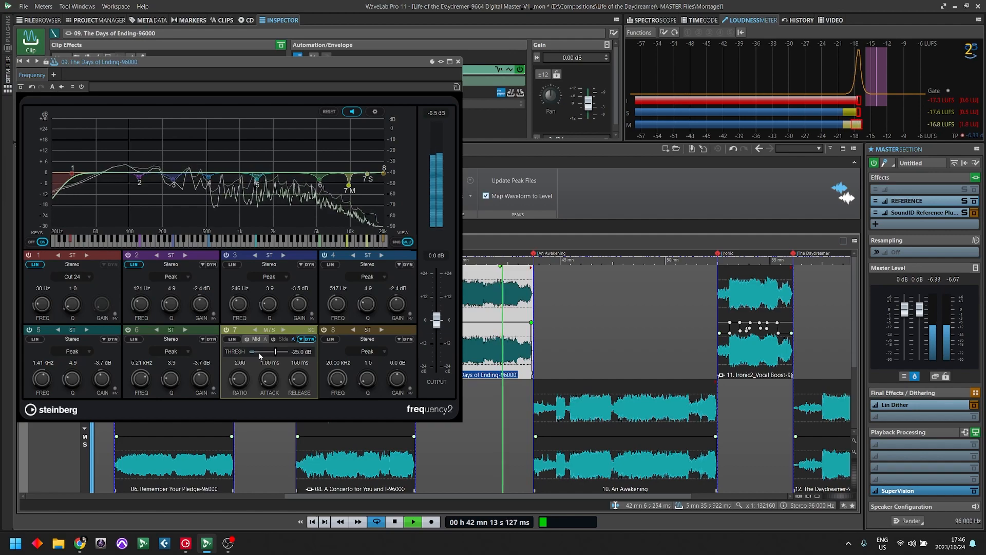
{"action": "key", "text": "space"}
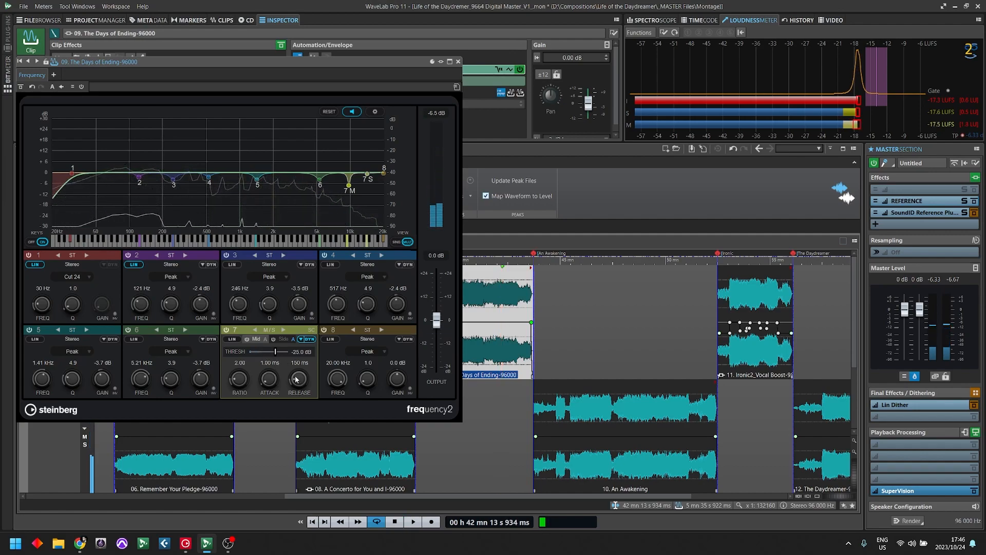
Set band 7's mid dynamics to a 2.11 ratio and 10 ms release, trying a -65.9 dB threshold in playback
{"action": "left_click_drag", "start_coordinate": [299, 379], "coordinate": [302, 391]}
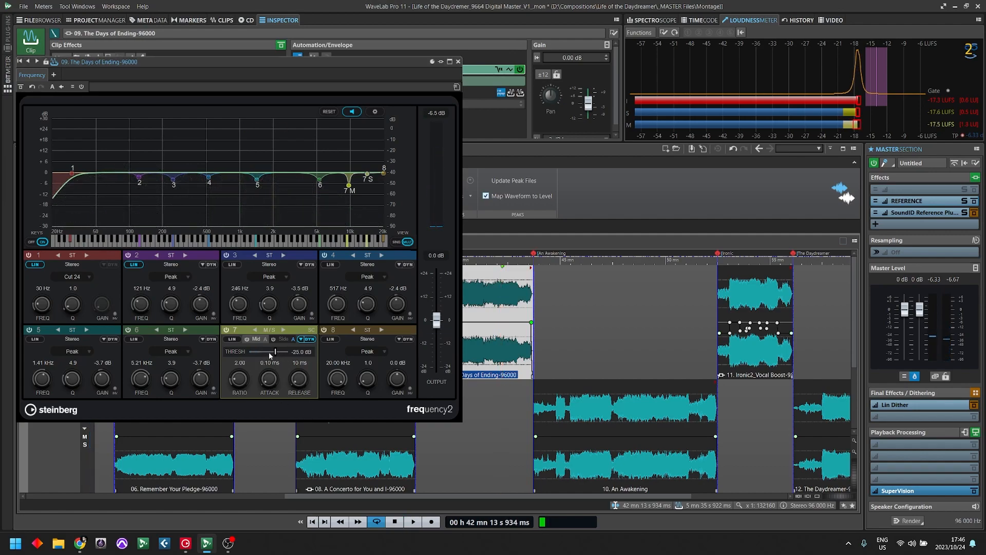
{"action": "left_click_drag", "start_coordinate": [276, 353], "coordinate": [266, 361]}
{"action": "key", "text": "space"}
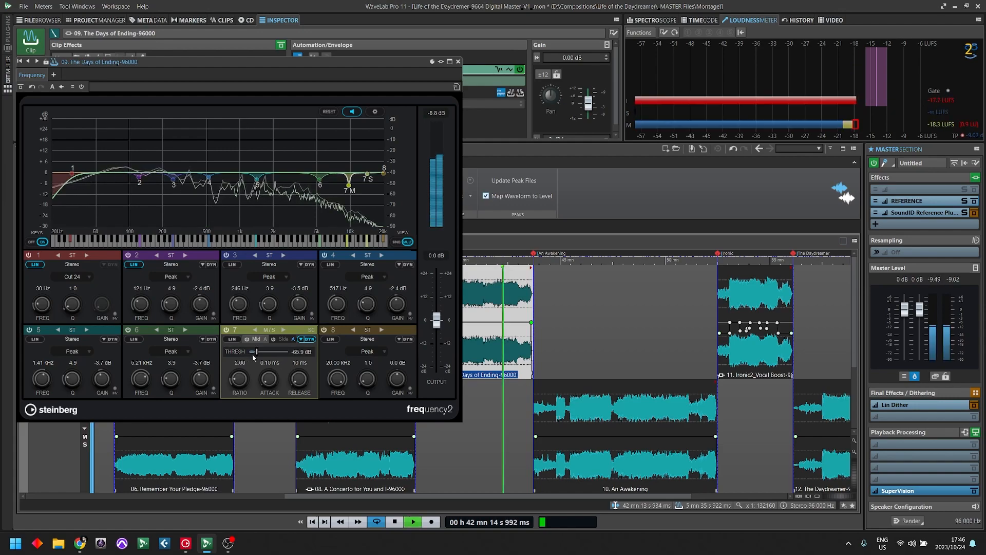
{"action": "left_click_drag", "start_coordinate": [266, 383], "coordinate": [269, 377]}
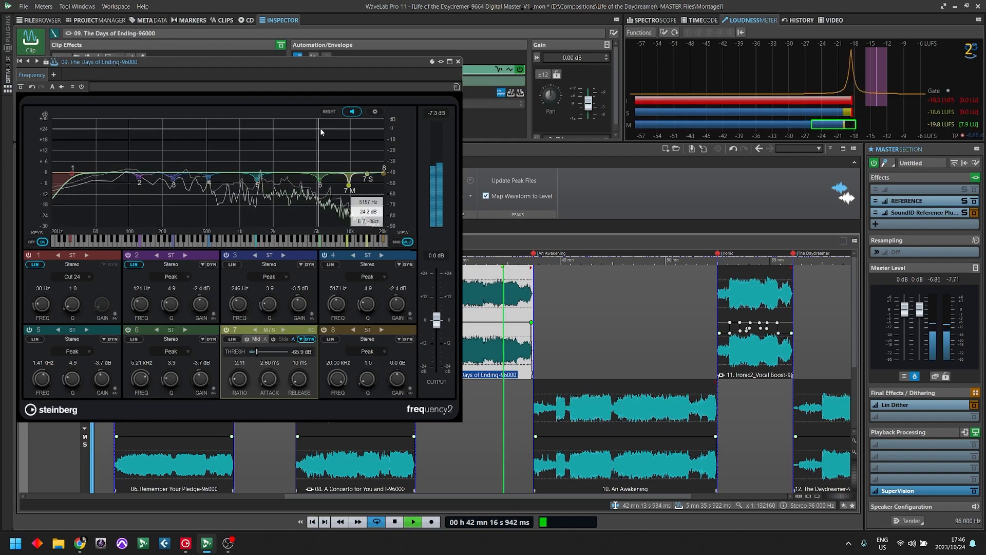
Turn off listen mode and set band 7's mid dynamics to a 0.10 ms attack and -38.9 dB threshold during playback
{"action": "left_click", "coordinate": [355, 114]}
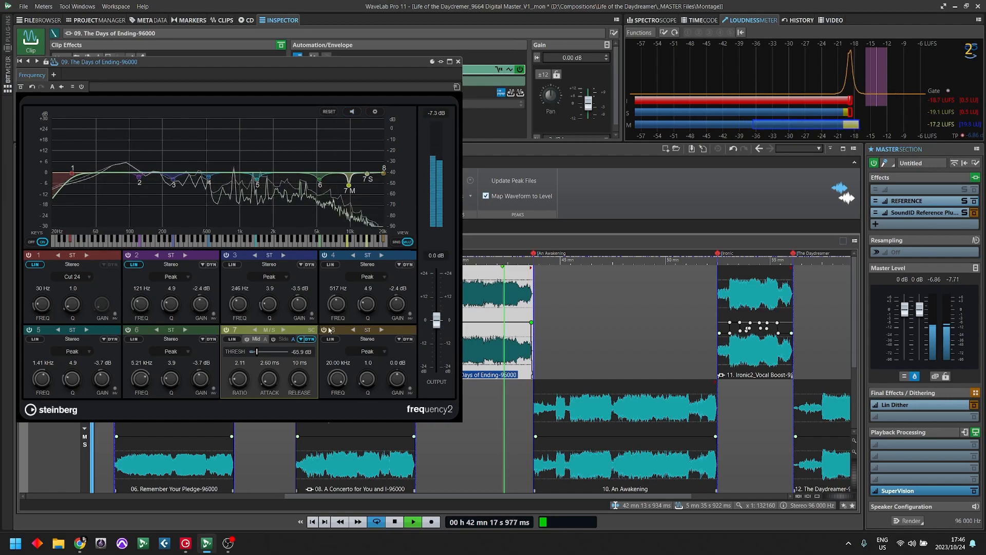
{"action": "left_click_drag", "start_coordinate": [274, 366], "coordinate": [279, 354]}
{"action": "left_click", "coordinate": [270, 366], "text": "ctrl"}
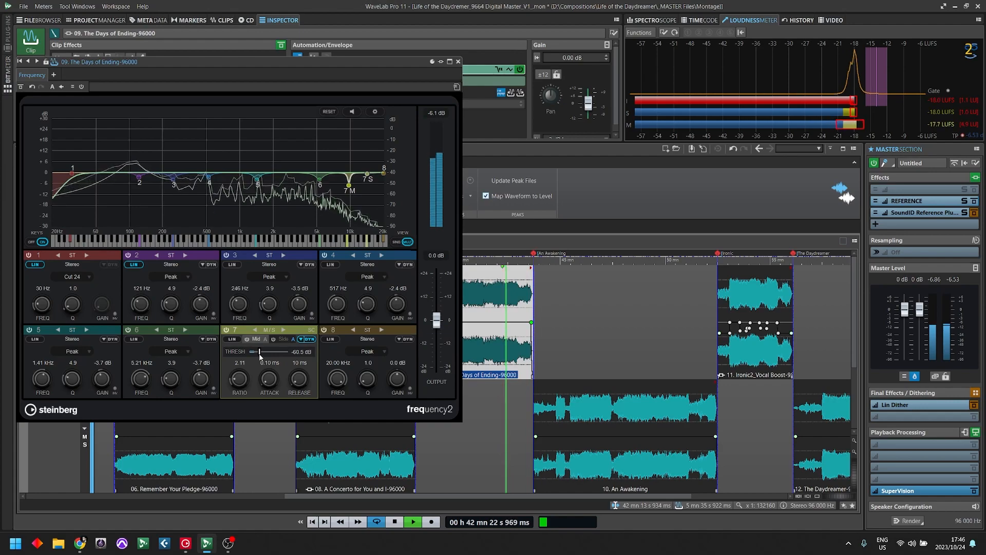
{"action": "left_click_drag", "start_coordinate": [267, 357], "coordinate": [269, 357]}
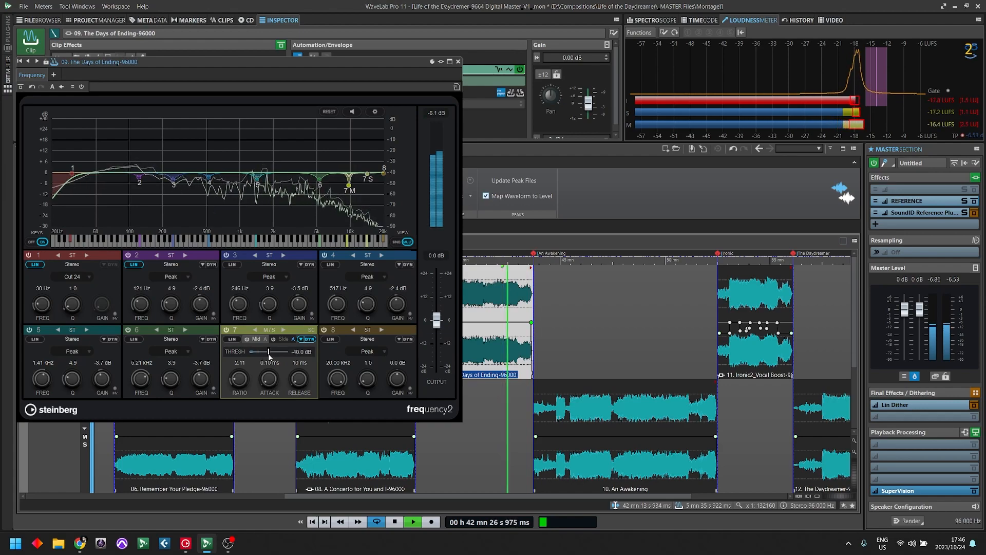
{"action": "left_click_drag", "start_coordinate": [271, 355], "coordinate": [270, 356]}
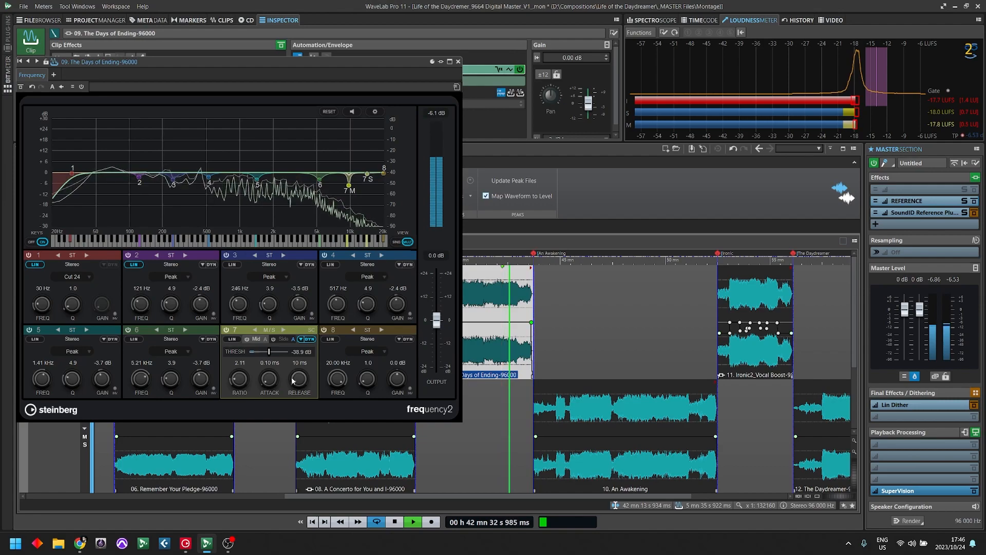
{"action": "key", "text": "space"}
Play from an earlier part of the clip and shift the side channel of EQ band 7 to about 9.3 kHz
{"action": "left_click_drag", "start_coordinate": [340, 63], "coordinate": [355, 78]}
{"action": "left_click", "coordinate": [429, 277]}
{"action": "key", "text": "space"}
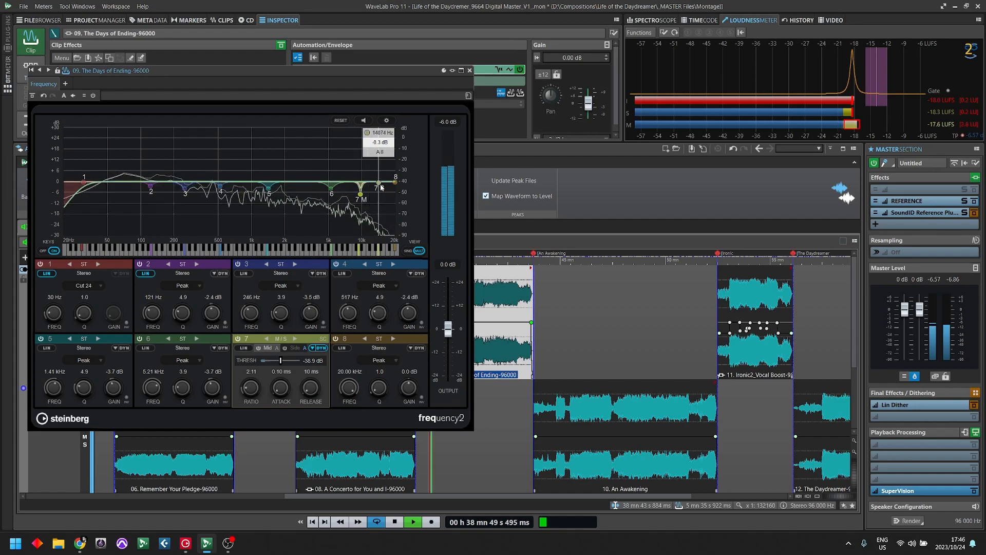
{"action": "left_click_drag", "start_coordinate": [380, 184], "coordinate": [360, 183]}
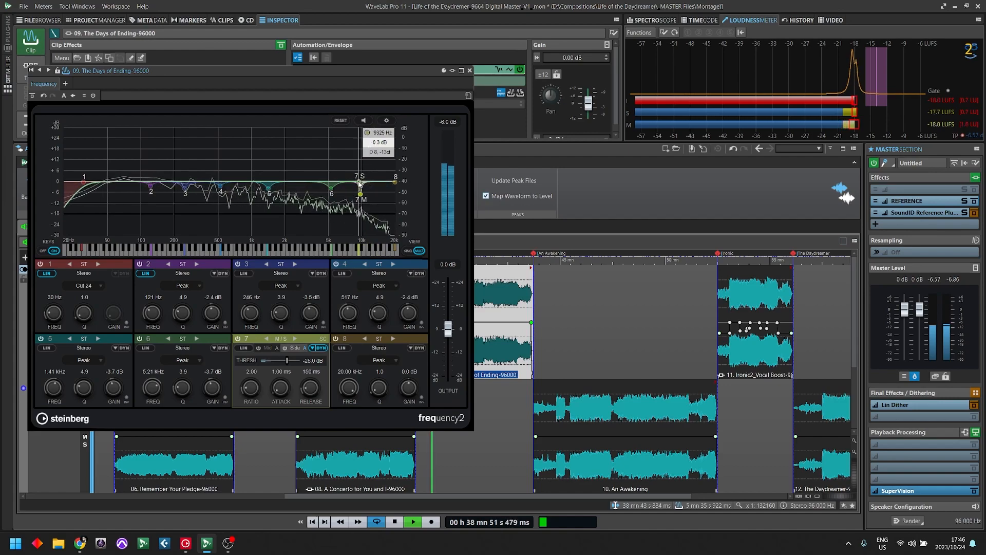
{"action": "key", "text": "space"}
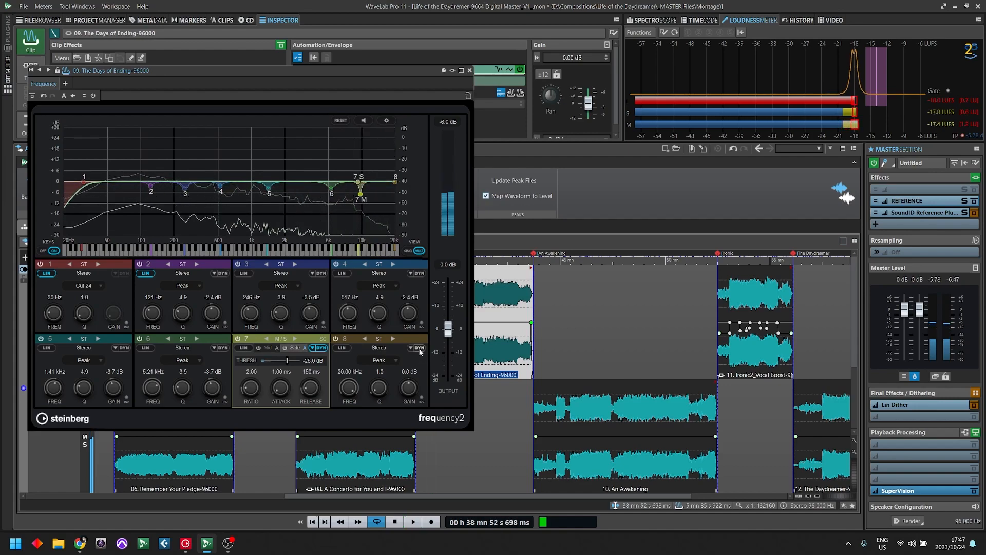
Make EQ band 8 a dynamic mid/side band with a narrow mid cut just above 10 kHz, auditioning it in listen mode
{"action": "left_click", "coordinate": [419, 349]}
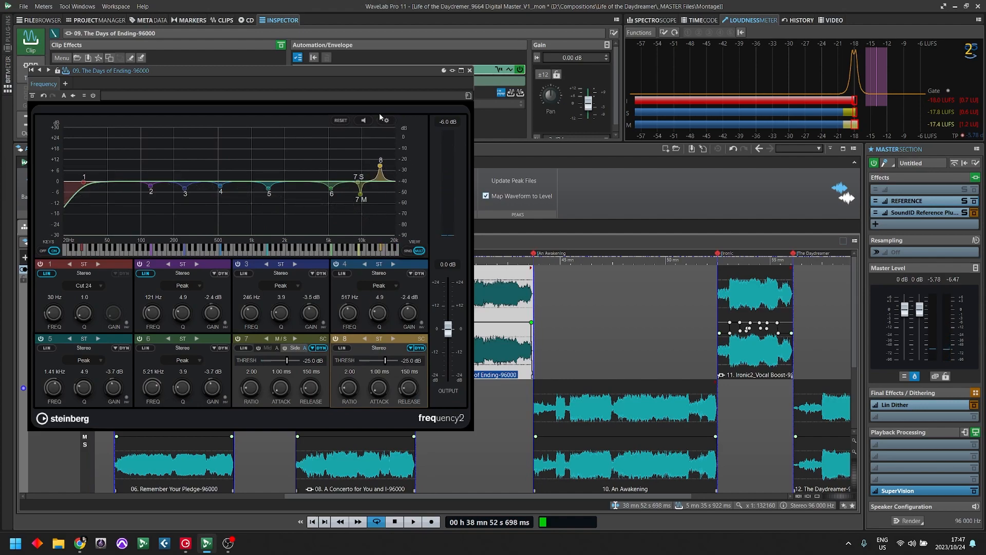
{"action": "key", "text": "space"}
{"action": "left_click_drag", "start_coordinate": [381, 166], "coordinate": [376, 198]}
{"action": "left_click", "coordinate": [393, 339]}
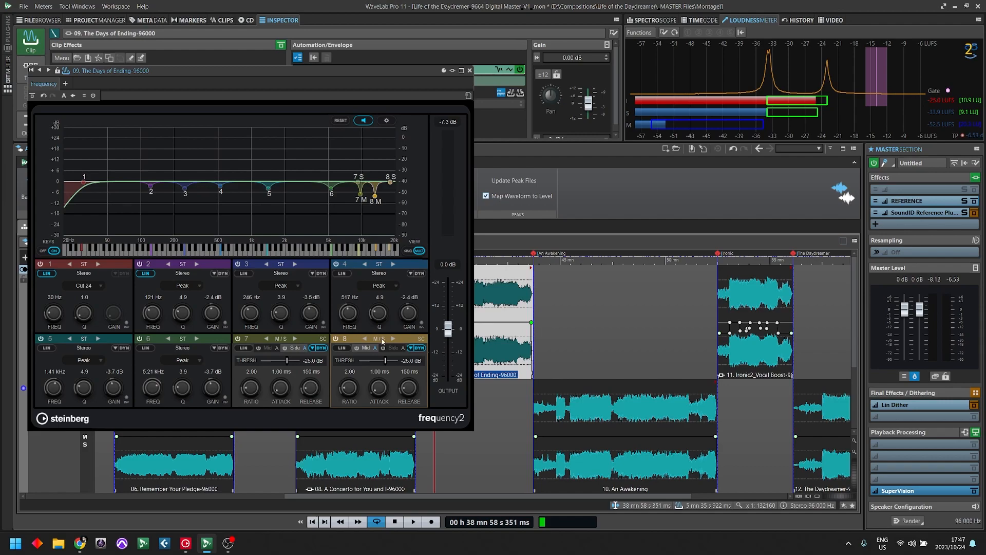
Set band 8's mid dynamics to a -62.7 dB threshold, 4.10 ms attack and 10 ms release, and turn off listen mode
{"action": "key", "text": "space"}
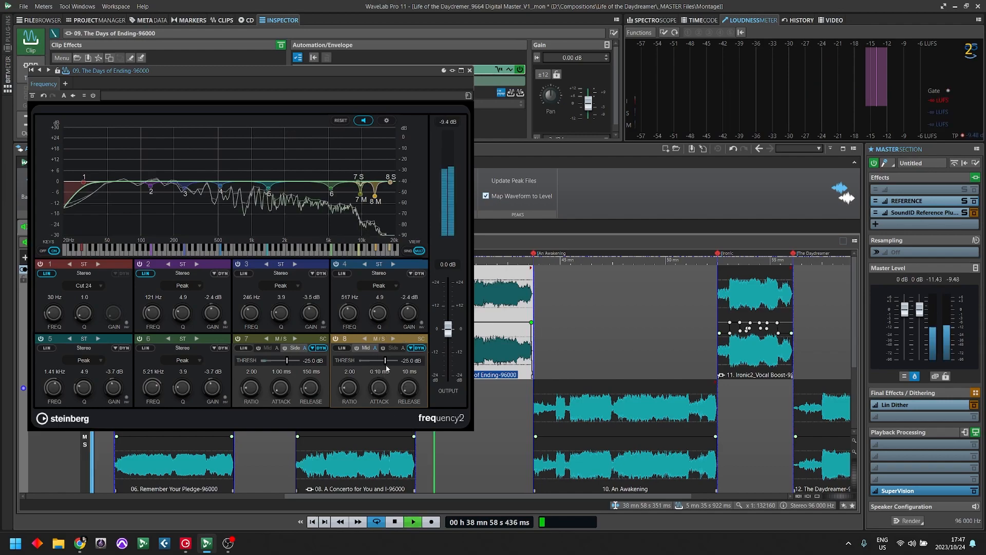
{"action": "left_click_drag", "start_coordinate": [379, 365], "coordinate": [364, 365]}
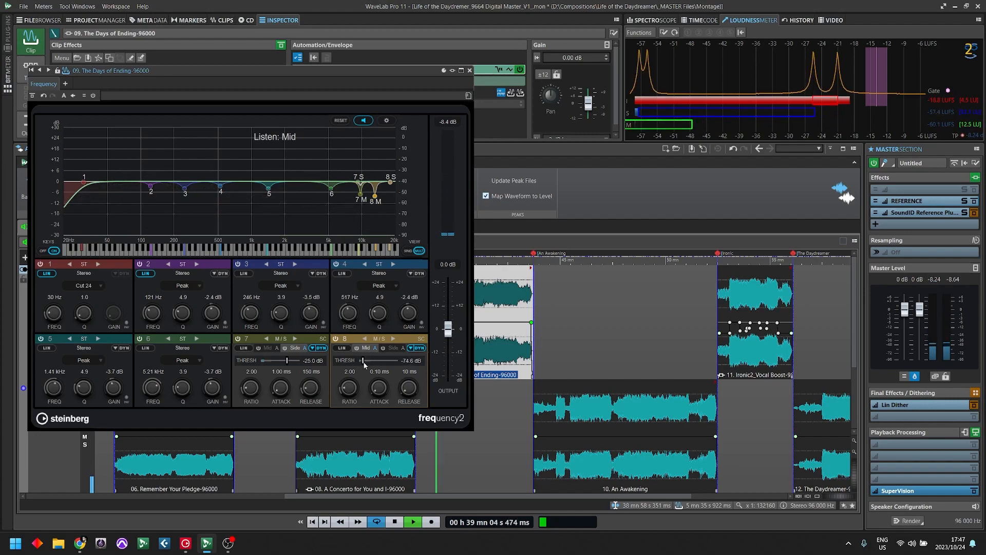
{"action": "left_click", "coordinate": [364, 121]}
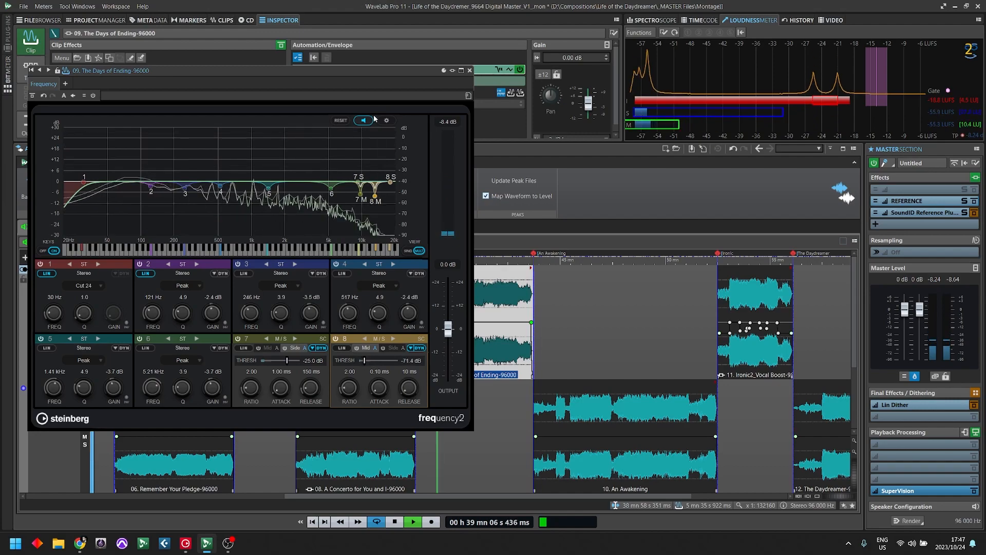
{"action": "left_click_drag", "start_coordinate": [364, 360], "coordinate": [379, 390]}
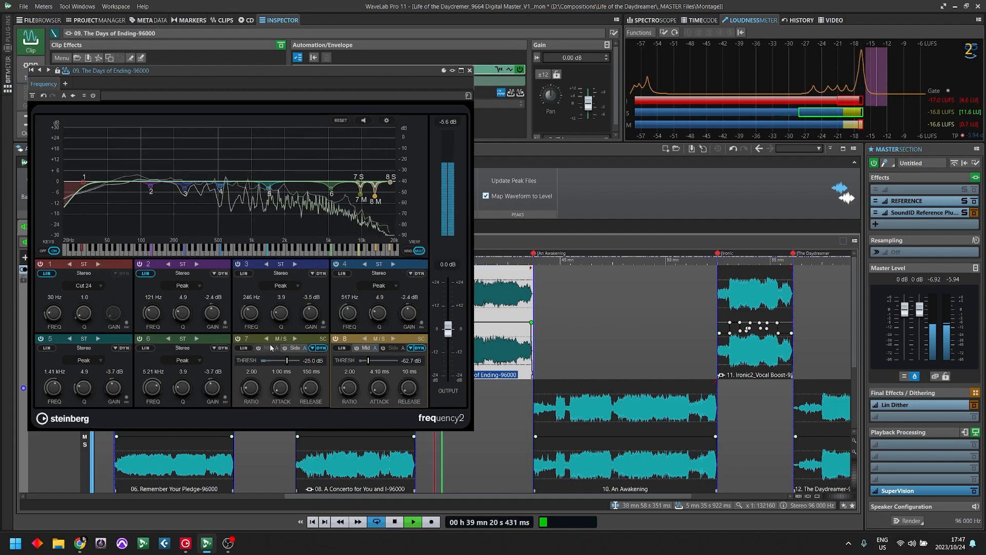
{"action": "key", "text": "space"}
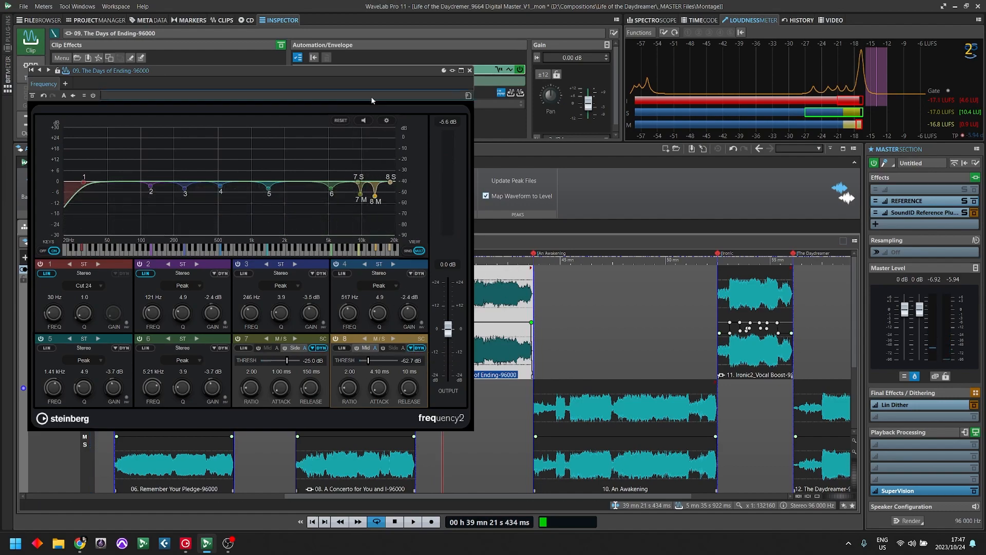
Compare the clip with the Frequency effect bypassed and active during playback, with the plug-in window moved aside
{"action": "left_click", "coordinate": [32, 96]}
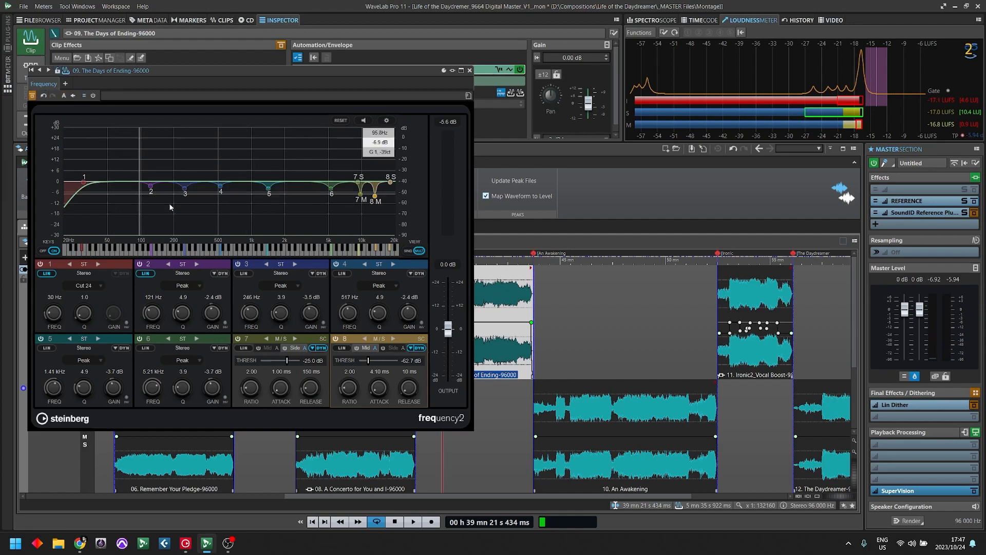
{"action": "key", "text": "space"}
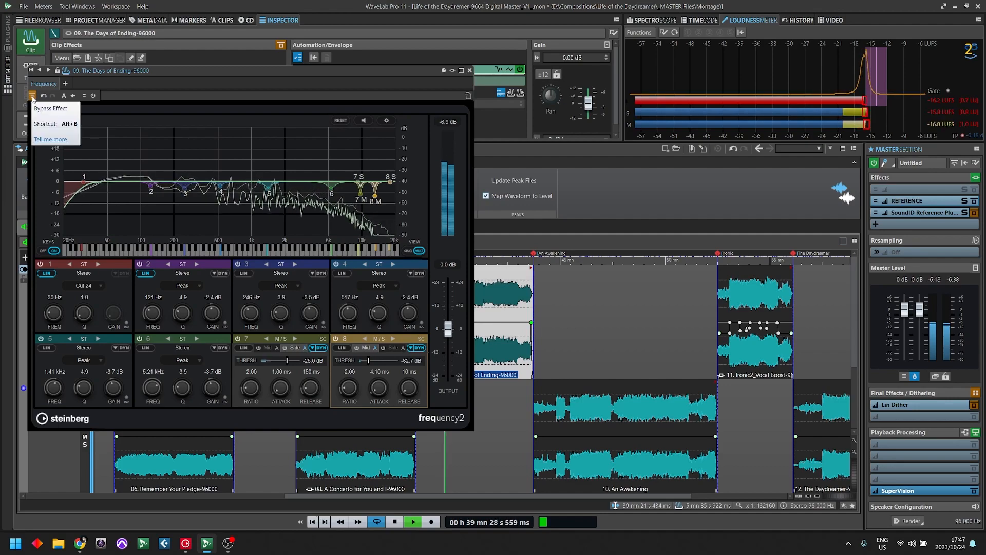
{"action": "left_click_drag", "start_coordinate": [327, 69], "coordinate": [827, 53]}
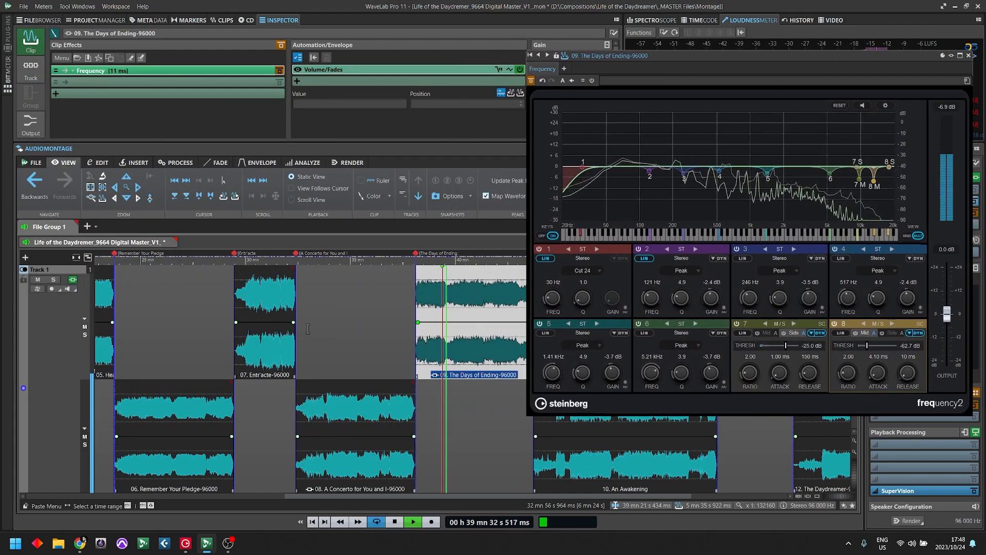
{"action": "scroll", "coordinate": [308, 329], "scroll_direction": "right", "scroll_amount": 3}
{"action": "left_click_drag", "start_coordinate": [640, 55], "coordinate": [520, 116]}
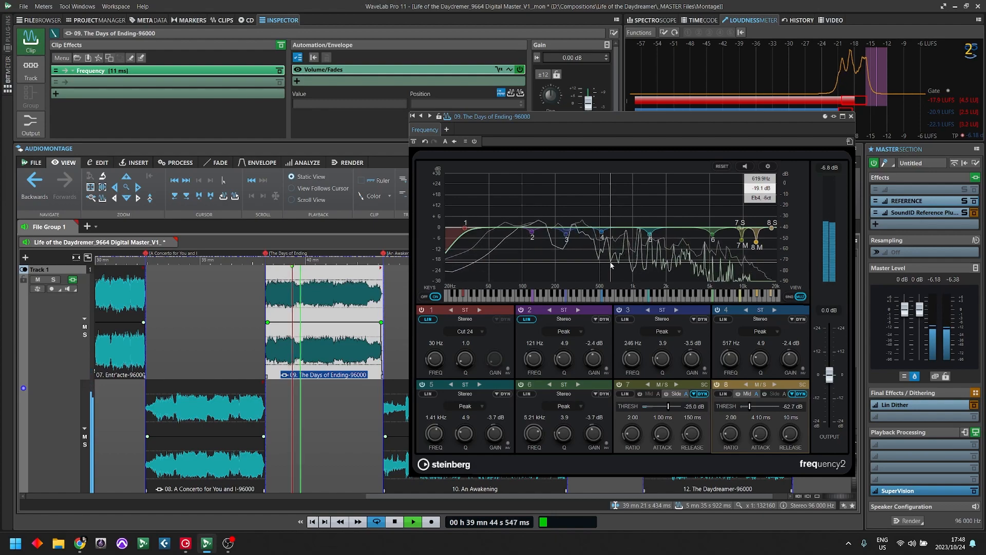
{"action": "key", "text": "space"}
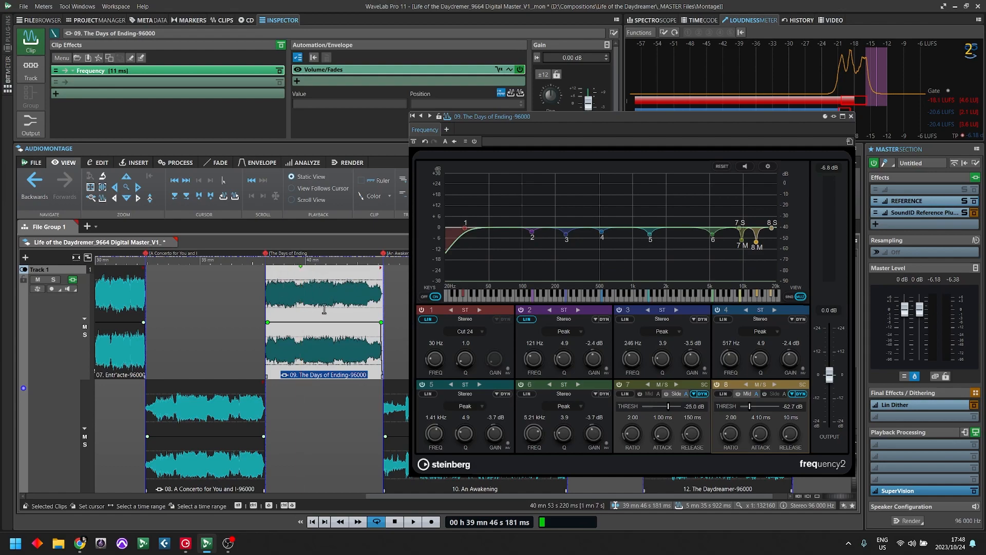
{"action": "scroll", "coordinate": [281, 392], "scroll_direction": "down", "scroll_amount": 5}
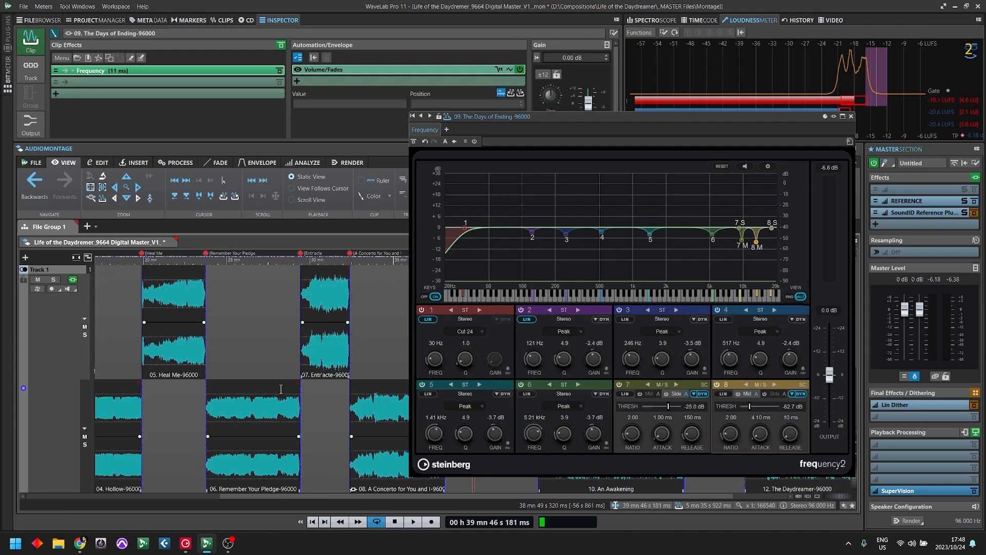
{"action": "left_click", "coordinate": [255, 403]}
{"action": "scroll", "coordinate": [409, 409], "scroll_direction": "up", "scroll_amount": 3}
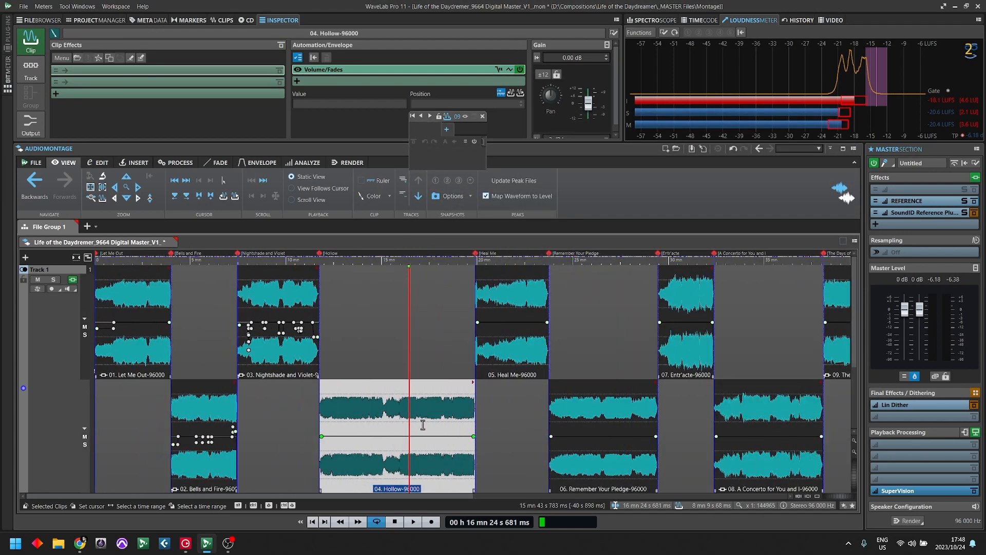
{"action": "left_click_drag", "start_coordinate": [383, 408], "coordinate": [508, 408]}
{"action": "scroll", "coordinate": [574, 392], "scroll_direction": "down", "scroll_amount": 3}
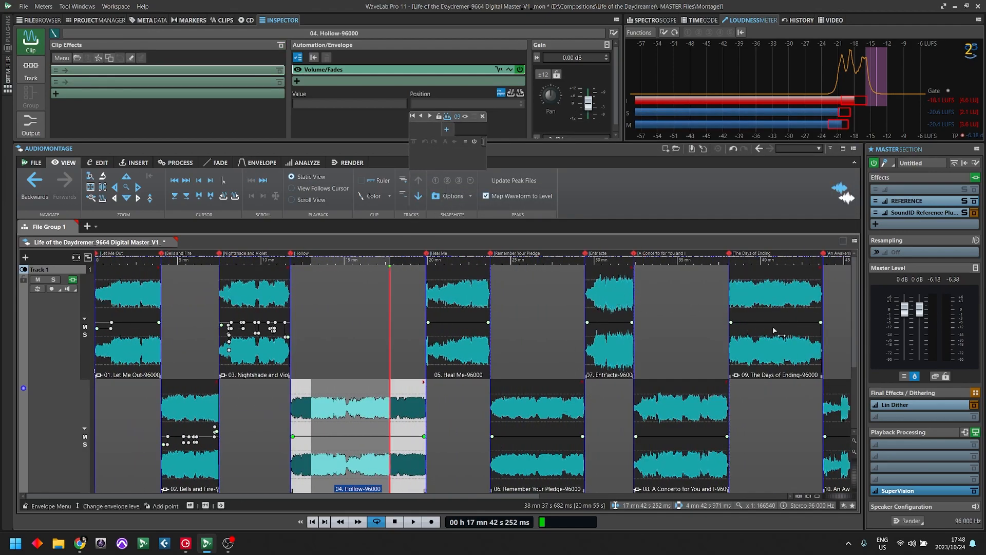
{"action": "scroll", "coordinate": [729, 343], "scroll_direction": "down", "scroll_amount": 2}
Select The Days of Ending clip again, close its Frequency window, and place the cursor in the middle of the clip
{"action": "left_click", "coordinate": [633, 321]}
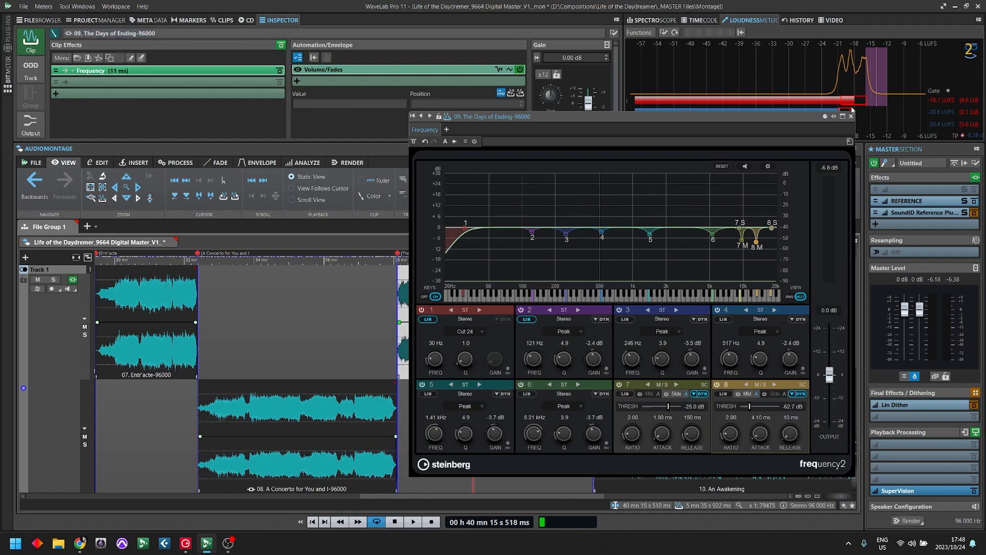
{"action": "left_click", "coordinate": [852, 115]}
{"action": "key", "text": "Down"}
{"action": "left_click", "coordinate": [427, 278]}
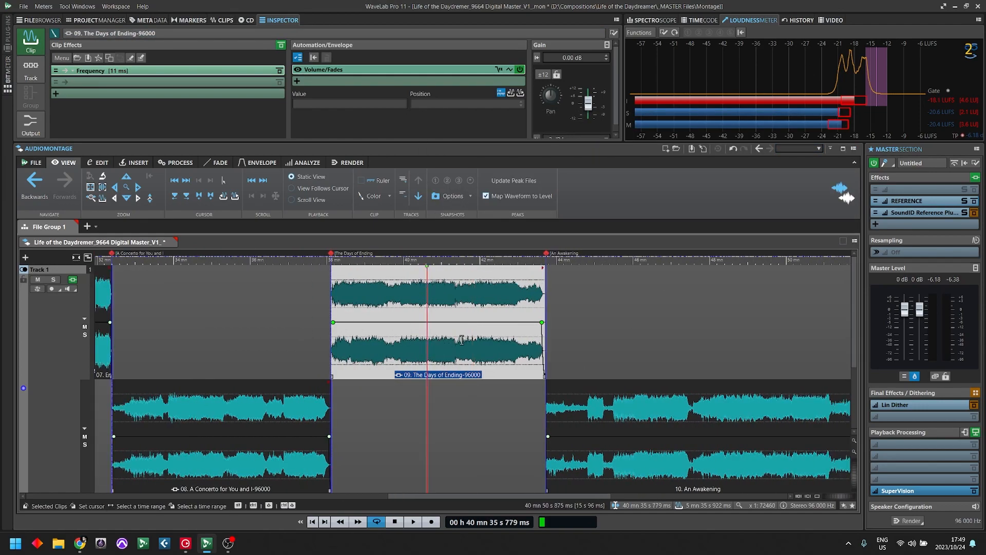
{"action": "key", "text": "Up"}
{"action": "key", "text": "Up"}
{"action": "key", "text": "Up"}
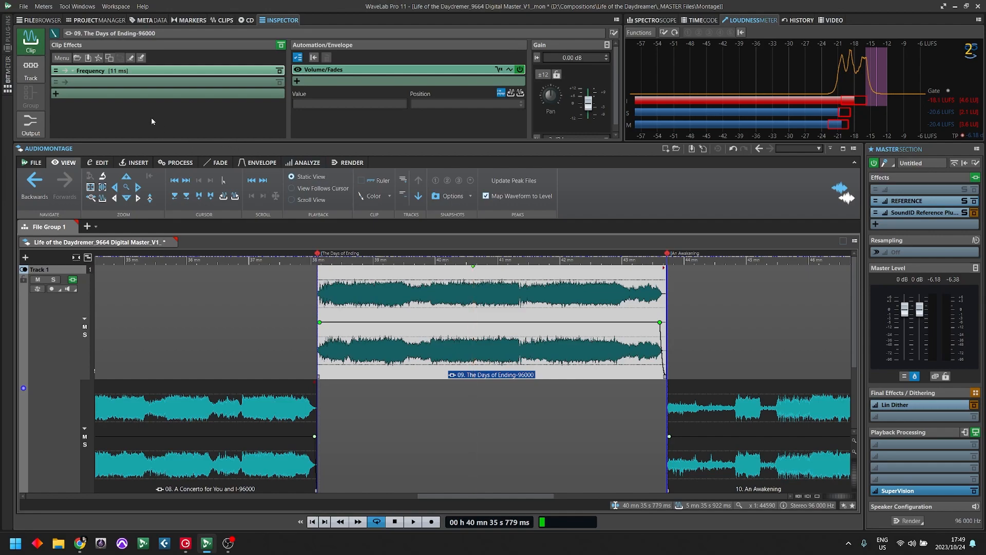
Add the Waves RDeEsser Stereo plug-in to The Days of Ending clip's effects below Frequency
{"action": "left_click", "coordinate": [113, 82]}
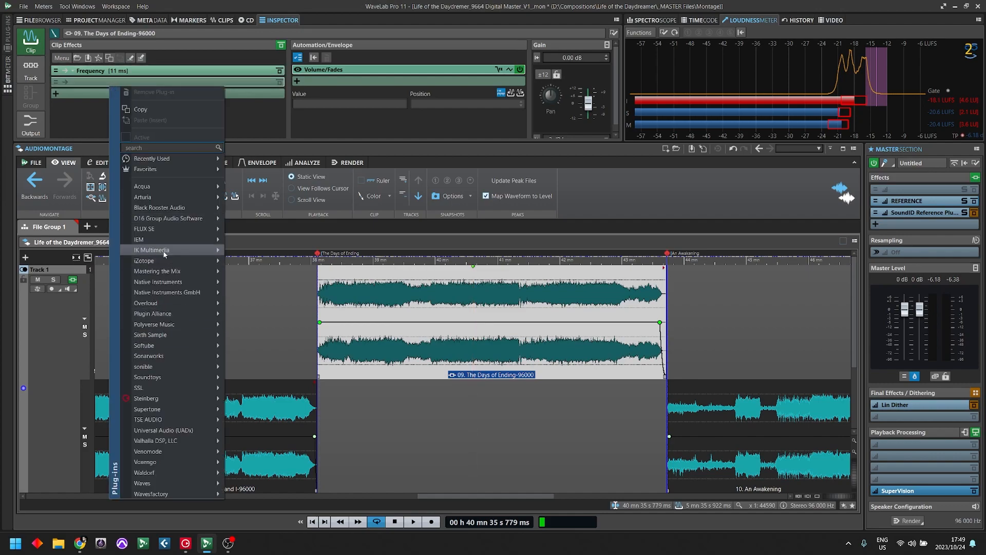
{"action": "type", "text": "dees"}
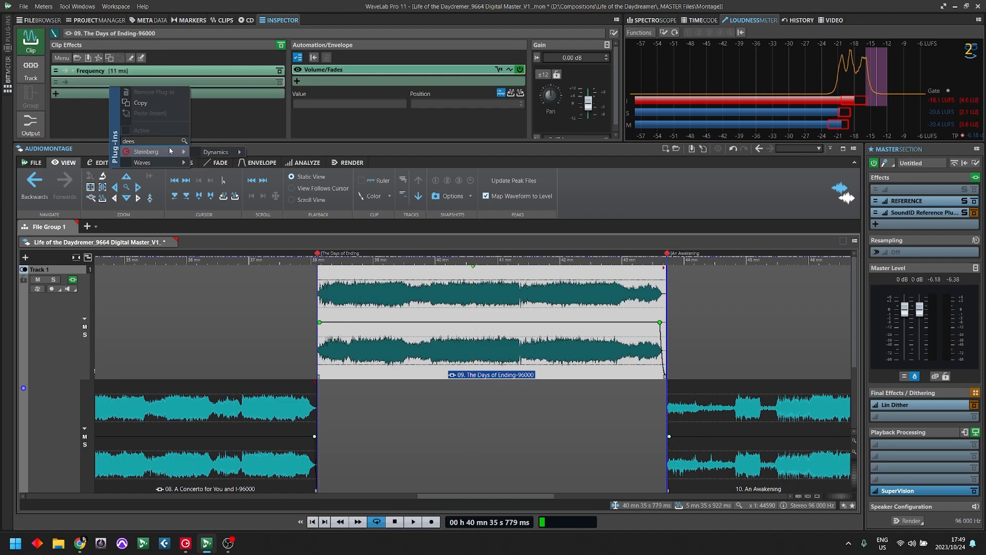
{"action": "mouse_move", "coordinate": [169, 162]}
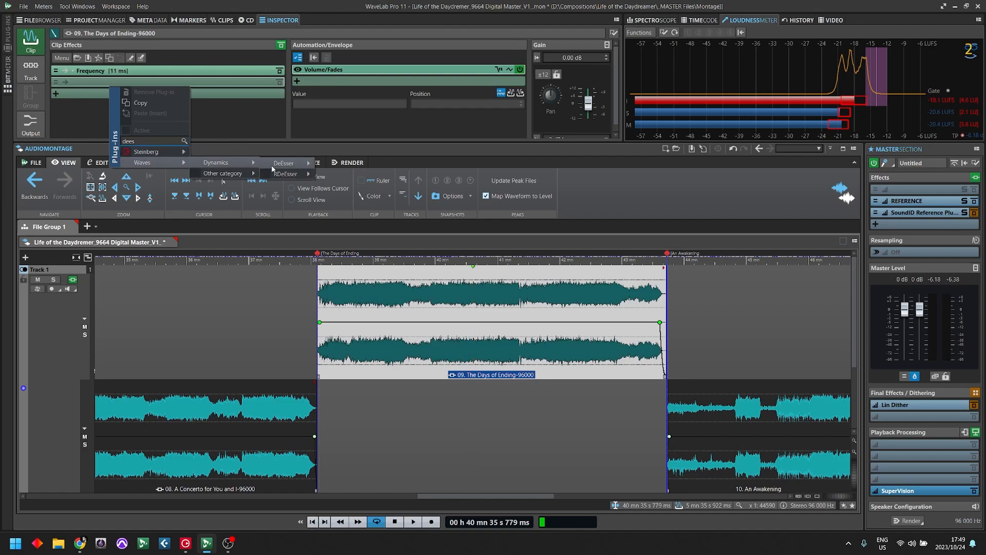
{"action": "mouse_move", "coordinate": [311, 177]}
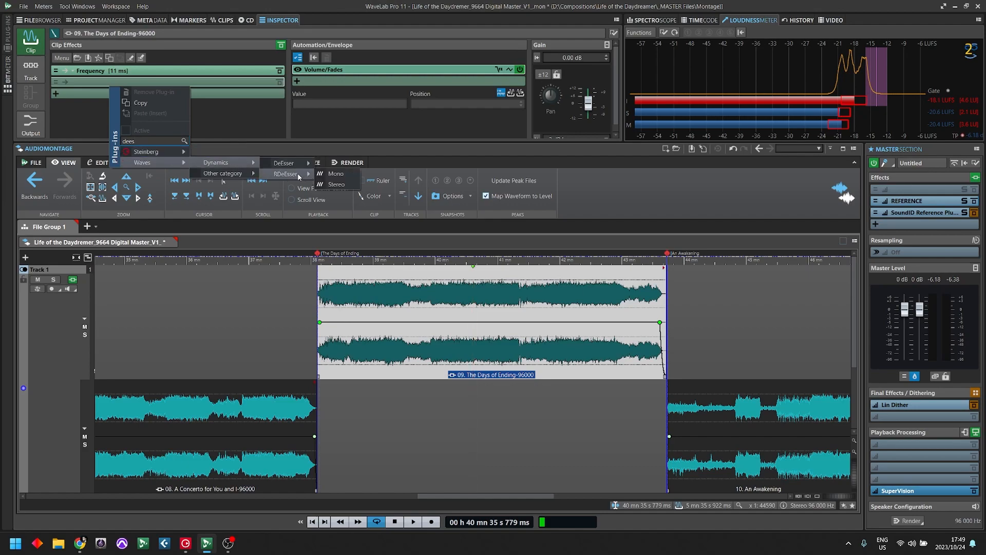
{"action": "mouse_move", "coordinate": [287, 163]}
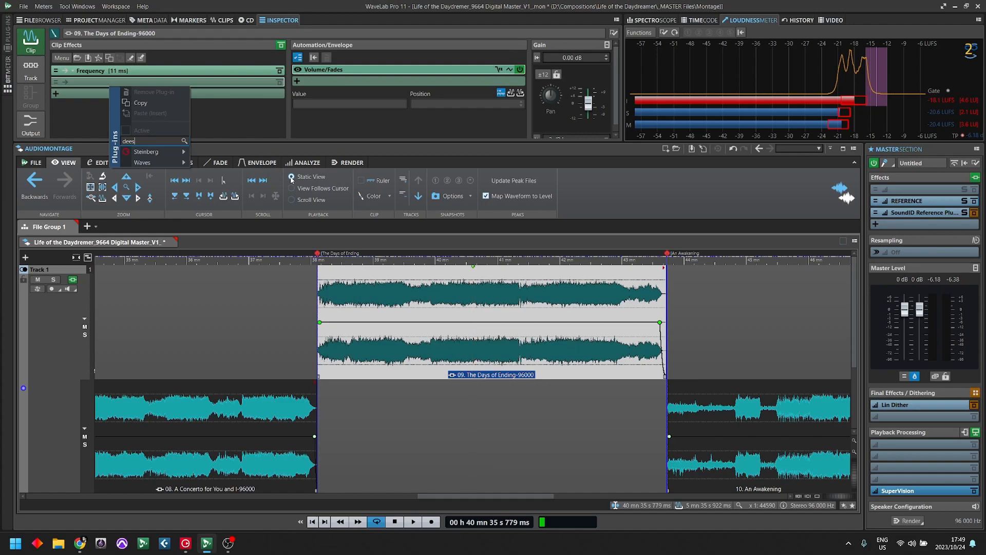
{"action": "mouse_move", "coordinate": [238, 173]}
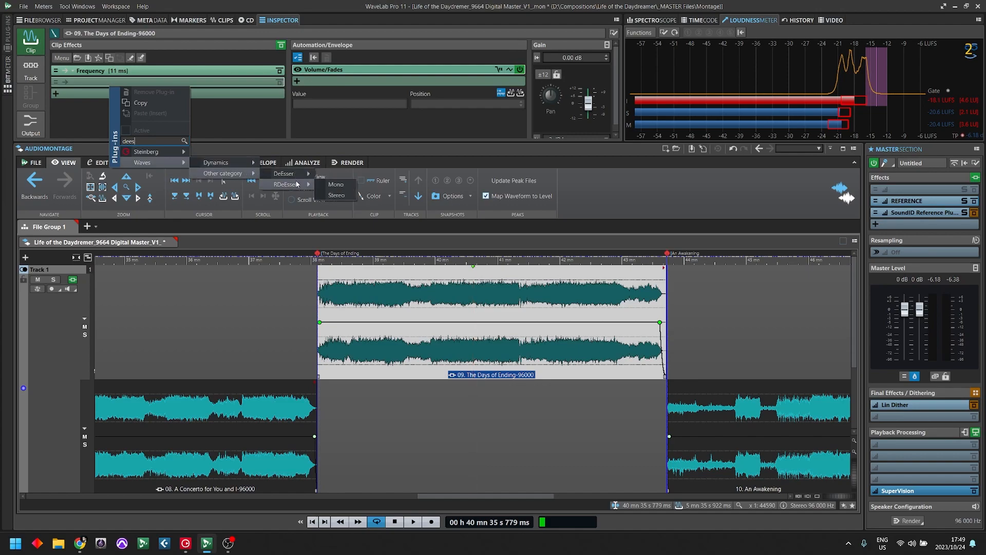
{"action": "left_click", "coordinate": [337, 196]}
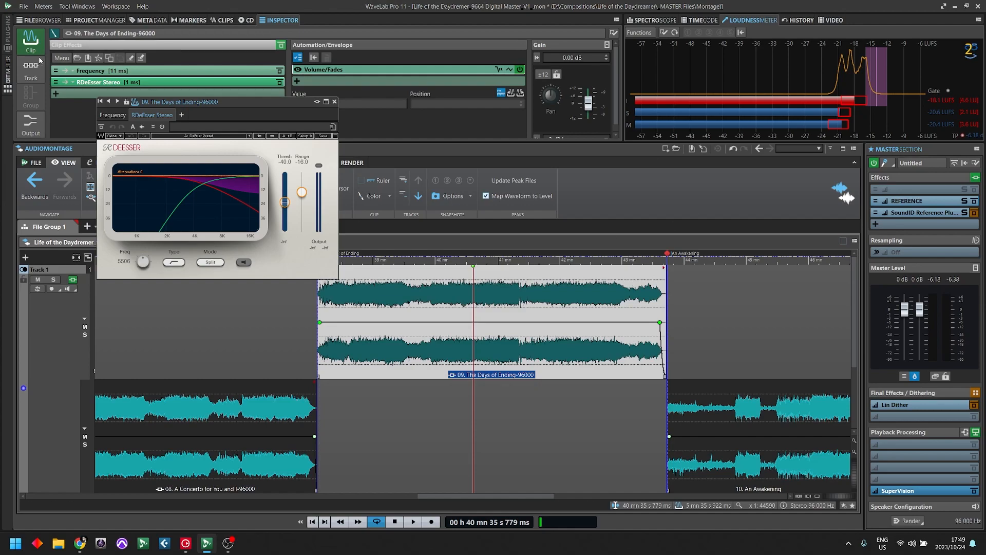
Set the RDeEsser's frequency to 8346 and its threshold to -39.8 while playing the clip
{"action": "left_click_drag", "start_coordinate": [143, 262], "coordinate": [143, 242]}
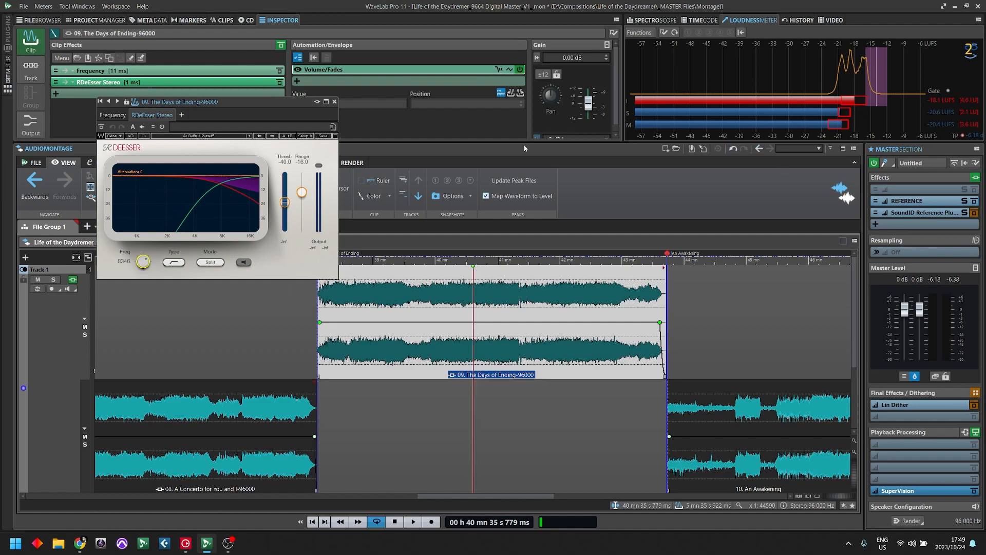
{"action": "left_click", "coordinate": [162, 127]}
{"action": "key", "text": "space"}
{"action": "left_click_drag", "start_coordinate": [285, 200], "coordinate": [285, 173]}
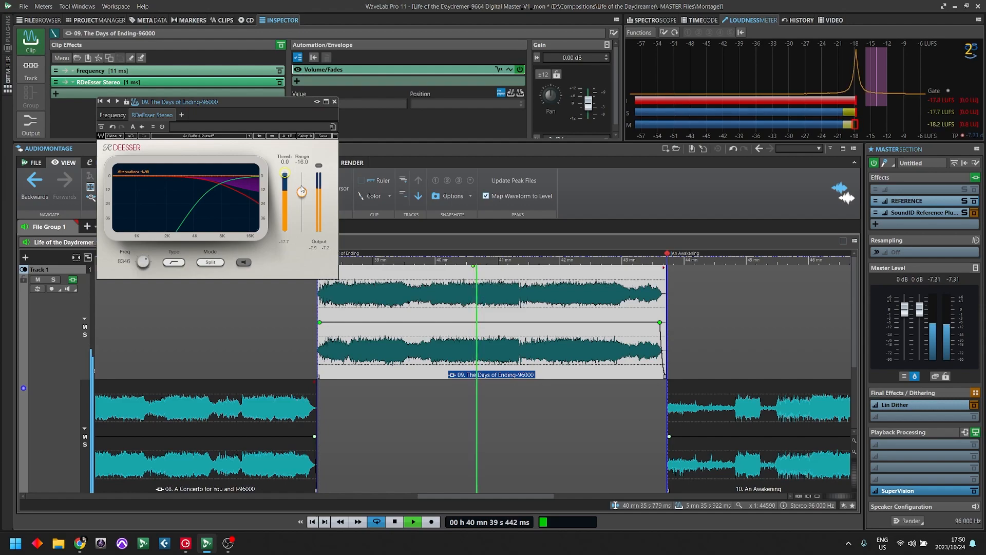
{"action": "left_click_drag", "start_coordinate": [285, 173], "coordinate": [285, 194]}
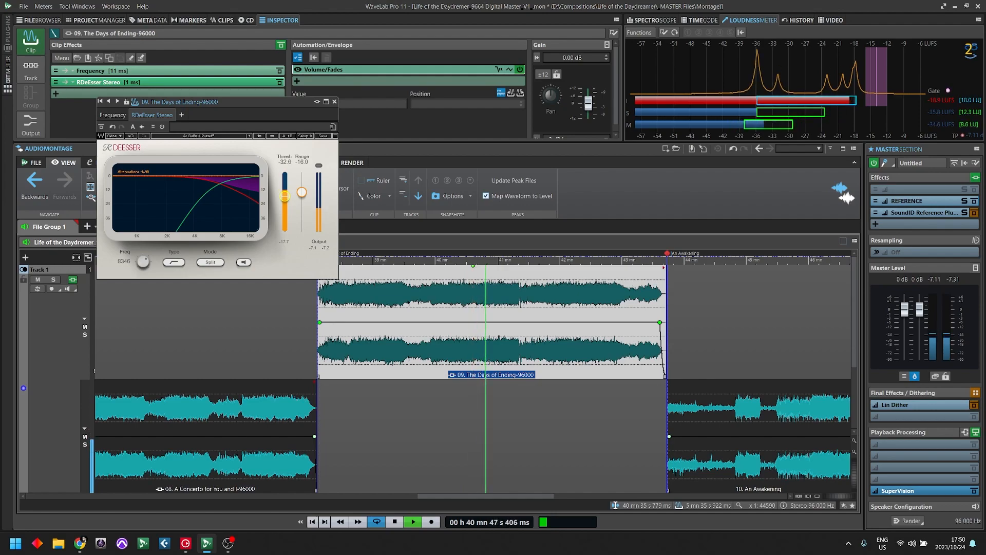
{"action": "left_click_drag", "start_coordinate": [285, 199], "coordinate": [285, 199]}
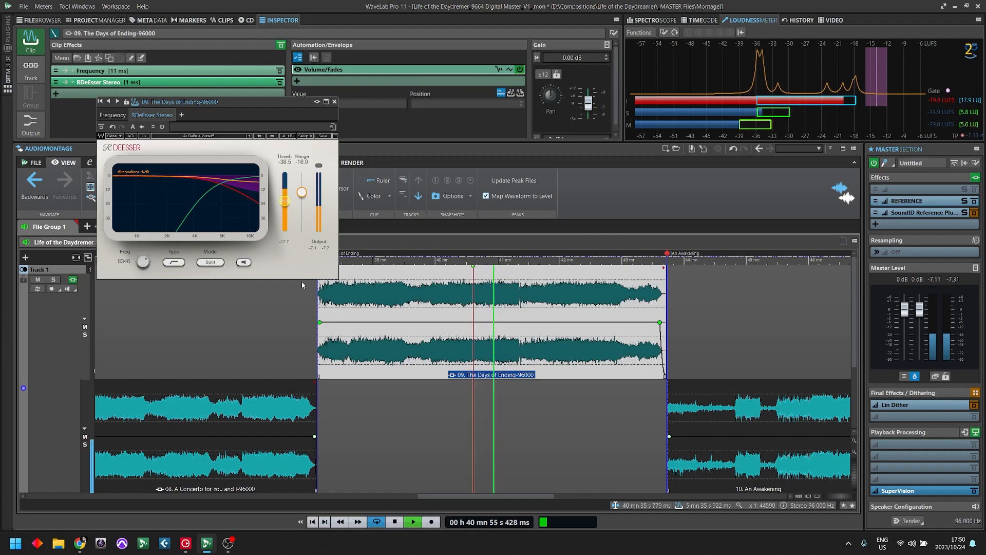
{"action": "left_click_drag", "start_coordinate": [290, 205], "coordinate": [290, 206]}
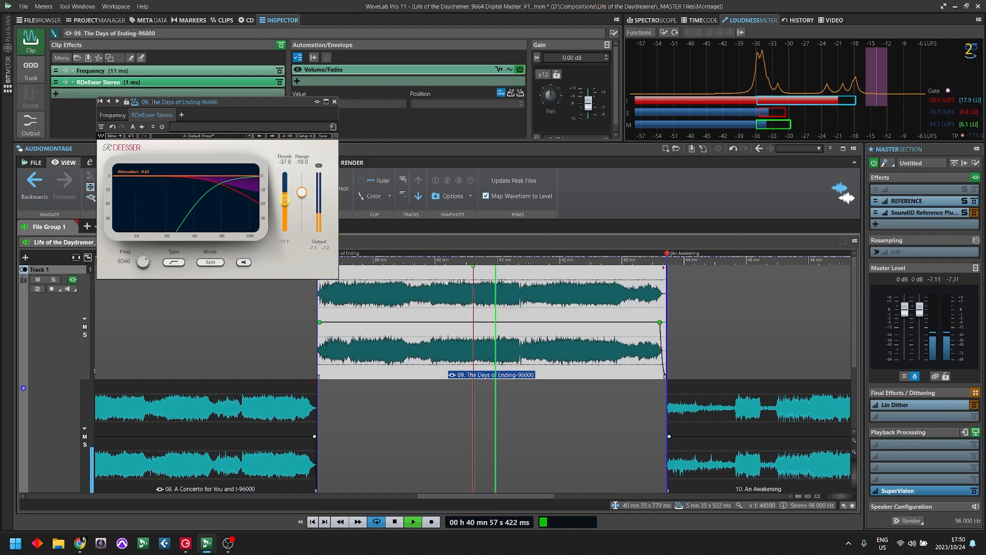
Compare the clip with the RDeEsser bypassed and active, set its range to -18.7, and stop playback
{"action": "left_click", "coordinate": [244, 262]}
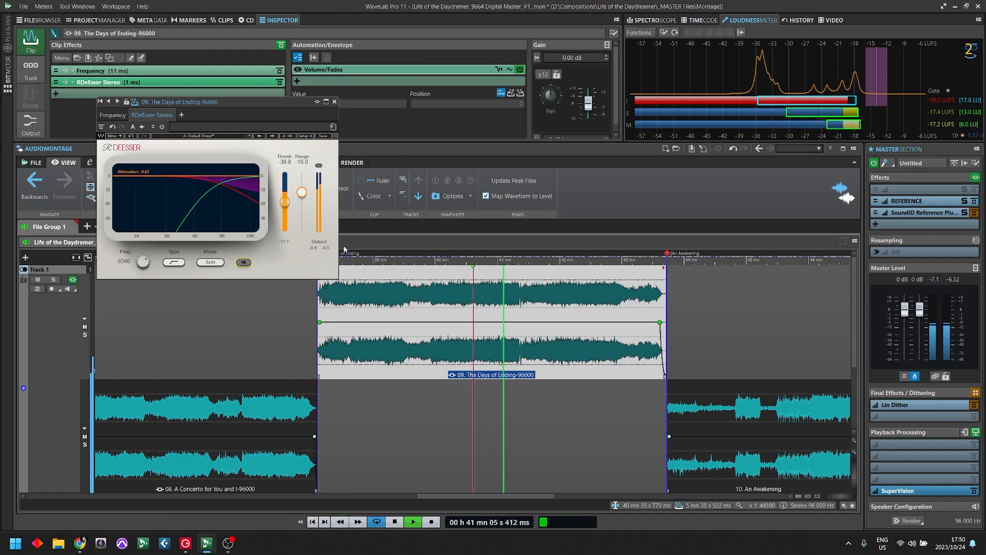
{"action": "left_click", "coordinate": [101, 127]}
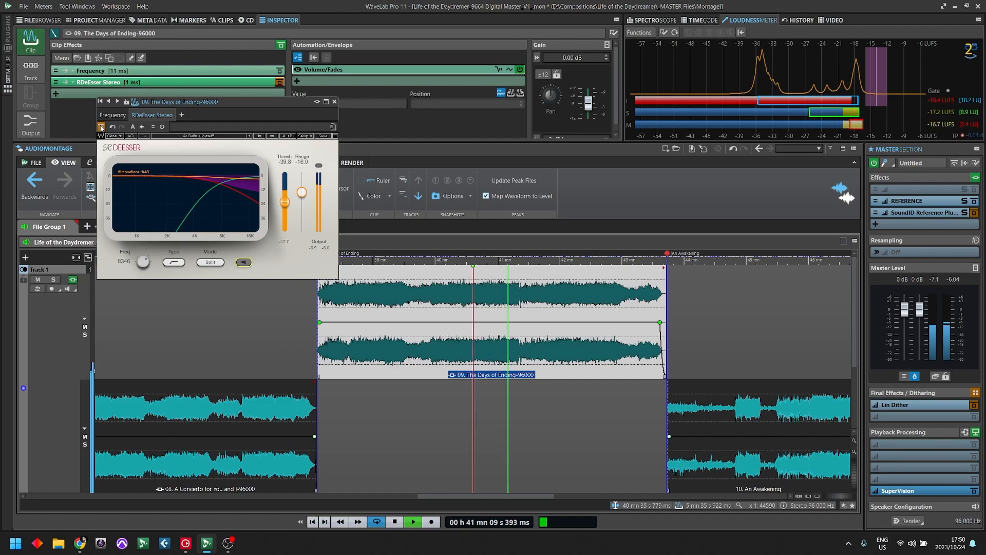
{"action": "left_click", "coordinate": [102, 127]}
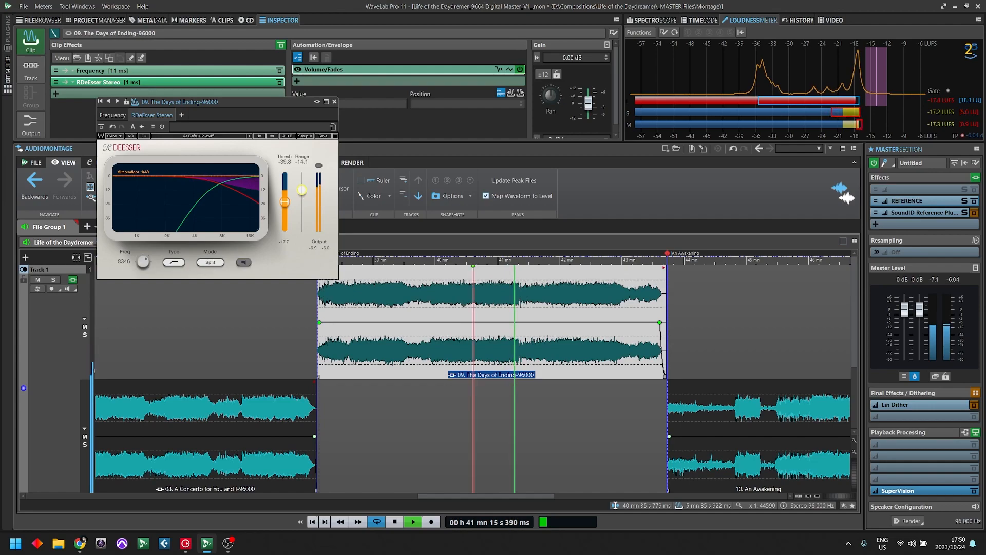
{"action": "left_click_drag", "start_coordinate": [304, 198], "coordinate": [303, 202]}
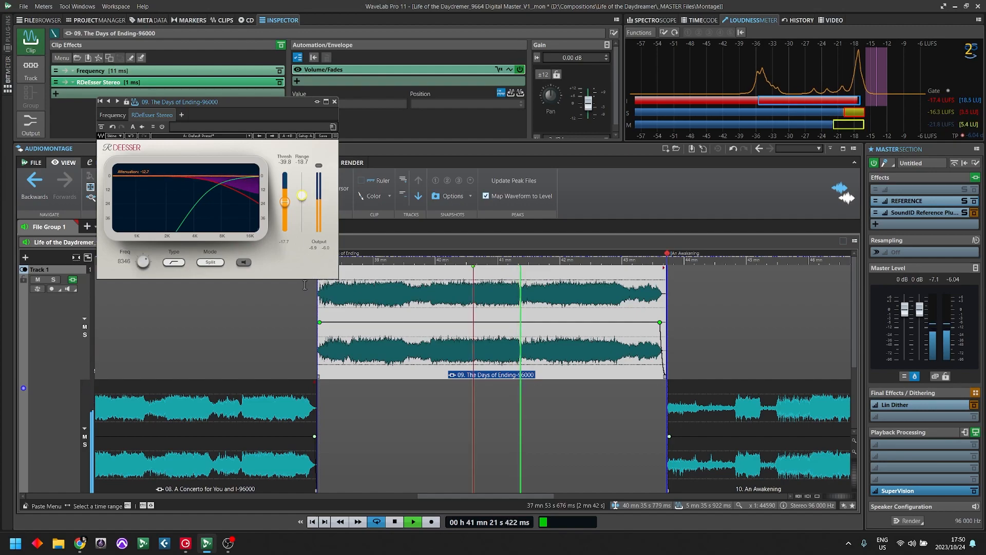
{"action": "key", "text": "space"}
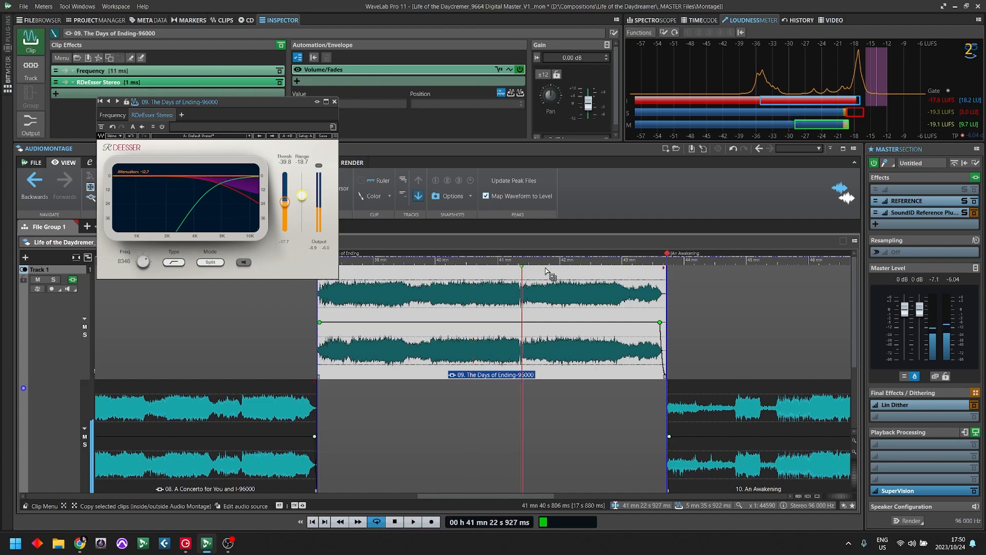
Select and play the passage of about 3.4 s at the brief level dip near 41 mn 20 s in the clip
{"action": "left_click", "coordinate": [521, 289]}
{"action": "scroll", "coordinate": [549, 353], "scroll_direction": "up", "scroll_amount": 3}
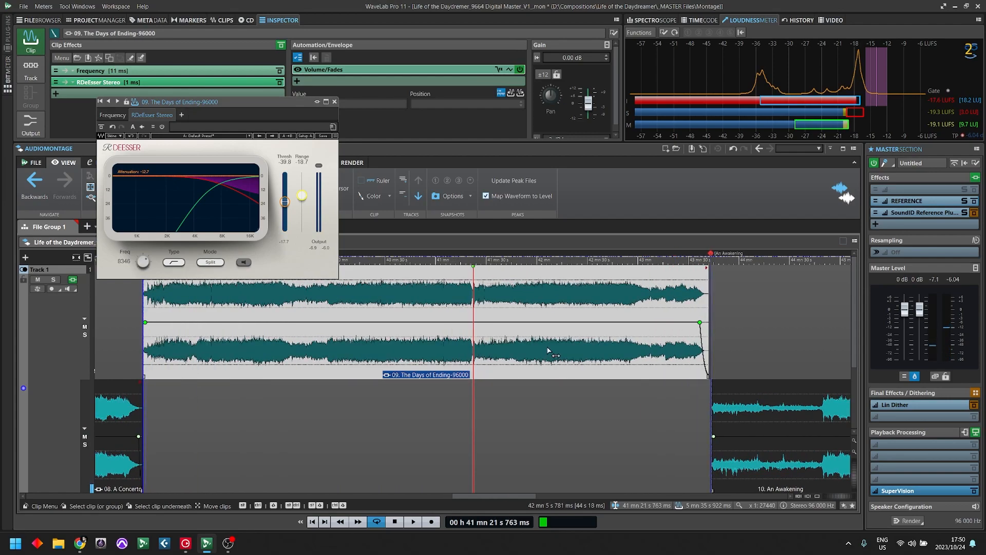
{"action": "scroll", "coordinate": [549, 354], "scroll_direction": "up", "scroll_amount": 2}
{"action": "left_click_drag", "start_coordinate": [469, 291], "coordinate": [478, 291]}
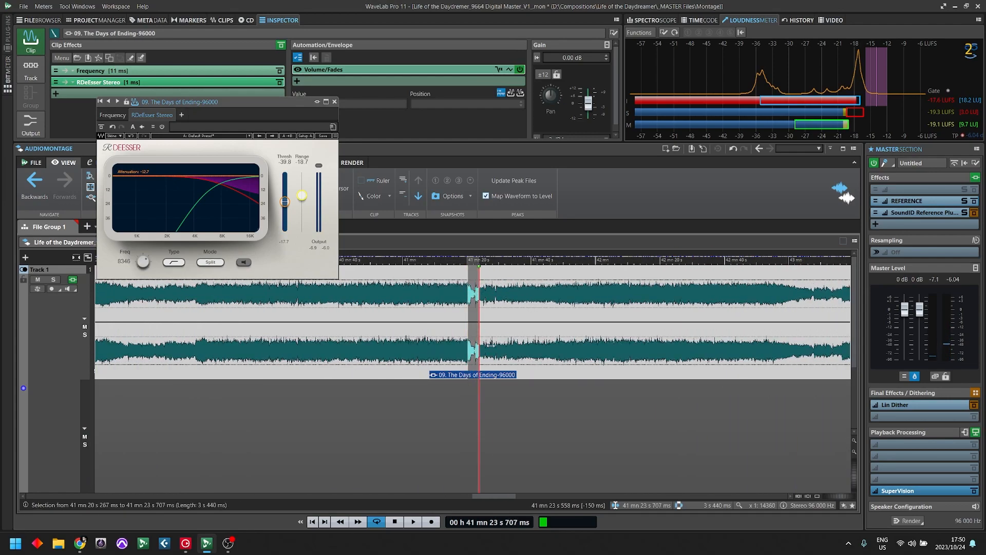
{"action": "key", "text": "space"}
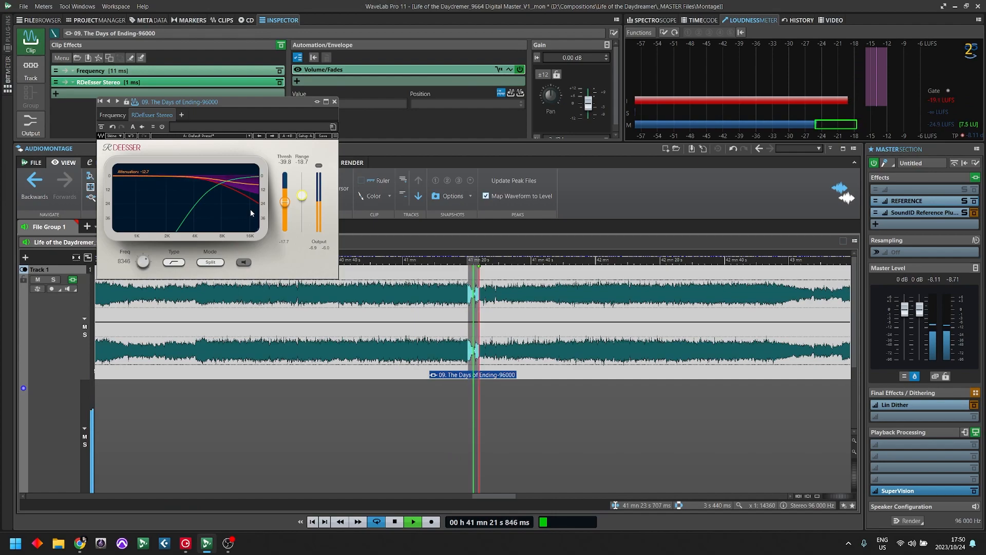
Compare the selected passage with the RDeEsser bypassed and active, then stop playback and close the plug-in window
{"action": "left_click", "coordinate": [101, 127]}
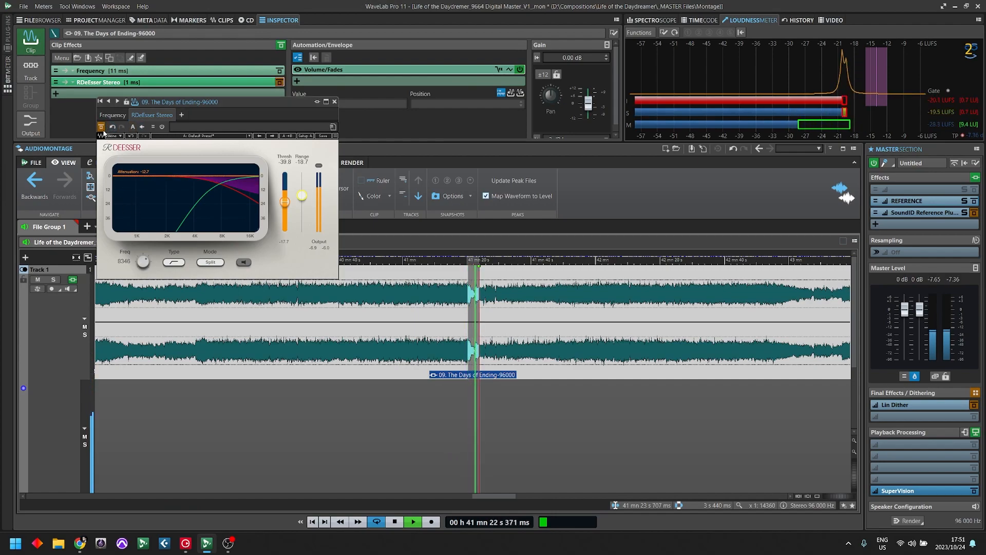
{"action": "left_click", "coordinate": [112, 115]}
{"action": "left_click", "coordinate": [150, 116]}
{"action": "left_click", "coordinate": [101, 127]}
{"action": "key", "text": "space"}
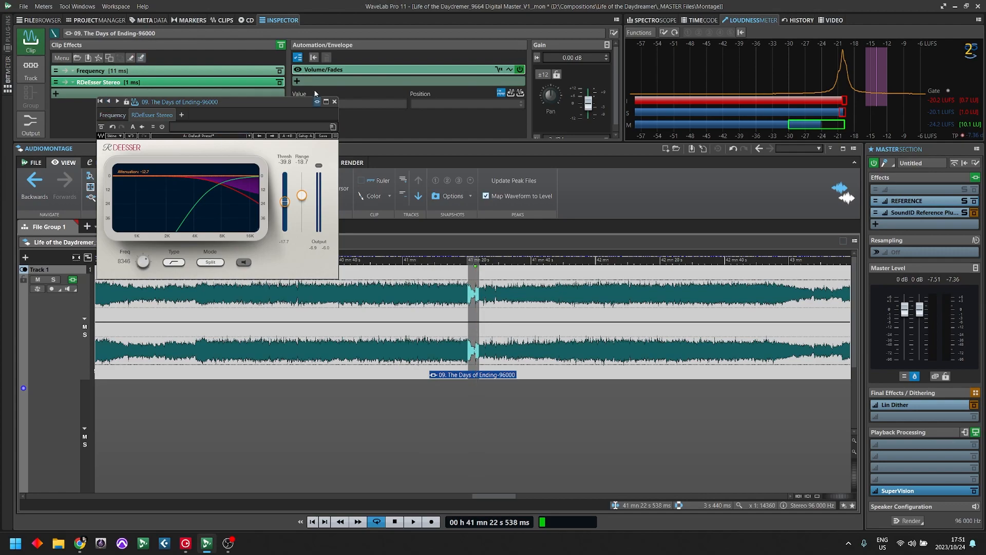
{"action": "left_click", "coordinate": [333, 102]}
Play a passage of about 21.7 s near the clip's beginning, comparing it with all clip effects bypassed and active
{"action": "left_click", "coordinate": [314, 381]}
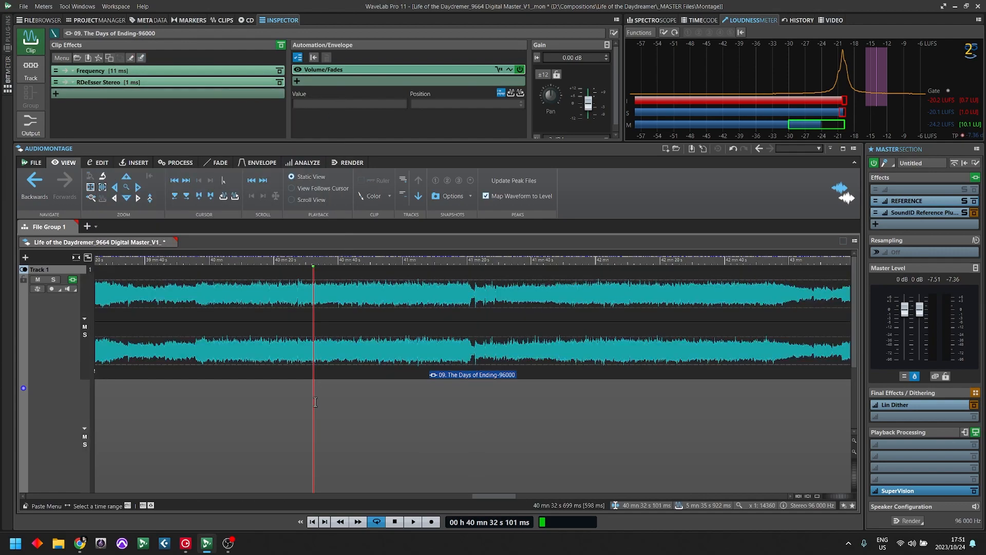
{"action": "key", "text": "Down"}
{"action": "key", "text": "Down"}
{"action": "key", "text": "Down"}
{"action": "key", "text": "Down"}
{"action": "key", "text": "Down"}
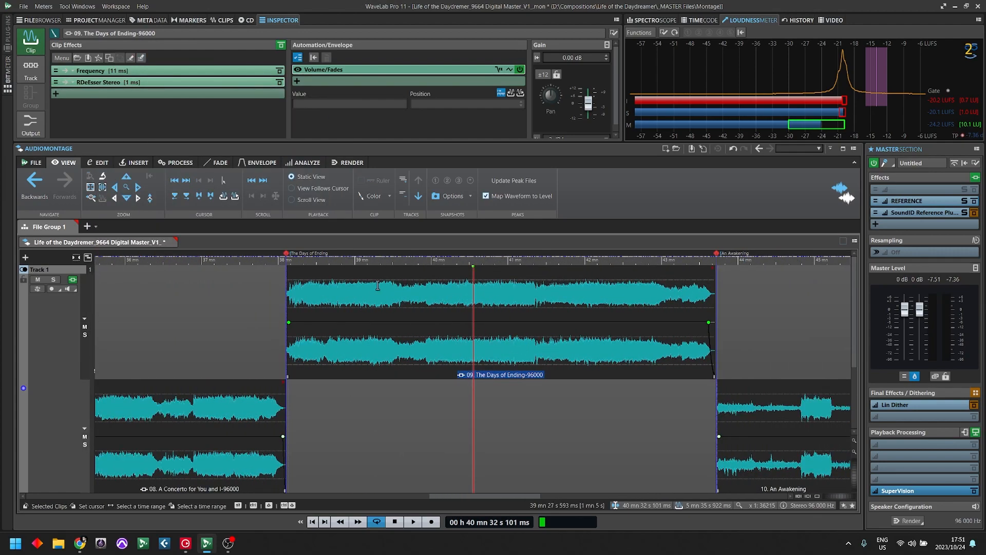
{"action": "left_click", "coordinate": [351, 287]}
{"action": "key", "text": "space"}
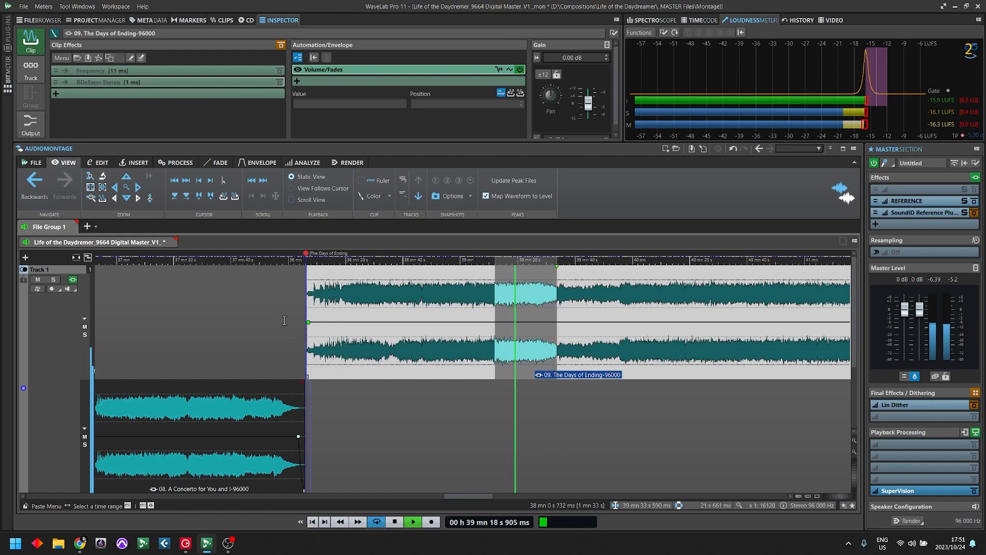
{"action": "left_click", "coordinate": [282, 46]}
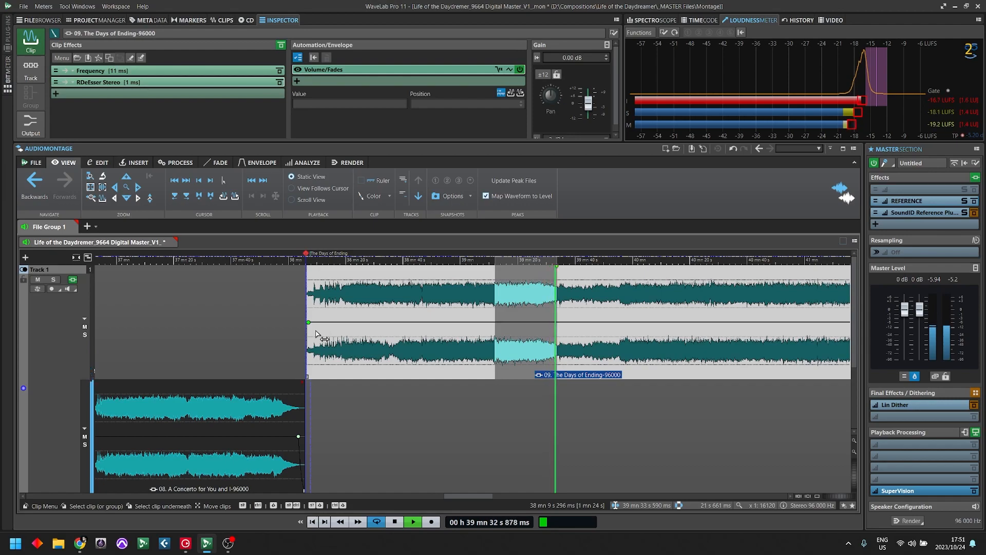
{"action": "key", "text": "space"}
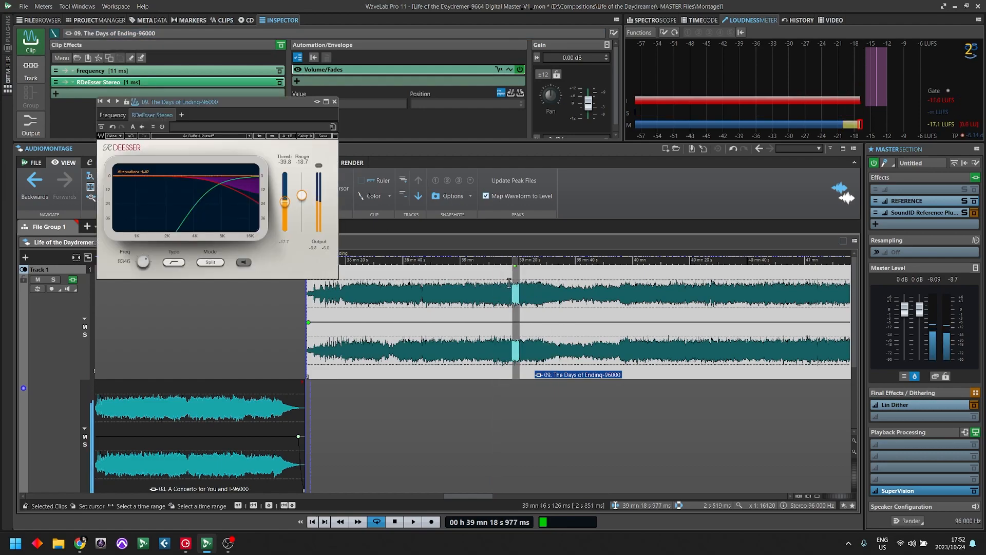
Set the RDeEsser's threshold to -35.1 while playing a 3.5 s selection from about 39 mn 15 s, then close its window
{"action": "left_click", "coordinate": [507, 283]}
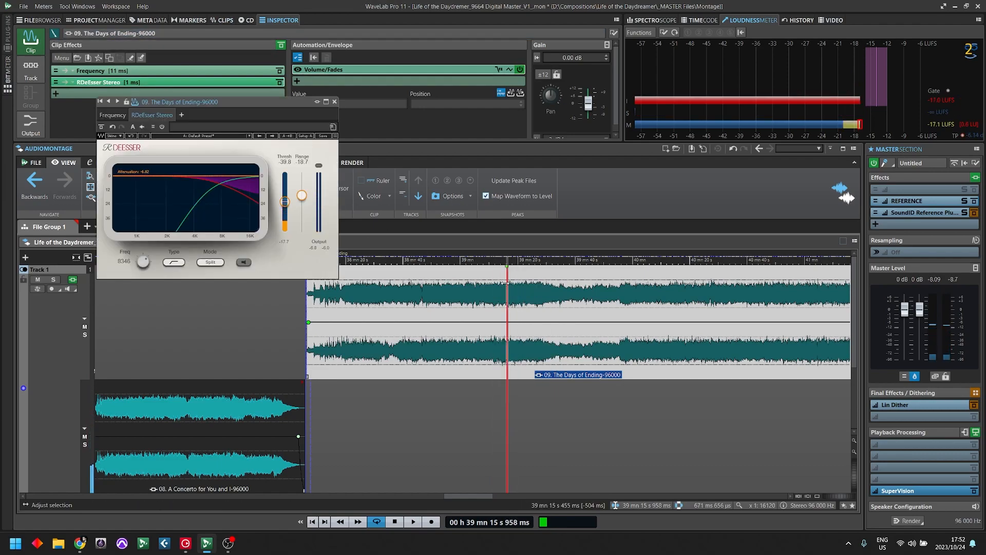
{"action": "left_click", "coordinate": [523, 282]}
{"action": "left_click_drag", "start_coordinate": [504, 283], "coordinate": [513, 283]}
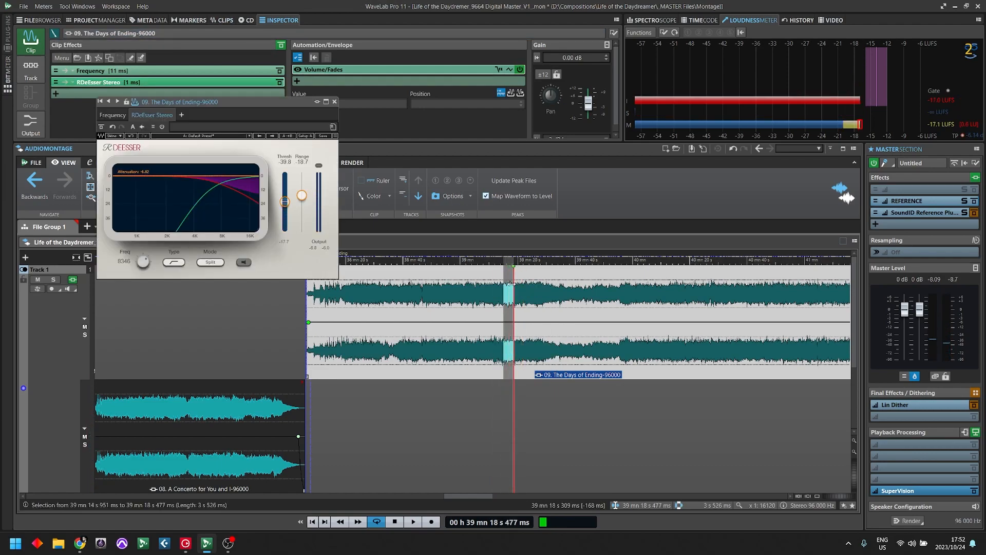
{"action": "key", "text": "space"}
{"action": "left_click_drag", "start_coordinate": [283, 202], "coordinate": [284, 198]}
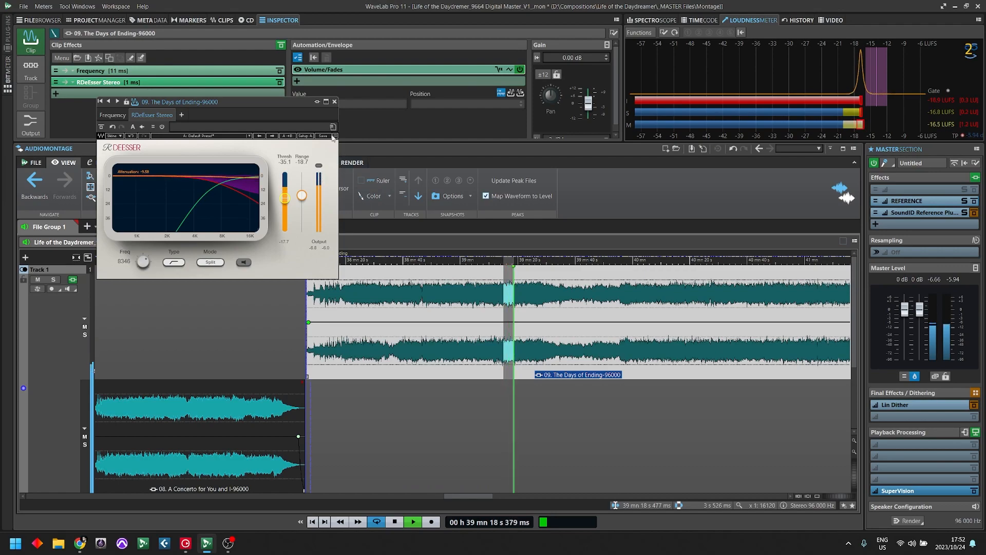
{"action": "key", "text": "space"}
{"action": "left_click", "coordinate": [334, 102]}
Select a time range of about 33.6 s, ending near 39 mn 34 s, in the early part of The Days of Ending clip
{"action": "left_click", "coordinate": [533, 293]}
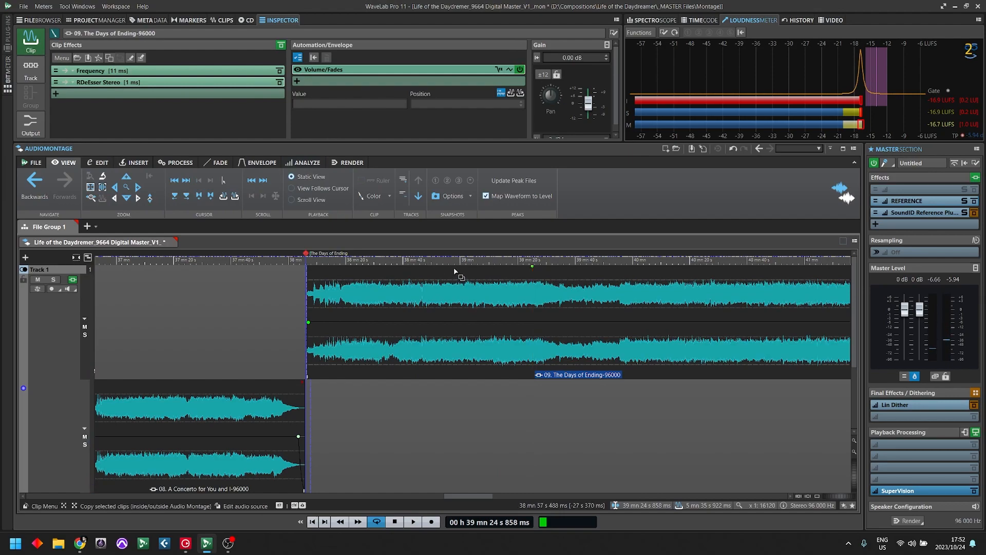
{"action": "key", "text": "Down"}
{"action": "key", "text": "Down"}
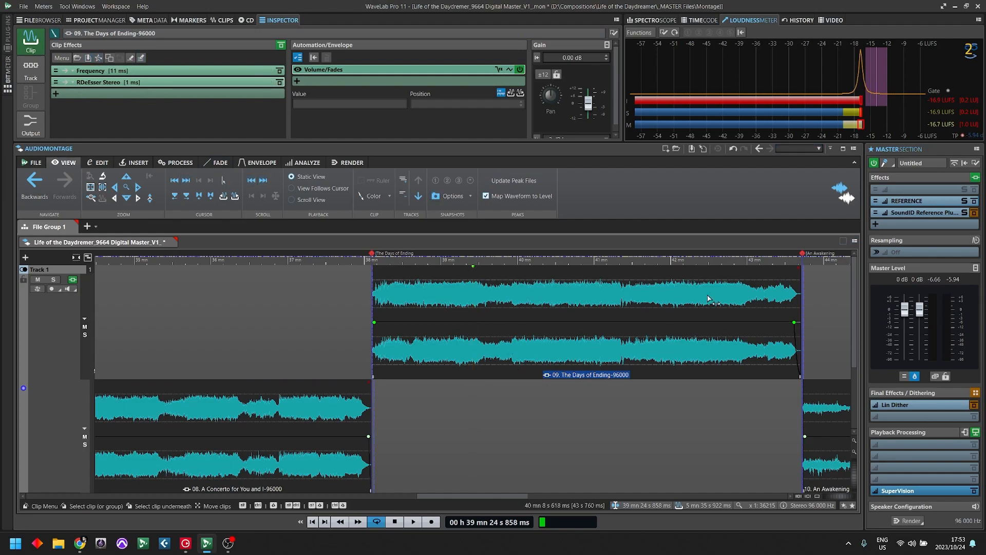
{"action": "left_click_drag", "start_coordinate": [516, 293], "coordinate": [633, 295]}
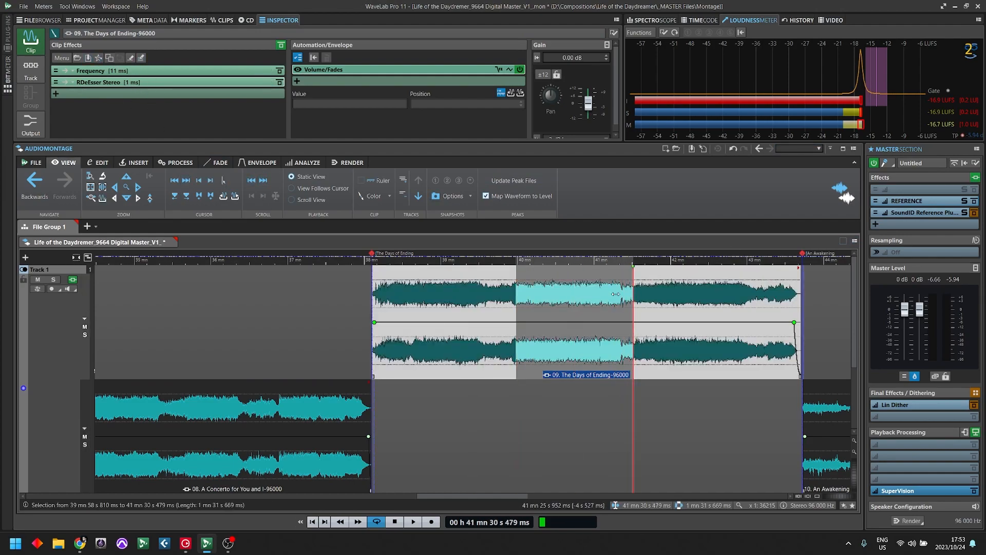
{"action": "left_click", "coordinate": [501, 330]}
{"action": "left_click", "coordinate": [437, 294]}
{"action": "left_click", "coordinate": [457, 294]}
{"action": "left_click", "coordinate": [442, 285]}
{"action": "left_click_drag", "start_coordinate": [442, 286], "coordinate": [484, 292]}
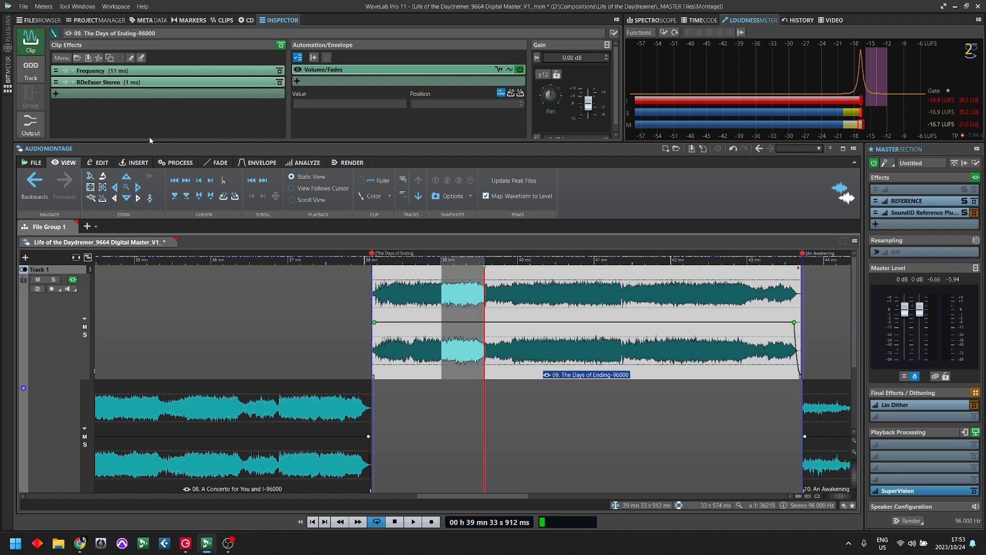
Add SSLComp Stereo as a new clip effect after the RDeEsser and move its window clear of the effects list
{"action": "left_click", "coordinate": [113, 94]}
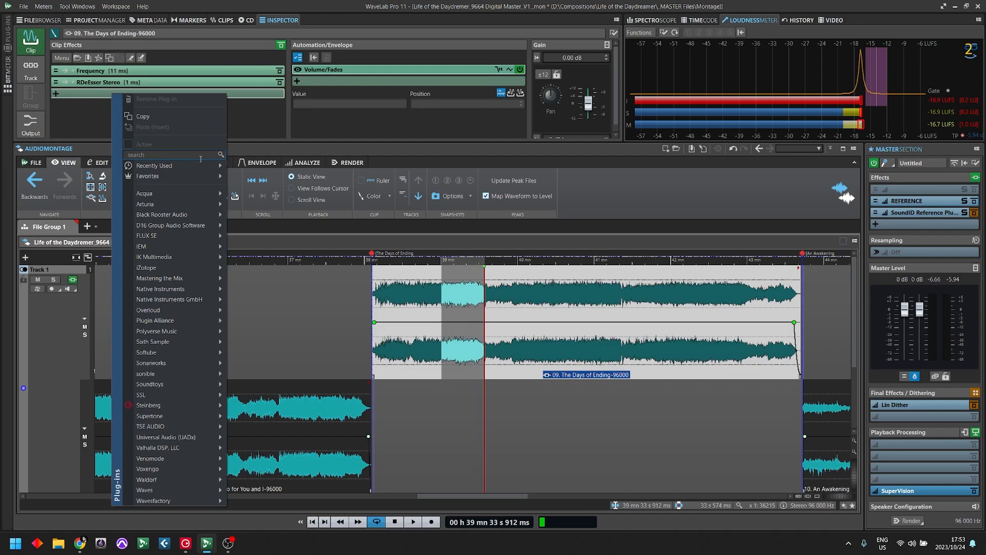
{"action": "mouse_move", "coordinate": [150, 399]}
{"action": "type", "text": "ss"}
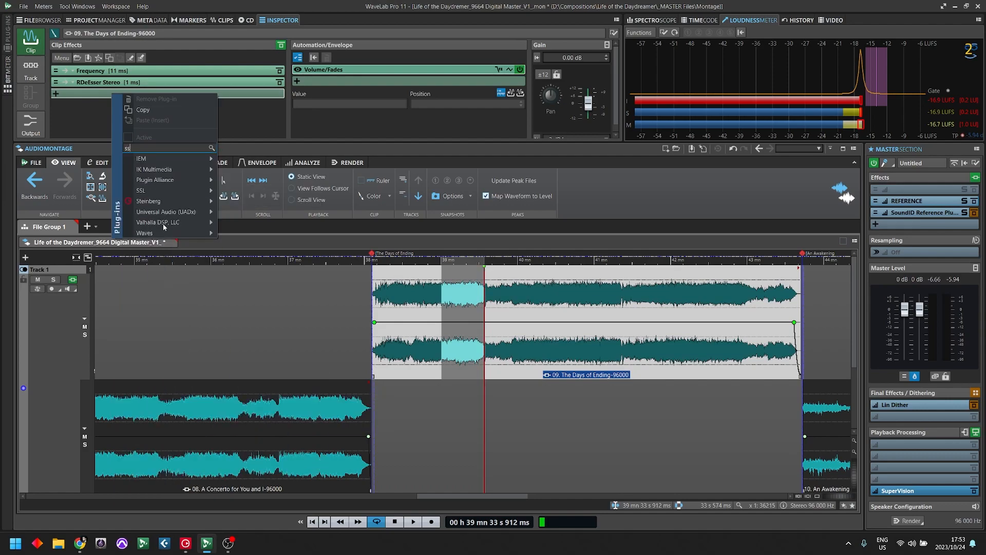
{"action": "type", "text": "l"}
{"action": "mouse_move", "coordinate": [161, 172]}
{"action": "mouse_move", "coordinate": [228, 187]}
{"action": "mouse_move", "coordinate": [286, 183]}
{"action": "left_click", "coordinate": [340, 203]}
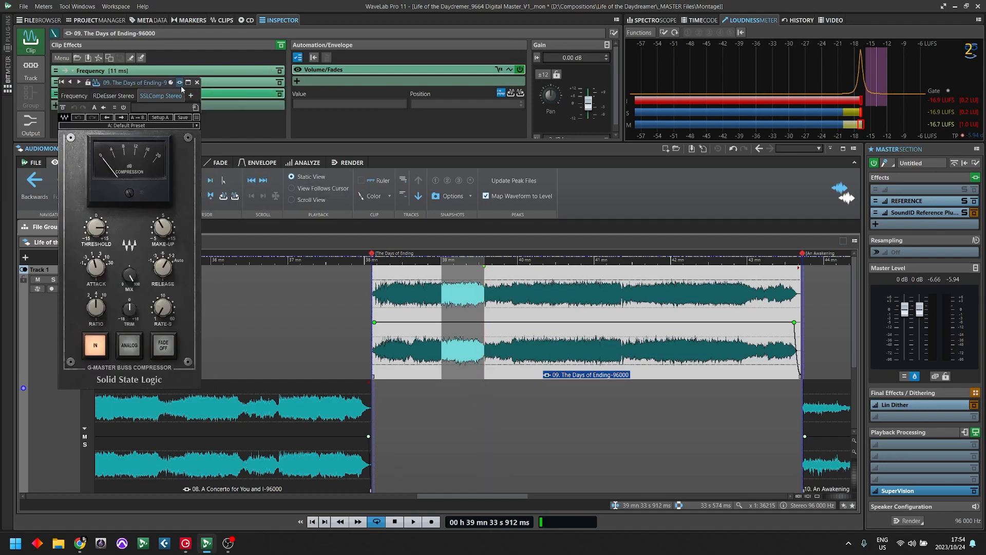
{"action": "mouse_move", "coordinate": [158, 82]}
{"action": "left_mouse_down"}
{"action": "mouse_move", "coordinate": [667, 78]}
{"action": "mouse_move", "coordinate": [171, 96]}
{"action": "left_mouse_up"}
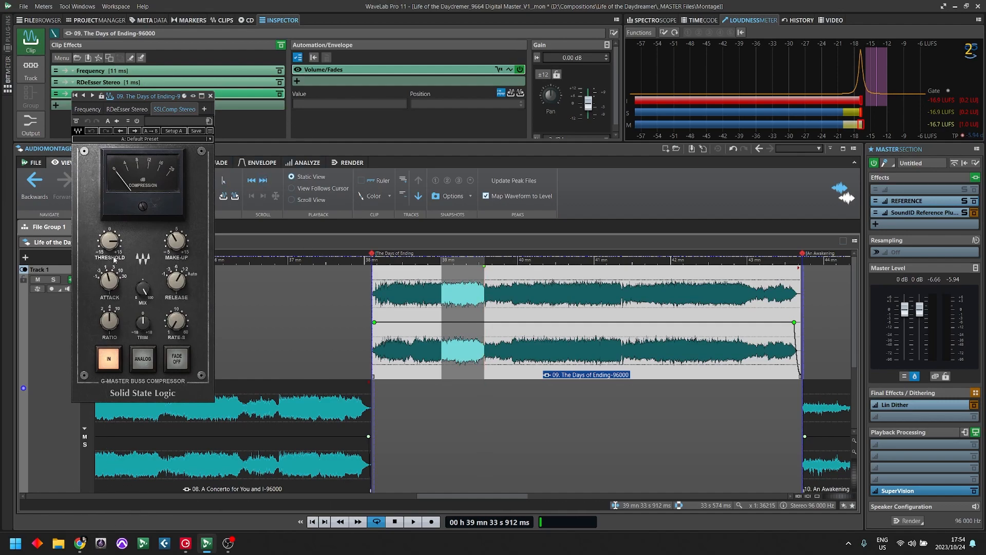
{"action": "left_click_drag", "start_coordinate": [172, 98], "coordinate": [177, 121]}
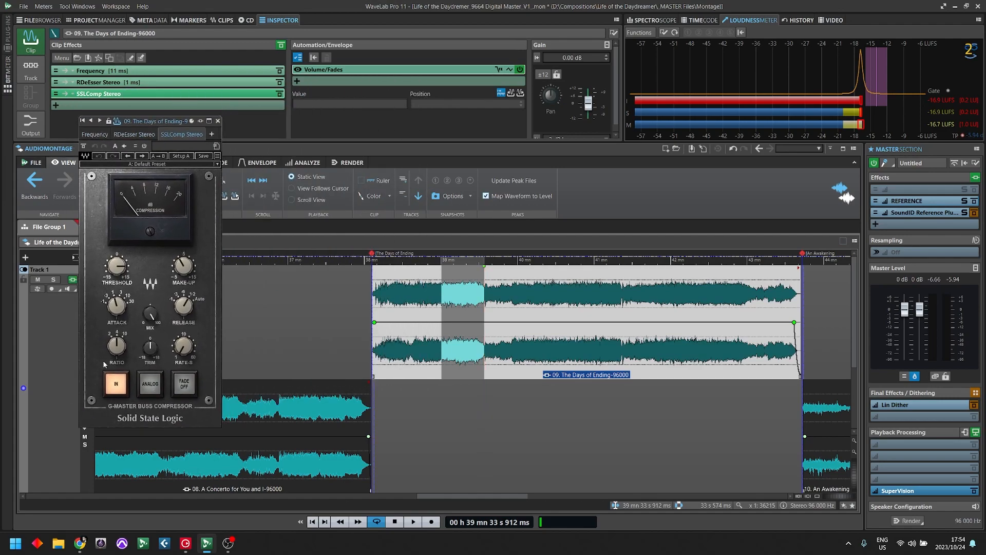
Adjust the SSLComp's attack, release, make-up and threshold with the ratio at 2, auditioning from about 39 mn 5 s, then close its window
{"action": "left_click_drag", "start_coordinate": [120, 313], "coordinate": [155, 404]}
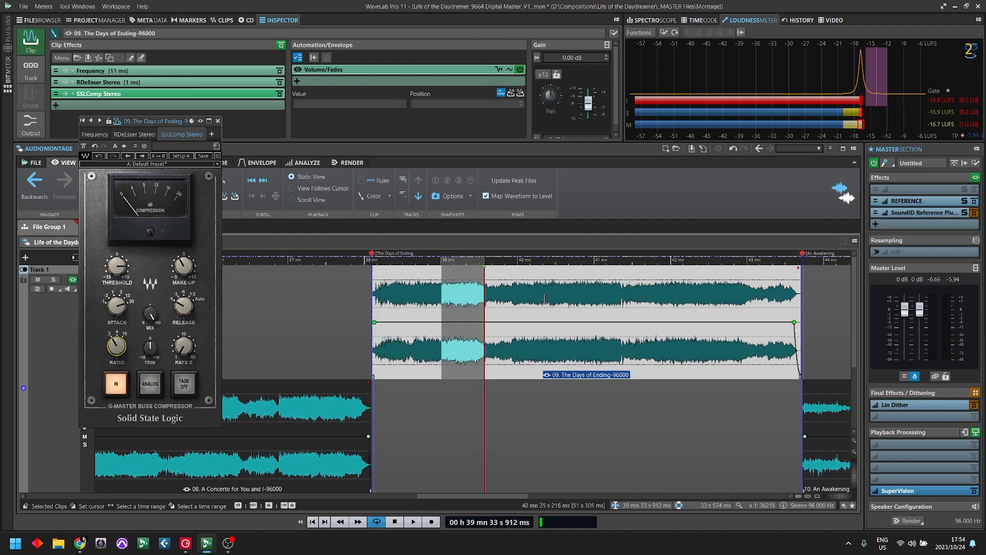
{"action": "left_click_drag", "start_coordinate": [187, 269], "coordinate": [187, 274]}
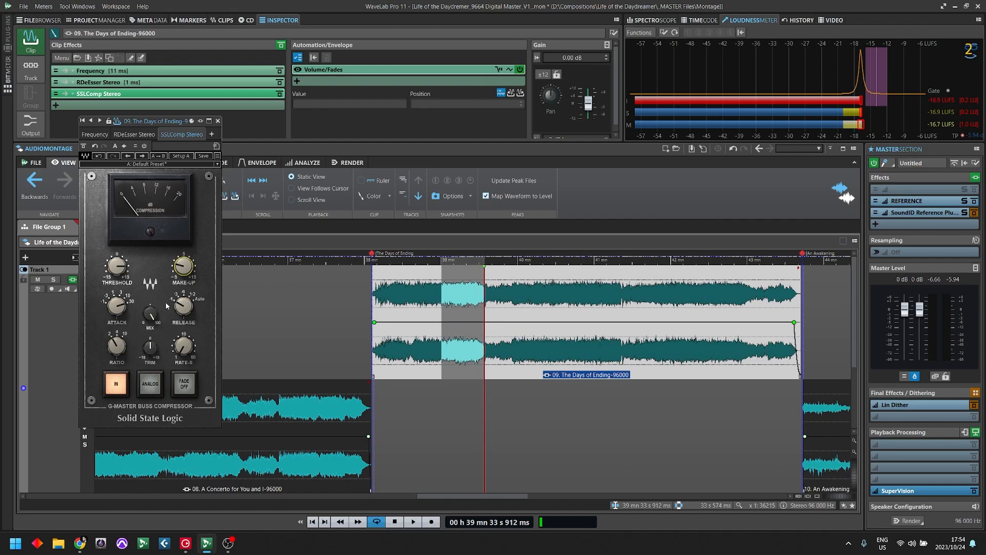
{"action": "left_click", "coordinate": [555, 286]}
{"action": "left_click", "coordinate": [552, 282]}
{"action": "left_click", "coordinate": [448, 289]}
{"action": "key", "text": "space"}
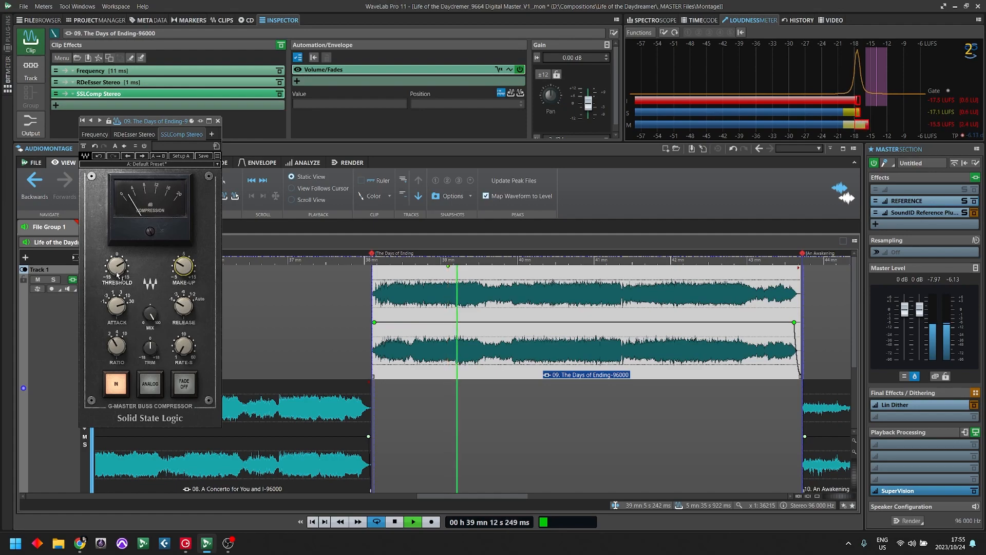
{"action": "left_click_drag", "start_coordinate": [117, 275], "coordinate": [117, 273]}
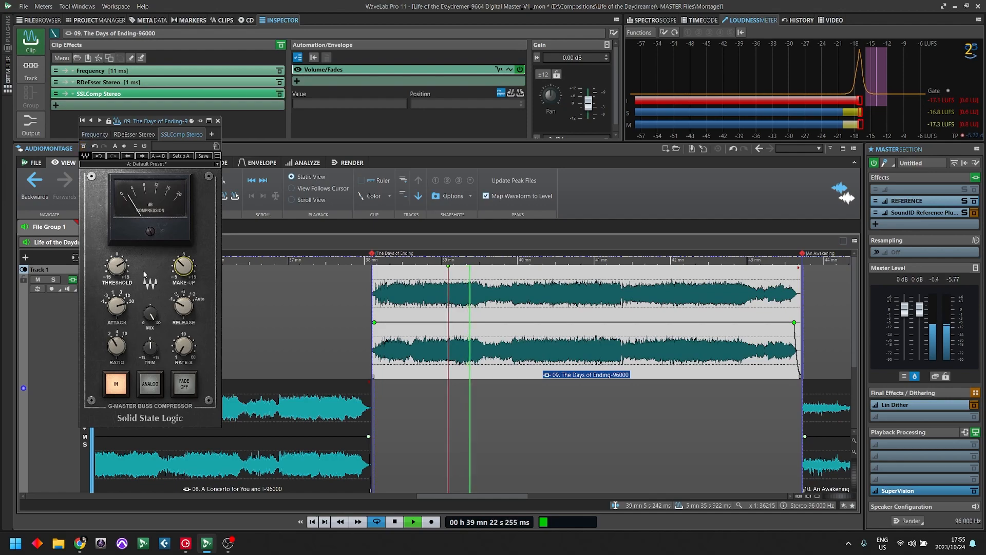
{"action": "key", "text": "space"}
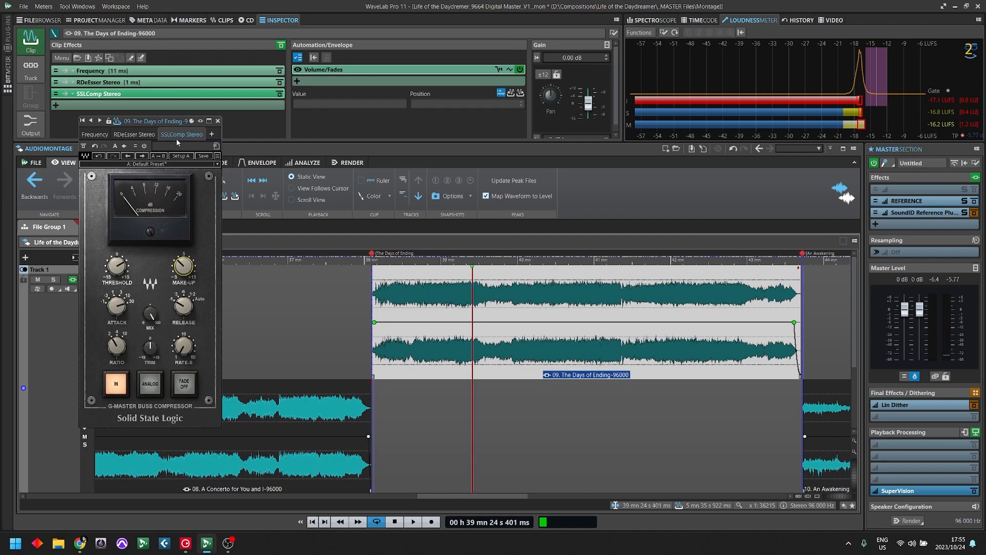
{"action": "left_click", "coordinate": [218, 121]}
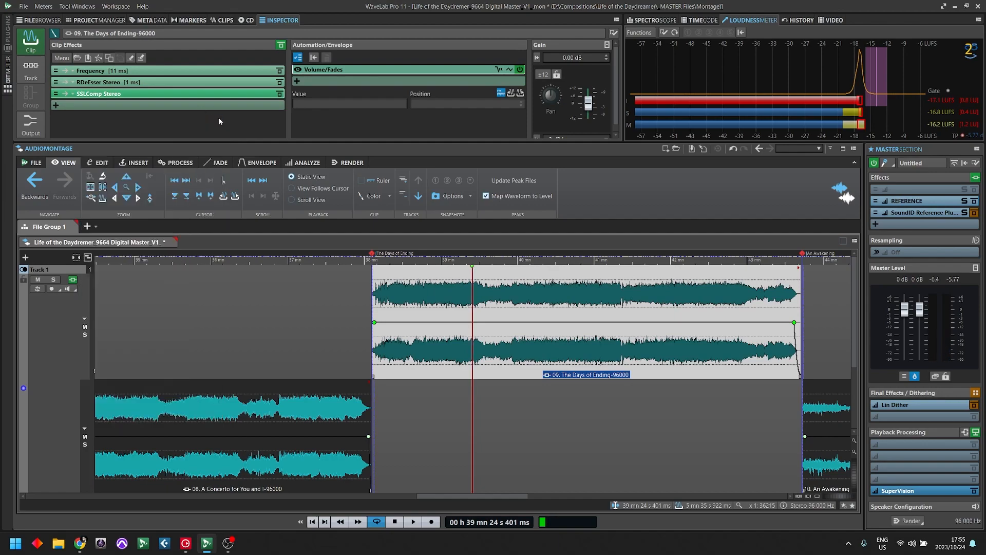
Add the Shadow Hills Class A Mastering Comp as a clip effect after the SSLComp and reposition its window
{"action": "left_click", "coordinate": [121, 106]}
{"action": "type", "text": "shad"}
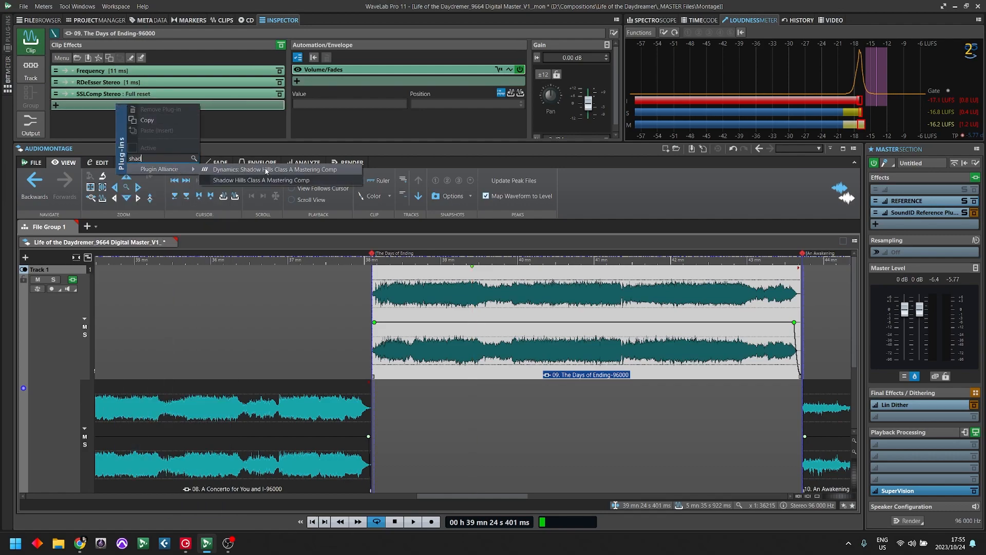
{"action": "left_click", "coordinate": [266, 170]}
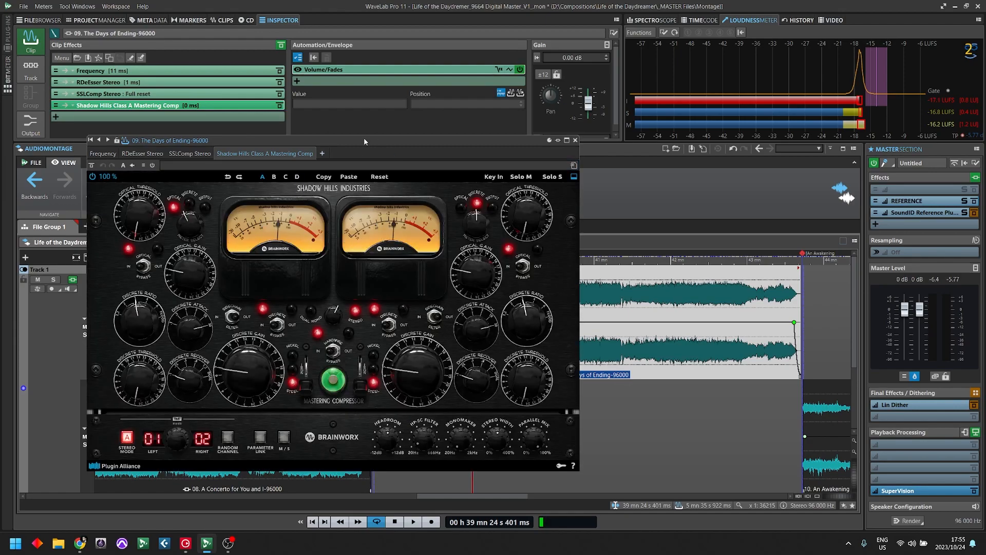
{"action": "left_click_drag", "start_coordinate": [337, 140], "coordinate": [456, 120]}
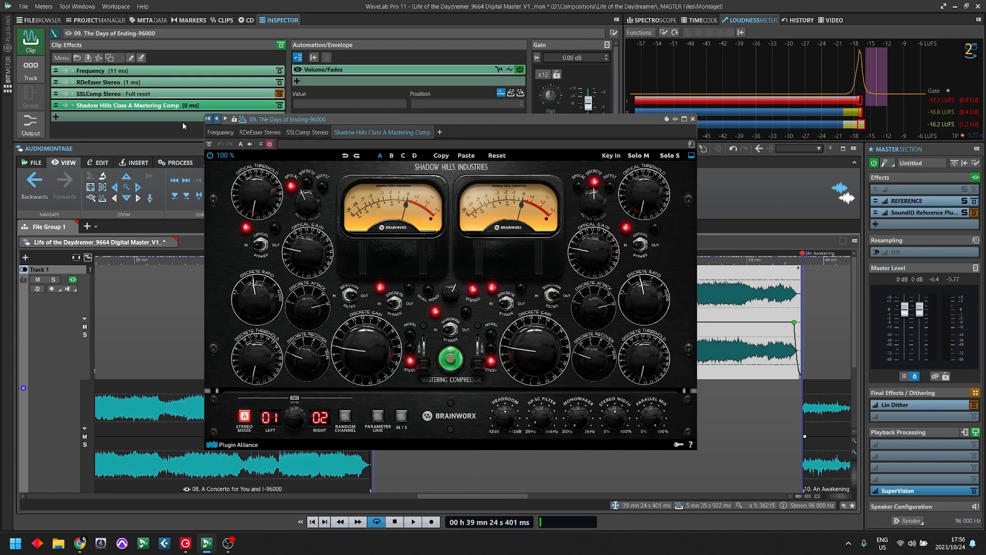
{"action": "left_click_drag", "start_coordinate": [386, 123], "coordinate": [307, 152]}
Adjust the Shadow Hills optical threshold and optical gain while playing the 22 s selection, comparing it with the effect bypassed and active
{"action": "key", "text": "space"}
{"action": "left_click_drag", "start_coordinate": [184, 231], "coordinate": [202, 249]}
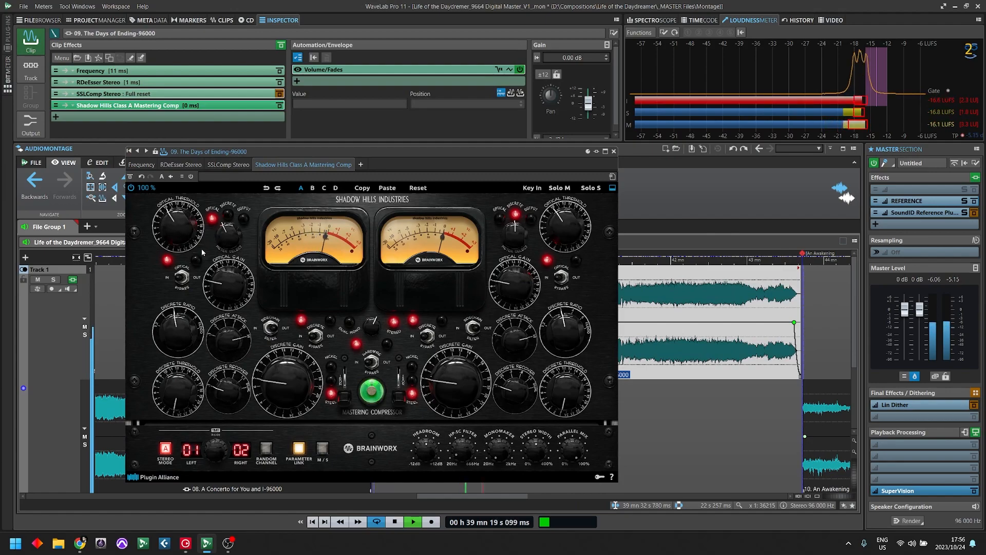
{"action": "left_click", "coordinate": [131, 177]}
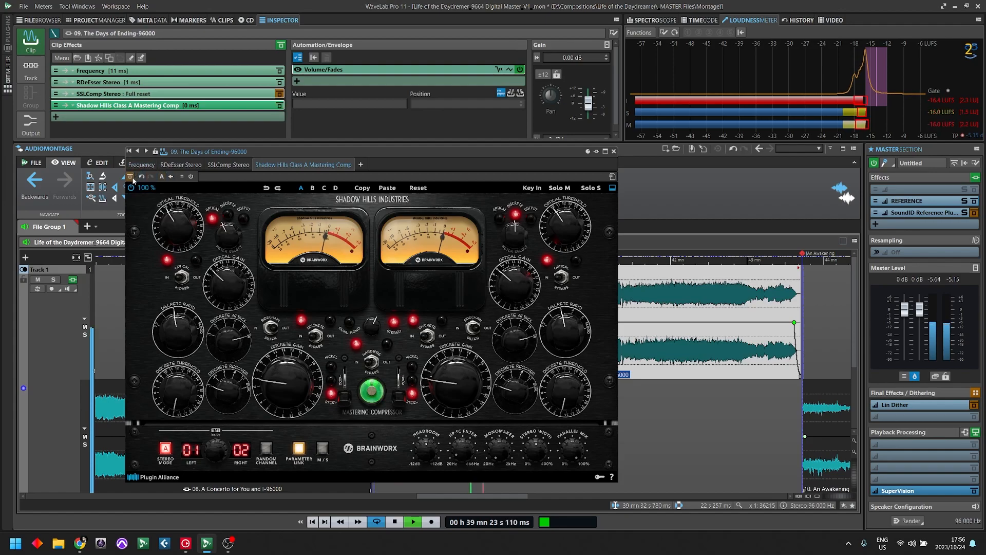
{"action": "left_click", "coordinate": [132, 178]}
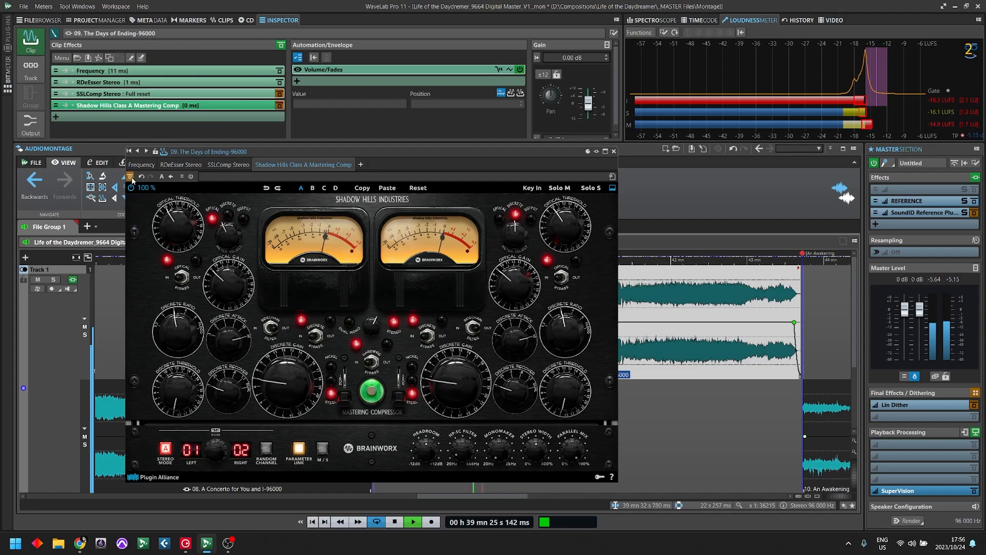
{"action": "left_click_drag", "start_coordinate": [223, 287], "coordinate": [221, 292]}
{"action": "left_click", "coordinate": [131, 178]}
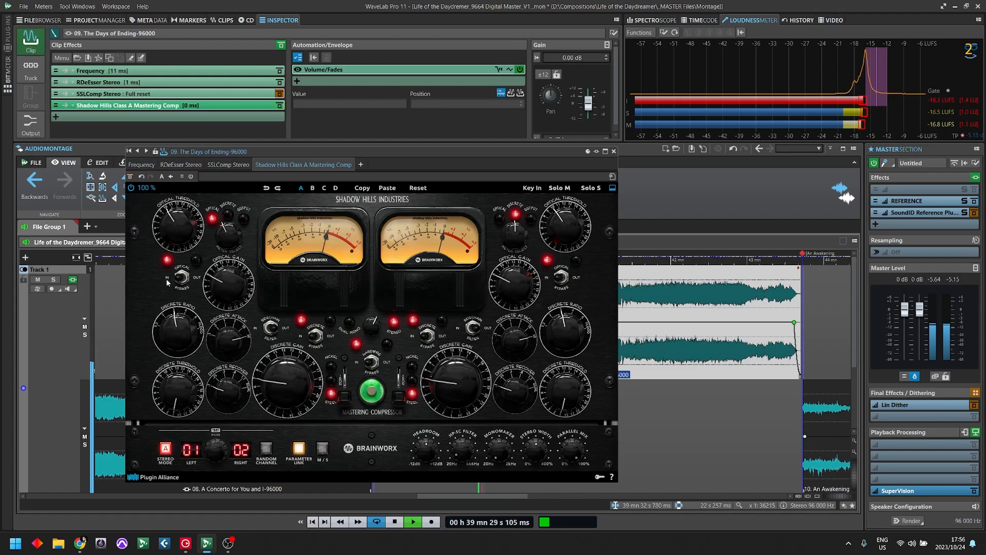
{"action": "left_click", "coordinate": [132, 178]}
{"action": "left_click", "coordinate": [131, 177]}
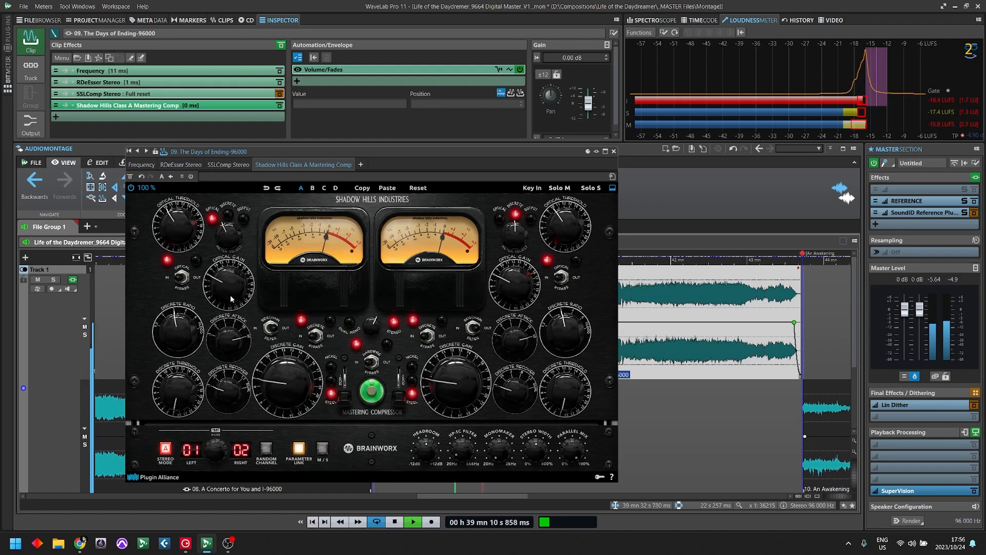
{"action": "left_click_drag", "start_coordinate": [233, 289], "coordinate": [233, 294]}
{"action": "left_click", "coordinate": [130, 177]}
{"action": "left_click", "coordinate": [130, 177]}
Switch the Shadow Hills meter to Discrete and adjust the discrete ratio, threshold and gain during playback, checking the level against bypass
{"action": "left_click", "coordinate": [224, 250]}
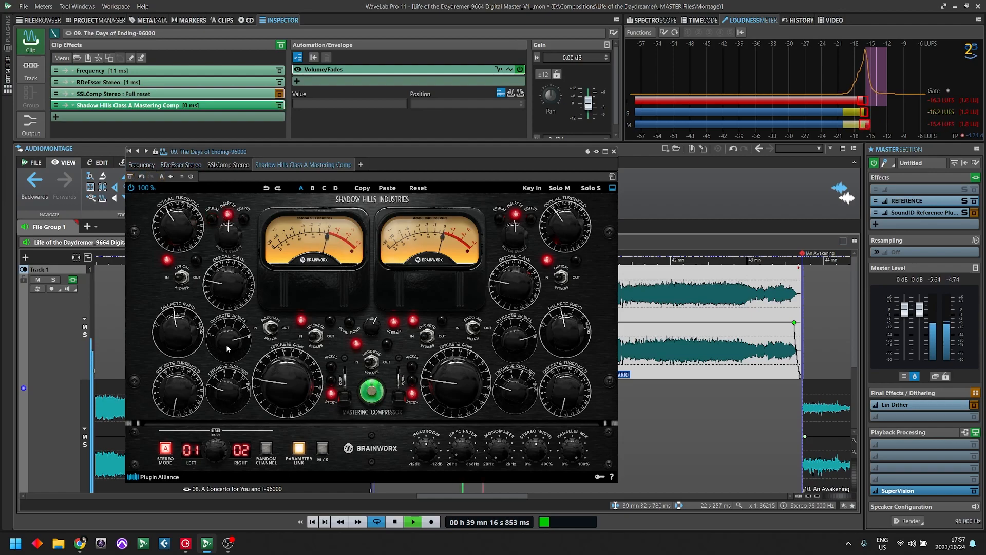
{"action": "left_click_drag", "start_coordinate": [180, 324], "coordinate": [180, 339]}
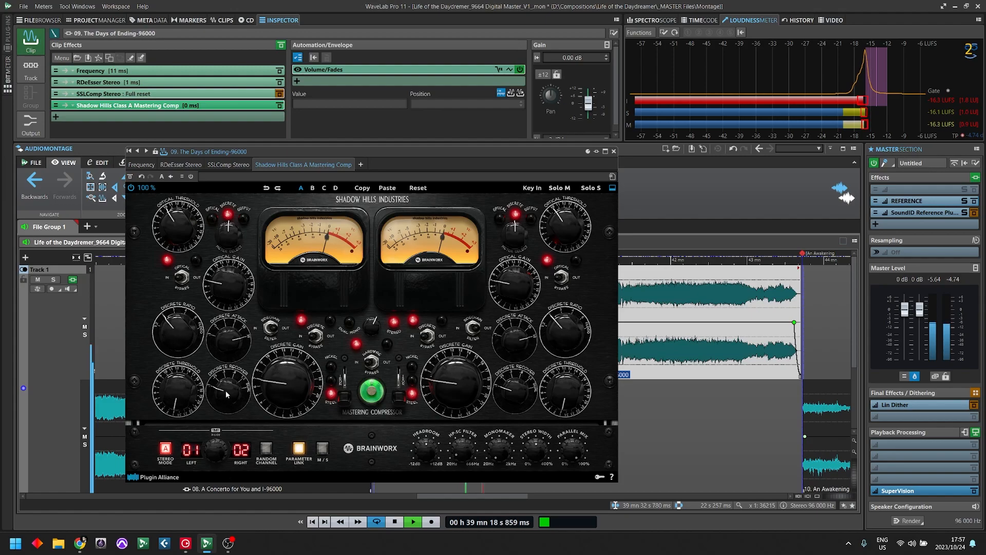
{"action": "left_click_drag", "start_coordinate": [181, 393], "coordinate": [202, 342]}
{"action": "left_click_drag", "start_coordinate": [294, 384], "coordinate": [305, 372]}
{"action": "left_click", "coordinate": [132, 179]}
{"action": "left_click", "coordinate": [131, 179]}
{"action": "left_click_drag", "start_coordinate": [274, 371], "coordinate": [279, 362]}
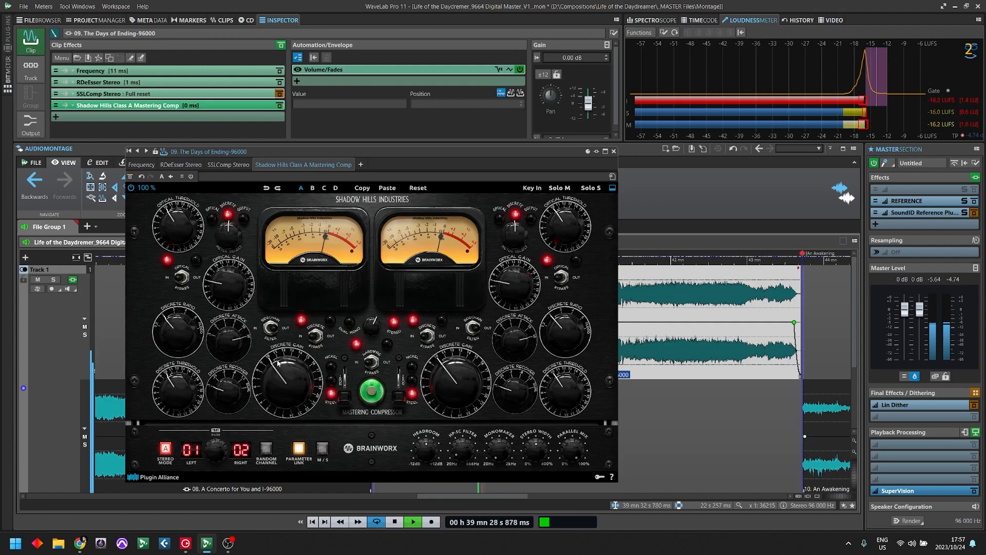
Compare the selection with the Shadow Hills compressor bypassed and active, then stop playback and close the plug-in window
{"action": "left_click", "coordinate": [131, 178]}
{"action": "left_click", "coordinate": [132, 178]}
{"action": "left_click", "coordinate": [132, 178]}
{"action": "left_click", "coordinate": [131, 179]}
{"action": "key", "text": "space"}
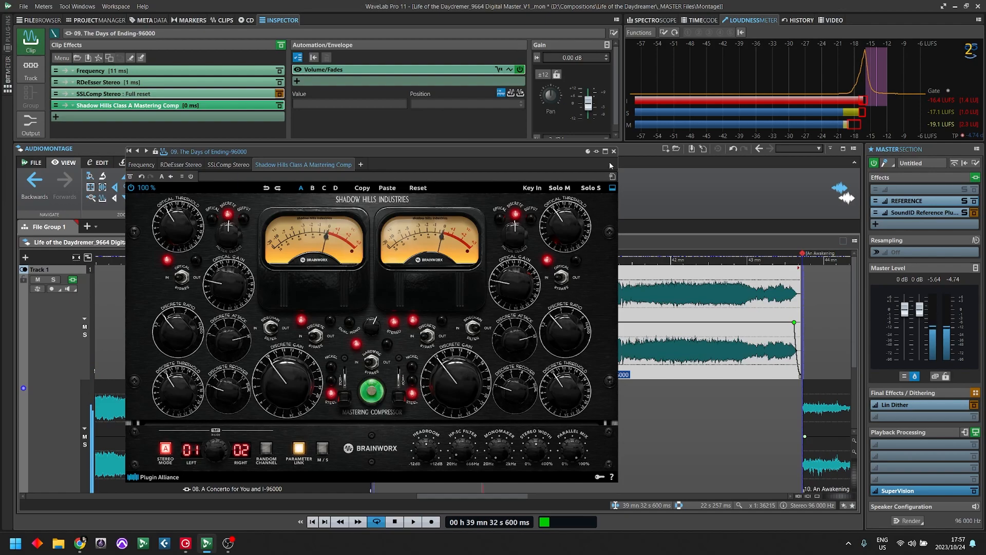
{"action": "left_click", "coordinate": [613, 152]}
Play The Days of Ending from about 41 mn 21 s with the SSLComp active and its window open, then stop playback
{"action": "left_click", "coordinate": [563, 387]}
{"action": "left_click", "coordinate": [504, 356]}
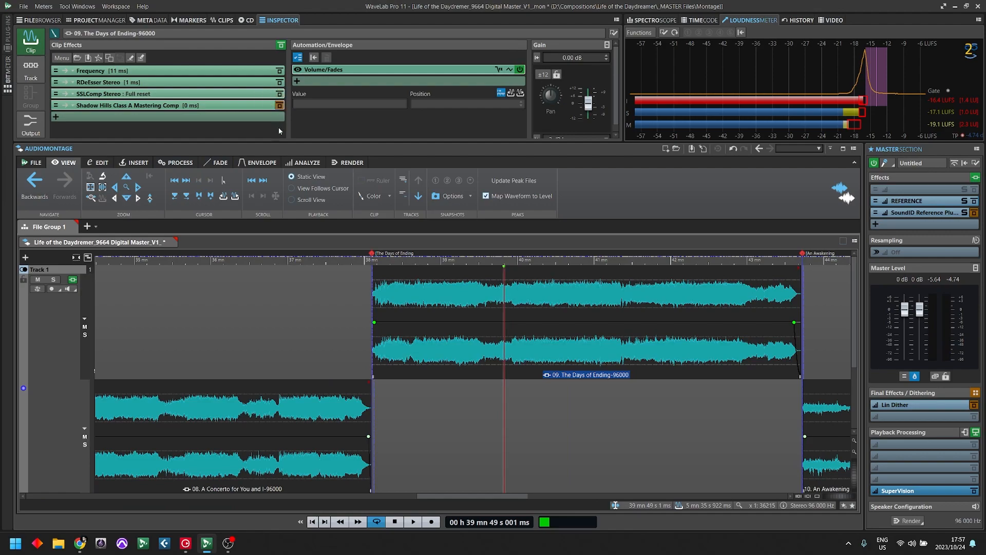
{"action": "left_click", "coordinate": [418, 289]}
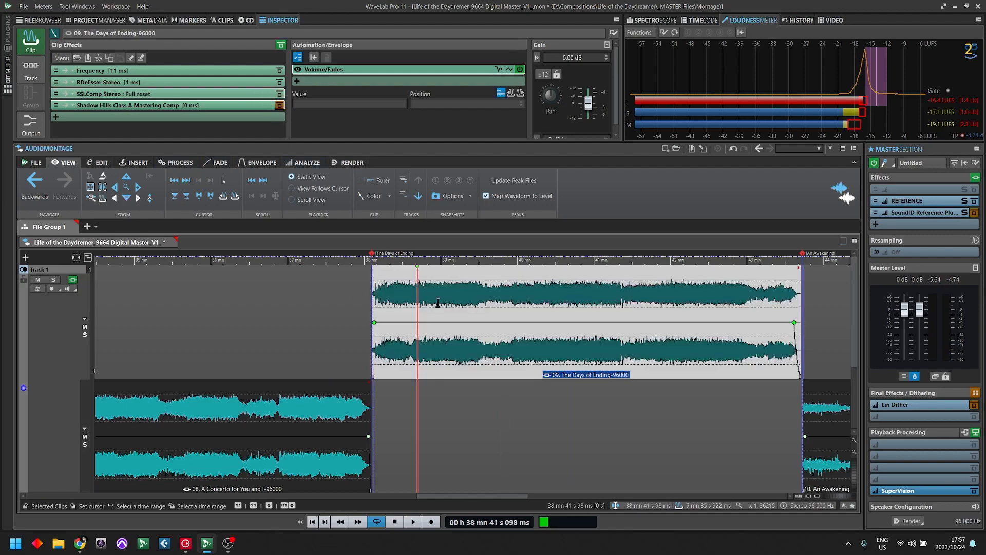
{"action": "left_click", "coordinate": [623, 294]}
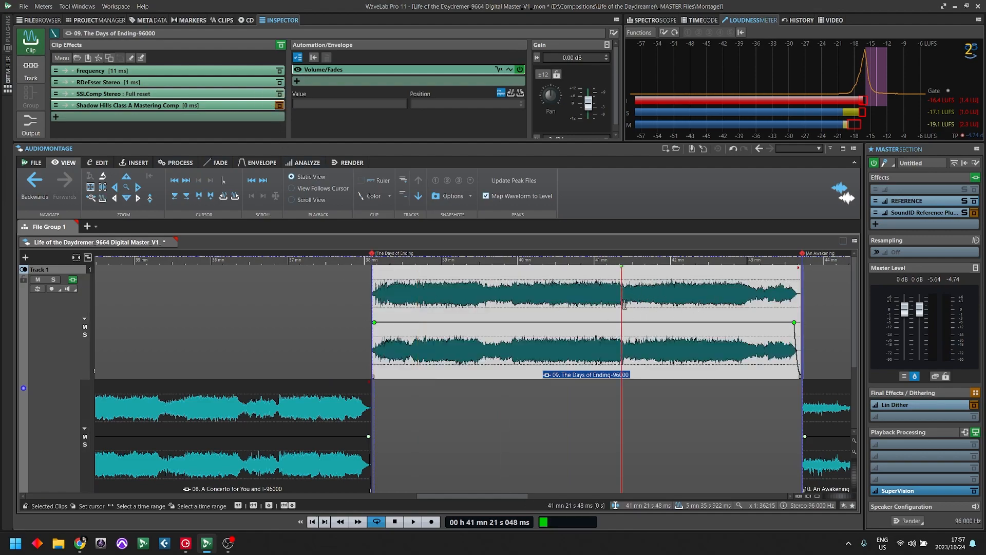
{"action": "key", "text": "space"}
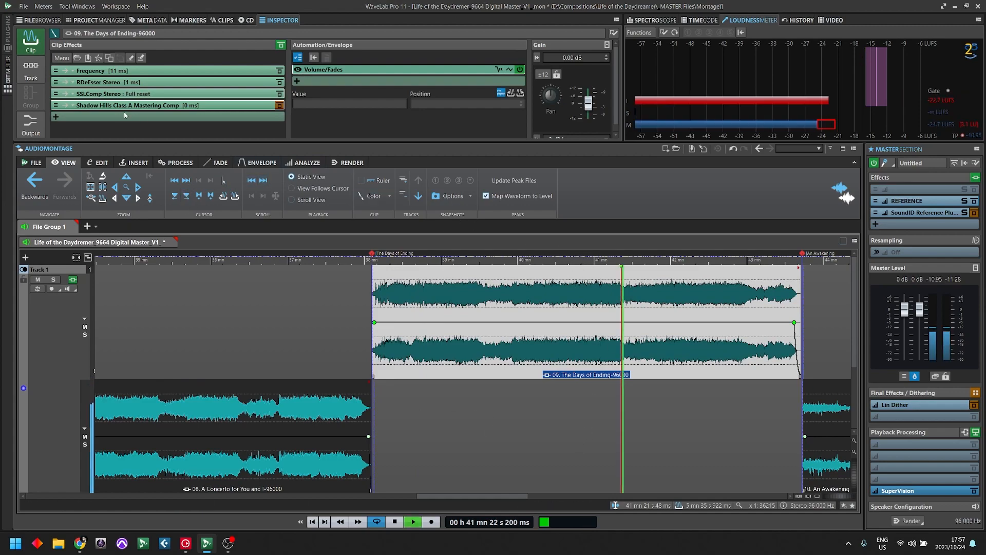
{"action": "left_click", "coordinate": [135, 94]}
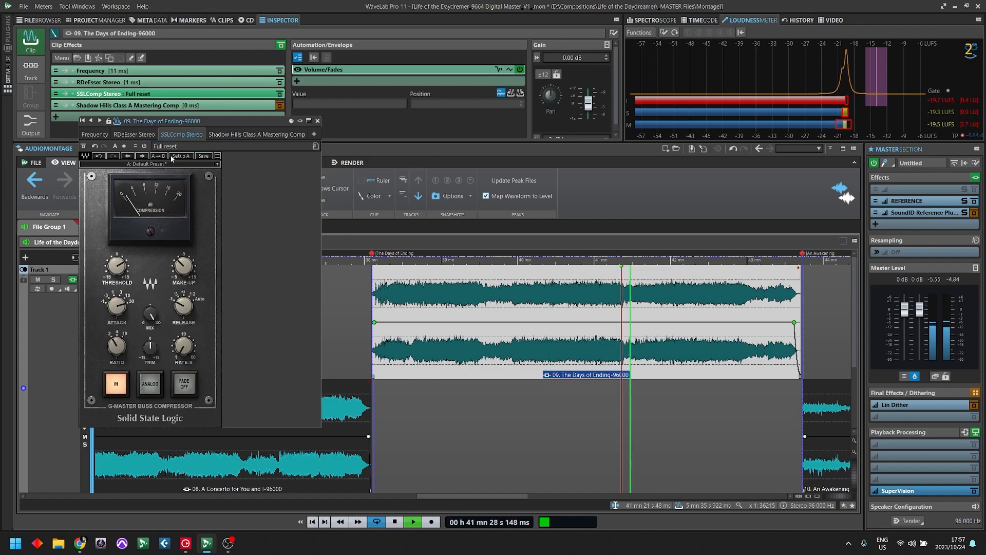
{"action": "left_click_drag", "start_coordinate": [248, 125], "coordinate": [516, 49]}
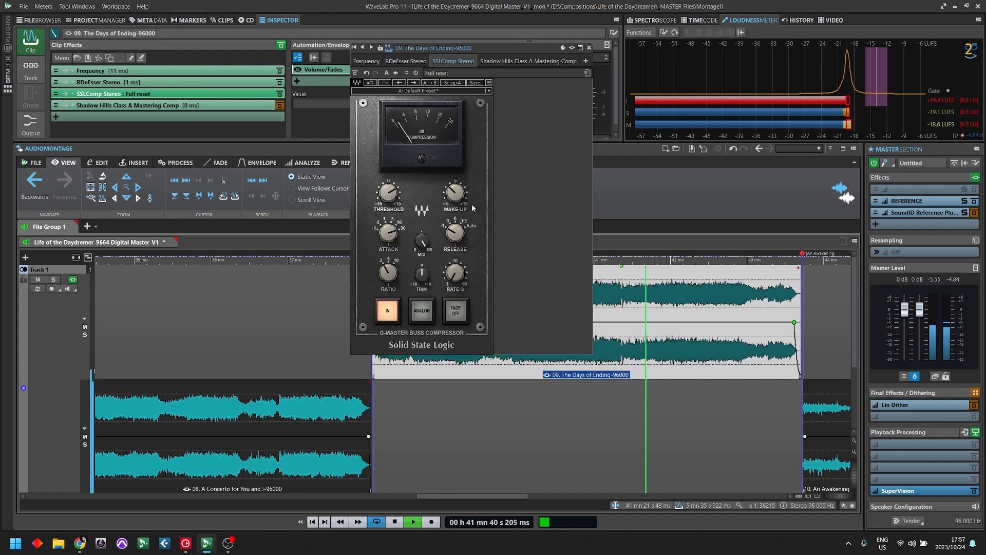
{"action": "key", "text": "space"}
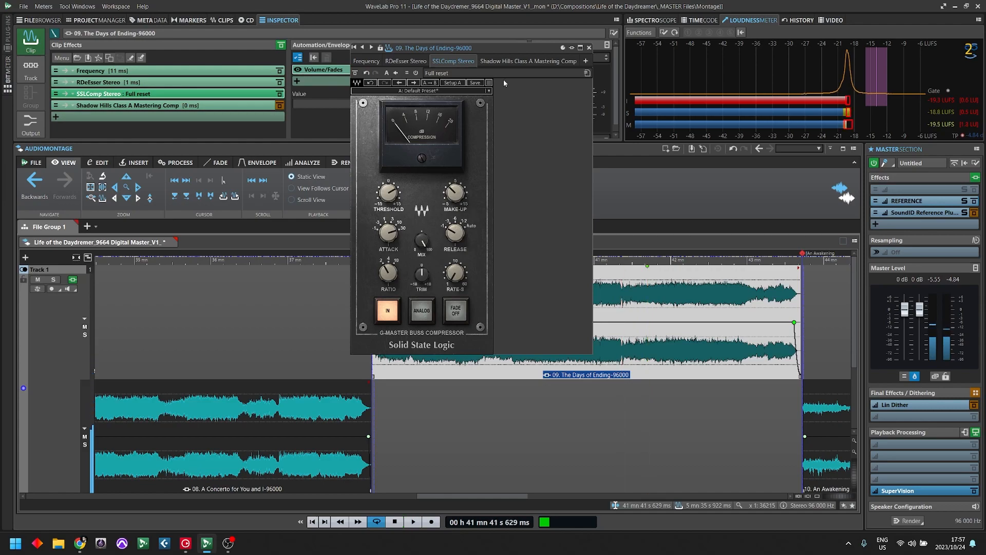
Bypass the SSLComp, bring up the Shadow Hills Class A Mastering Comp and move its window off the clip's later part
{"action": "left_click", "coordinate": [355, 73]}
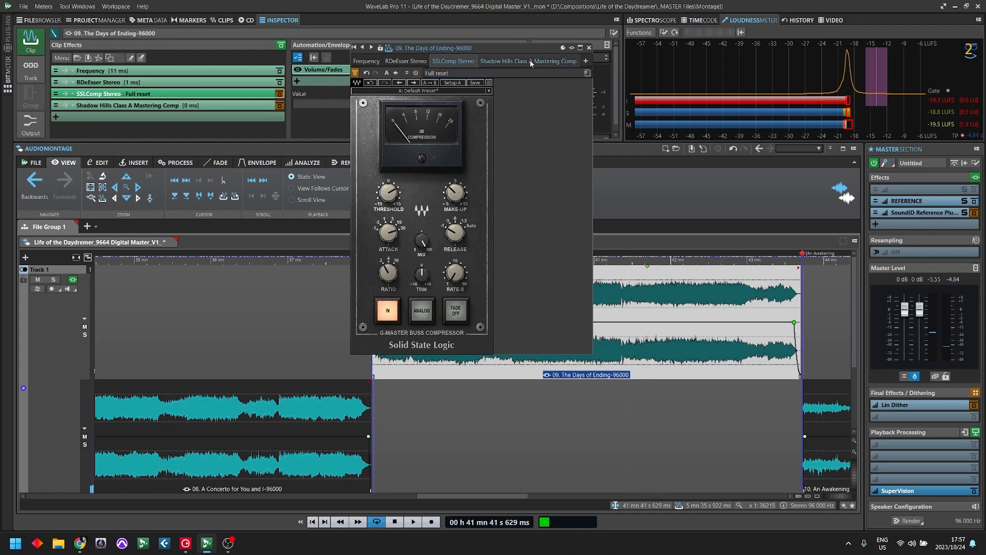
{"action": "left_click", "coordinate": [532, 61]}
{"action": "left_click_drag", "start_coordinate": [591, 49], "coordinate": [290, 43]}
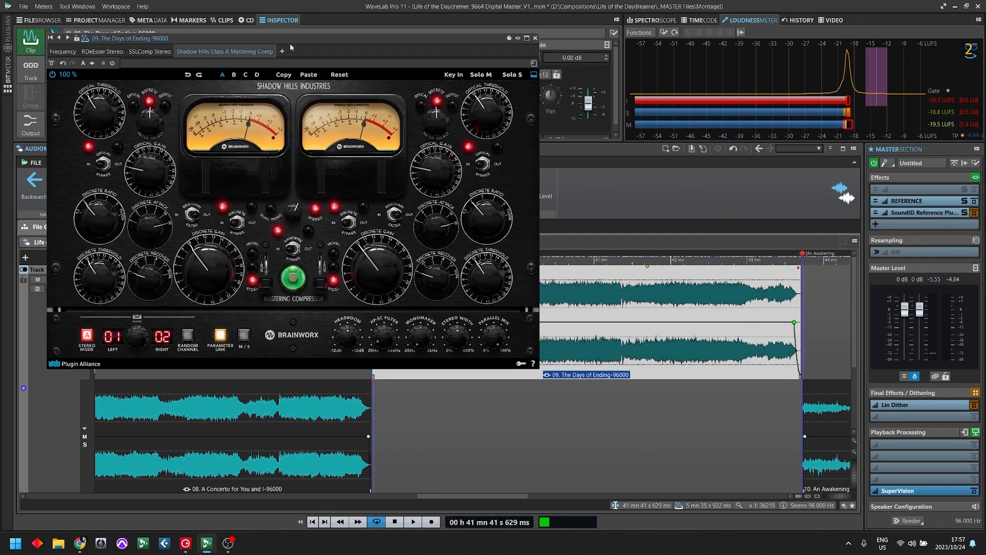
Play The Days of Ending from about 41 mn 21 s, compare the Shadow Hills compressor with the SSLComp, then stop and revisit both windows
{"action": "left_click", "coordinate": [622, 292]}
{"action": "key", "text": "space"}
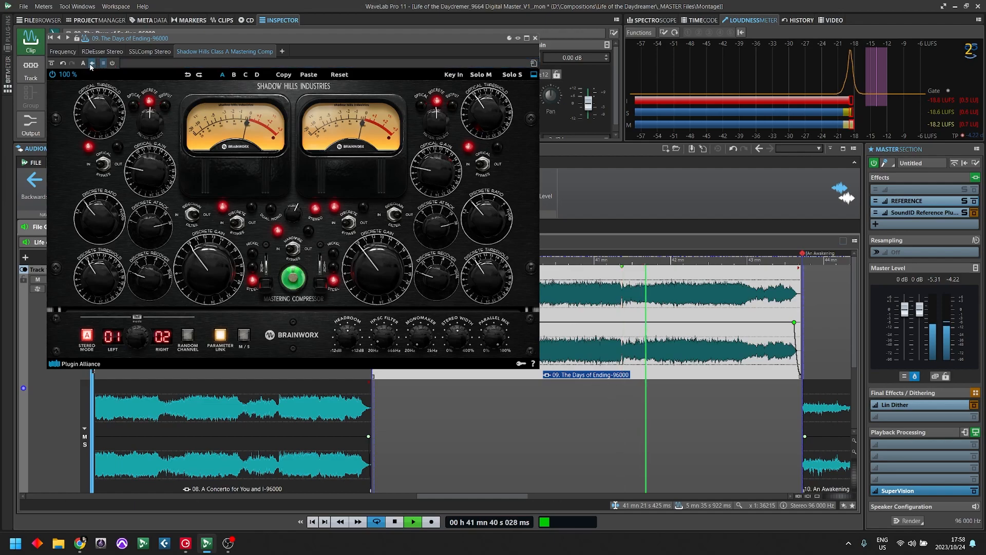
{"action": "left_click", "coordinate": [147, 52]}
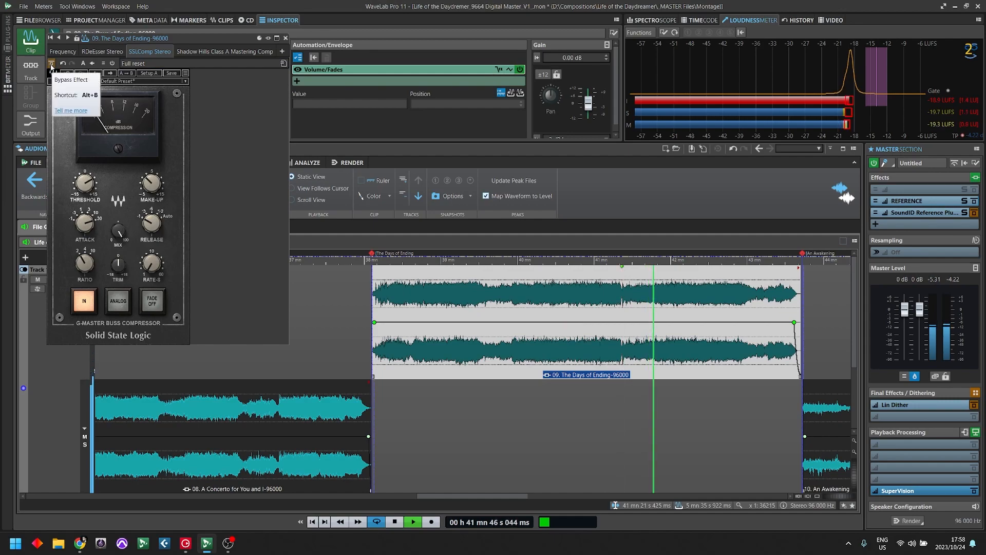
{"action": "left_click", "coordinate": [224, 51]}
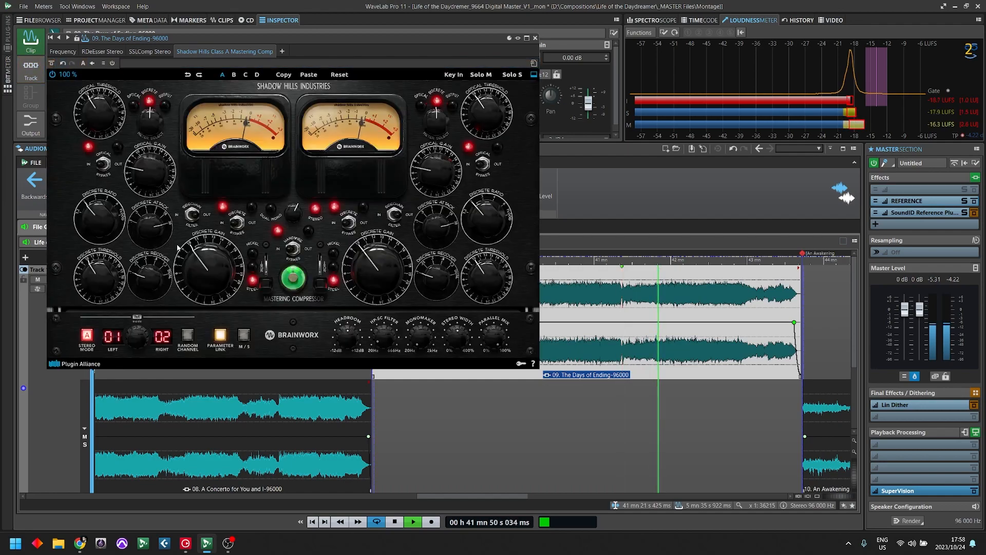
{"action": "key", "text": "space"}
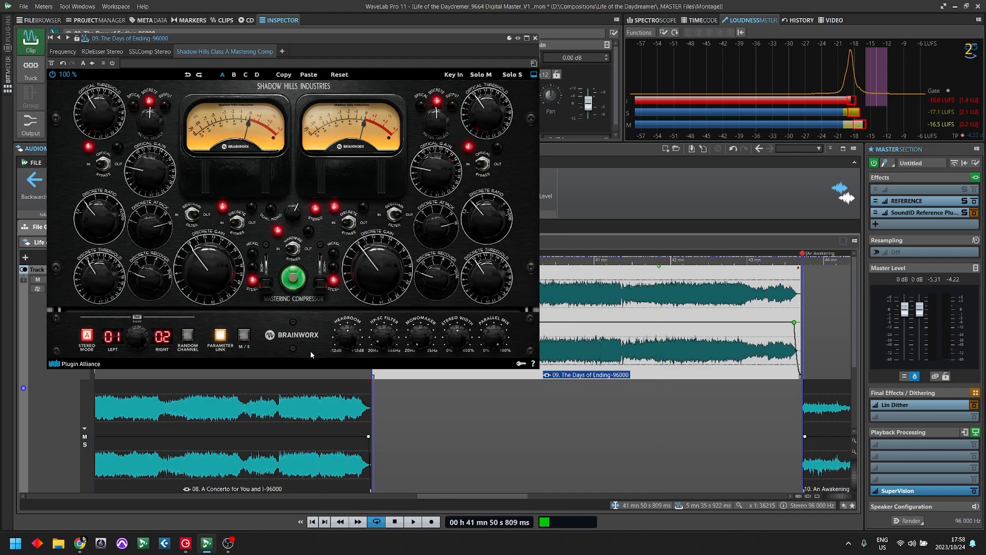
{"action": "left_click", "coordinate": [149, 52]}
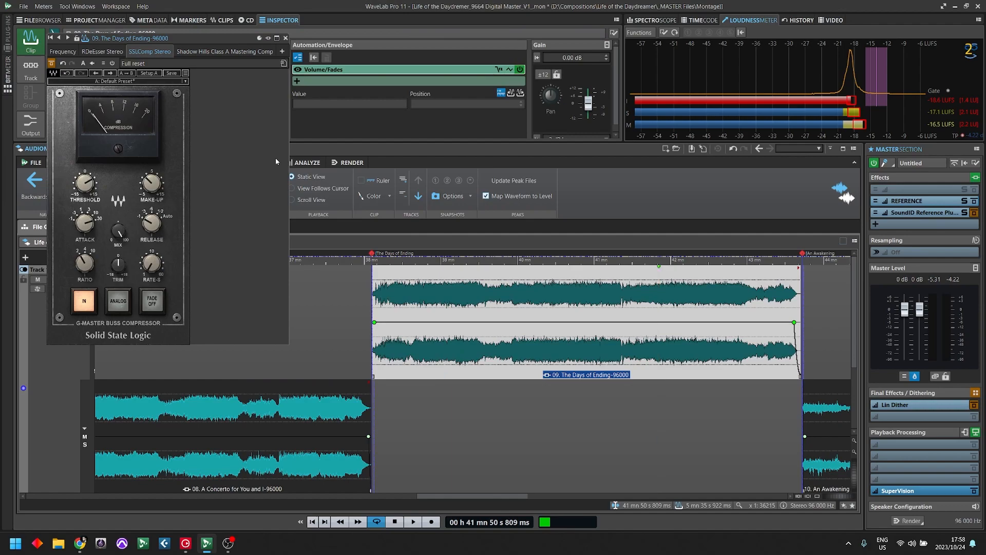
{"action": "left_click", "coordinate": [221, 51]}
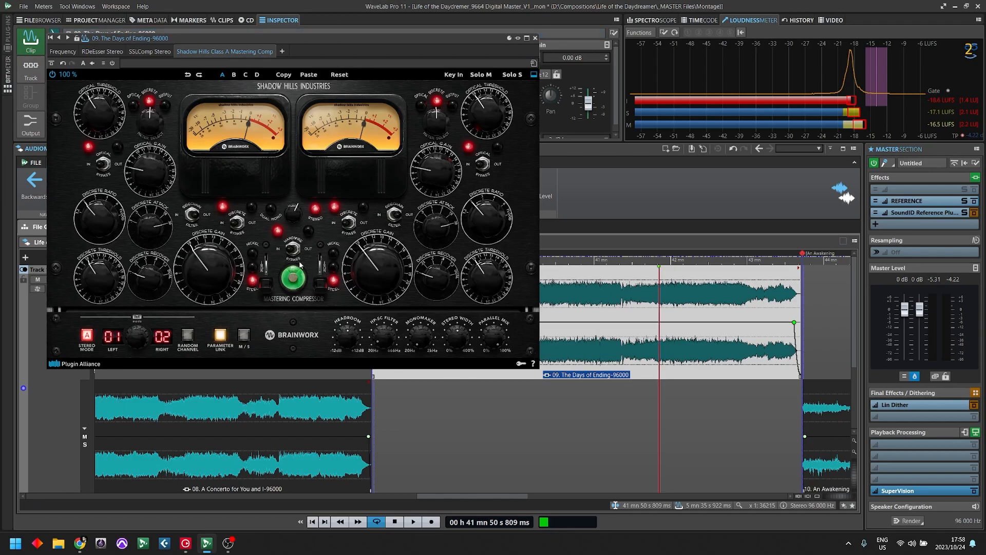
Try the Nickel transformer setting on the Shadow Hills compressor, return it to Steel and close the plug-in window
{"action": "left_click_drag", "start_coordinate": [264, 285], "coordinate": [272, 256]}
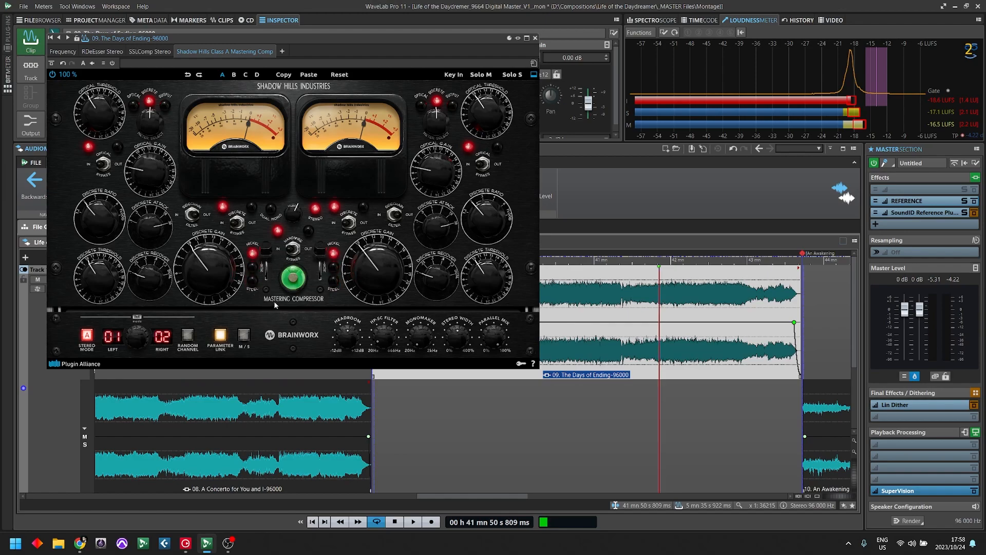
{"action": "left_click", "coordinate": [267, 286]}
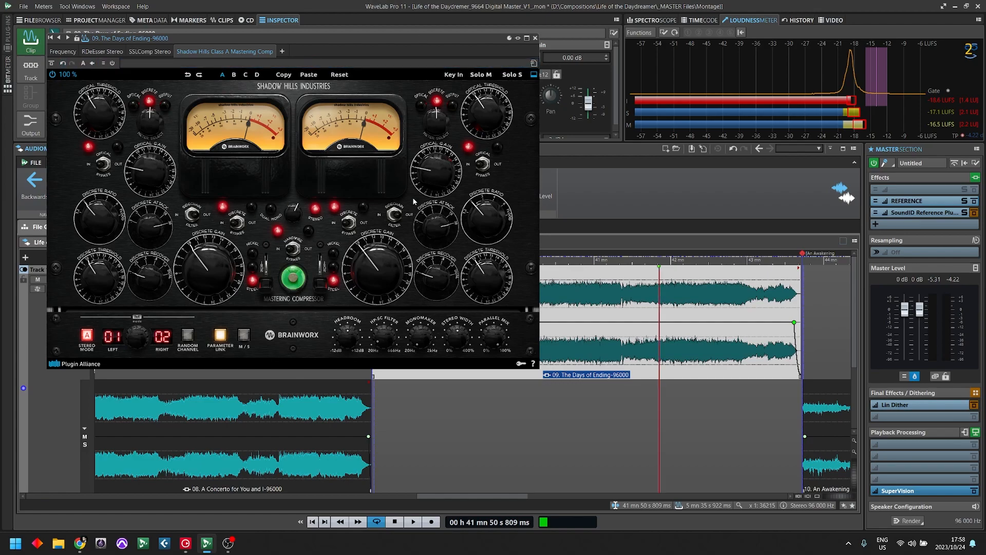
{"action": "left_click", "coordinate": [535, 38]}
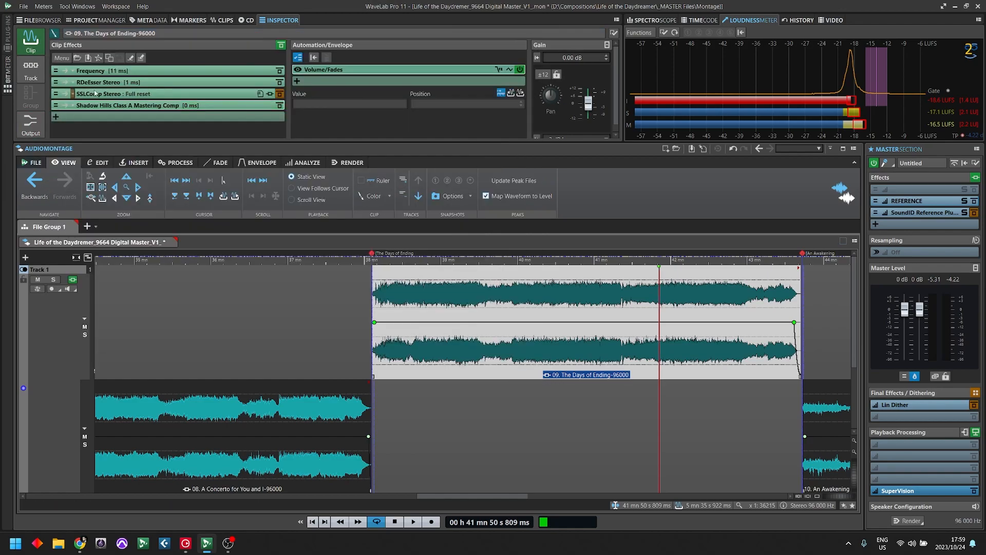
Reactivate the SSLComp and remove the Shadow Hills Class A Mastering Comp from the clip effects of The Days of Ending
{"action": "left_click", "coordinate": [156, 106]}
{"action": "right_click", "coordinate": [154, 107]}
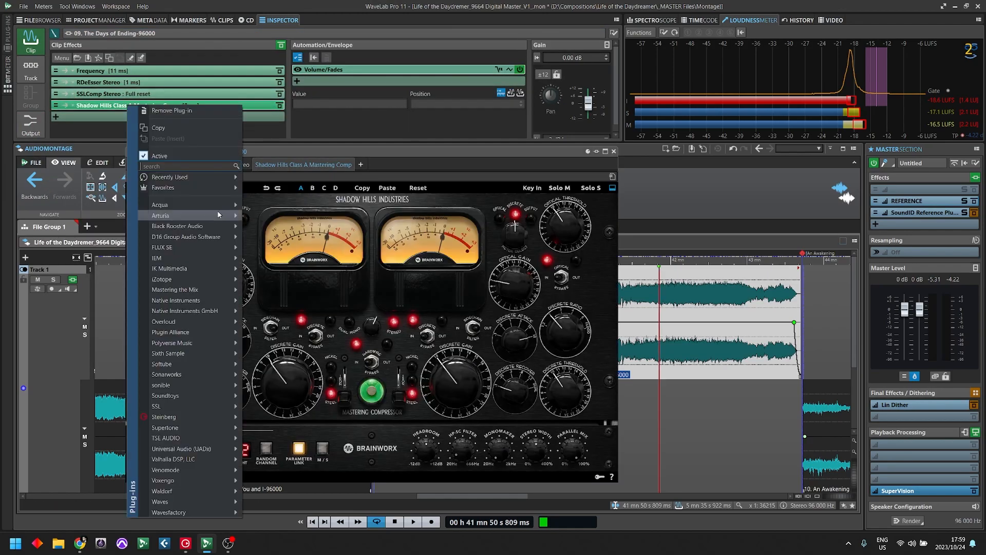
{"action": "left_click", "coordinate": [188, 111]}
{"action": "left_click_drag", "start_coordinate": [319, 153], "coordinate": [180, 158]}
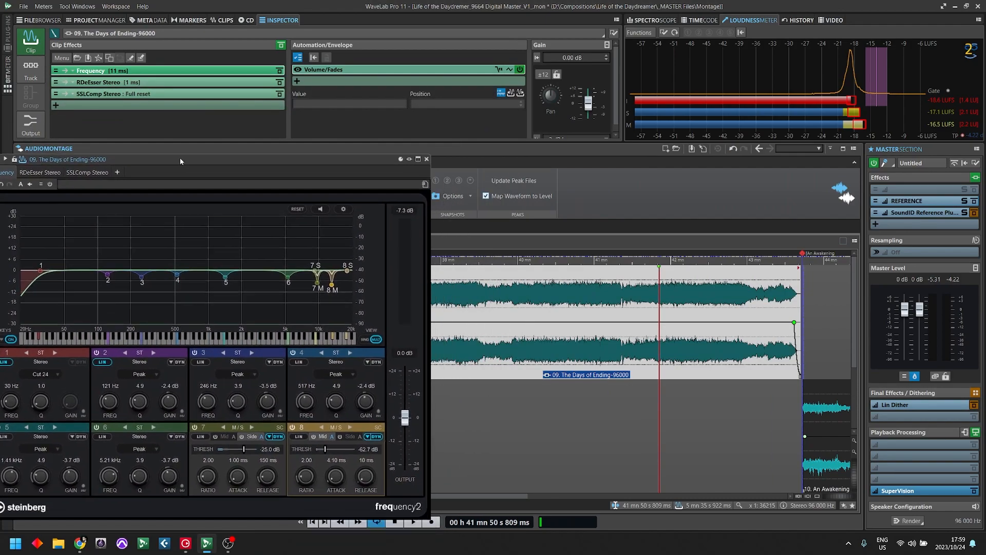
Audition The Days of Ending from about 40 mn 8 s and review the Frequency, RDeEsser and SSLComp settings in turn
{"action": "left_click", "coordinate": [514, 305]}
{"action": "left_click", "coordinate": [529, 306]}
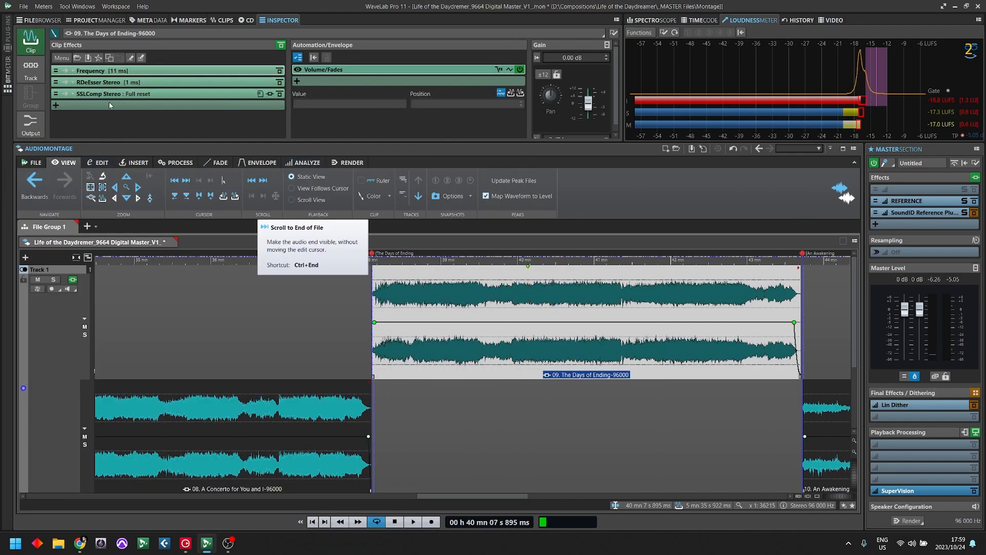
{"action": "left_click", "coordinate": [82, 71]}
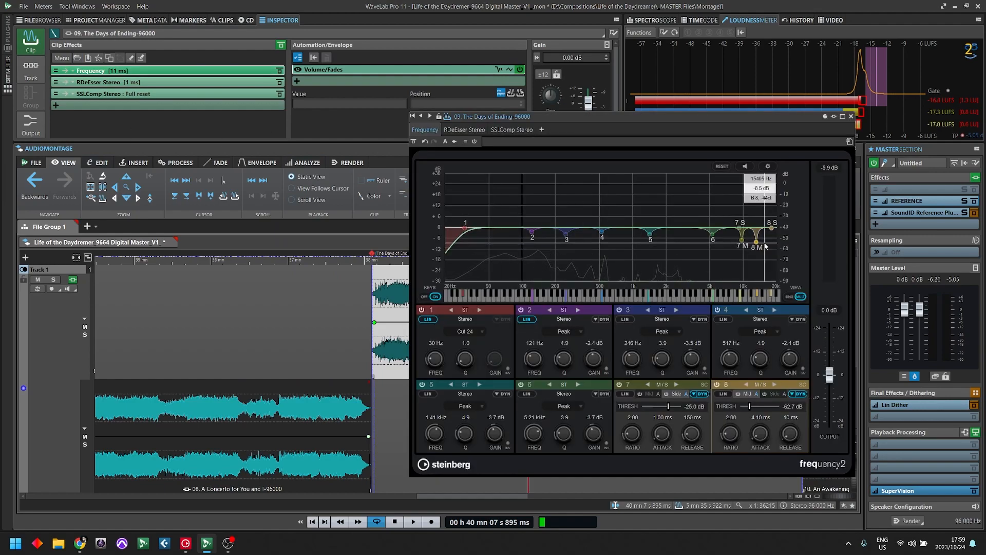
{"action": "left_click", "coordinate": [850, 117]}
{"action": "left_click", "coordinate": [259, 83]}
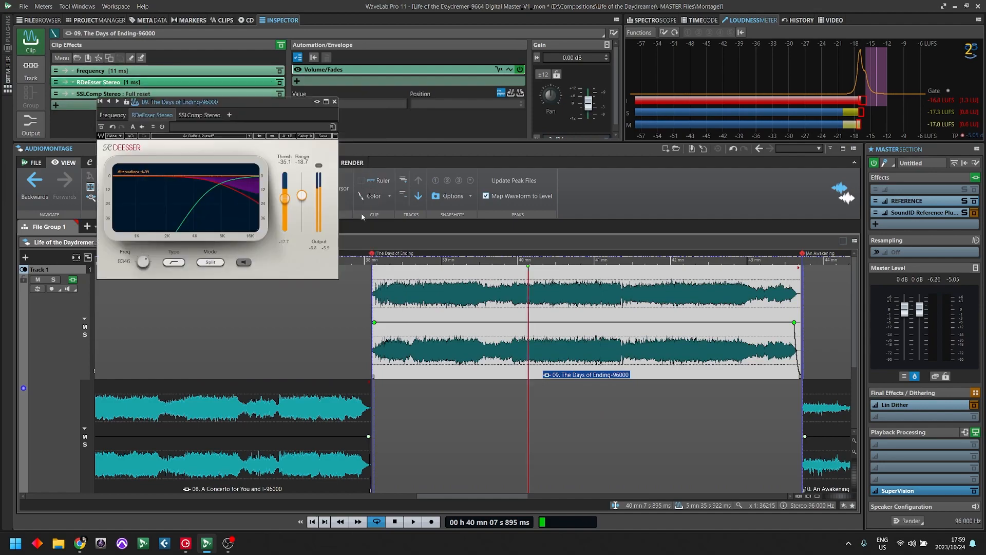
{"action": "left_click", "coordinate": [335, 102]}
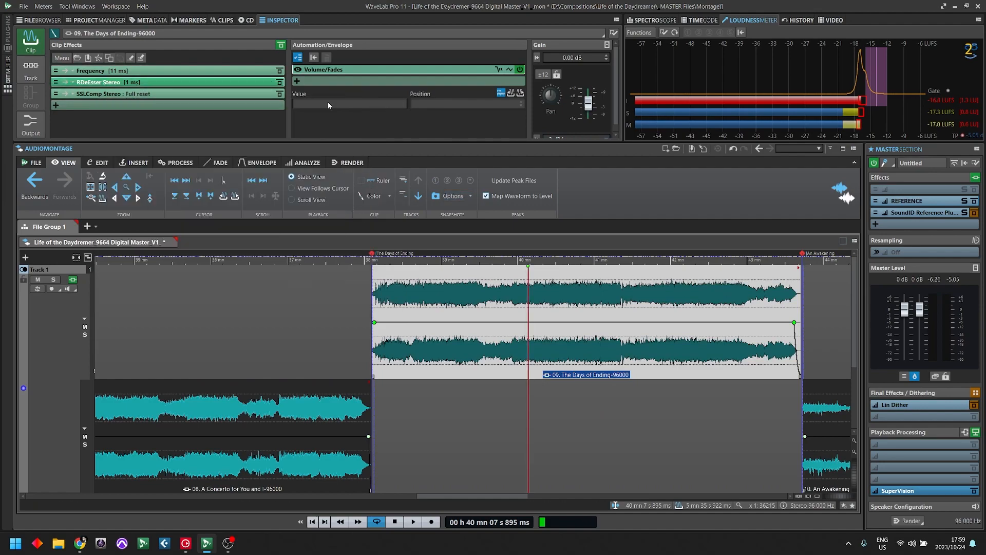
{"action": "left_click", "coordinate": [103, 96]}
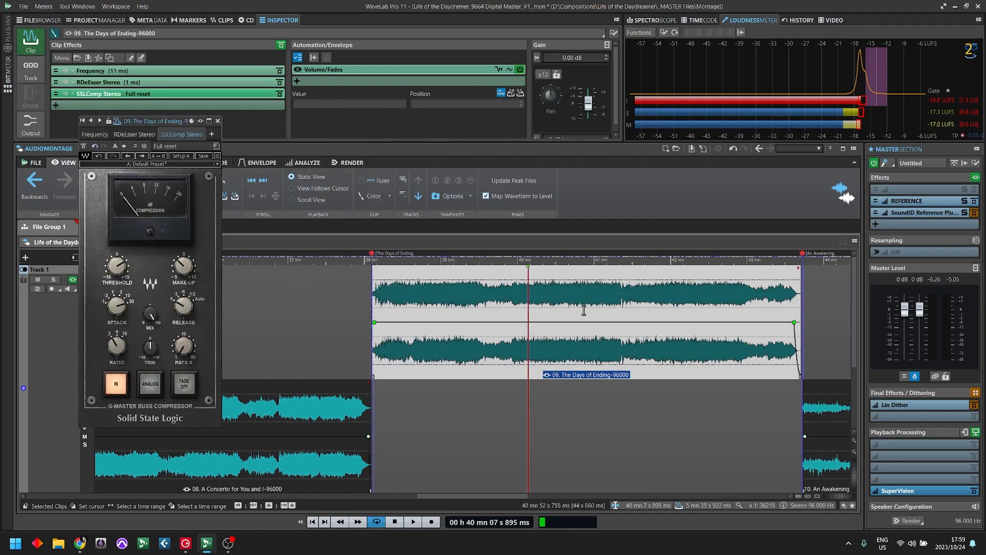
Select a range of about 11 s ending near 40 mn 36 s and add the Shadow Hills Class A Mastering Comp after the SSLComp
{"action": "left_click_drag", "start_coordinate": [550, 283], "coordinate": [564, 284]}
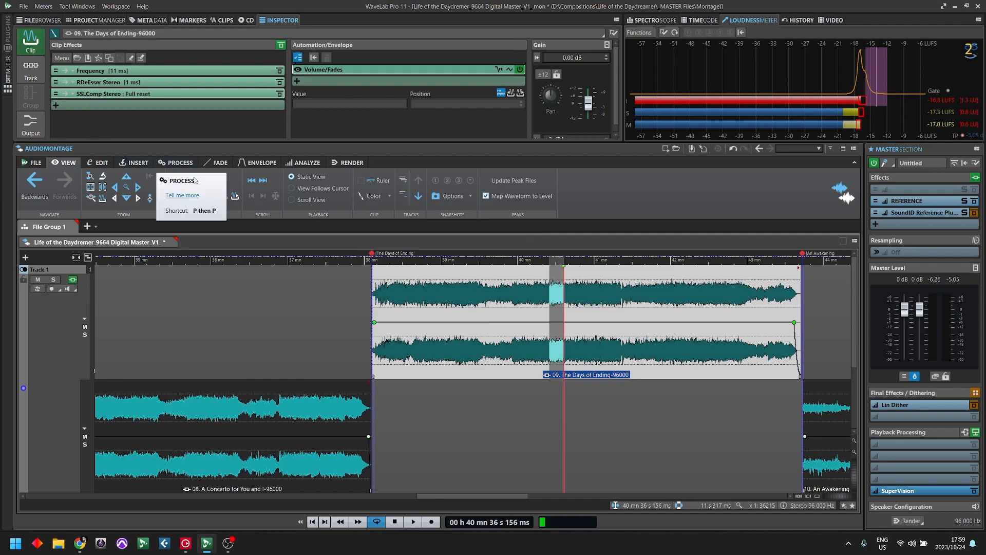
{"action": "left_click", "coordinate": [125, 105]}
{"action": "mouse_move", "coordinate": [178, 179]}
{"action": "type", "text": "shad"}
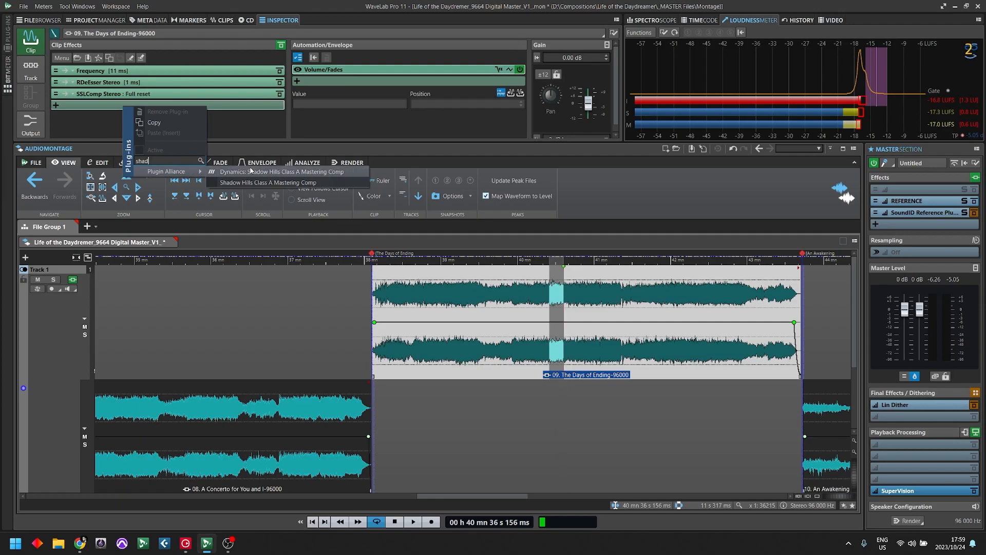
{"action": "left_click", "coordinate": [251, 172]}
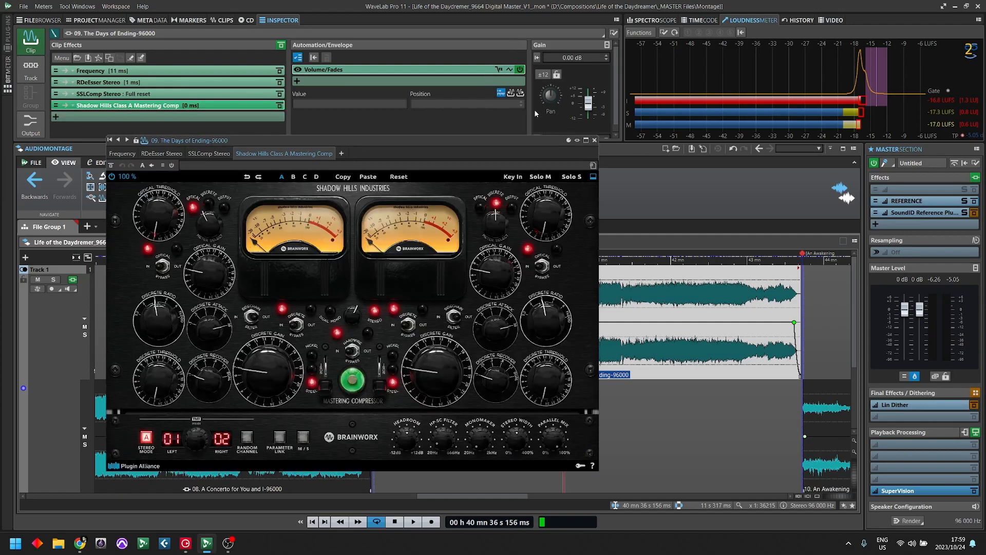
Set the Shadow Hills compressor to M/S and Dual Mono, solo the side signal and play the selected range briefly
{"action": "left_click_drag", "start_coordinate": [344, 174], "coordinate": [289, 73]}
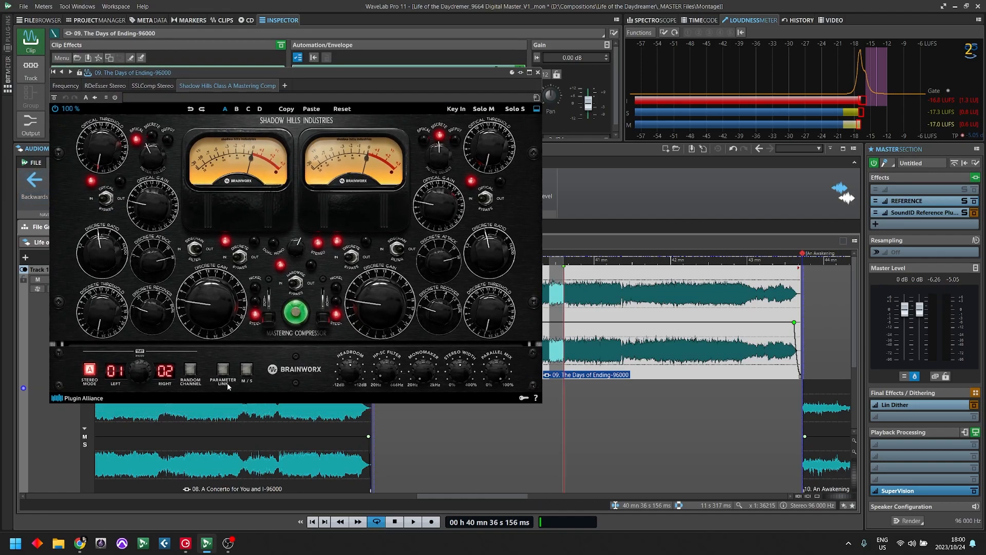
{"action": "left_click", "coordinate": [246, 369]}
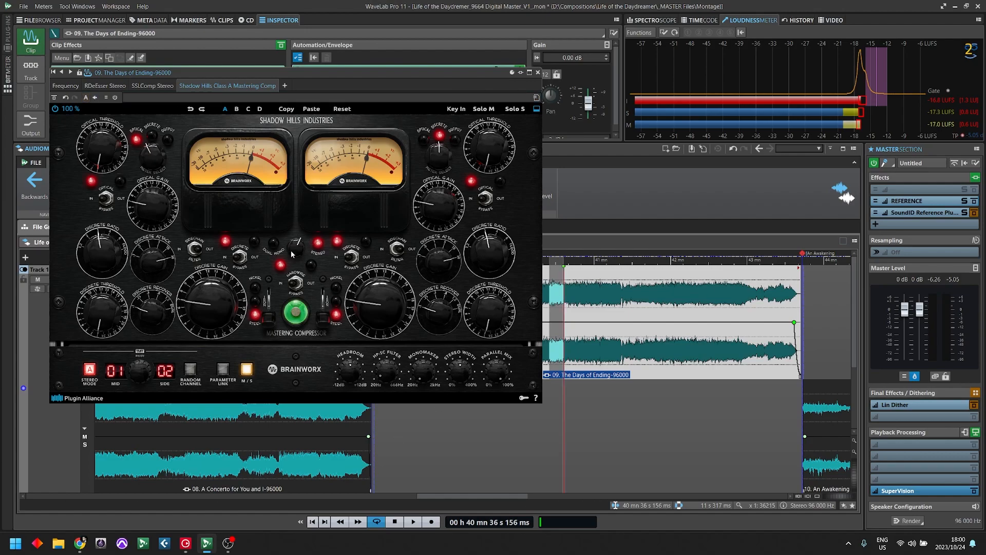
{"action": "left_click", "coordinate": [272, 250]}
{"action": "key", "text": "space"}
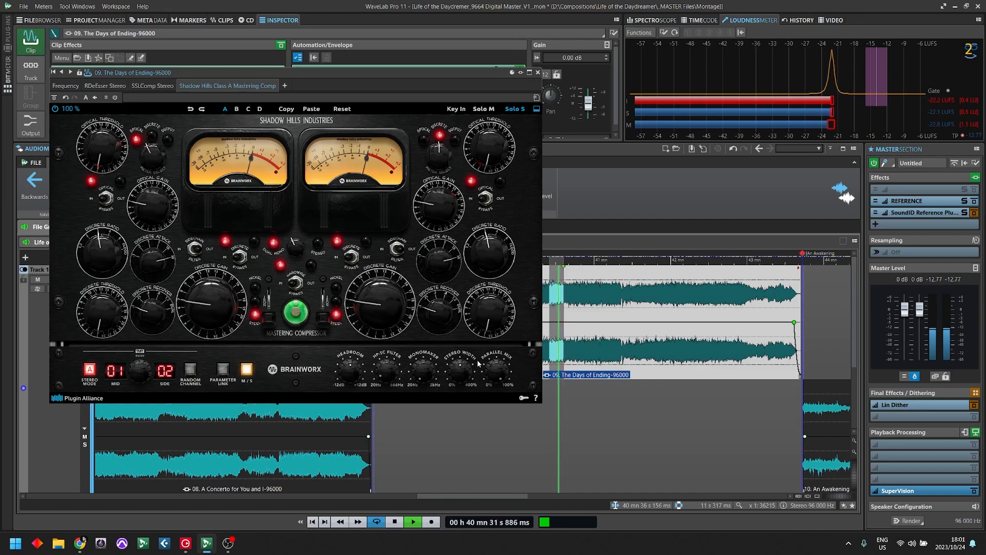
{"action": "key", "text": "space"}
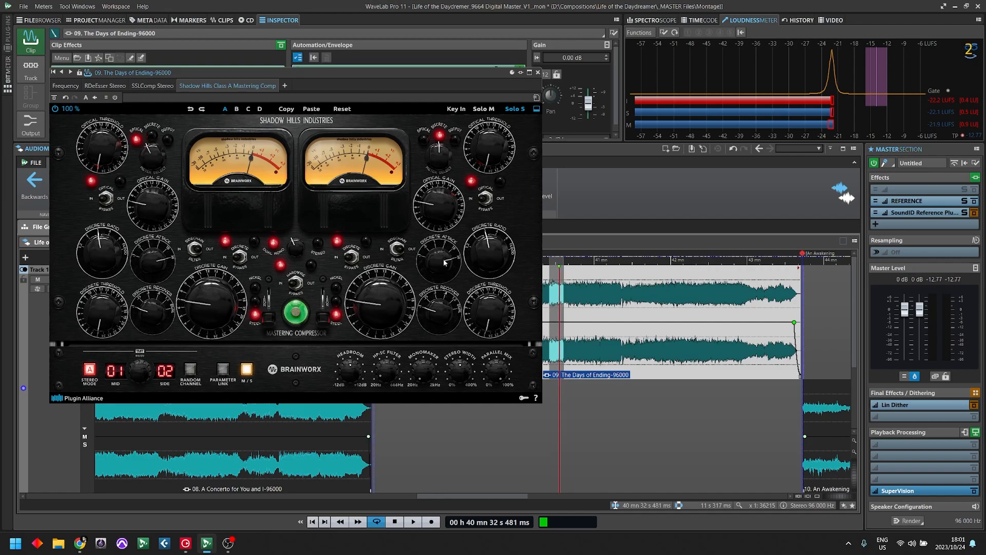
Adjust the side channel's discrete attack and discrete ratio, and move the Shadow Hills window clear of the selected range
{"action": "left_click_drag", "start_coordinate": [438, 269], "coordinate": [442, 282]}
{"action": "left_click_drag", "start_coordinate": [488, 255], "coordinate": [488, 268]}
{"action": "left_click_drag", "start_coordinate": [333, 72], "coordinate": [307, 76]}
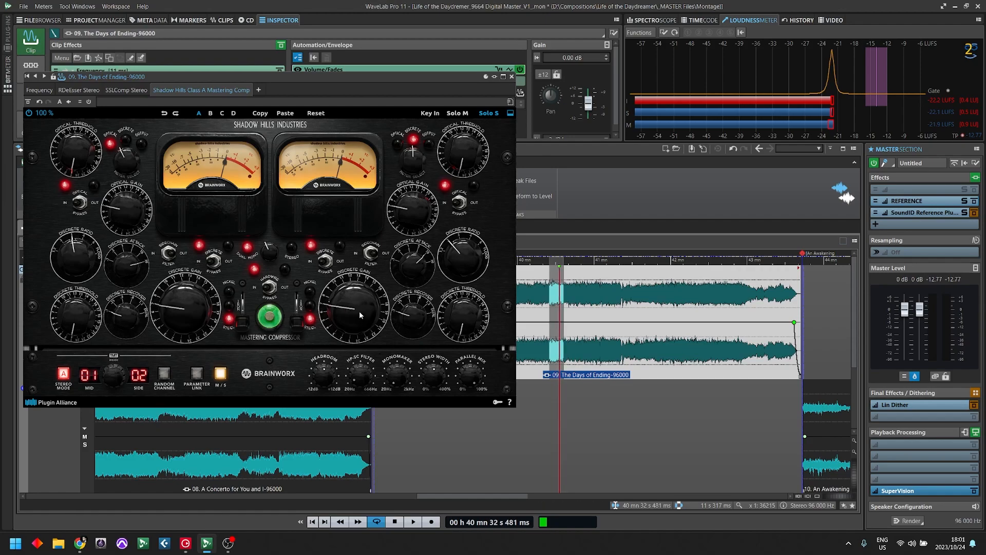
Try the Iron, Nickel and Steel transformers on the side channel, comparing Nickel and Steel during playback, and leave it on Steel
{"action": "left_click", "coordinate": [296, 322]}
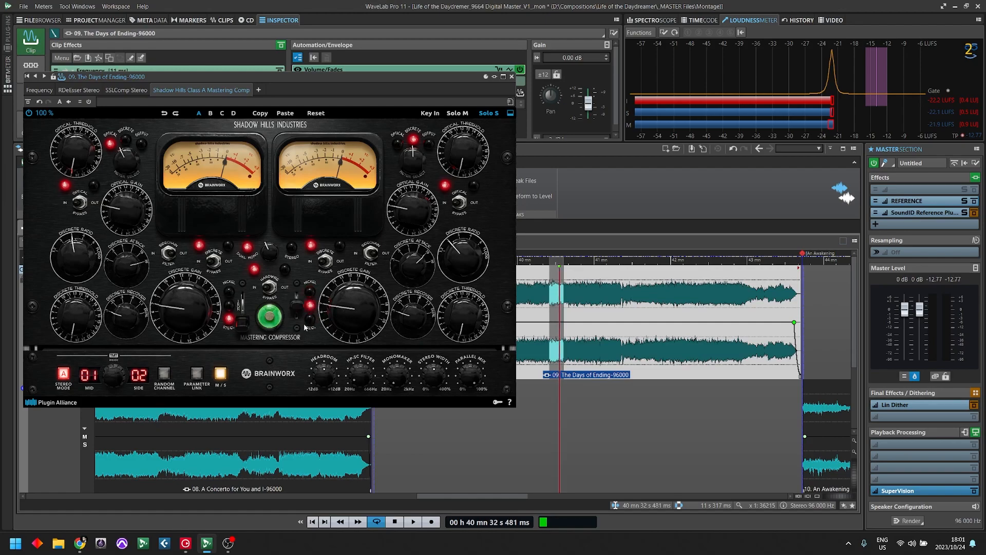
{"action": "left_click", "coordinate": [295, 313]}
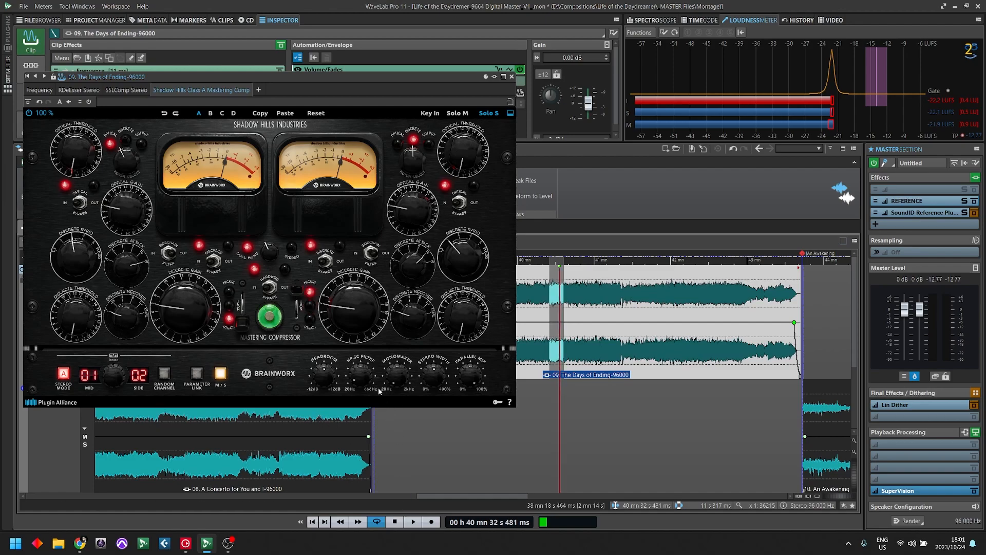
{"action": "key", "text": "space"}
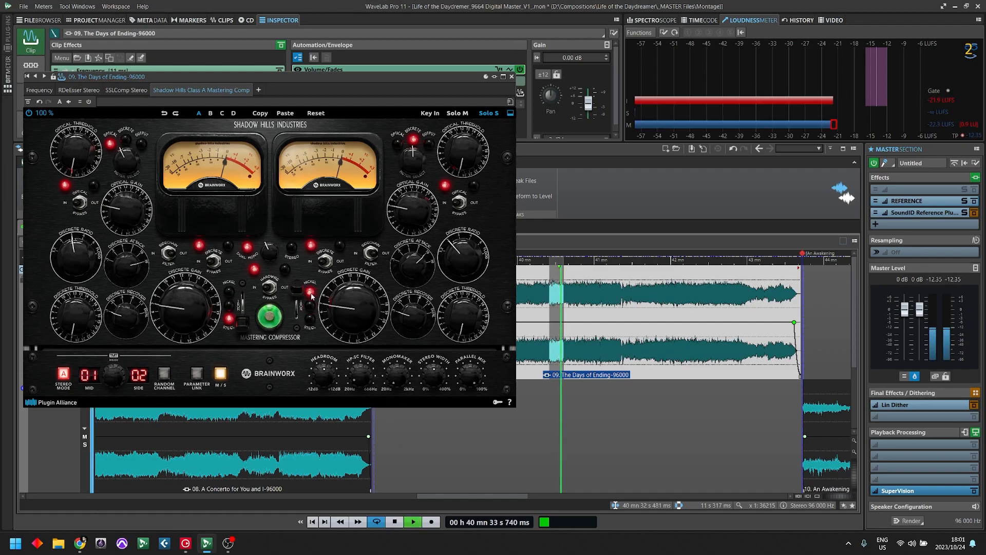
{"action": "left_click", "coordinate": [310, 318]}
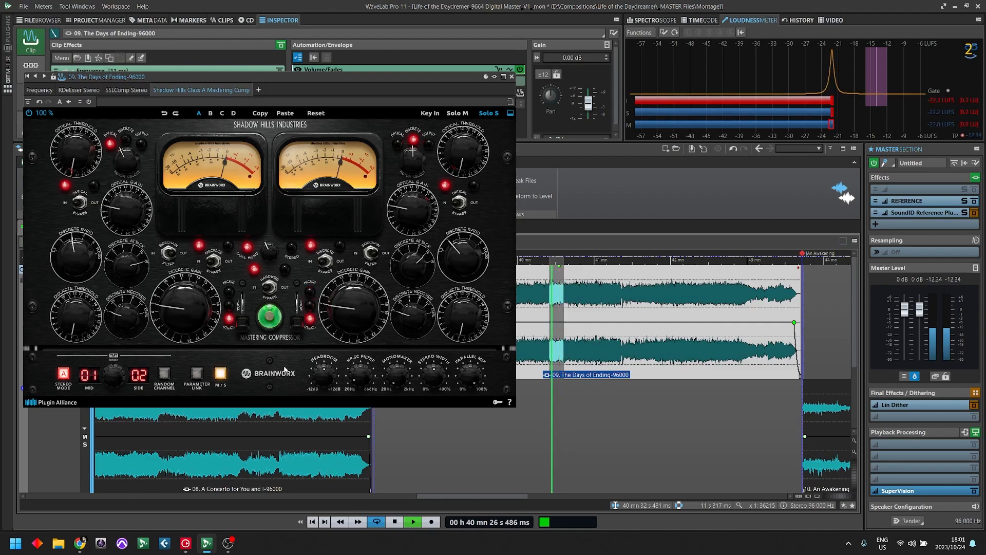
{"action": "left_click", "coordinate": [296, 325]}
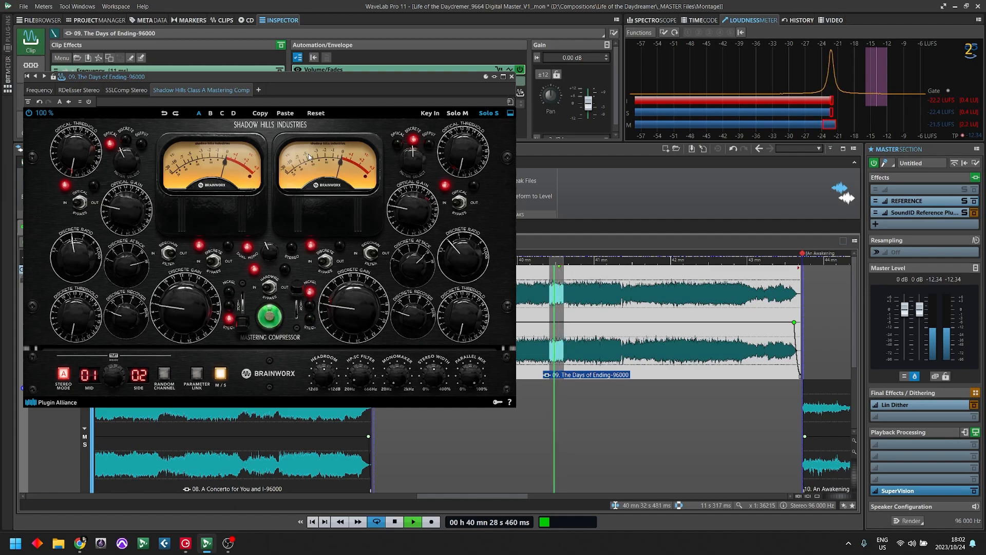
{"action": "left_click", "coordinate": [296, 322]}
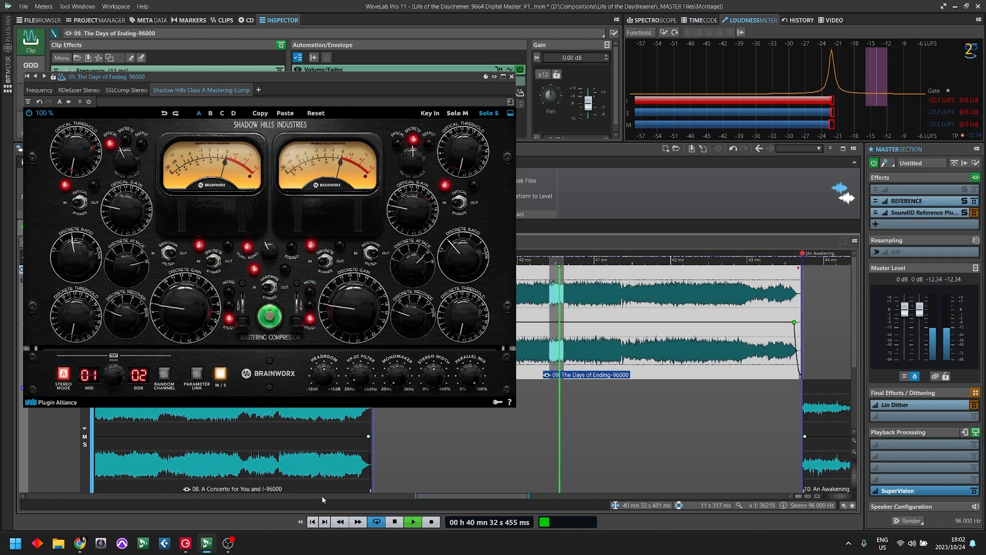
{"action": "left_click", "coordinate": [296, 327]}
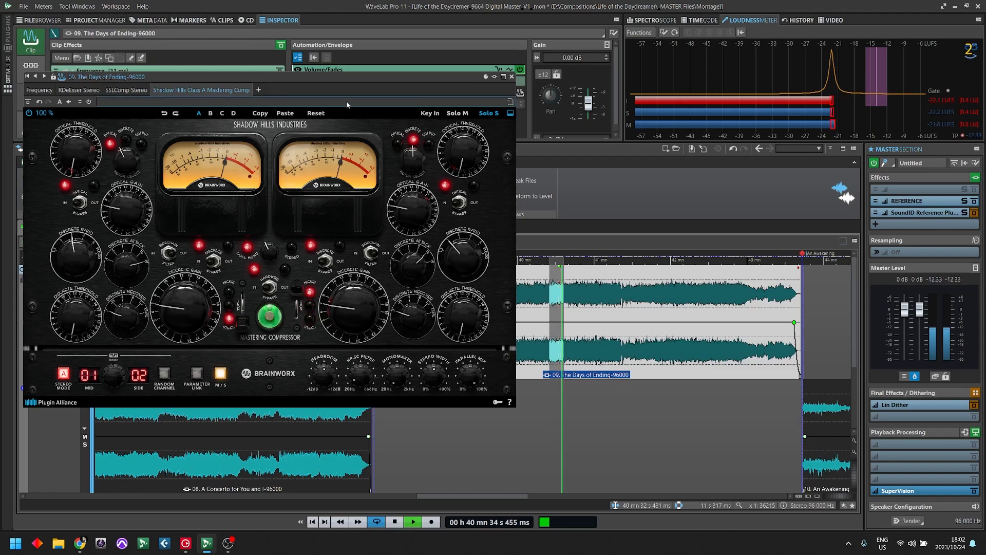
{"action": "key", "text": "space"}
{"action": "left_click", "coordinate": [297, 320]}
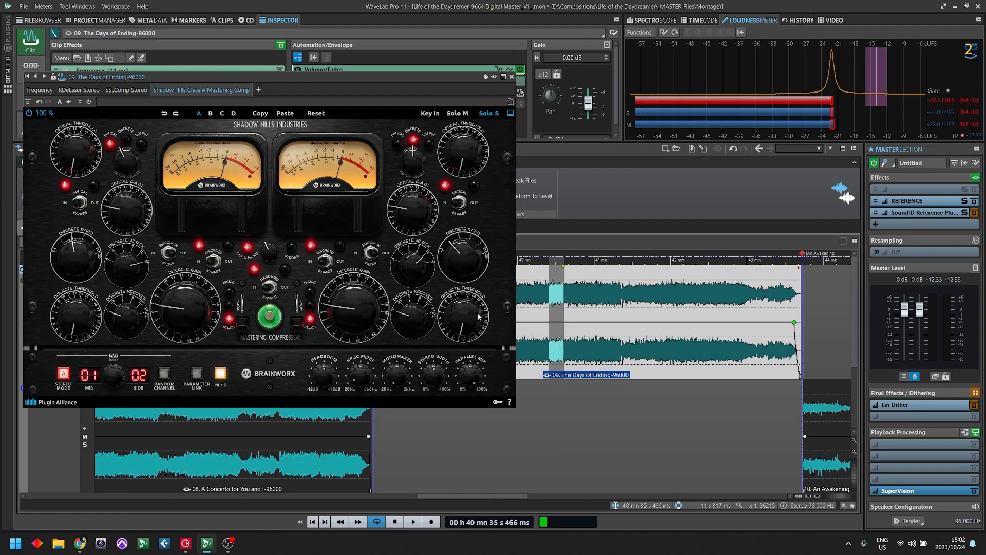
Fine-tune the side channel's discrete gain and discrete threshold while repeatedly playing the soloed side signal
{"action": "key", "text": "space"}
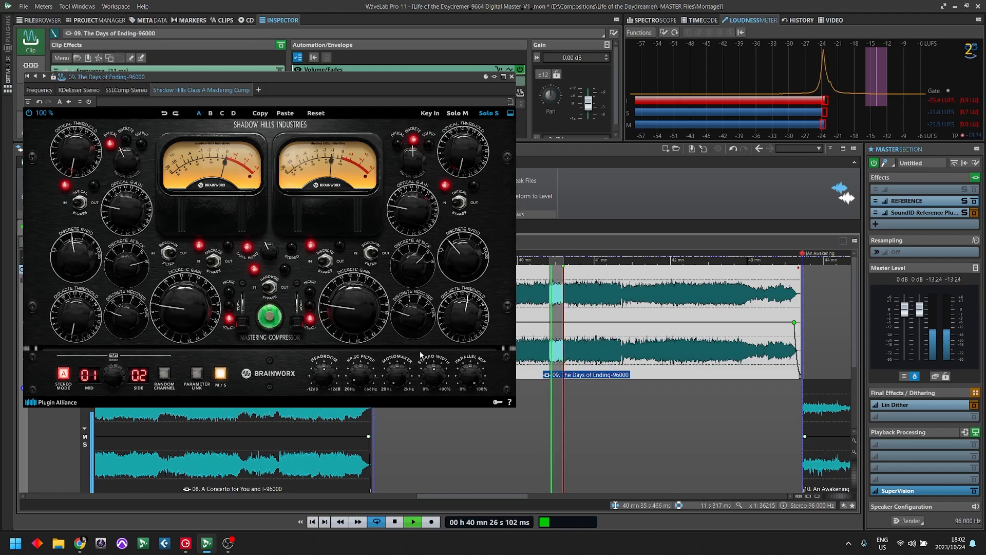
{"action": "left_click_drag", "start_coordinate": [362, 321], "coordinate": [366, 317]}
{"action": "key", "text": "space"}
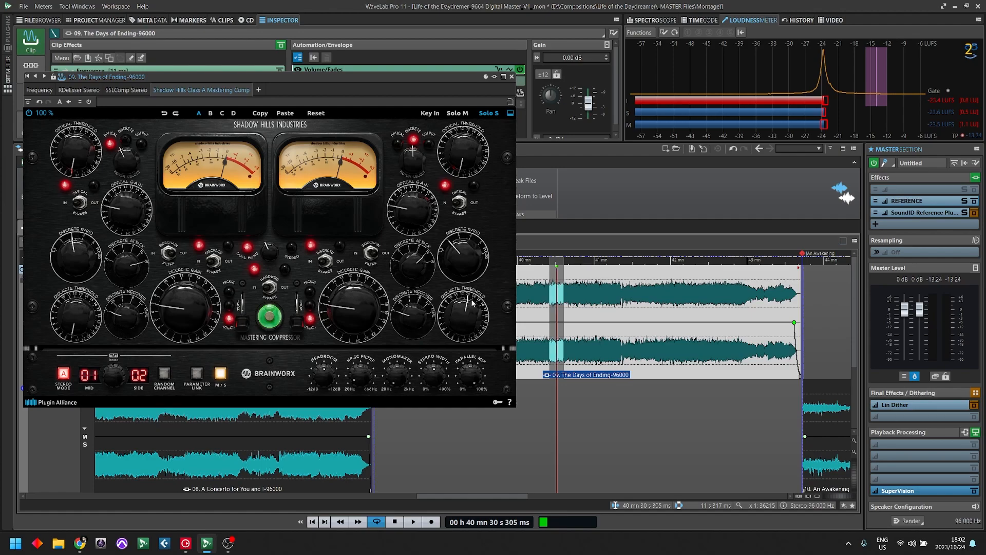
{"action": "key", "text": "space"}
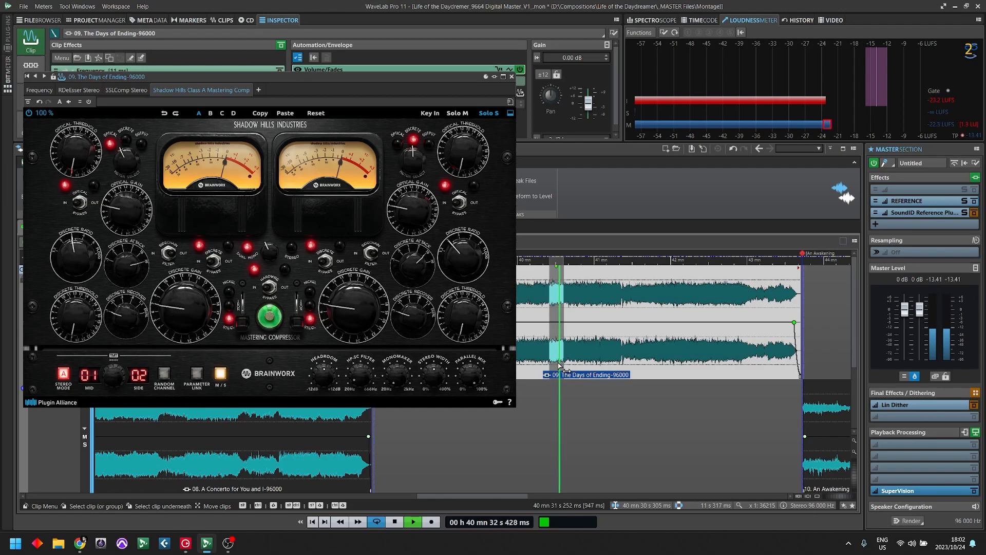
{"action": "left_click_drag", "start_coordinate": [461, 318], "coordinate": [481, 246]}
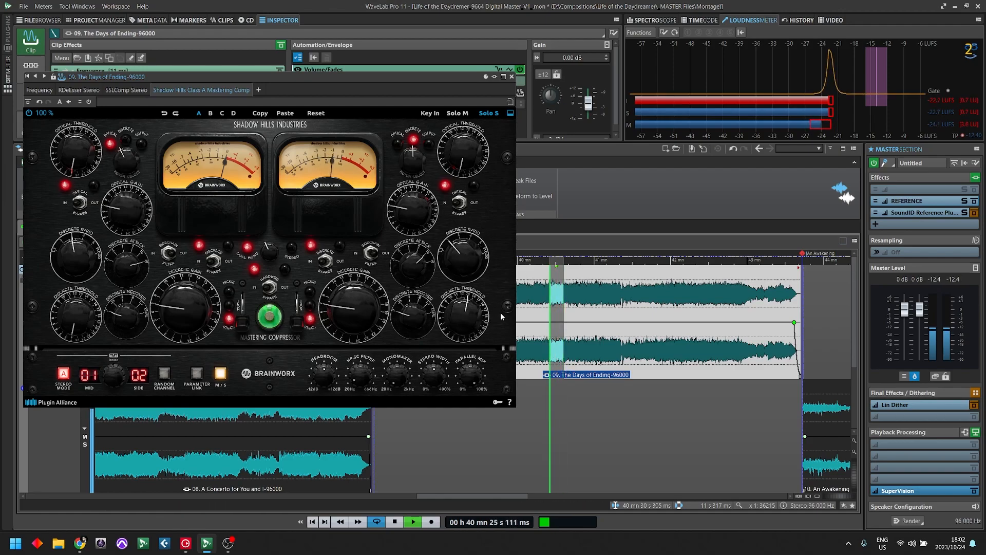
{"action": "key", "text": "space"}
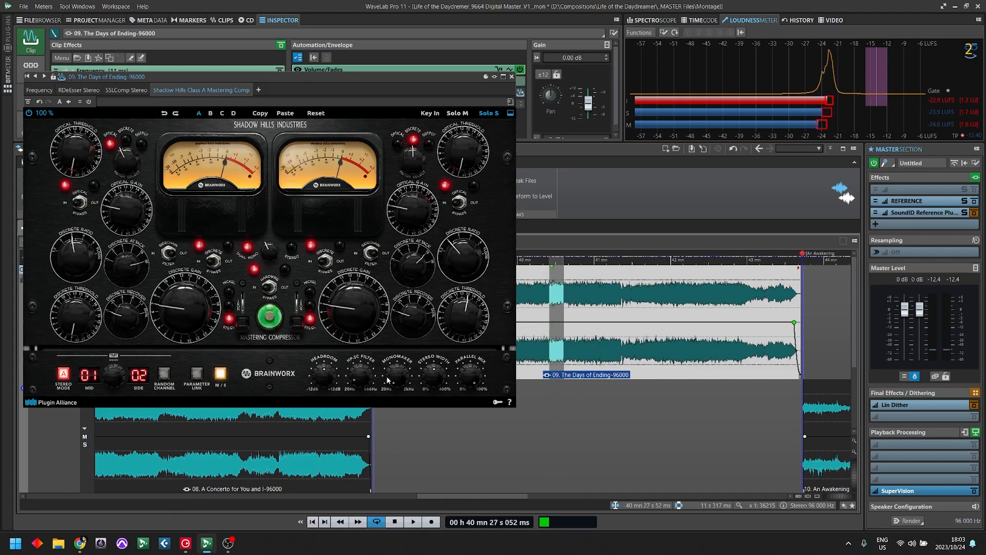
{"action": "key", "text": "space"}
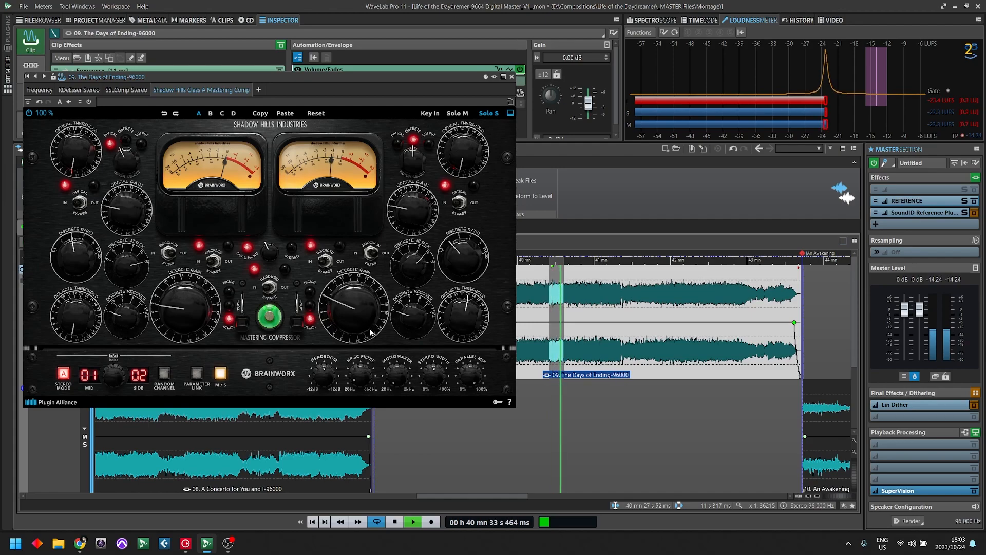
{"action": "key", "text": "space"}
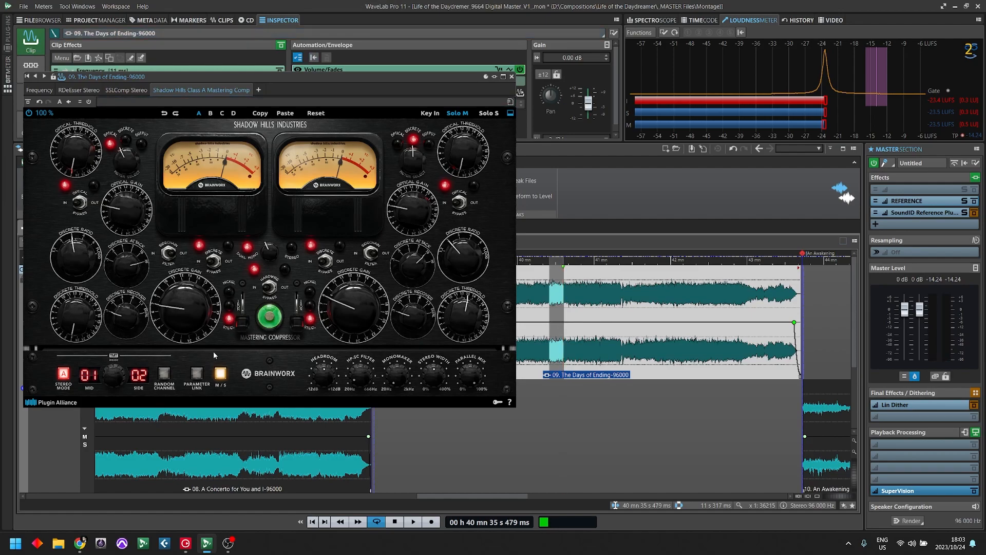
Solo and briefly play the mid signal, then extend the time selection to about 48 s, ending near 41 mn 13 s
{"action": "key", "text": "space"}
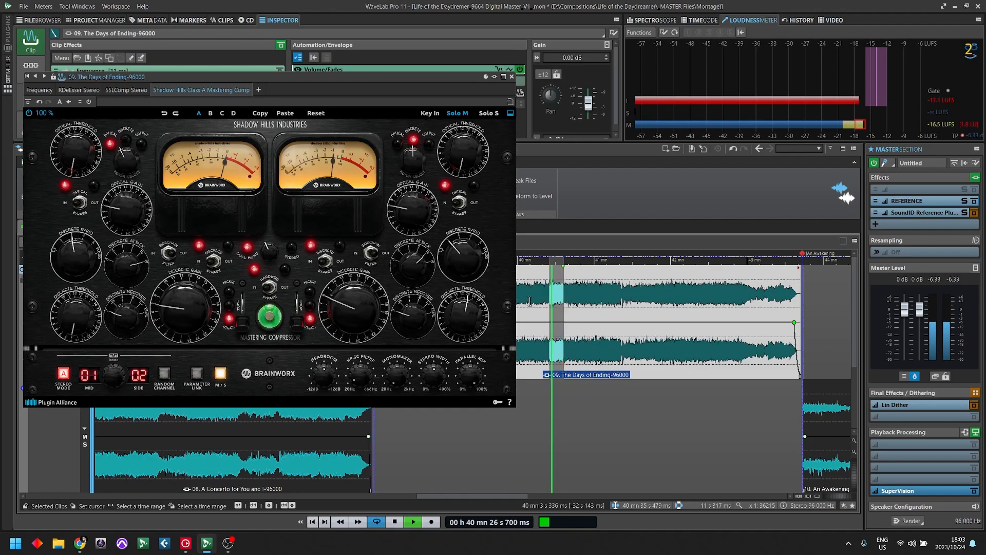
{"action": "key", "text": "space"}
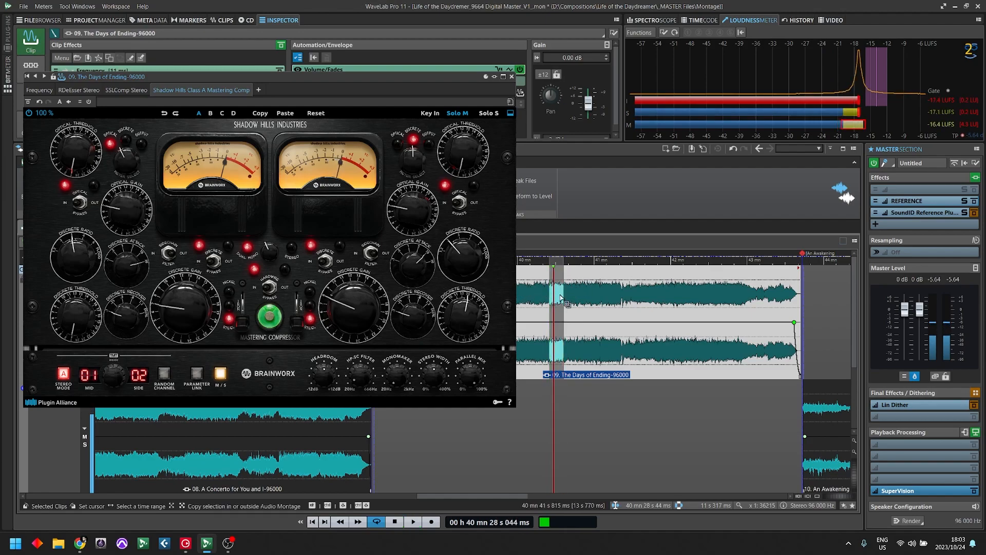
{"action": "left_click_drag", "start_coordinate": [564, 300], "coordinate": [610, 302]}
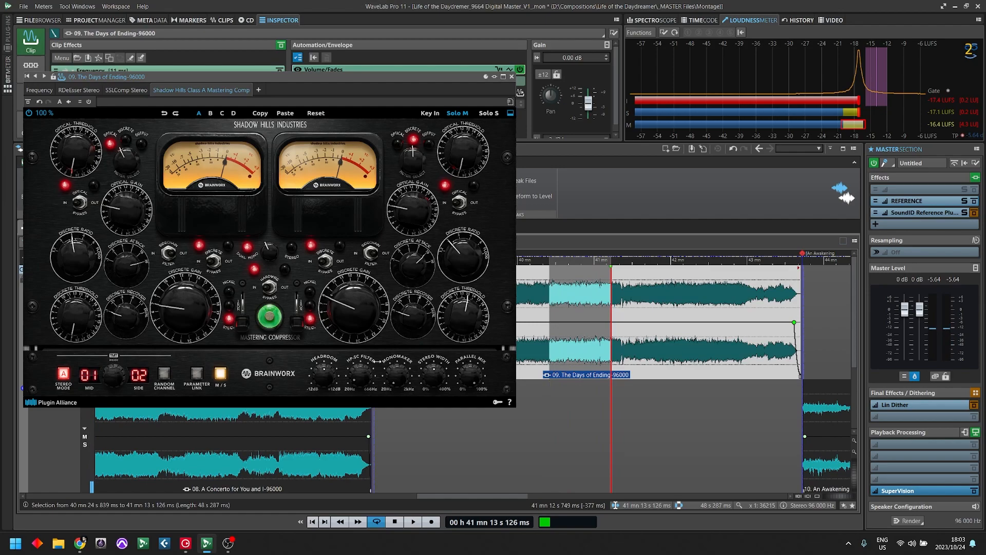
Switch the mid meter to Discrete, adjust the mid channel's discrete ratio, and play the range with the mid solo turned off
{"action": "key", "text": "space"}
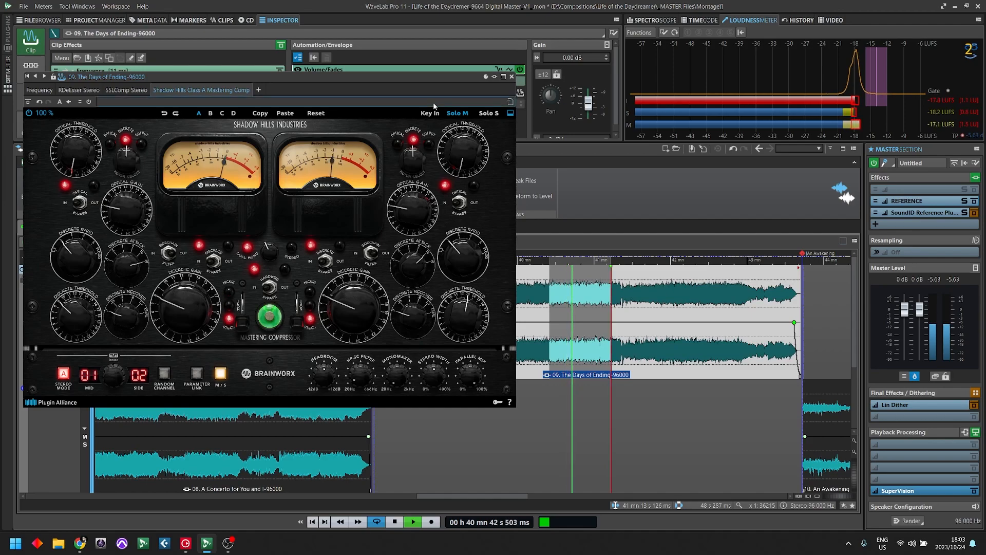
{"action": "key", "text": "space"}
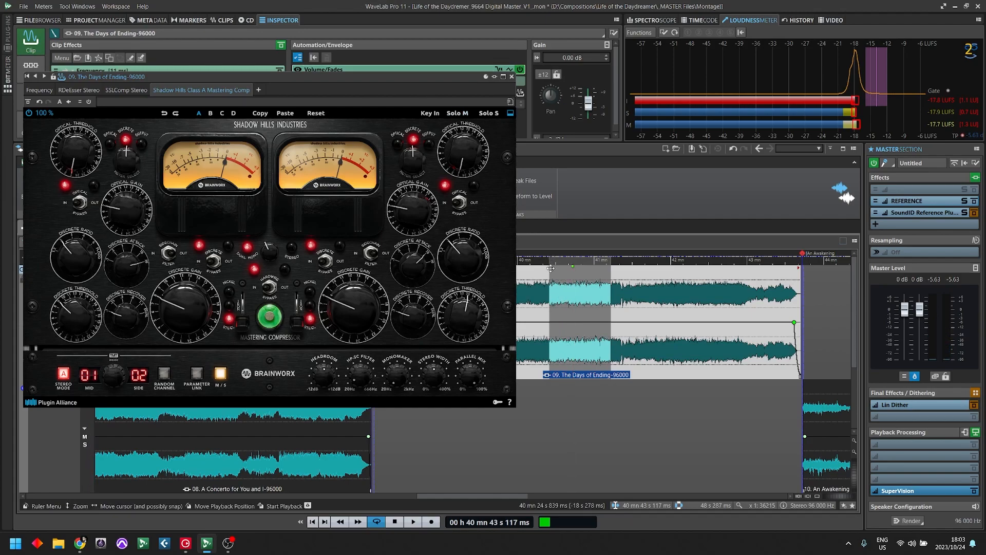
{"action": "key", "text": "space"}
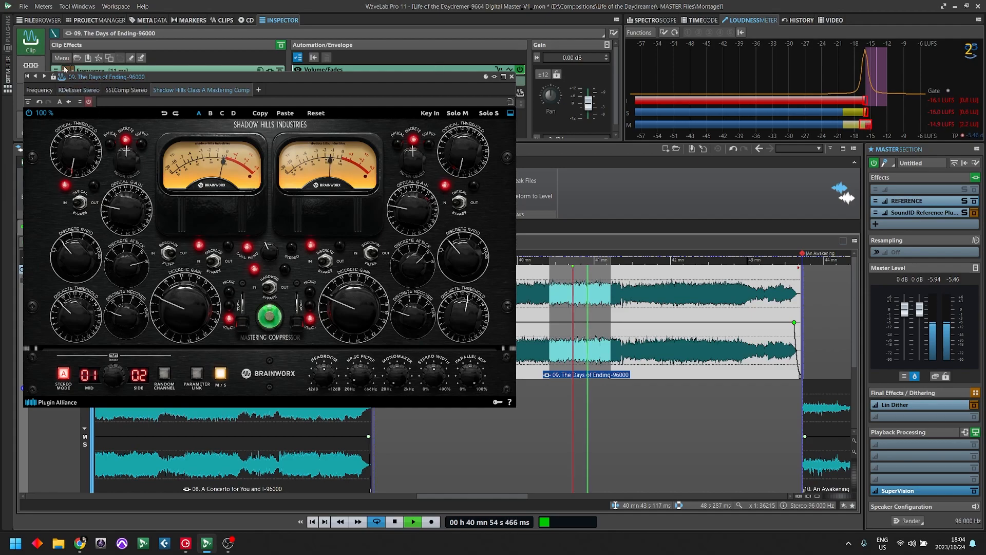
{"action": "key", "text": "space"}
Select a range of about 51 s ending near 41 mn 20 s and compare it with the Shadow Hills compressor bypassed and active
{"action": "left_click_drag", "start_coordinate": [556, 282], "coordinate": [619, 282]}
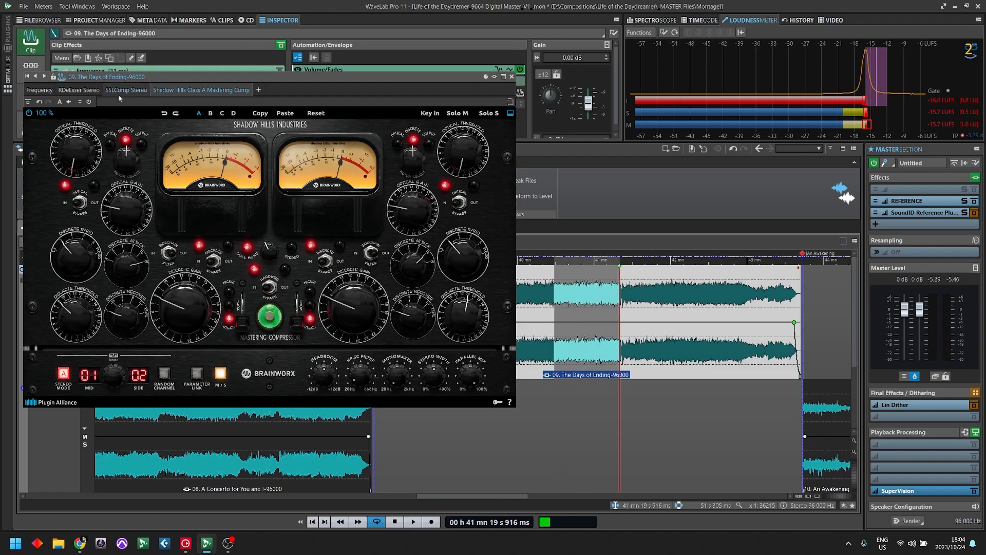
{"action": "left_click", "coordinate": [28, 104]}
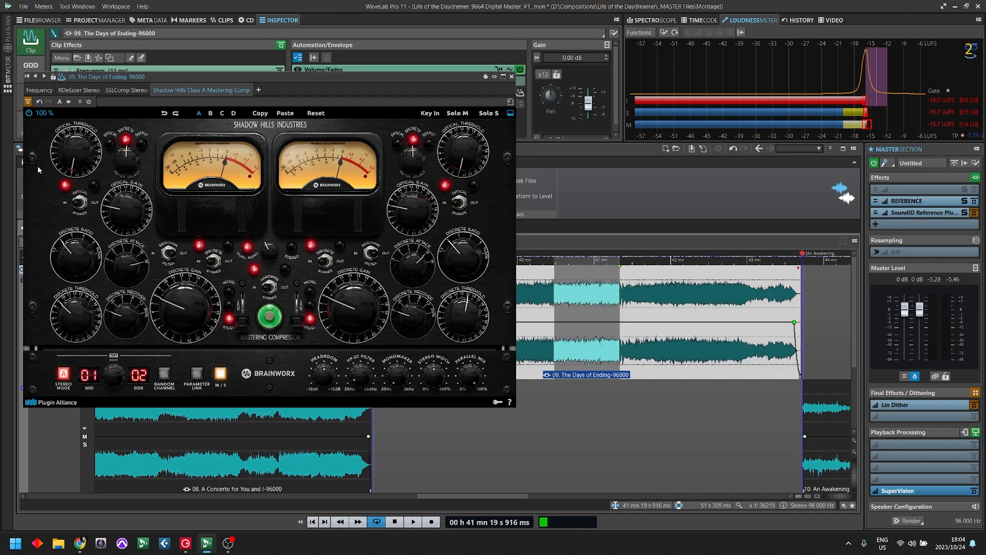
{"action": "key", "text": "space"}
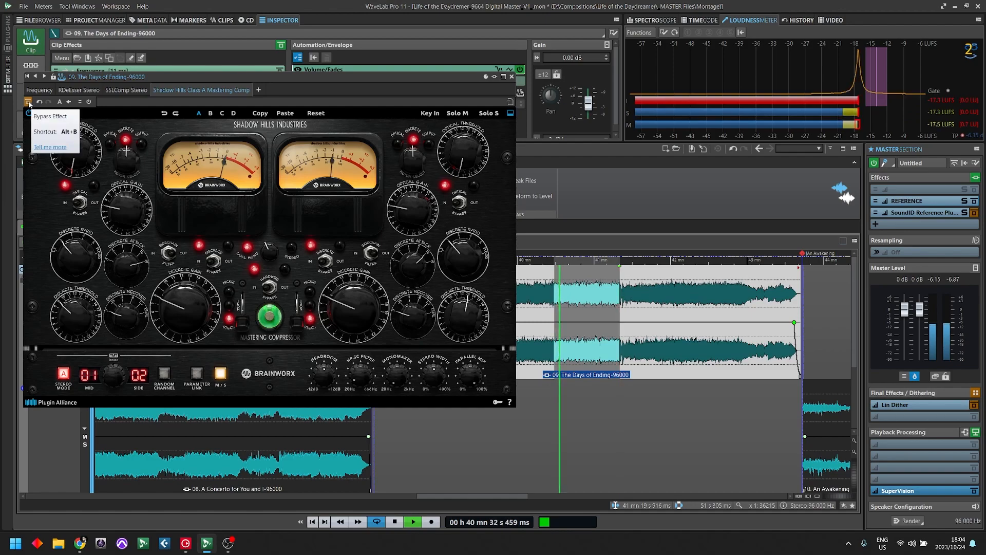
{"action": "left_click", "coordinate": [28, 103]}
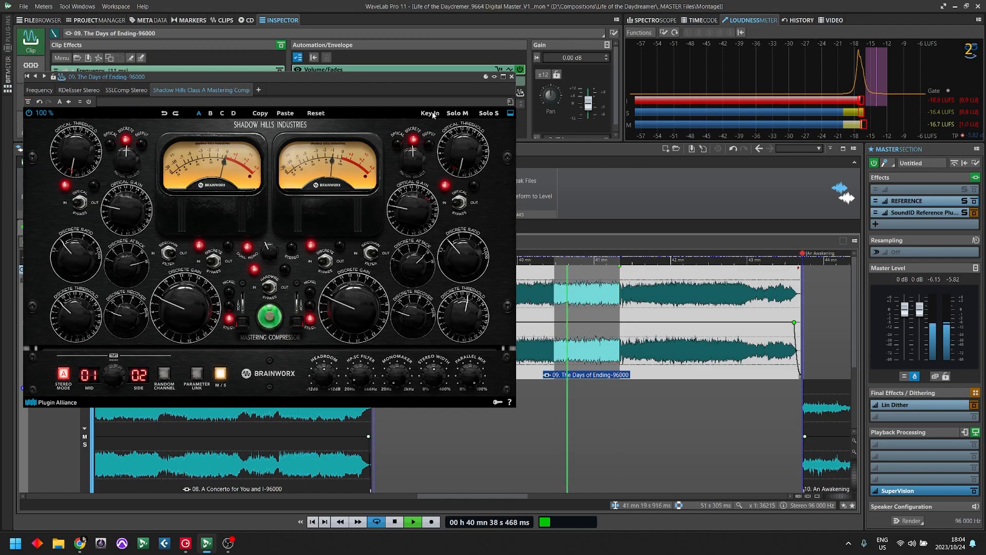
Change the mid channel's transformer with the mid soloed, then adjust its discrete threshold during unsoloed playback
{"action": "left_click", "coordinate": [458, 113]}
{"action": "left_click", "coordinate": [243, 321]}
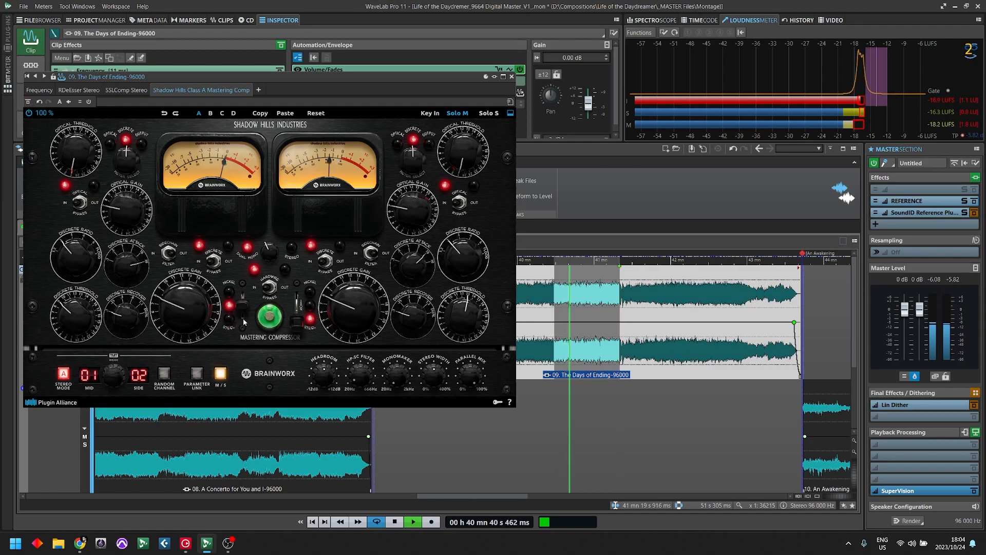
{"action": "left_click", "coordinate": [462, 113]}
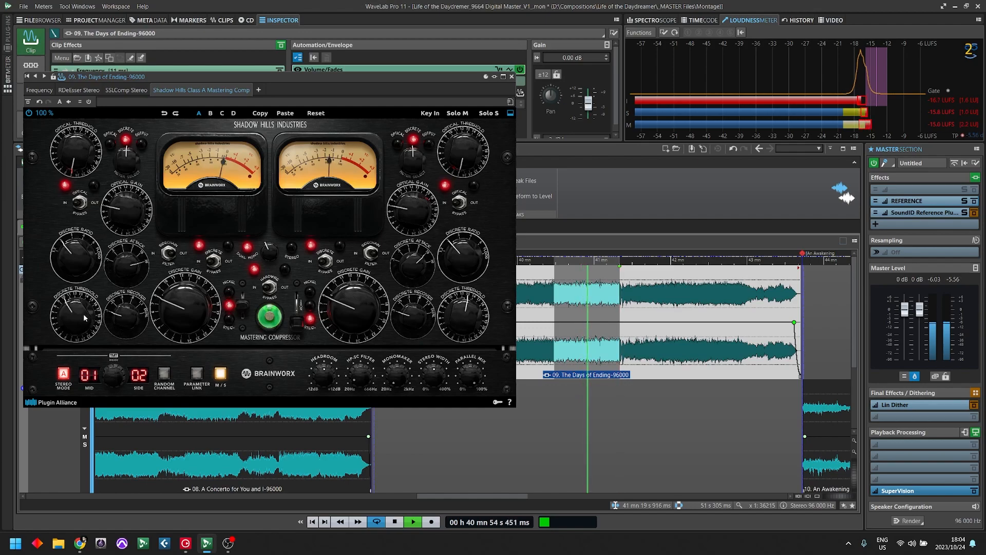
{"action": "left_click_drag", "start_coordinate": [84, 314], "coordinate": [86, 311]}
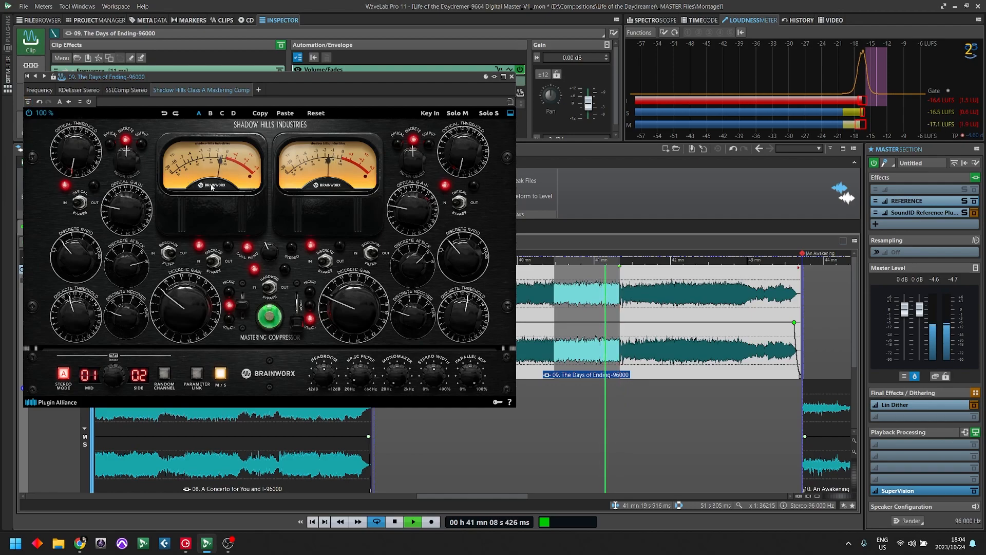
{"action": "key", "text": "space"}
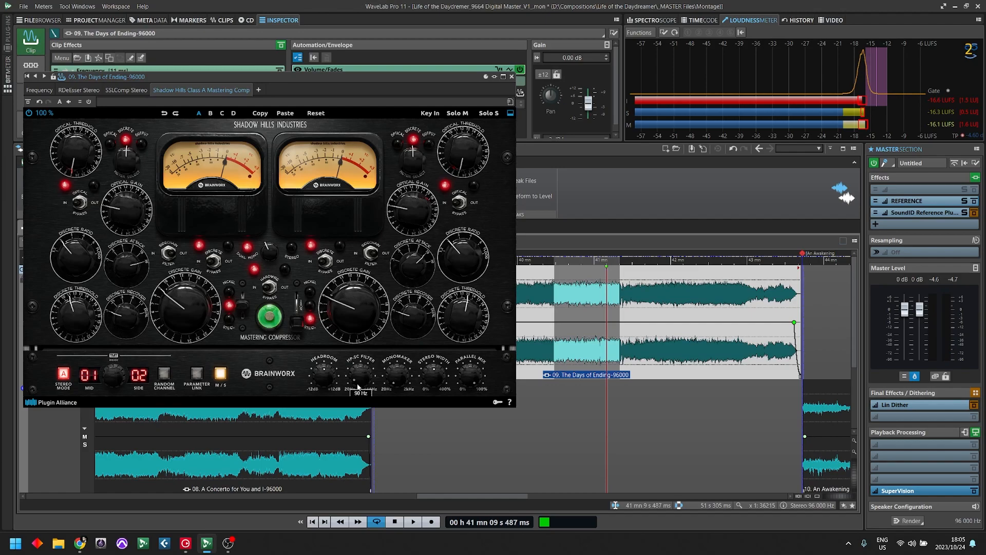
Adjust the Shadow Hills HP-SC filter, compare the compressor bypassed and active during playback, and close its window
{"action": "left_click_drag", "start_coordinate": [362, 381], "coordinate": [363, 385]}
{"action": "key", "text": "space"}
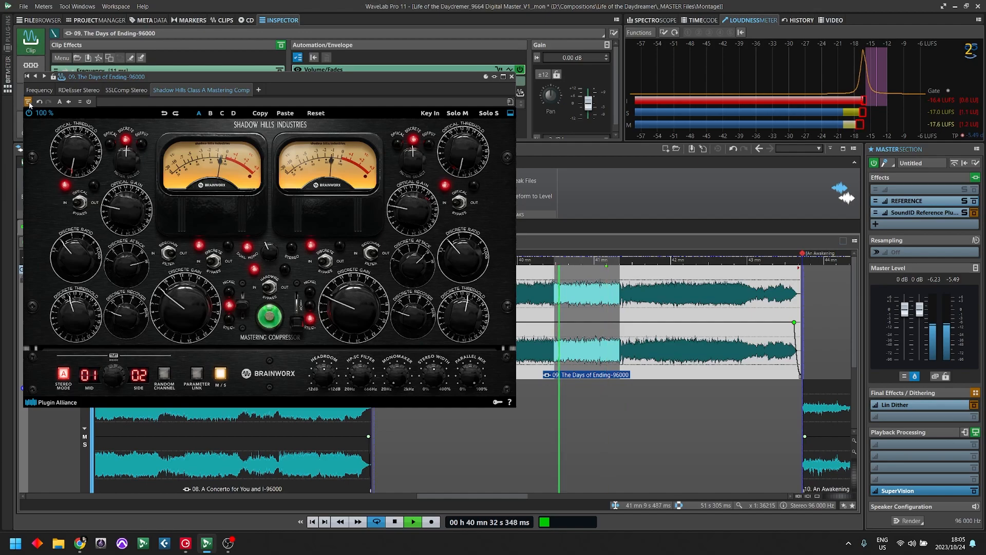
{"action": "key", "text": "space"}
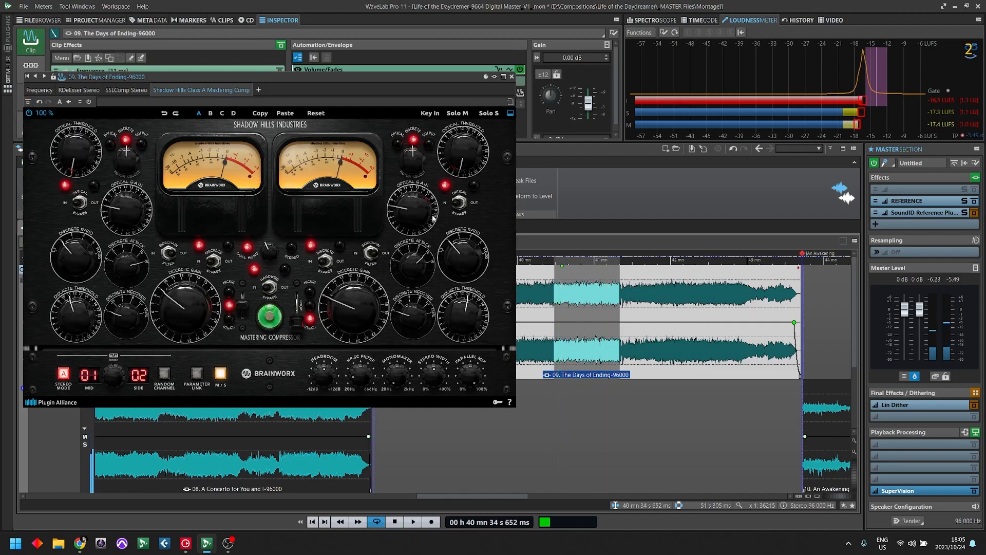
{"action": "left_click", "coordinate": [511, 77]}
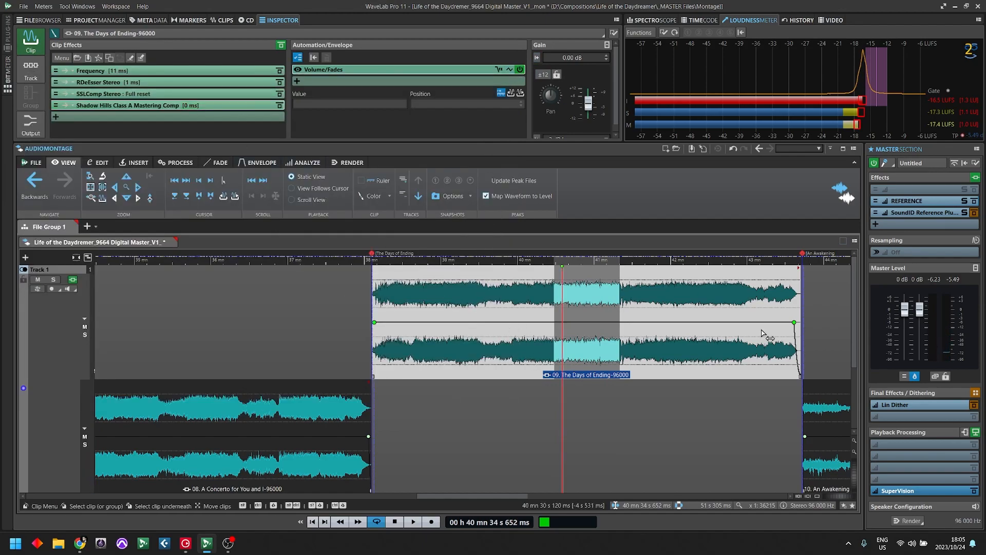
Select a range of about 55 s ending near 41 mn 21 s and compare playback with all clip effects bypassed and active
{"action": "left_click_drag", "start_coordinate": [552, 286], "coordinate": [622, 288]}
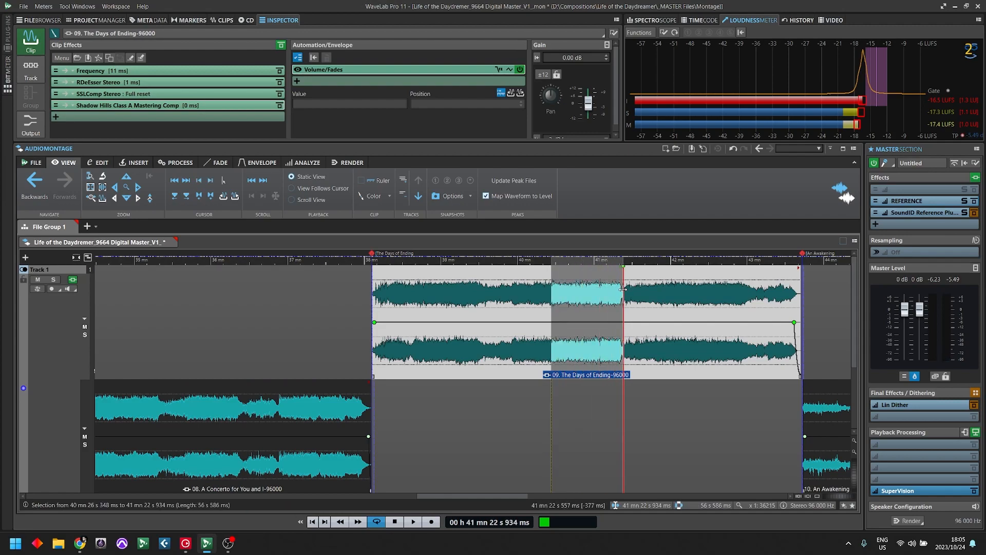
{"action": "left_click", "coordinate": [281, 45]}
{"action": "key", "text": "space"}
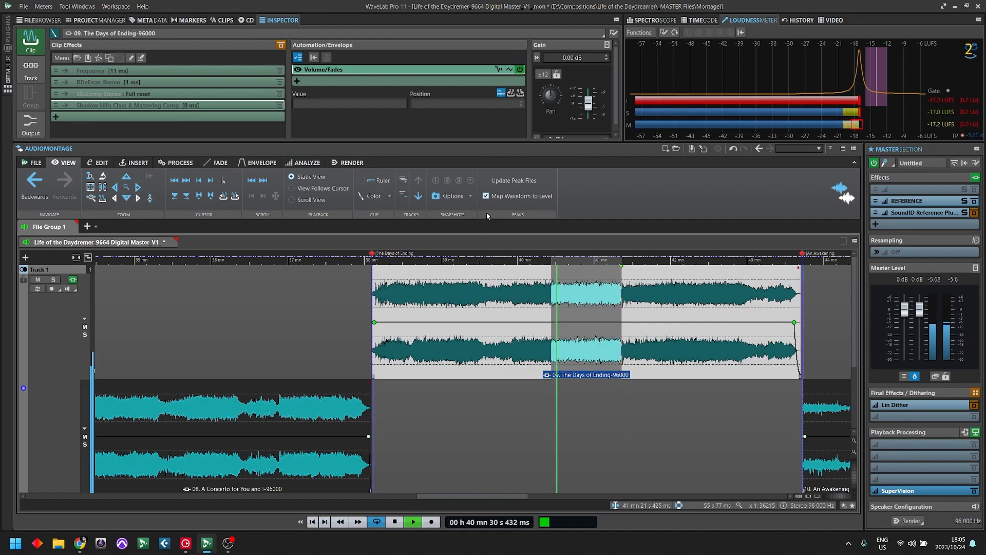
{"action": "left_click", "coordinate": [283, 45]}
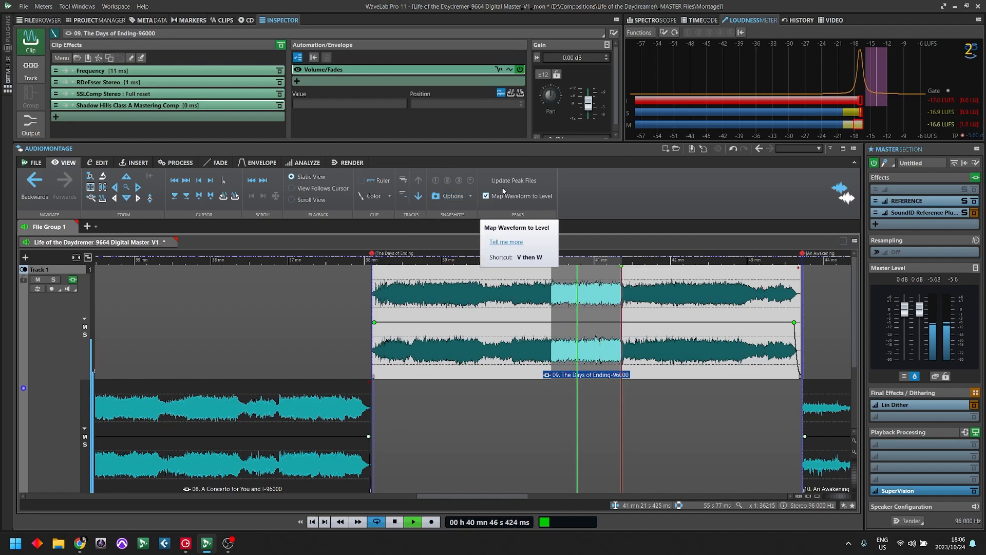
{"action": "left_click", "coordinate": [281, 45]}
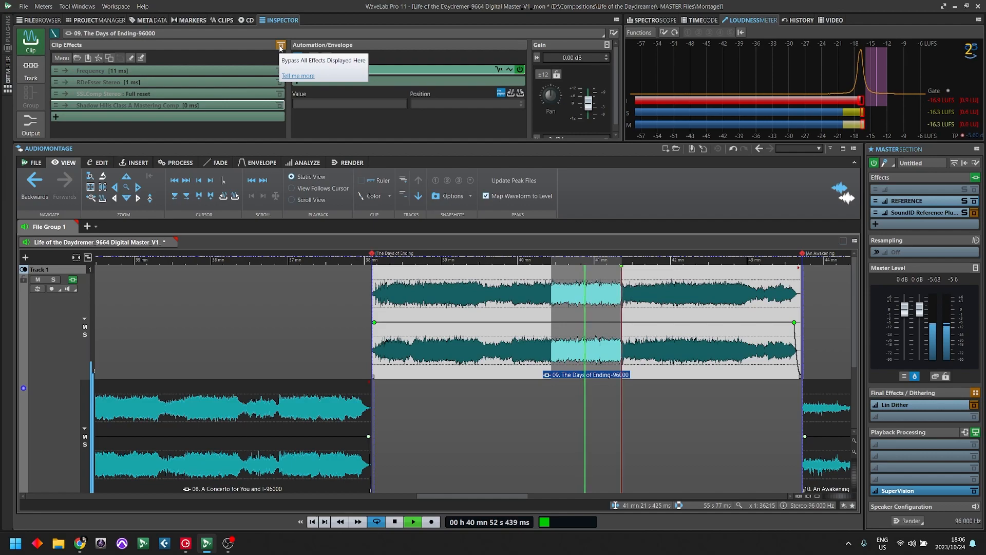
{"action": "left_click", "coordinate": [281, 45]}
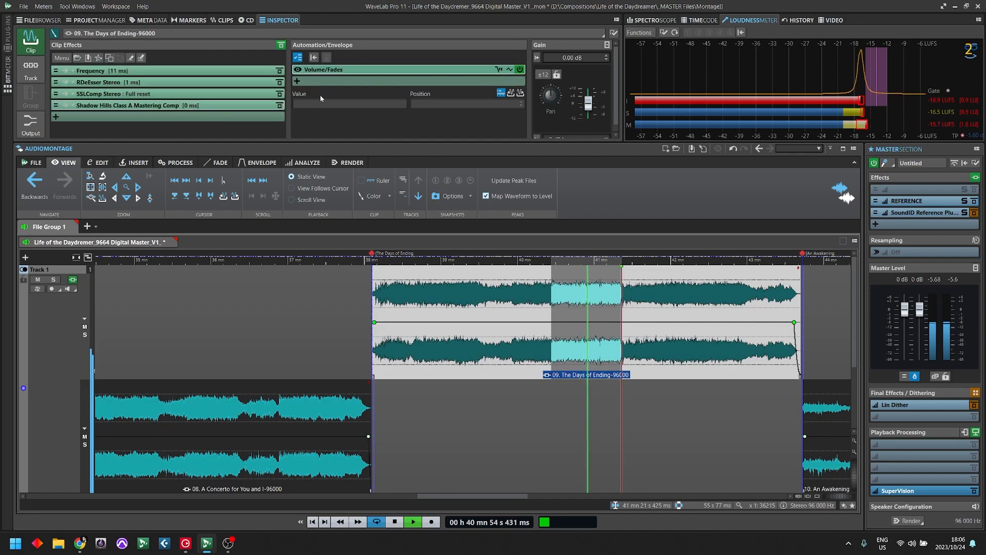
{"action": "key", "text": "space"}
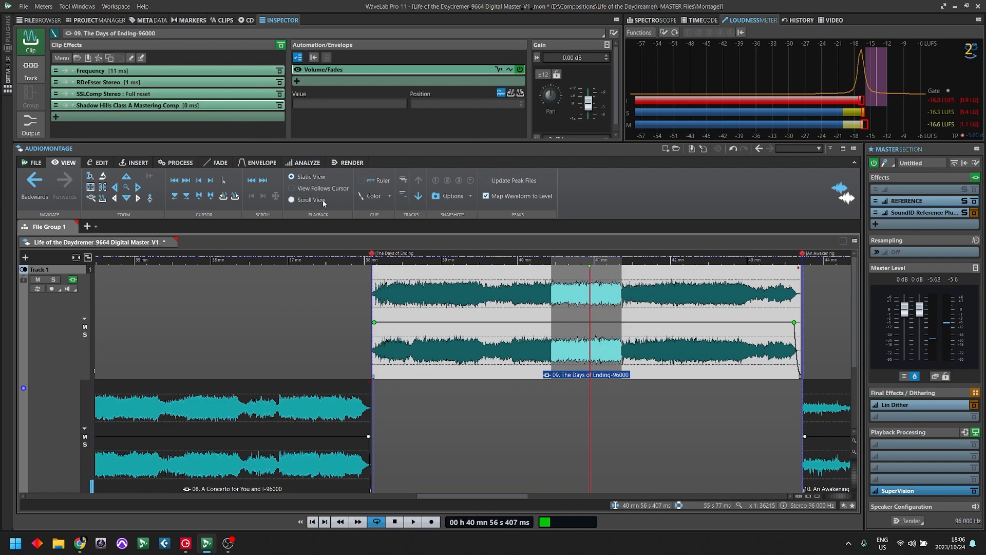
Clear the time selection, select The Days of Ending clip, and review its SSLComp Stereo and Shadow Hills settings, closing both plugin windows
{"action": "left_click", "coordinate": [618, 419]}
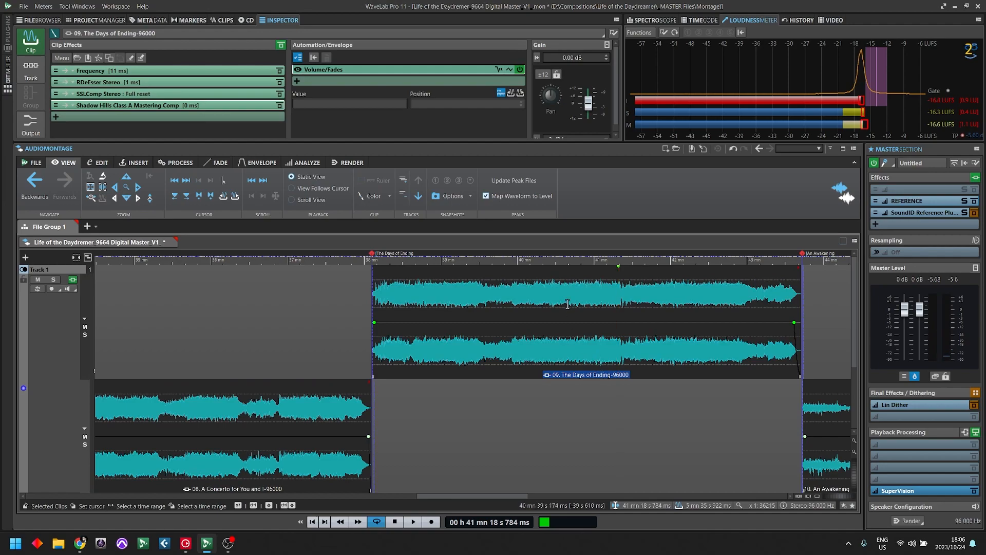
{"action": "left_click", "coordinate": [568, 339]}
{"action": "key", "text": "Down"}
{"action": "key", "text": "Down"}
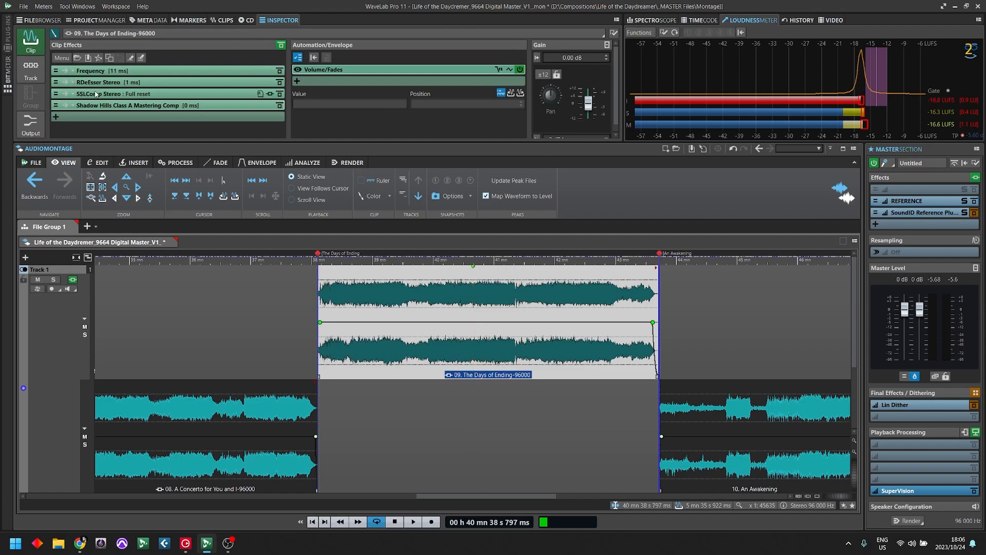
{"action": "left_click", "coordinate": [95, 96]}
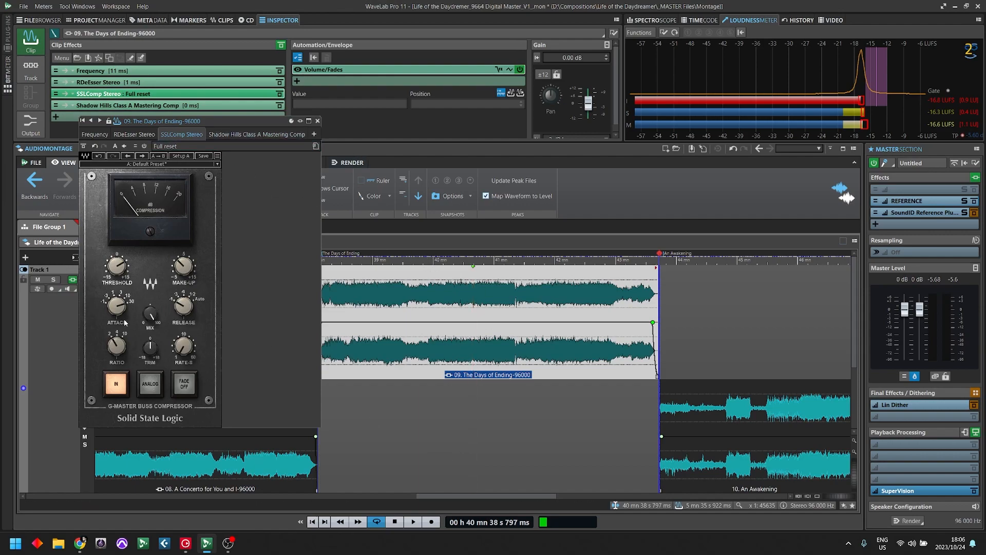
{"action": "left_click", "coordinate": [317, 121]}
{"action": "left_click", "coordinate": [128, 105]}
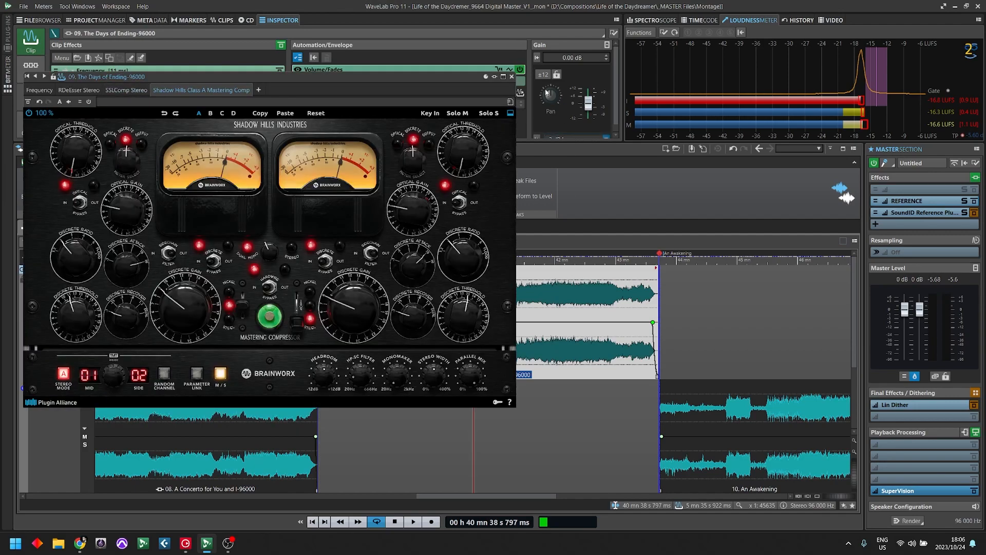
{"action": "left_click", "coordinate": [511, 76]}
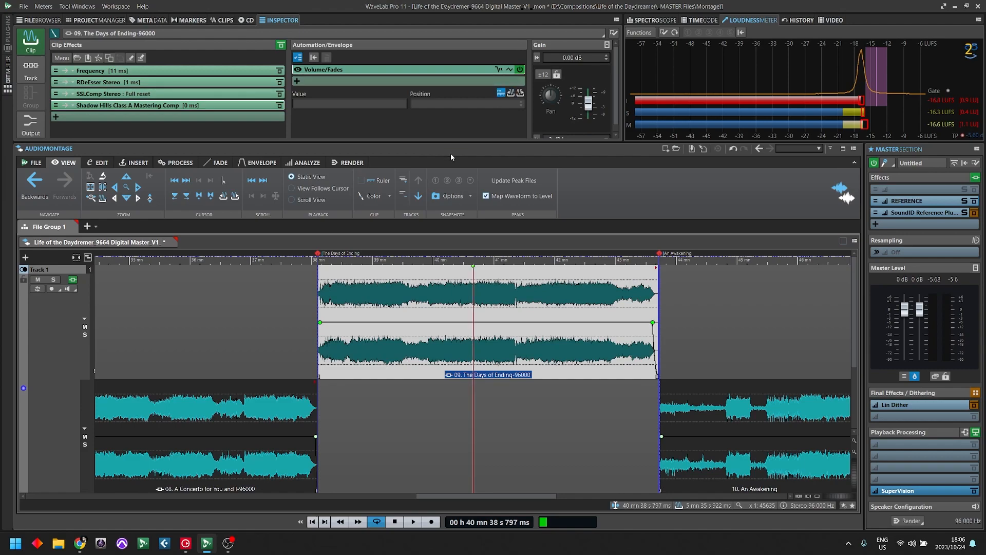